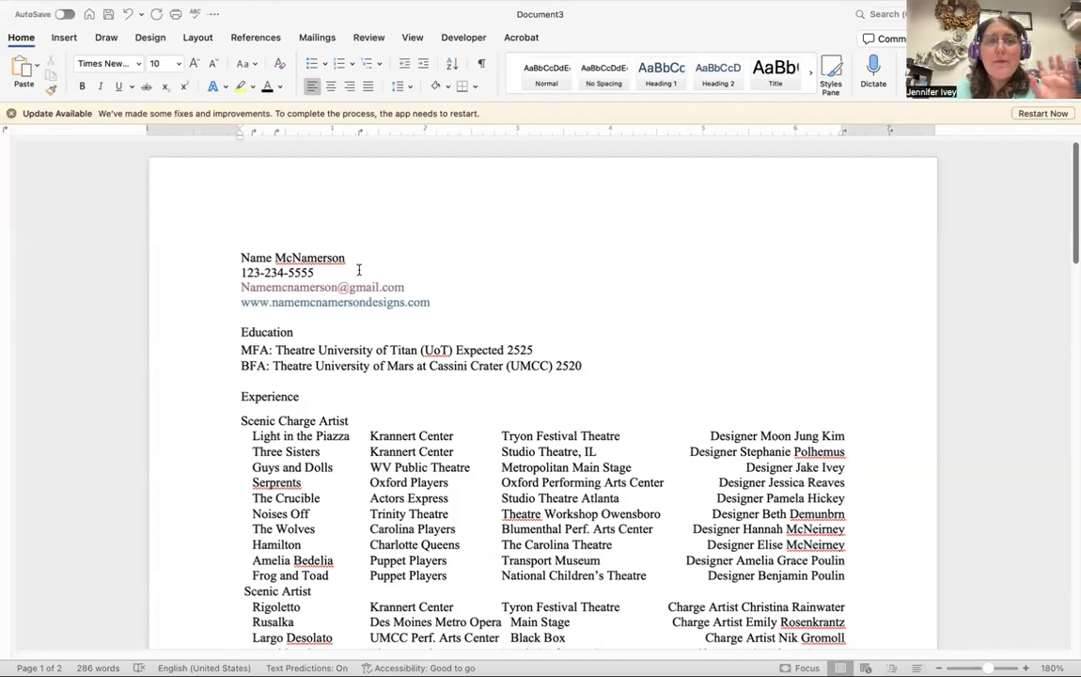
# Read through the whole résumé, from the contact details and experience to the skills and references
pyautogui.scroll(-1, 294, 248)
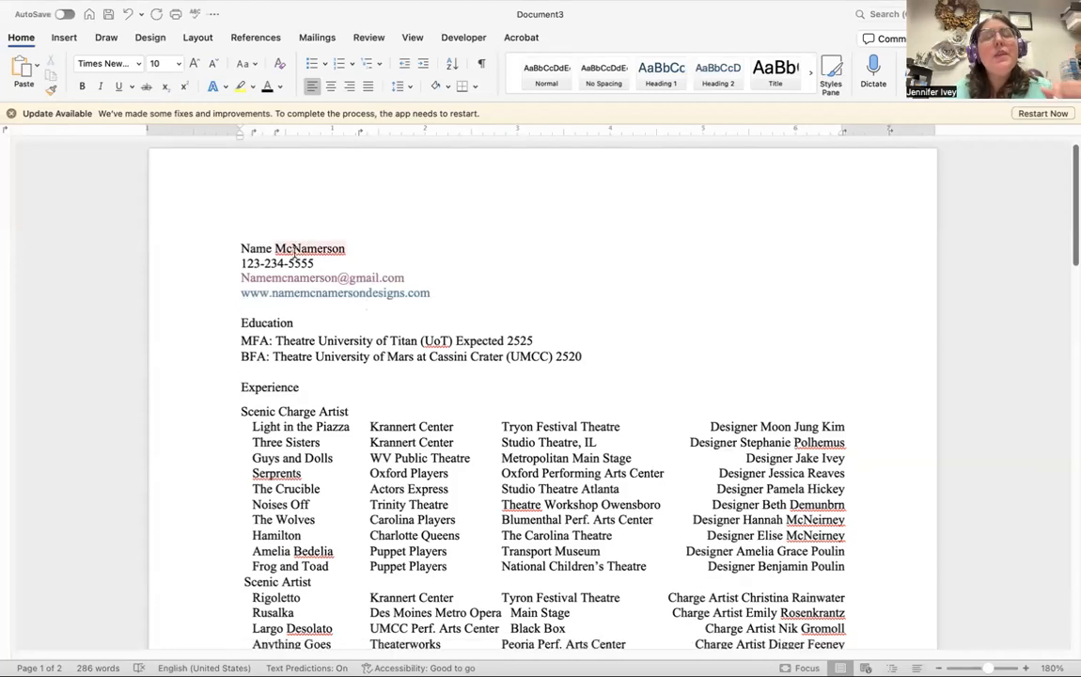
pyautogui.scroll(-1, 294, 248)
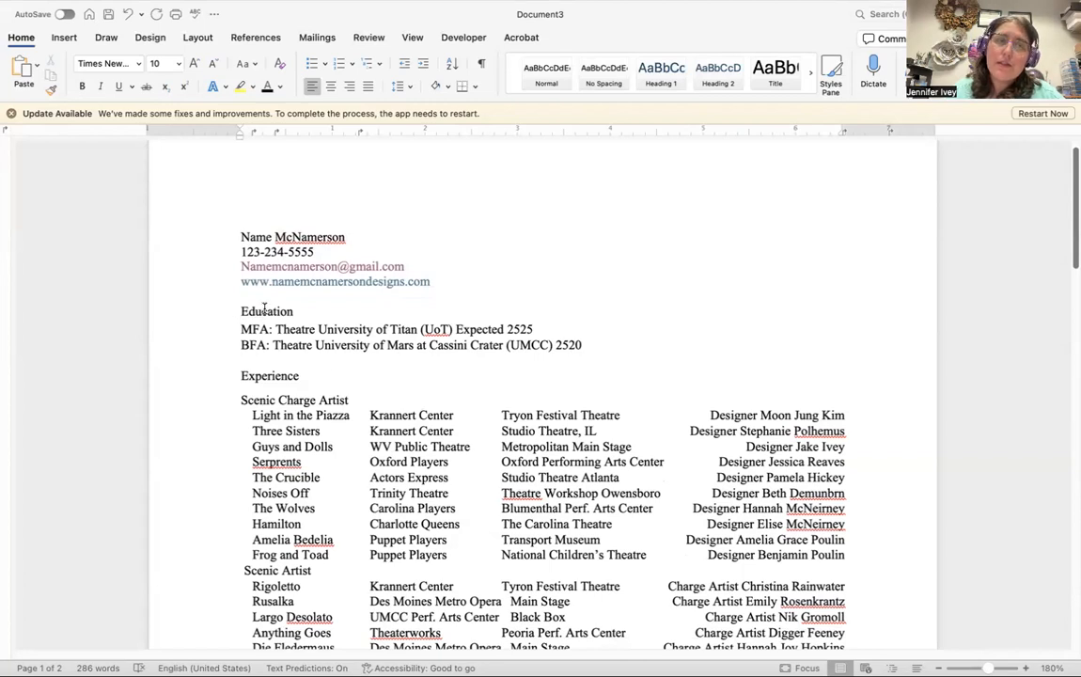
pyautogui.scroll(-3, 273, 325)
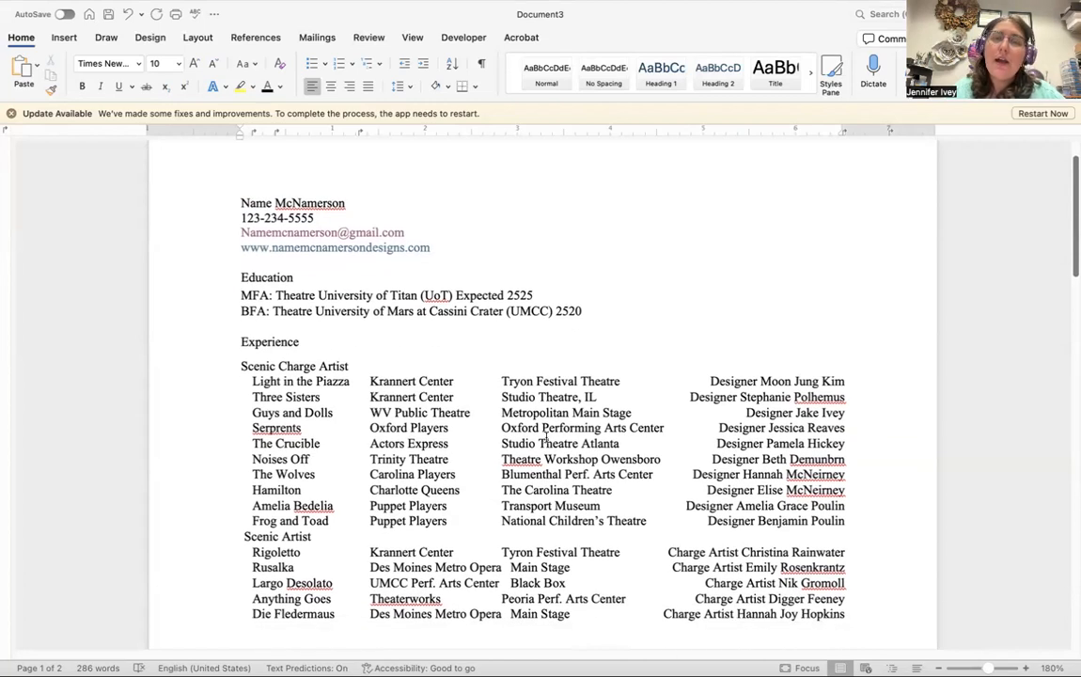
pyautogui.scroll(-15, 626, 389)
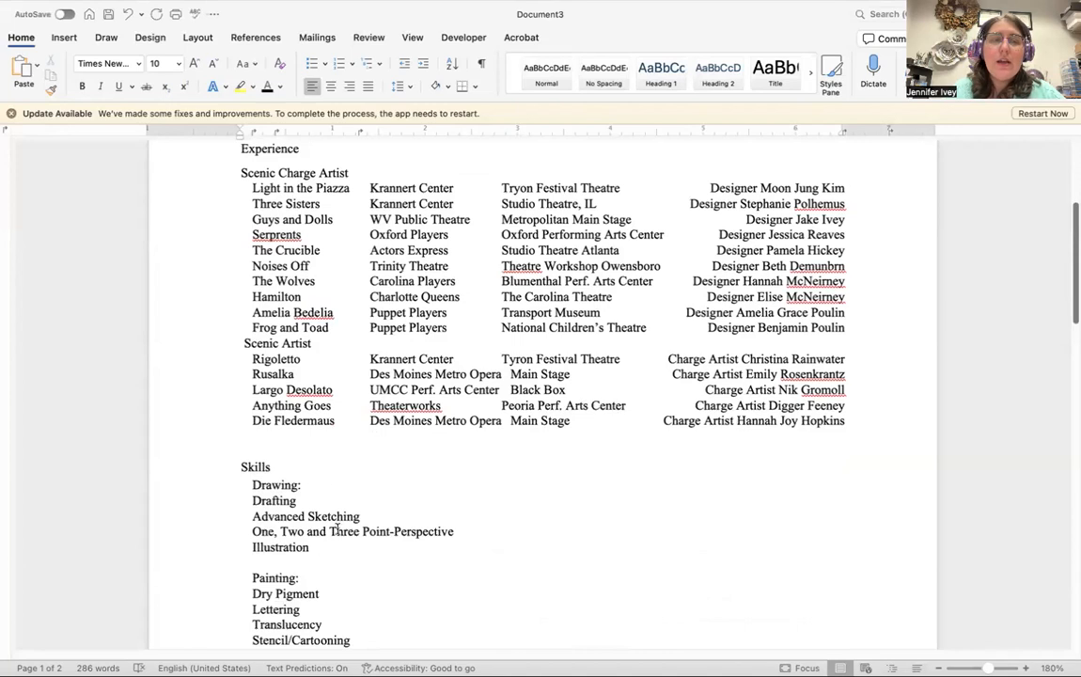
pyautogui.scroll(-20, 282, 558)
pyautogui.rightClick(307, 186)
pyautogui.click(274, 277)
pyautogui.click(270, 264)
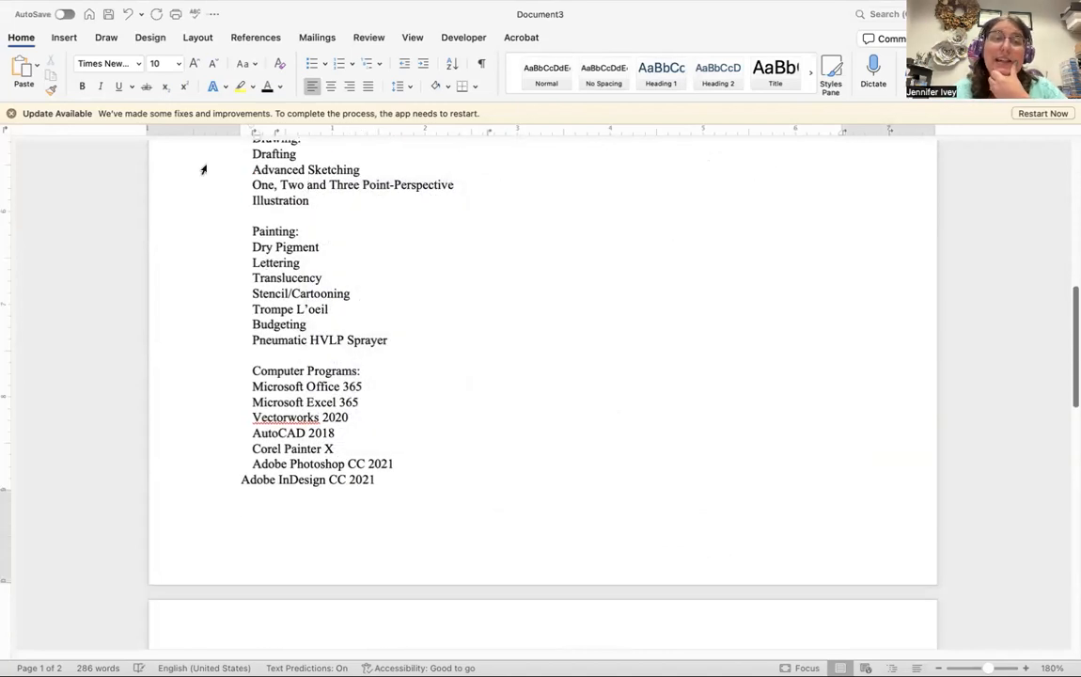
pyautogui.scroll(-16, 401, 285)
pyautogui.scroll(-14, 408, 281)
pyautogui.scroll(-10, 376, 461)
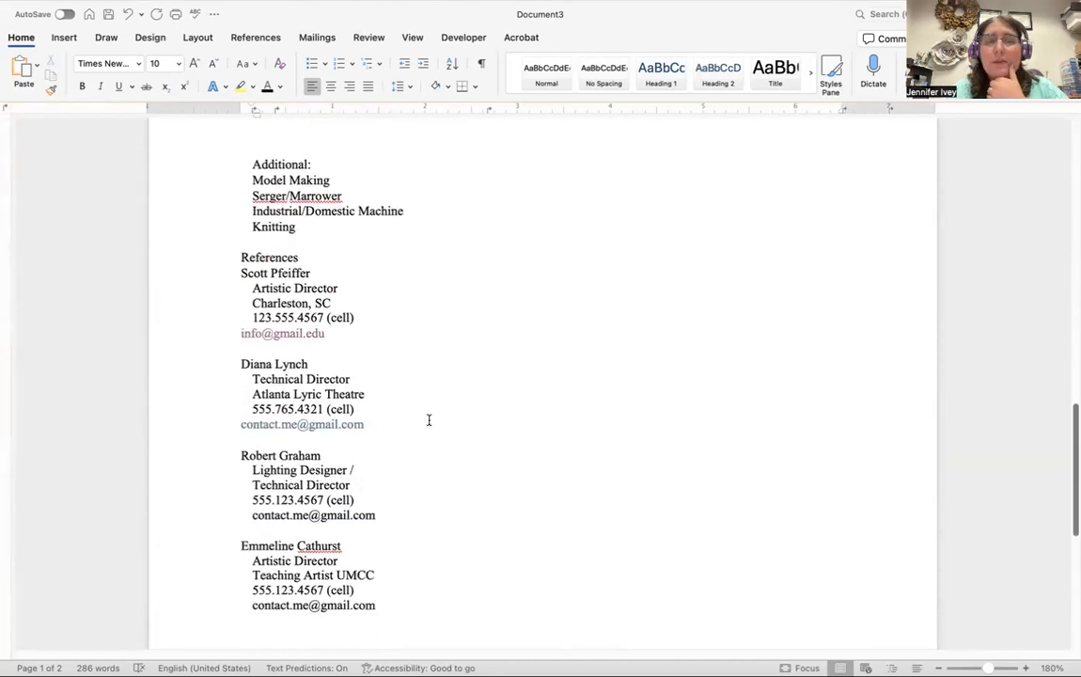
pyautogui.scroll(8, 523, 438)
pyautogui.scroll(20, 547, 419)
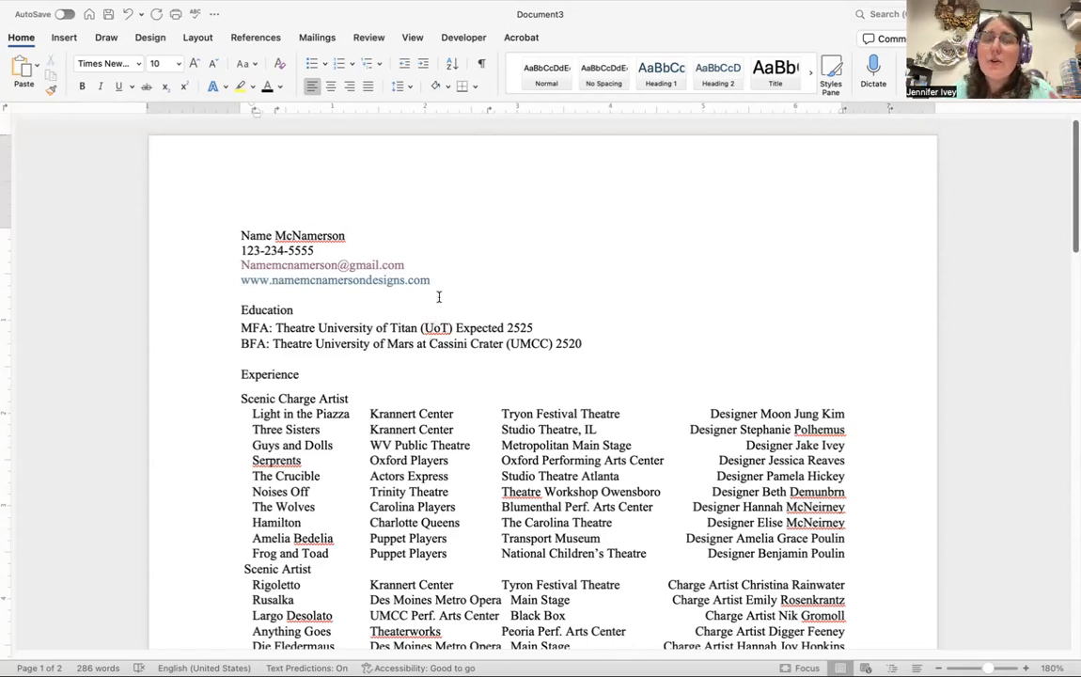
# Show the formatting marks and examine the tabs and paragraph ends in the Scenic Charge Artist entries
pyautogui.click(483, 66)
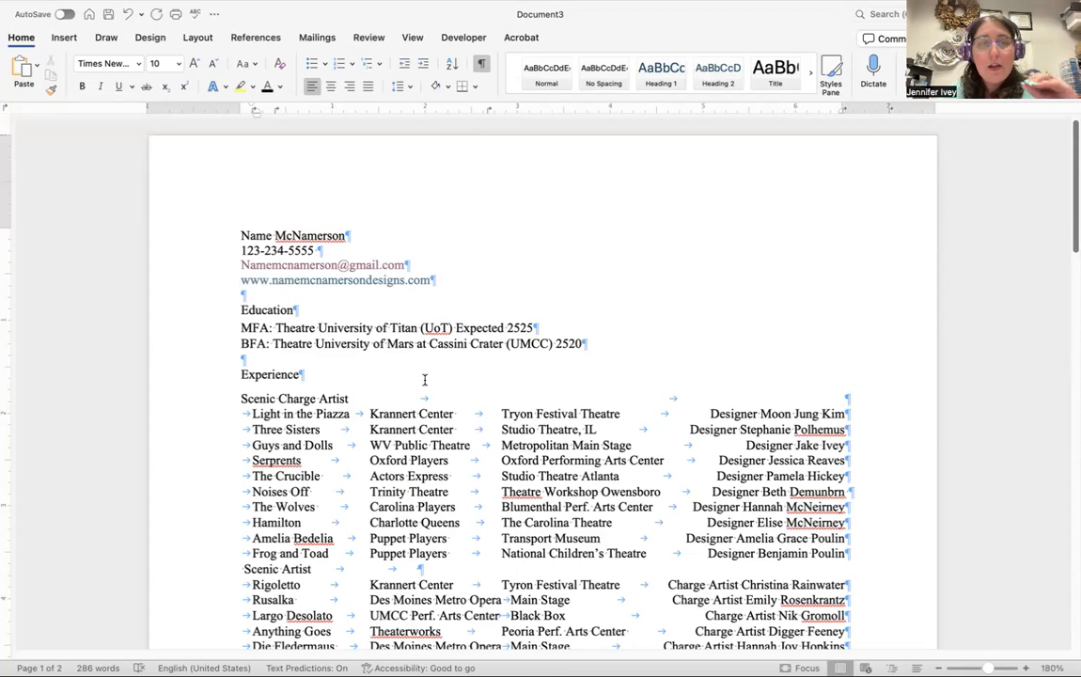
pyautogui.click(351, 398)
pyautogui.moveTo(362, 395); pyautogui.dragTo(872, 399)
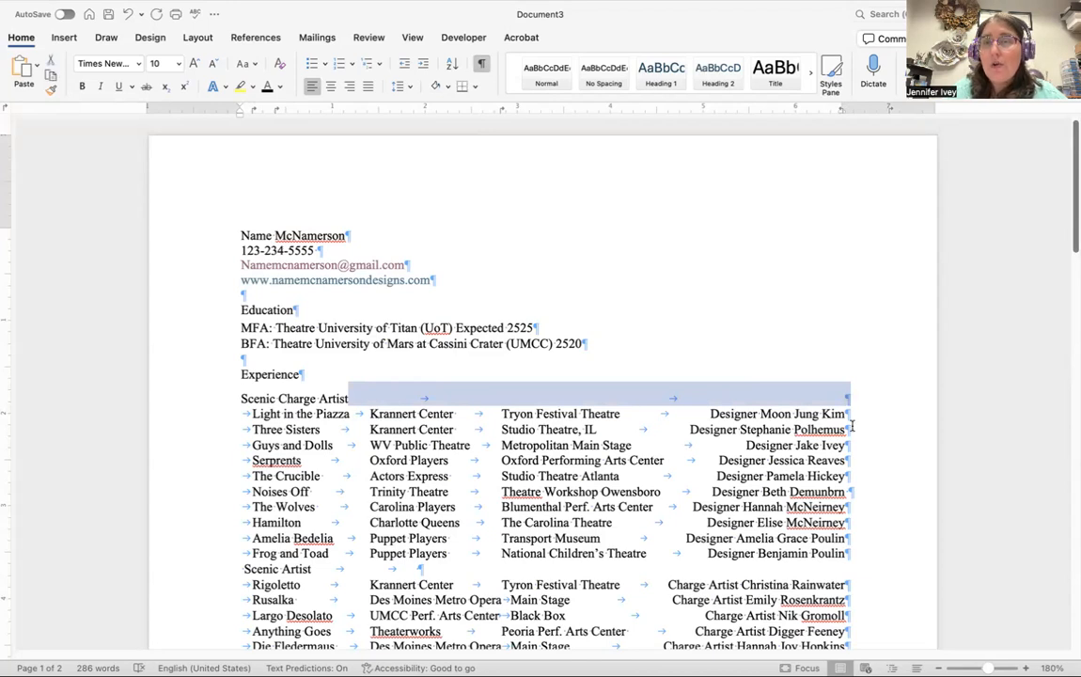
pyautogui.click(239, 415)
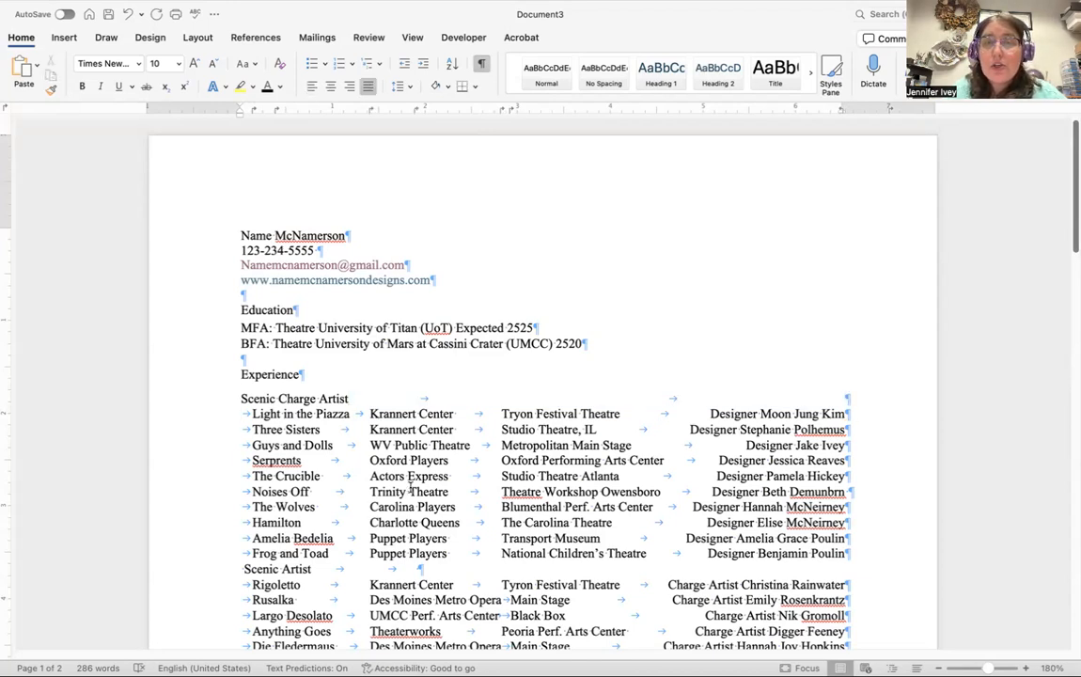
pyautogui.scroll(-3, 532, 470)
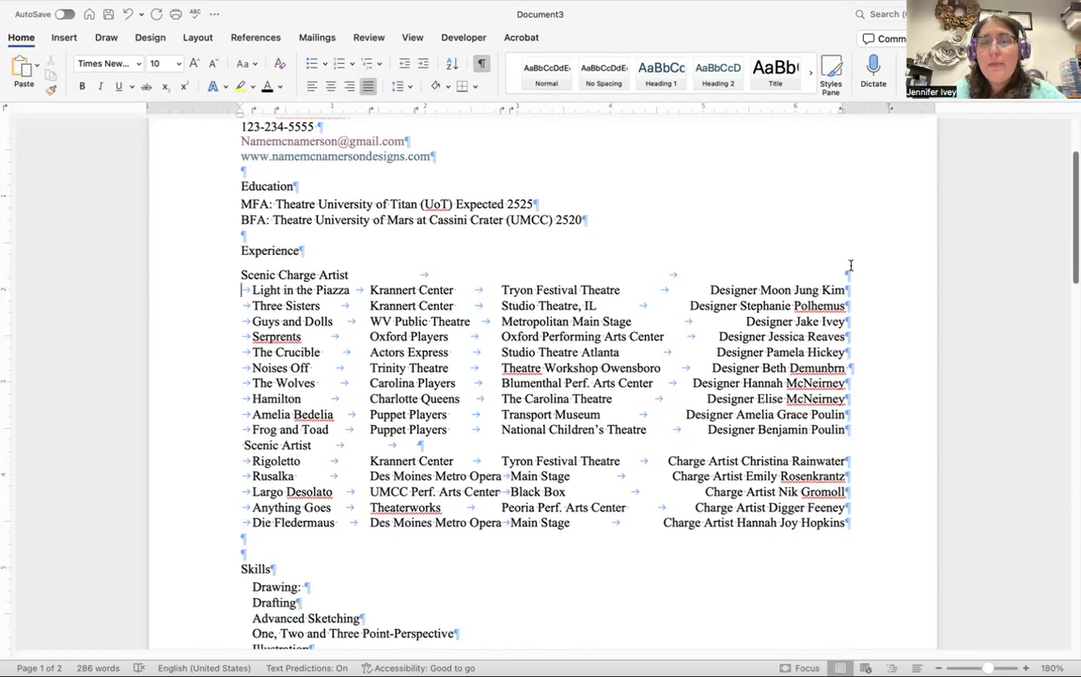
# Redo the tab before Main Stage in the Rusalka row and tighten the spacing before Black Box in the Largo Desolato row
pyautogui.click(507, 475)
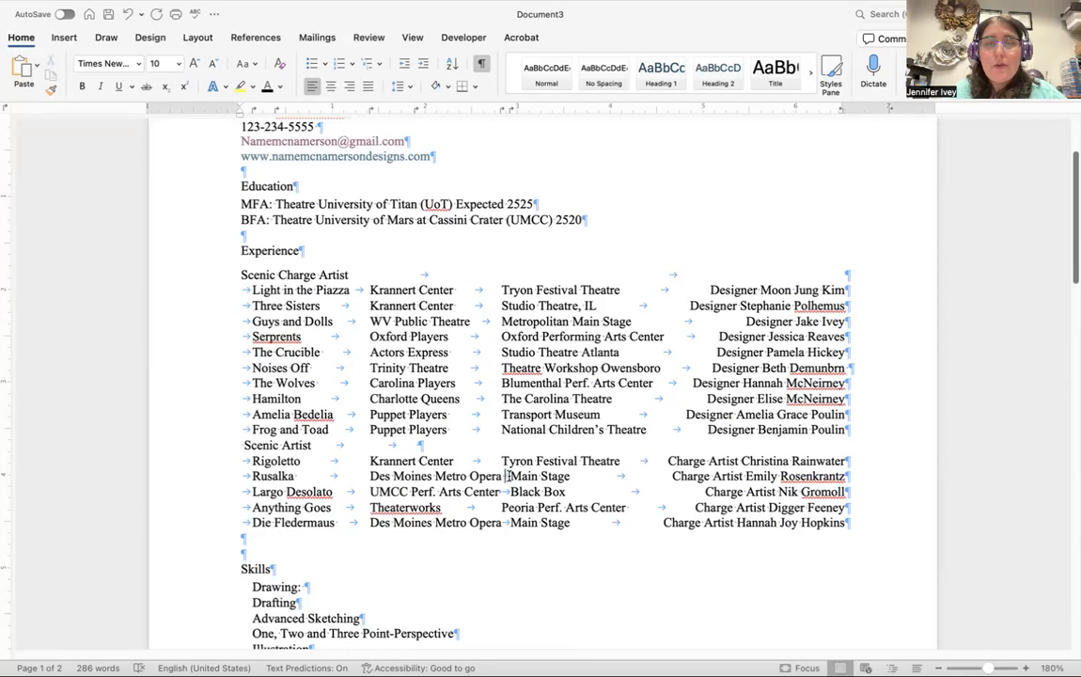
pyautogui.press('BackSpace')
pyautogui.press('Tab')
pyautogui.moveTo(517, 491); pyautogui.dragTo(497, 492)
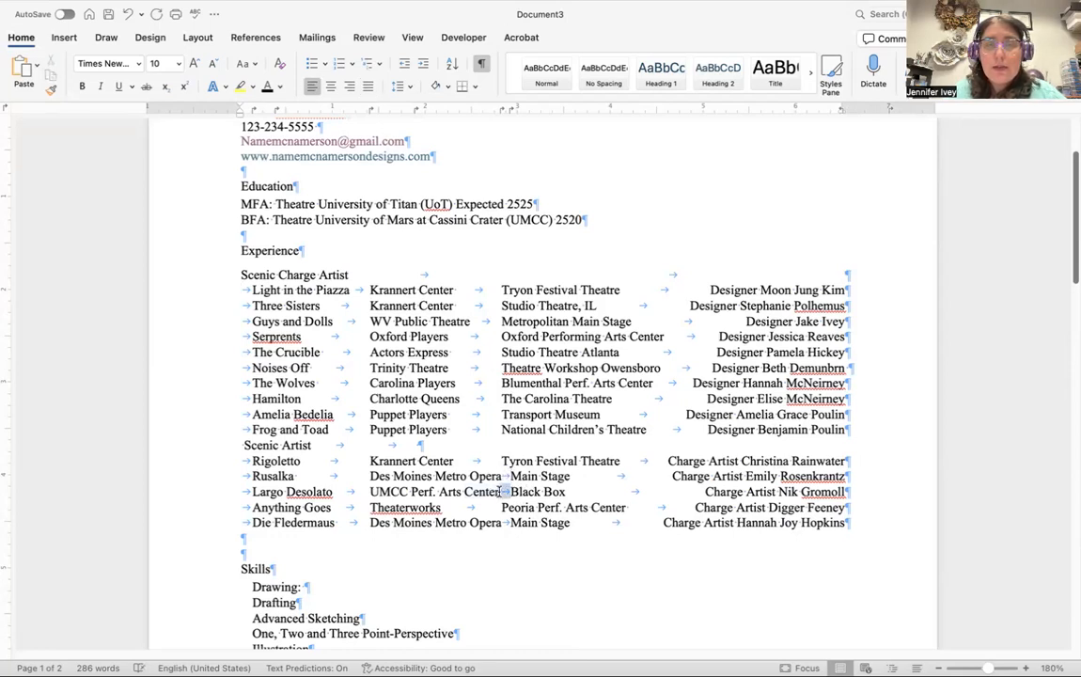
pyautogui.press('BackSpace')
pyautogui.press('Tab')
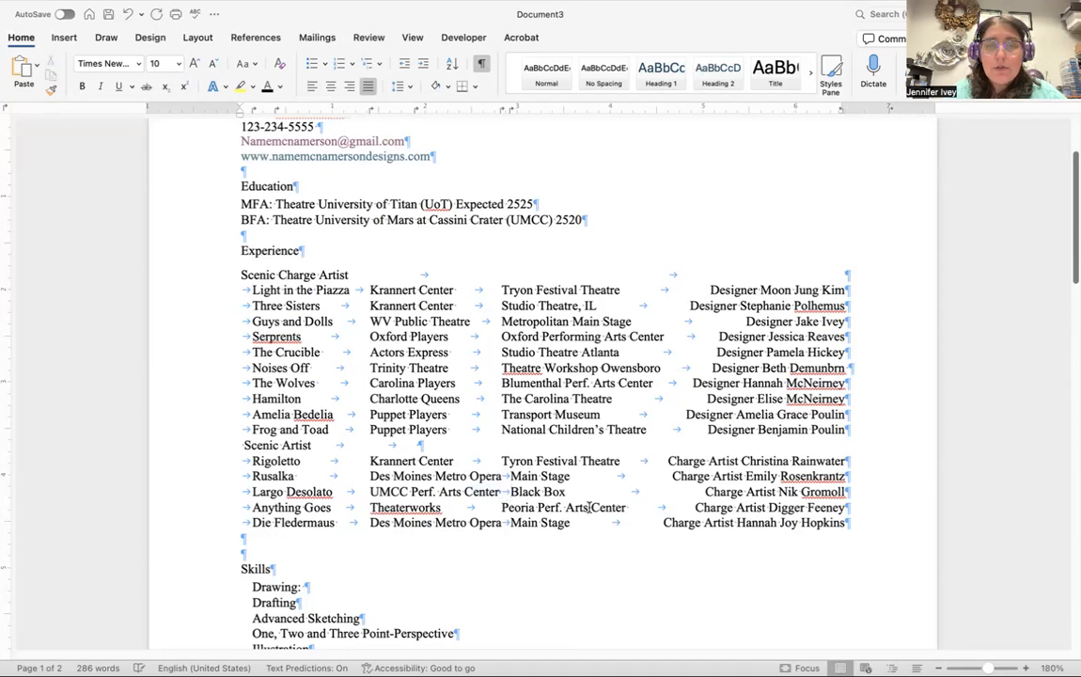
pyautogui.press('BackSpace')
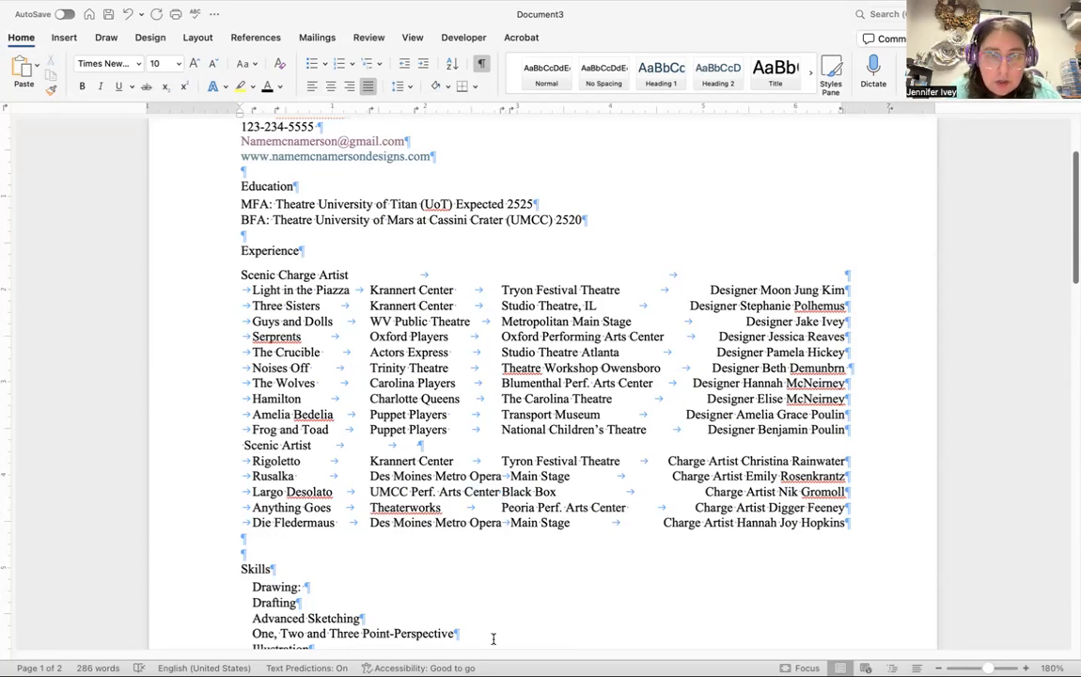
# Move the name, phone, e-mail and website lines from the document body into the page header
pyautogui.scroll(3, 499, 508)
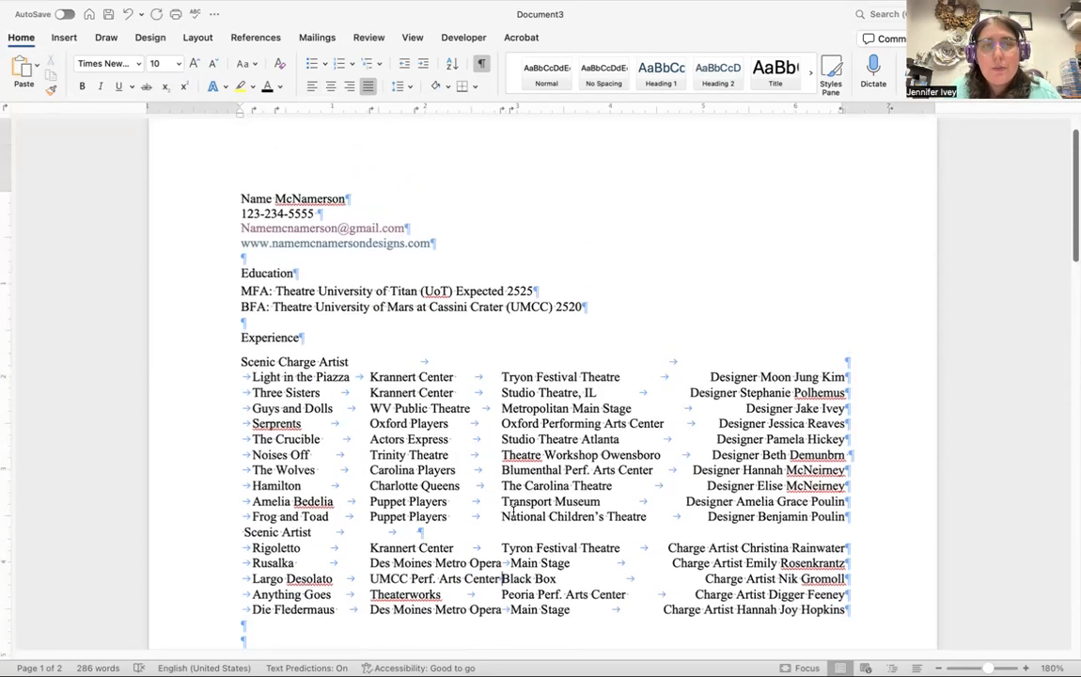
pyautogui.scroll(-20, 513, 510)
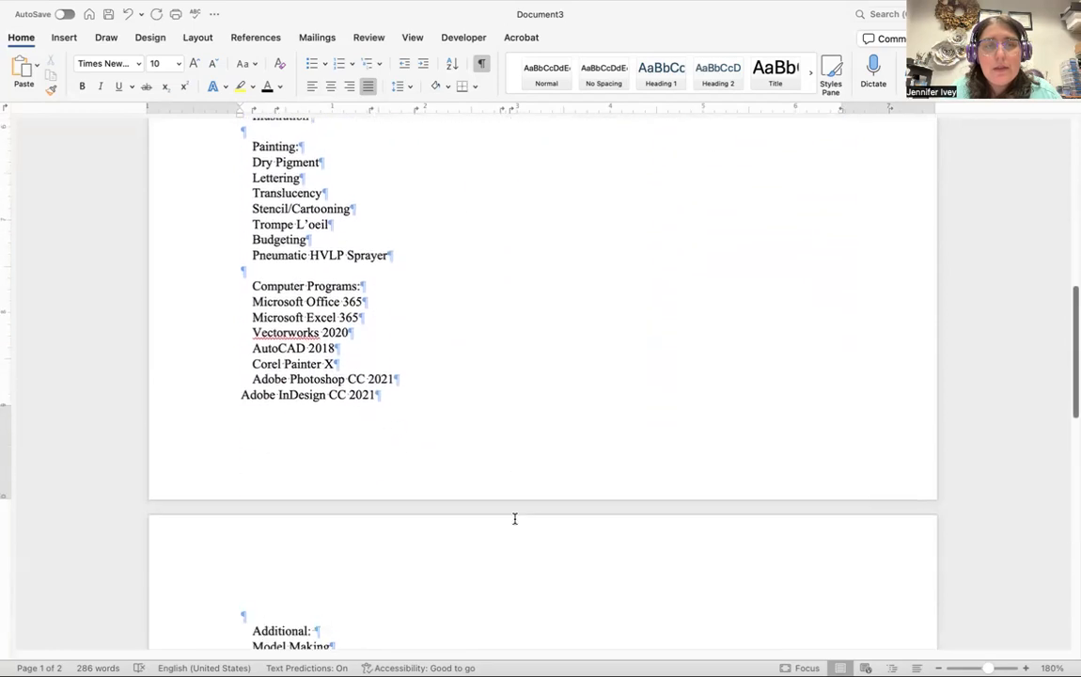
pyautogui.scroll(-15, 512, 518)
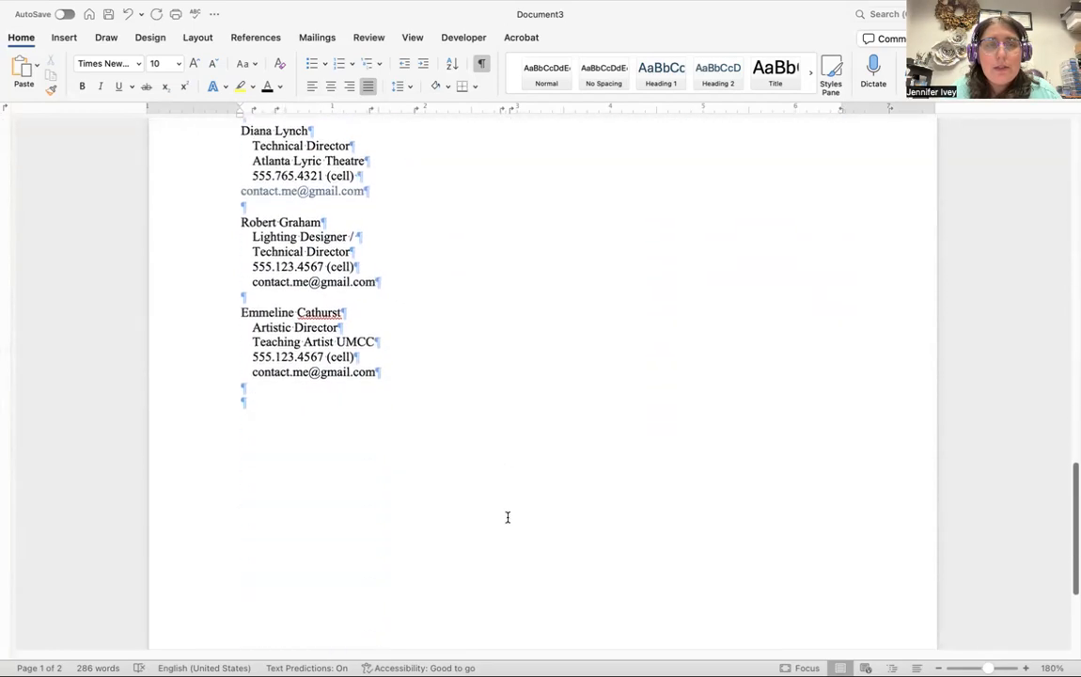
pyautogui.scroll(20, 508, 517)
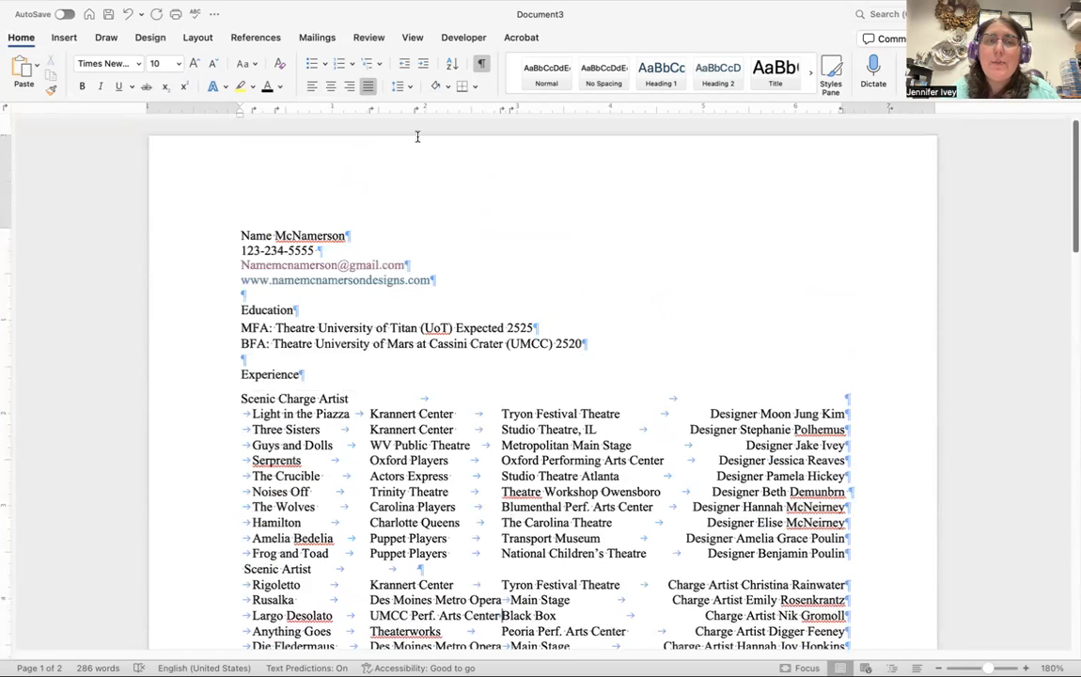
pyautogui.click(453, 161)
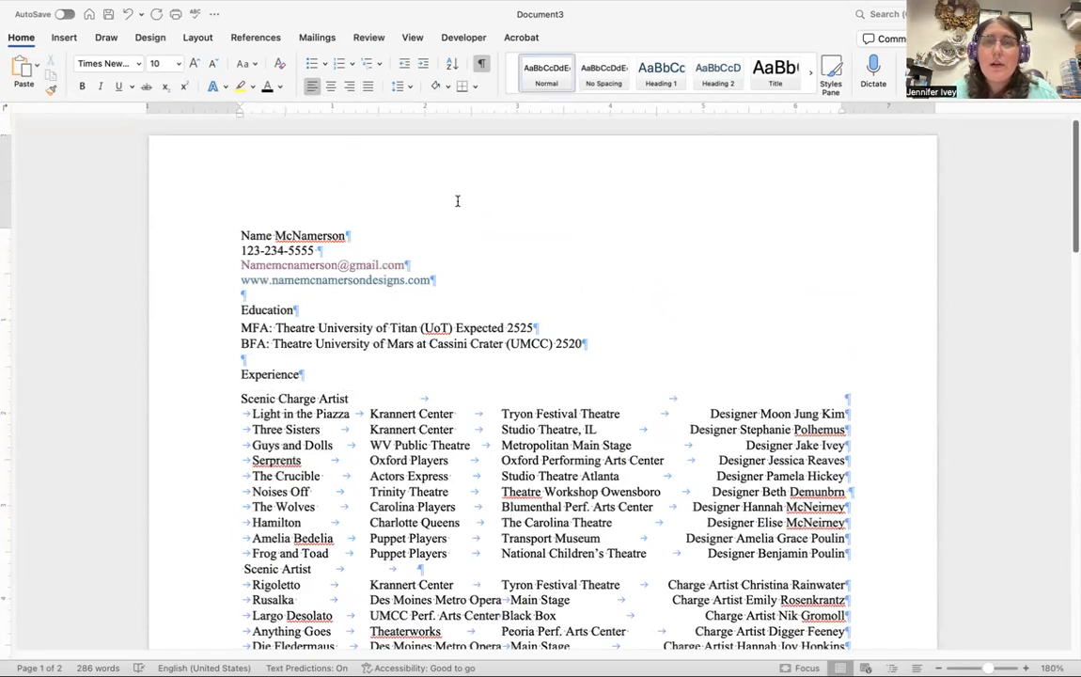
pyautogui.moveTo(240, 235); pyautogui.dragTo(469, 286)
pyautogui.press('super+c')
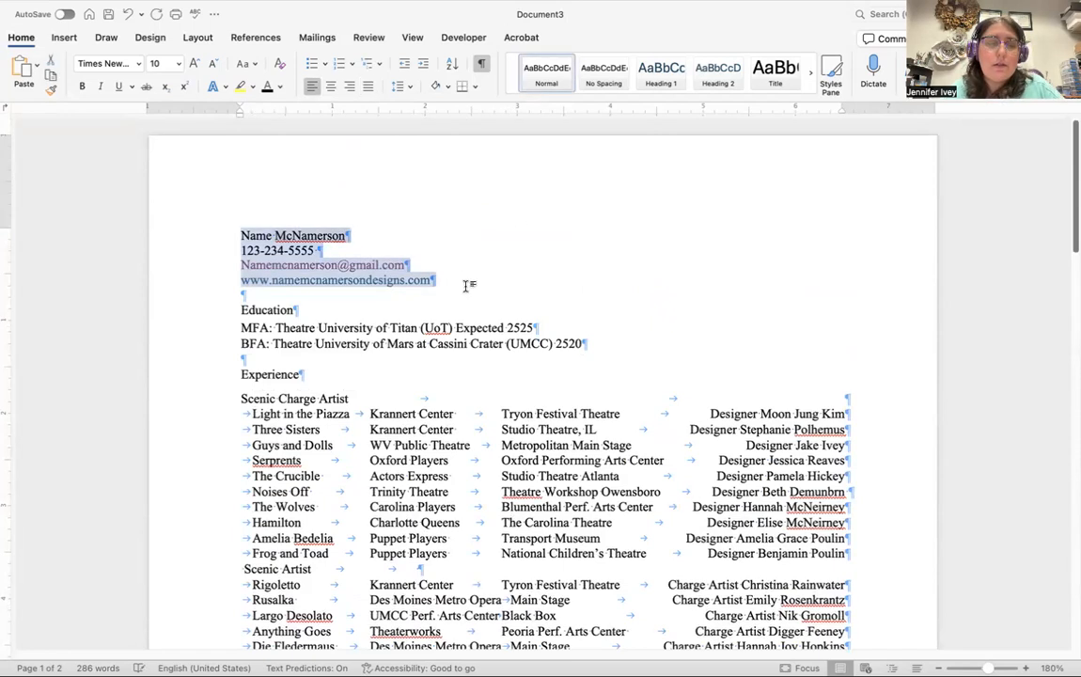
pyautogui.press('BackSpace')
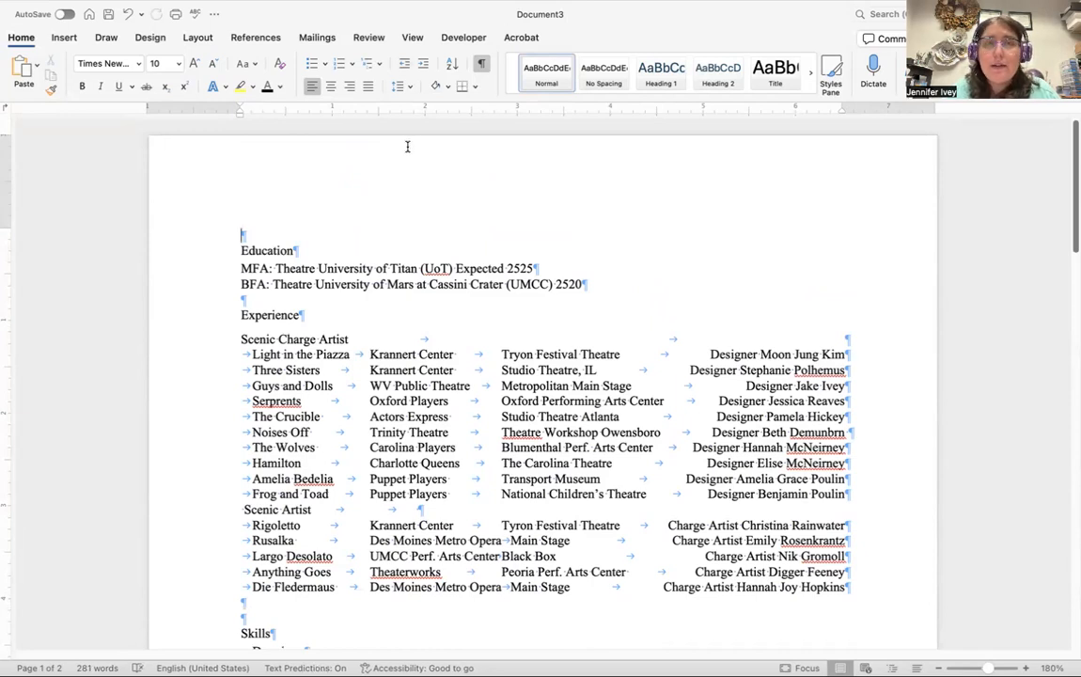
pyautogui.doubleClick(407, 148)
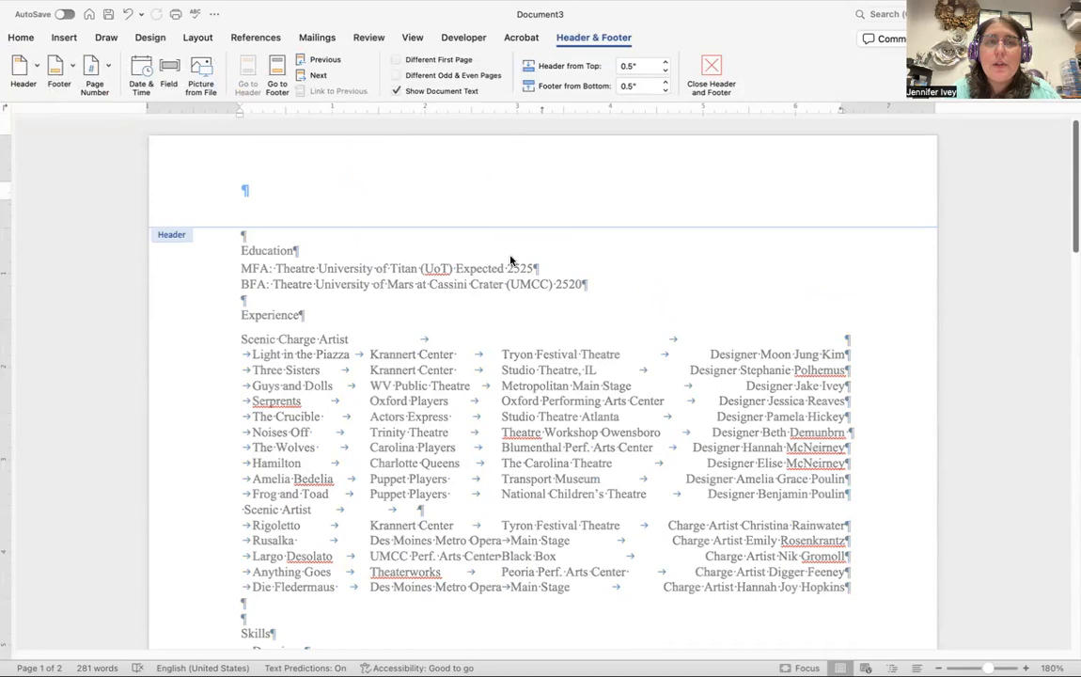
pyautogui.press('super+v')
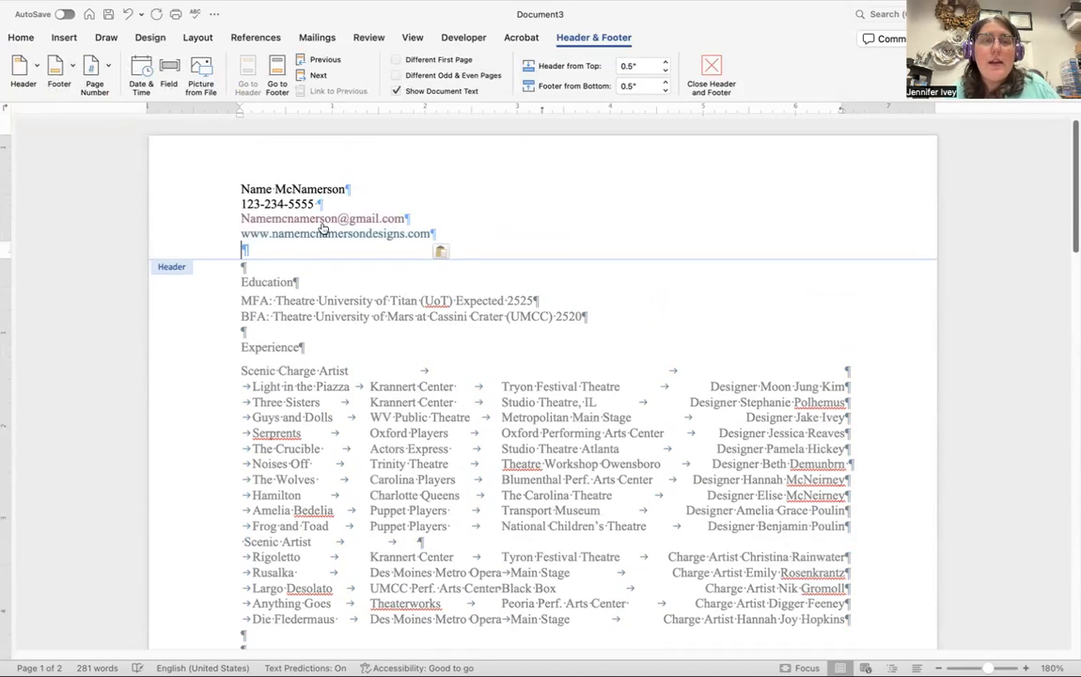
# Format the name line in the header in Broadway at 22 pt and centre it
pyautogui.click(230, 188)
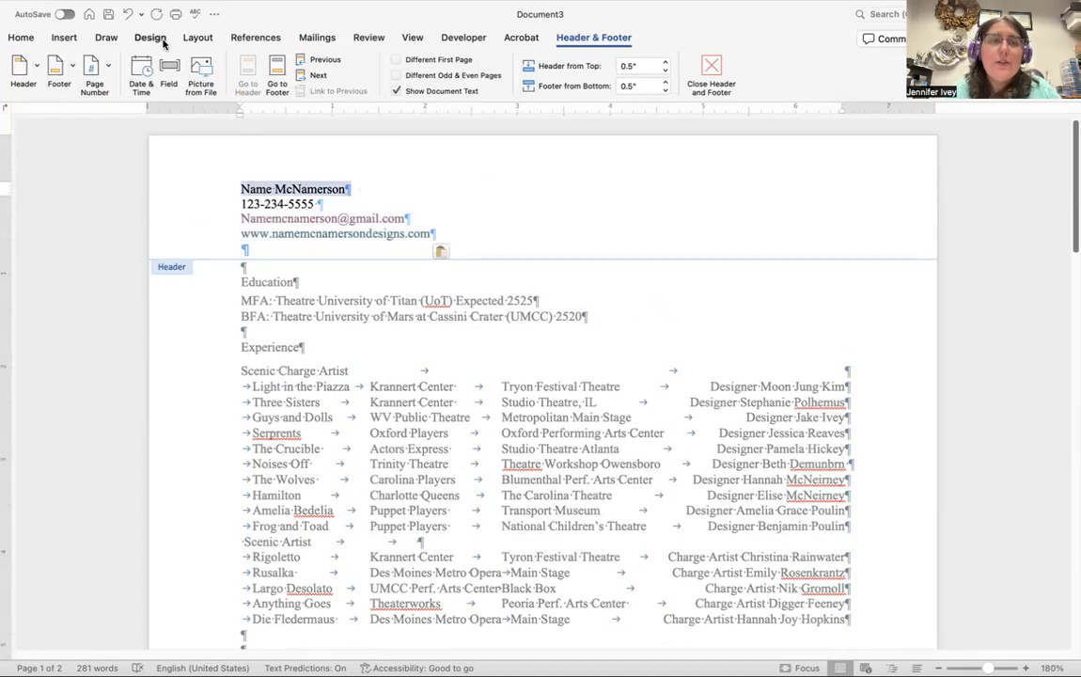
pyautogui.click(12, 40)
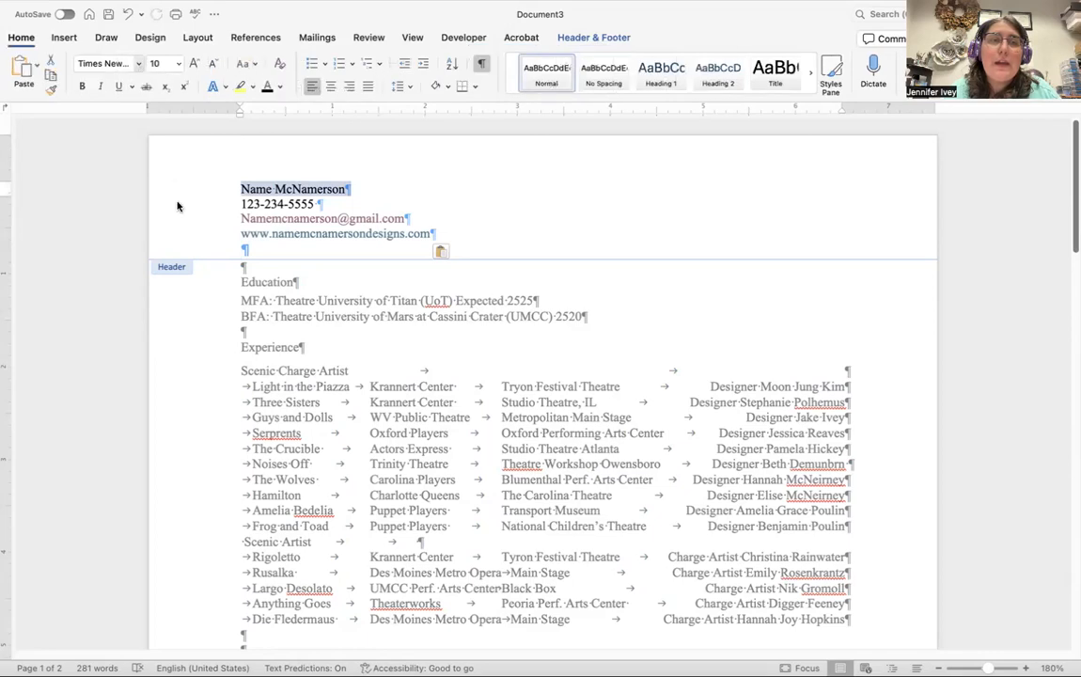
pyautogui.click(139, 63)
pyautogui.click(122, 230)
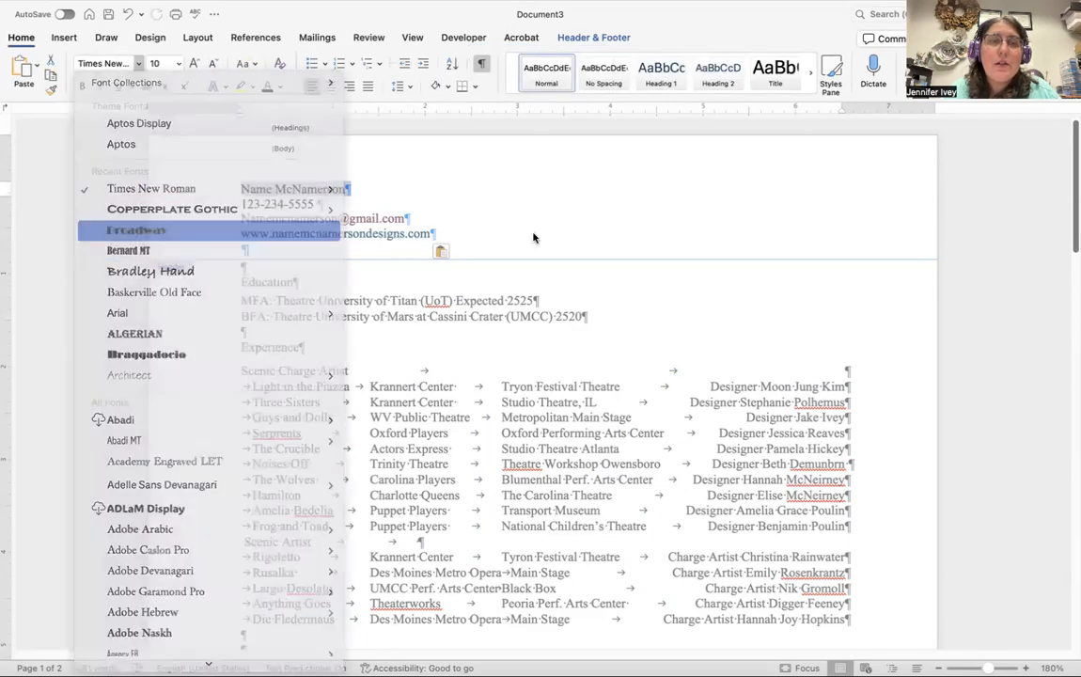
pyautogui.click(195, 64)
pyautogui.click(195, 64)
pyautogui.click(195, 64)
pyautogui.click(195, 64)
pyautogui.click(195, 64)
pyautogui.click(195, 63)
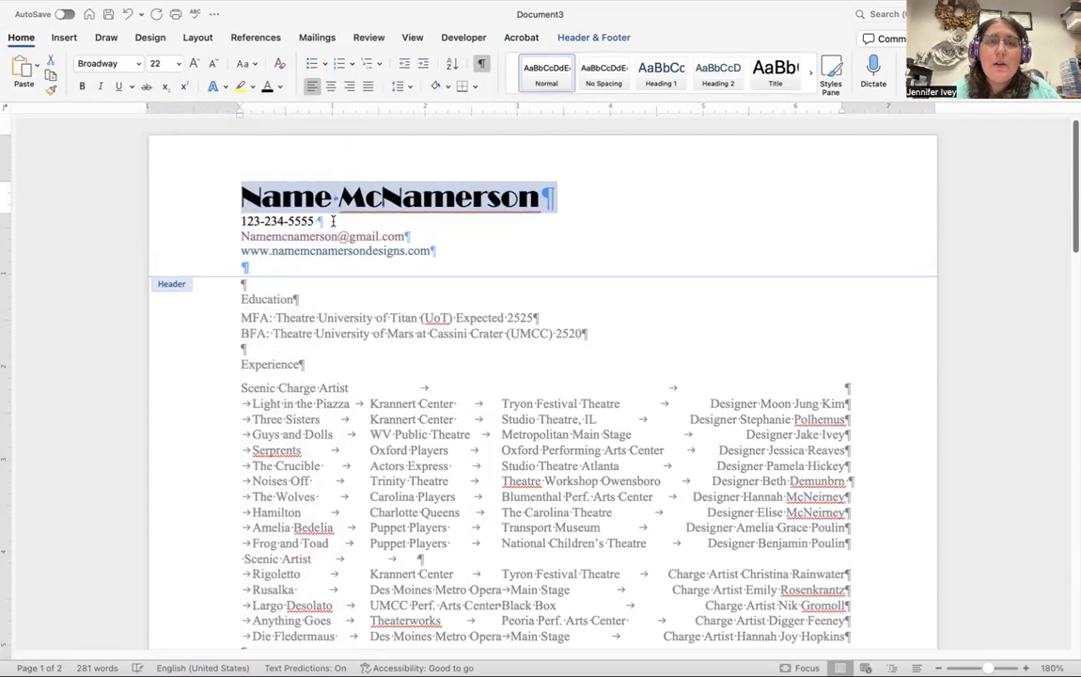
pyautogui.click(331, 87)
# Join the header's phone, e-mail and website into one line separated by "~", and hide the formatting marks
pyautogui.click(353, 218)
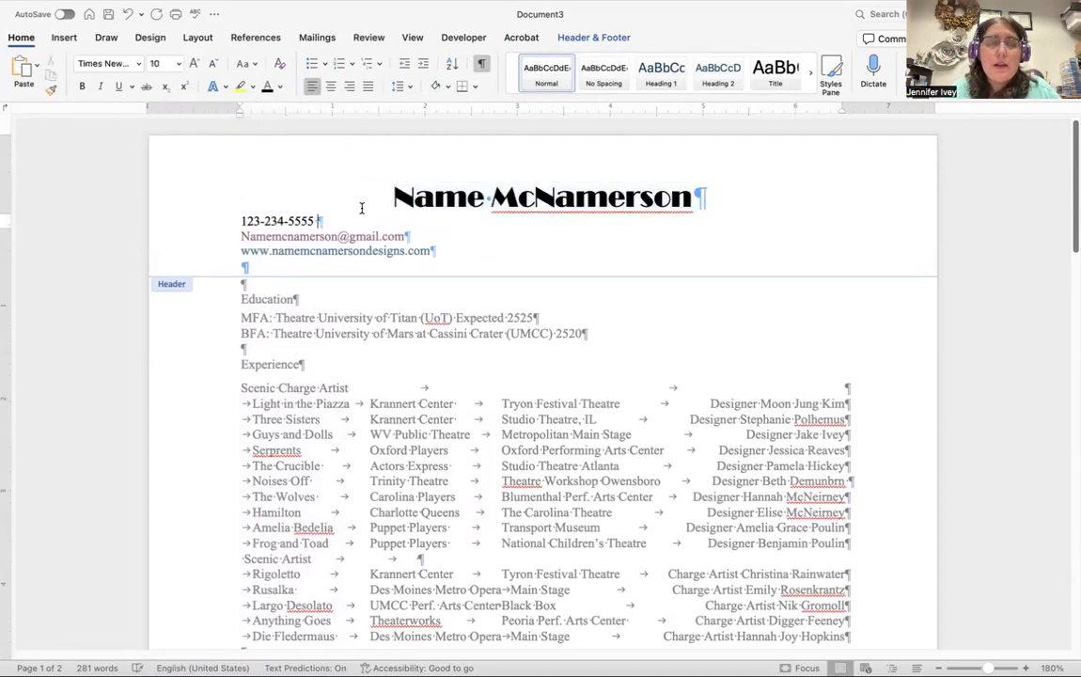
pyautogui.press('Delete')
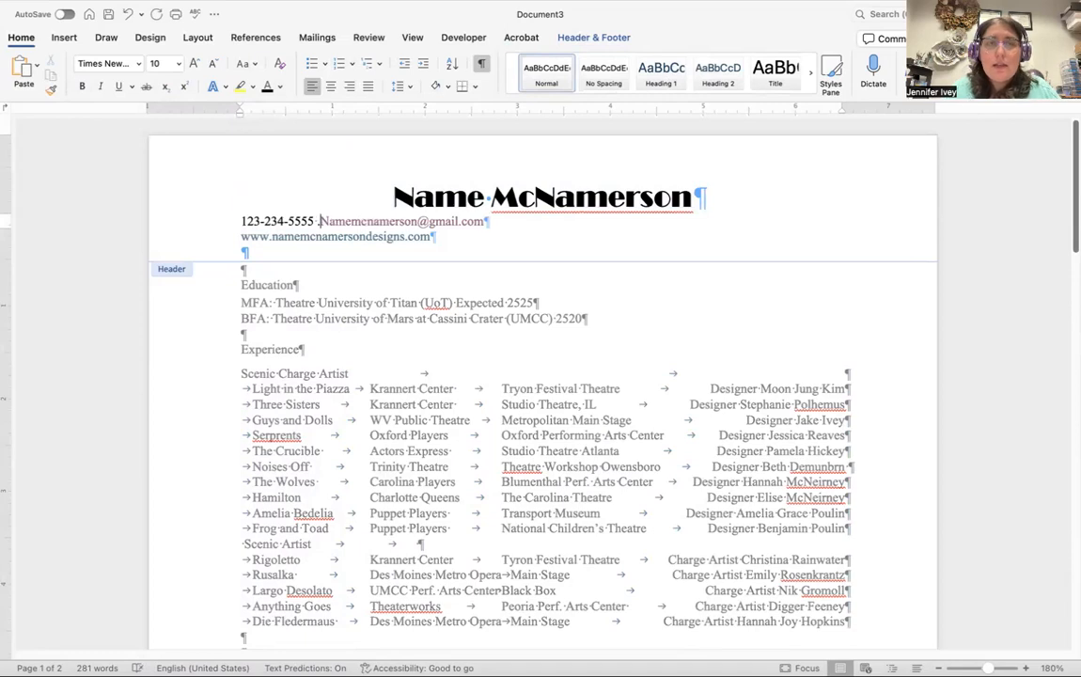
pyautogui.press('BackSpace')
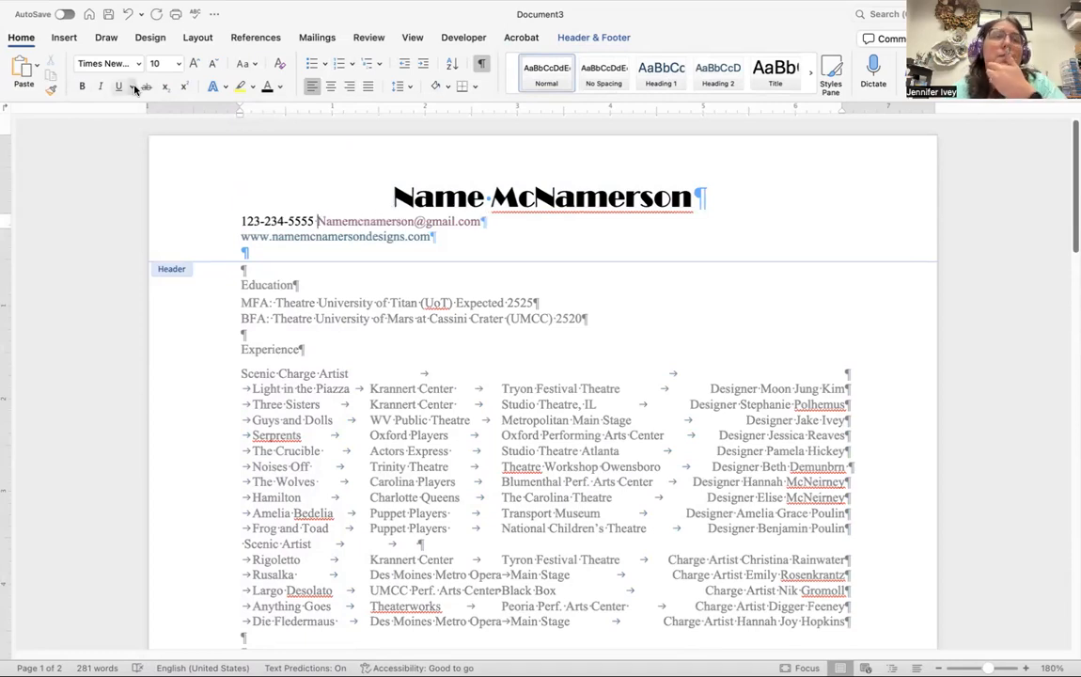
pyautogui.click(68, 39)
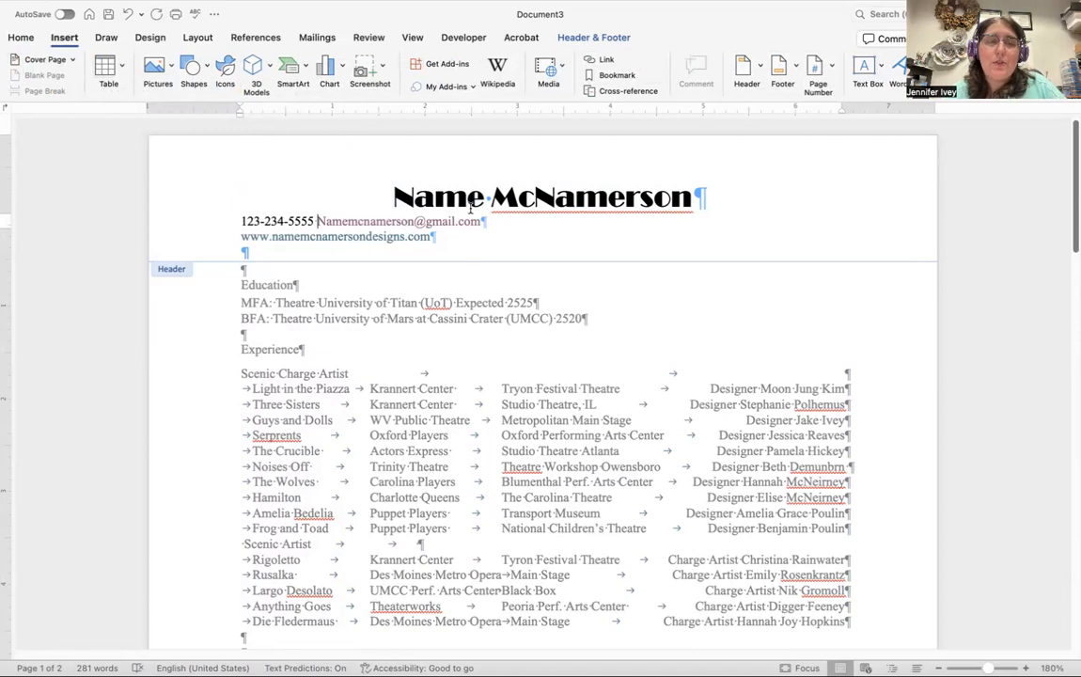
pyautogui.write('~')
pyautogui.click(541, 232)
pyautogui.click(538, 222)
pyautogui.write('~')
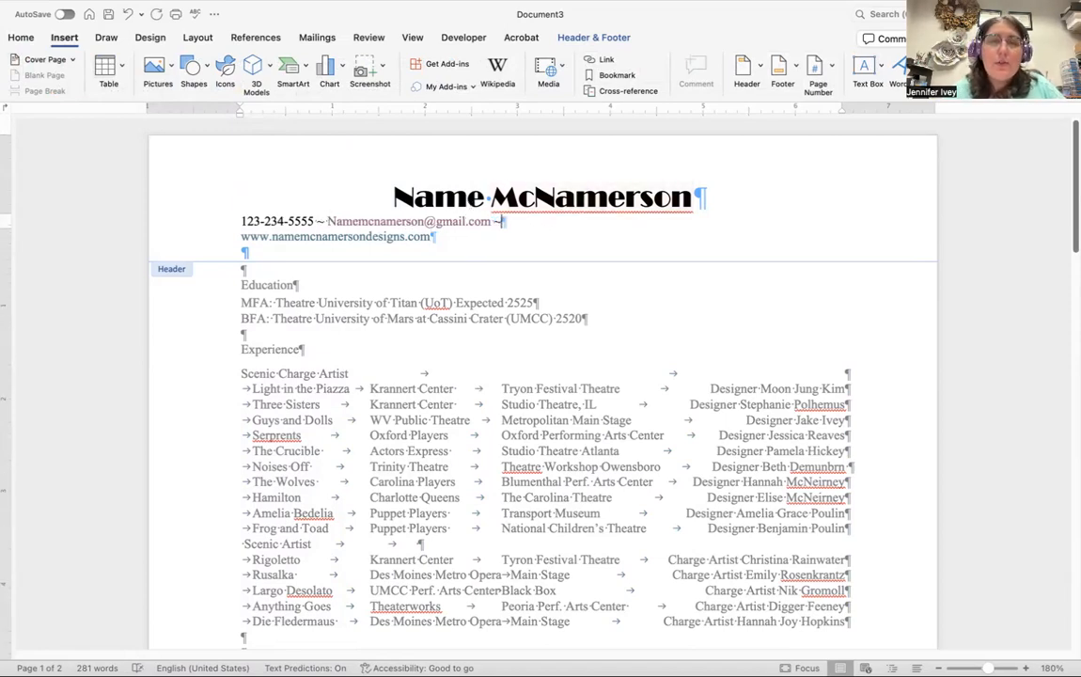
pyautogui.press('Delete')
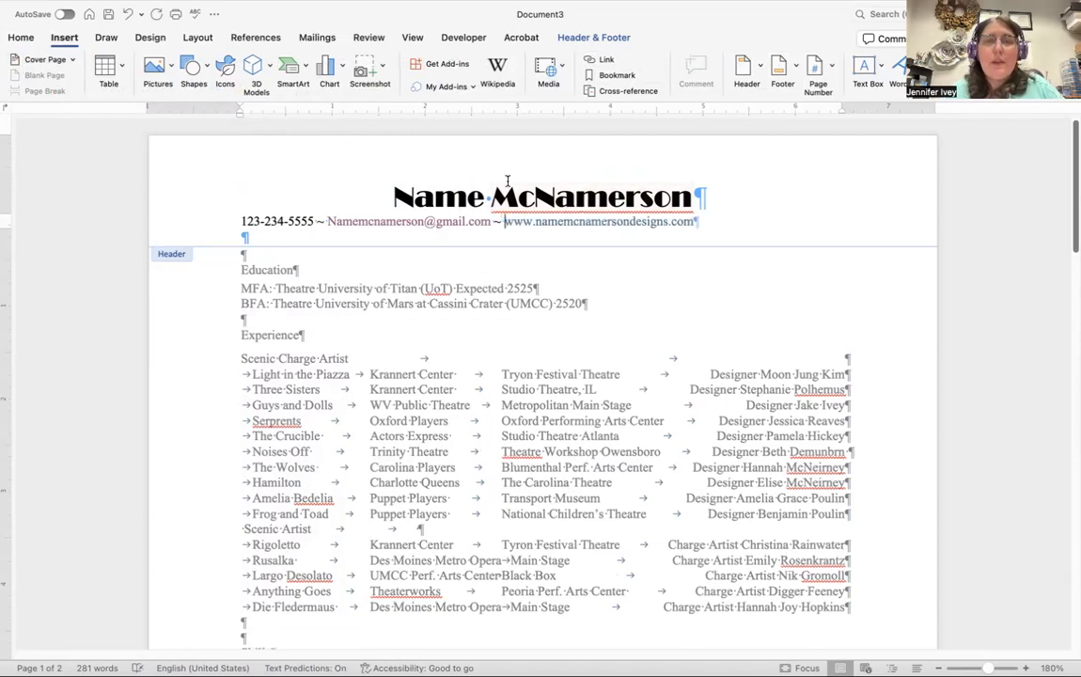
pyautogui.click(21, 36)
pyautogui.click(479, 64)
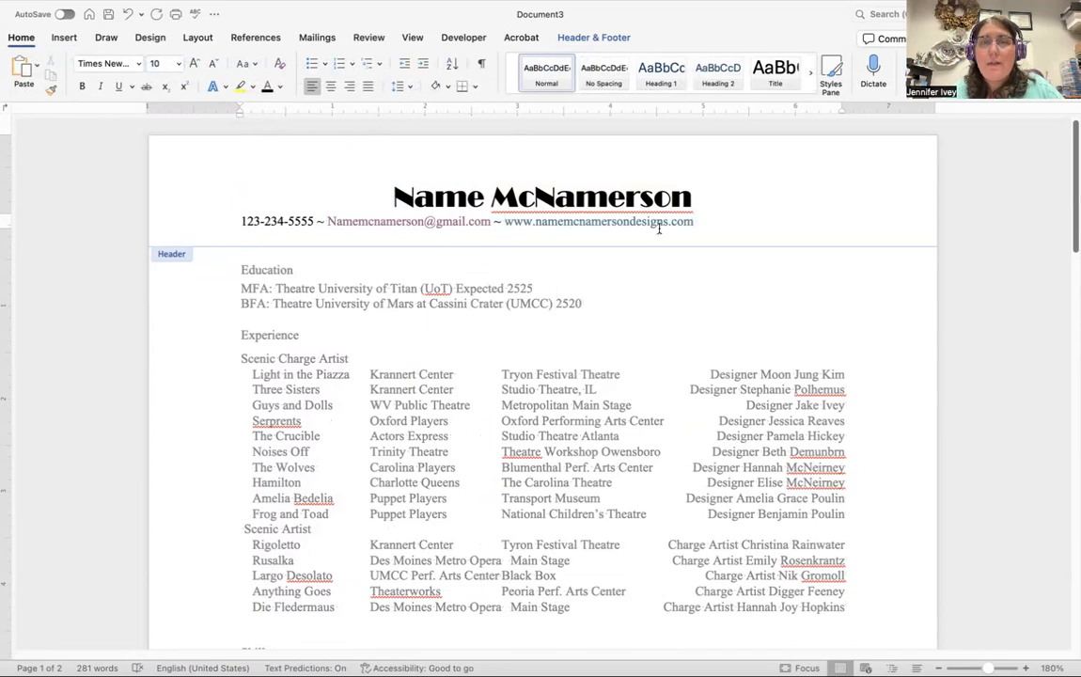
# Centre the line with the phone, e-mail and website in the header
pyautogui.click(677, 222)
pyautogui.click(569, 293)
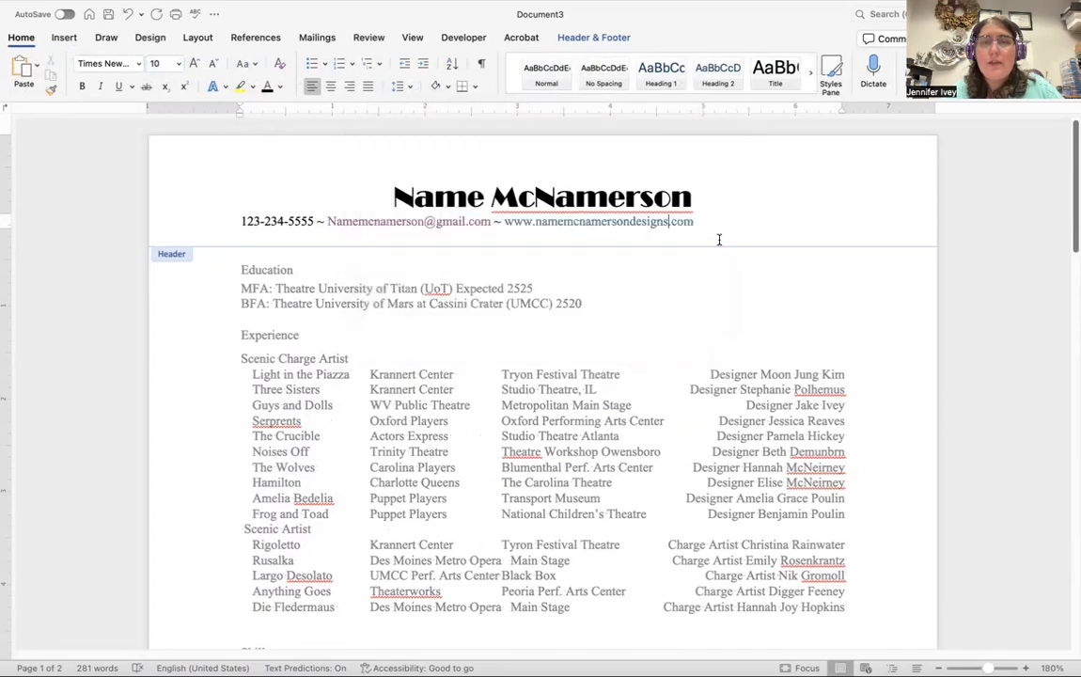
pyautogui.click(214, 221)
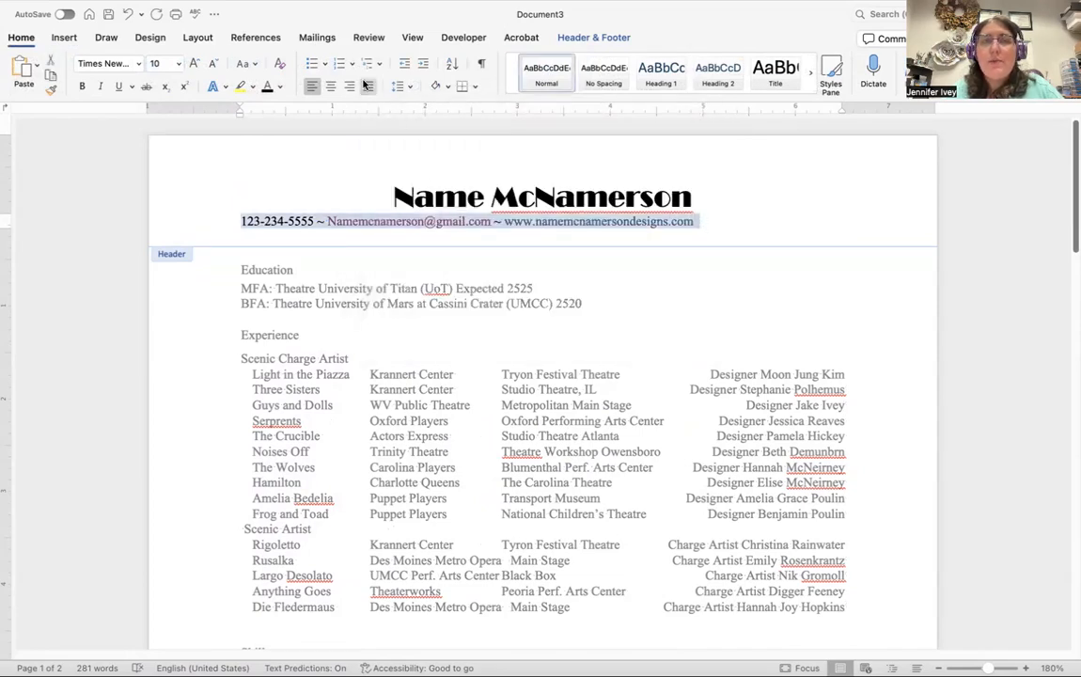
pyautogui.click(335, 86)
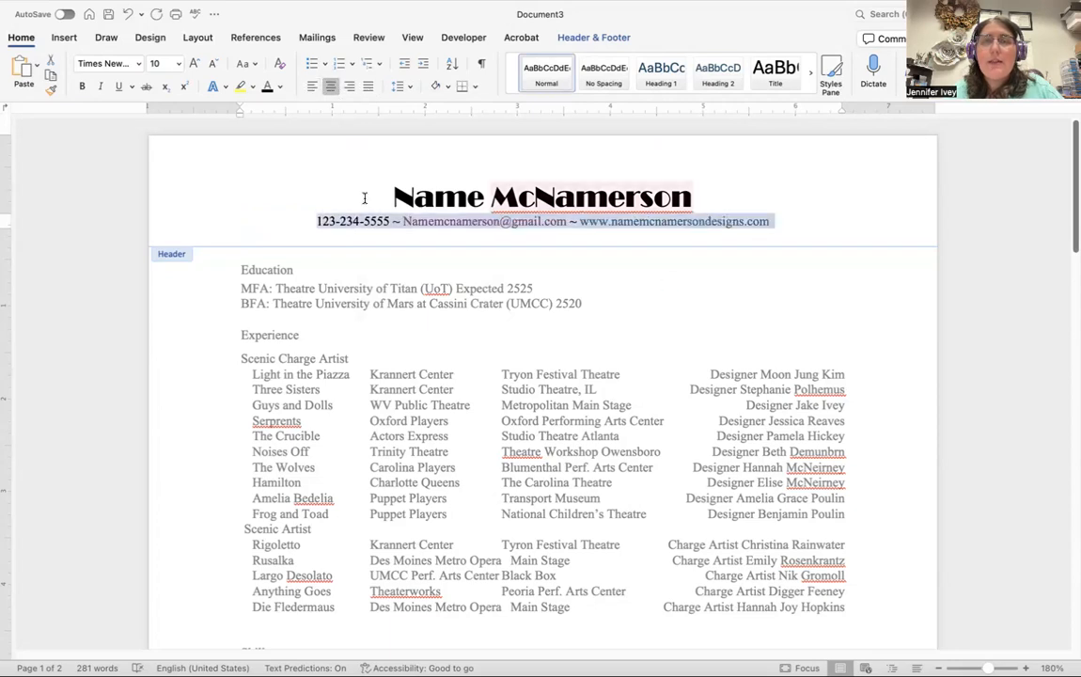
pyautogui.click(643, 244)
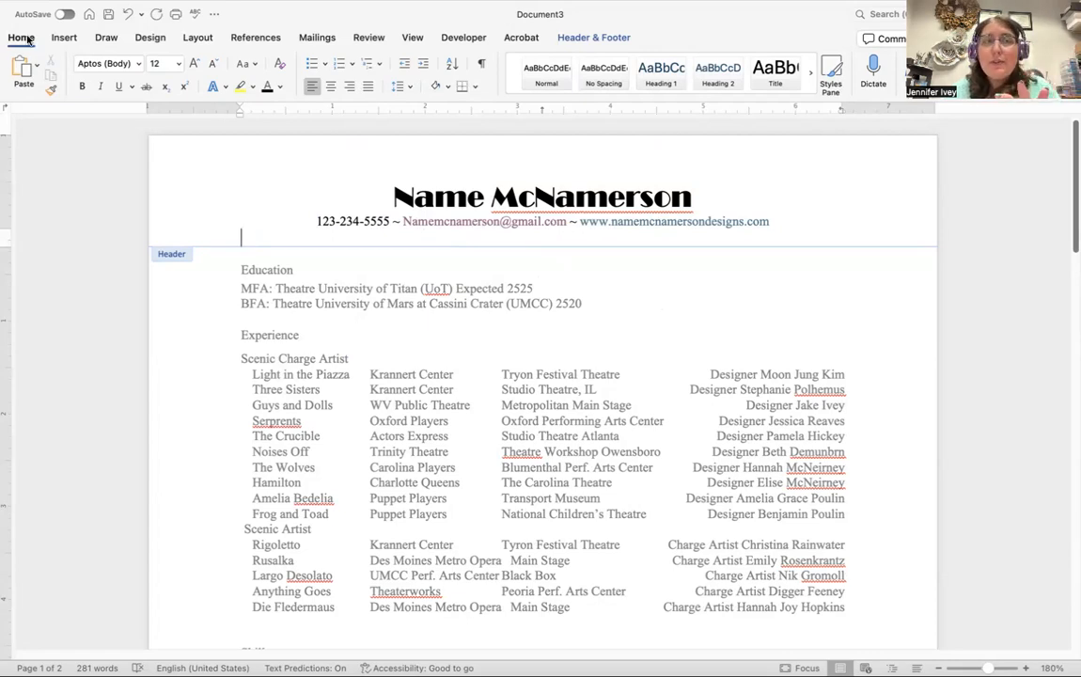
# Open the Save As dialog for the résumé document
pyautogui.click(81, 1)
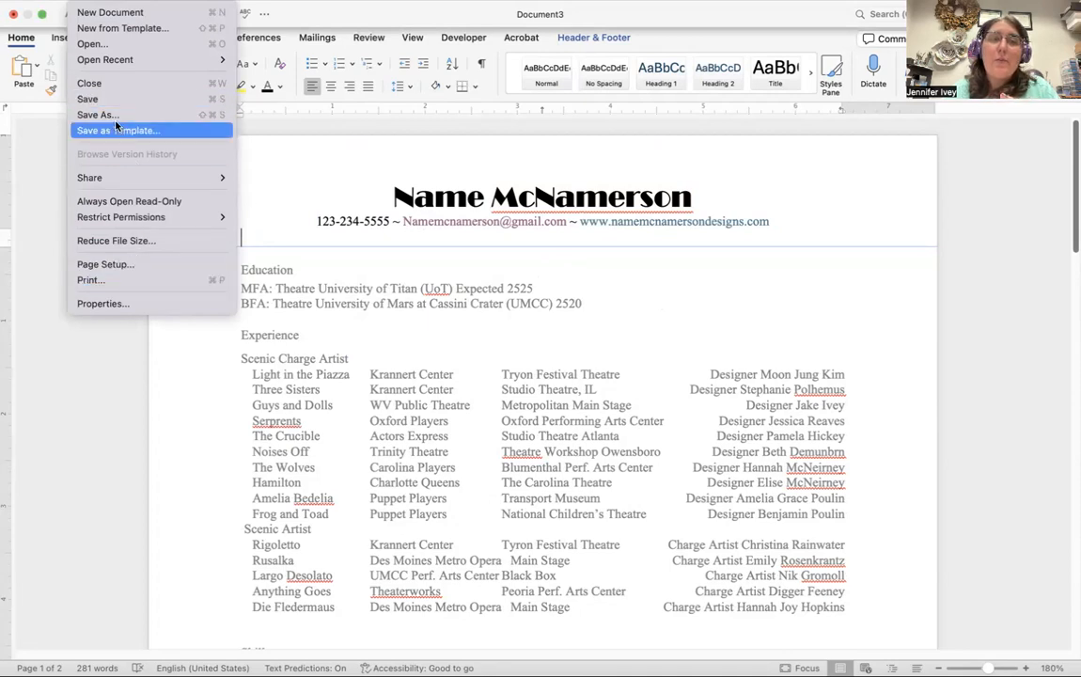
pyautogui.click(104, 115)
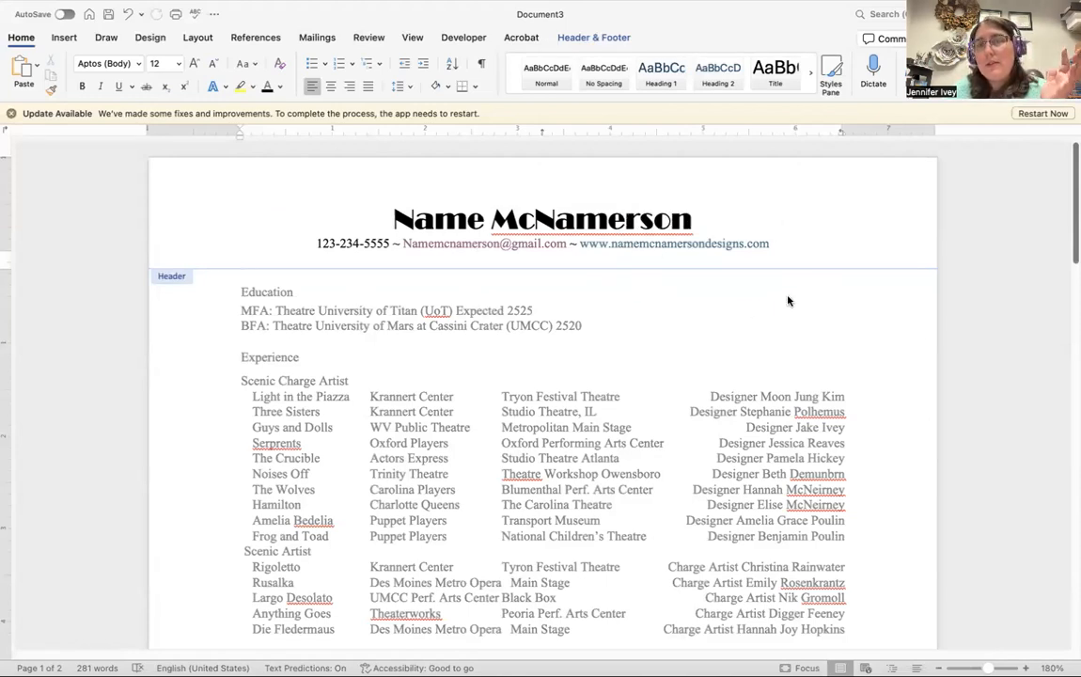
# Remove the hyperlinks from the website and the e-mail address in the header's contact line
pyautogui.rightClick(657, 249)
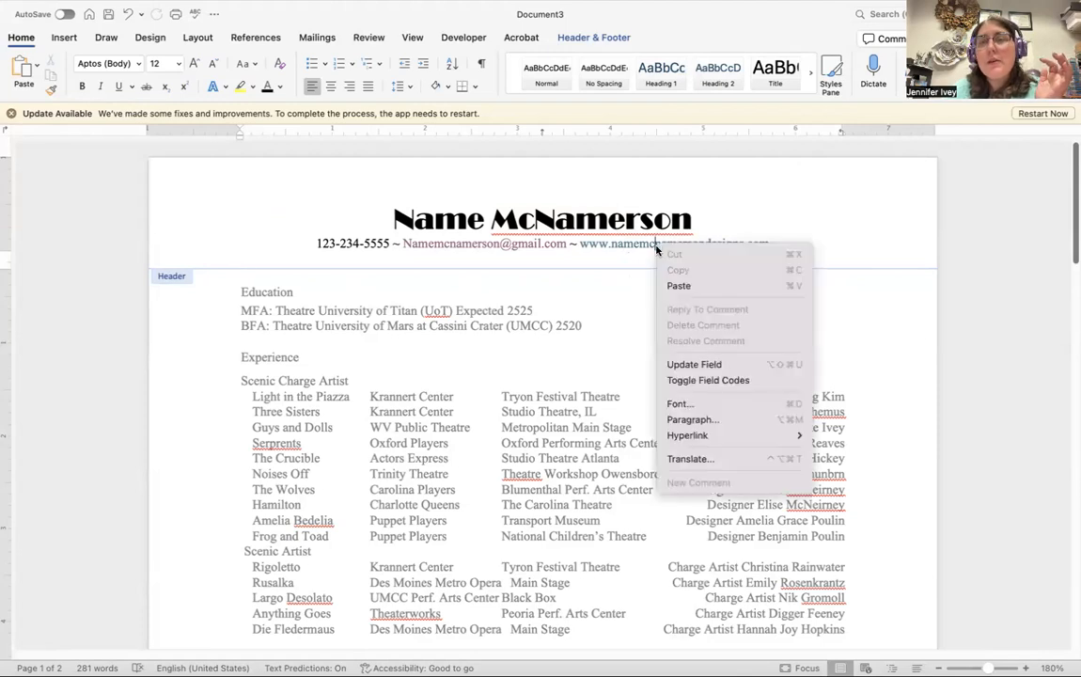
pyautogui.moveTo(696, 435)
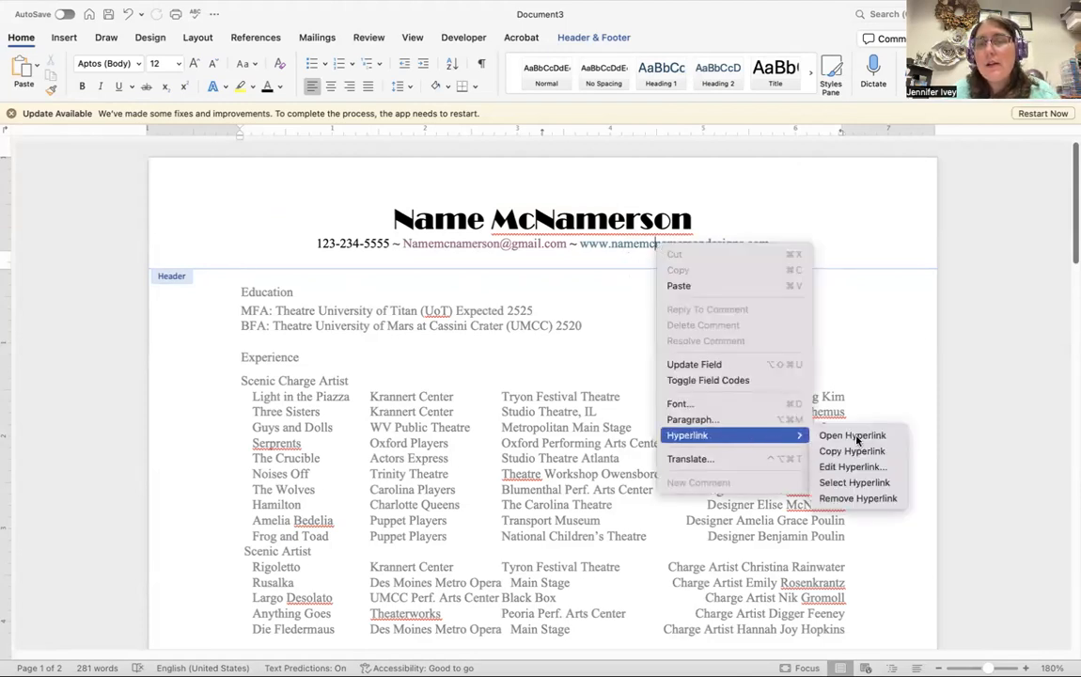
pyautogui.click(851, 497)
pyautogui.rightClick(512, 243)
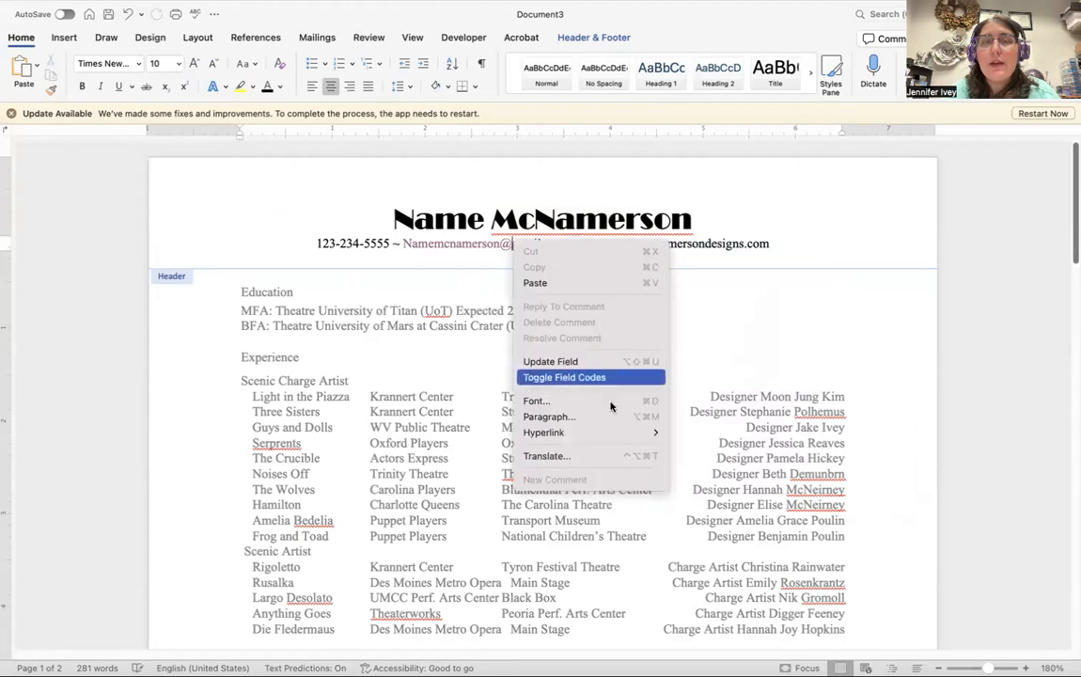
pyautogui.moveTo(630, 437)
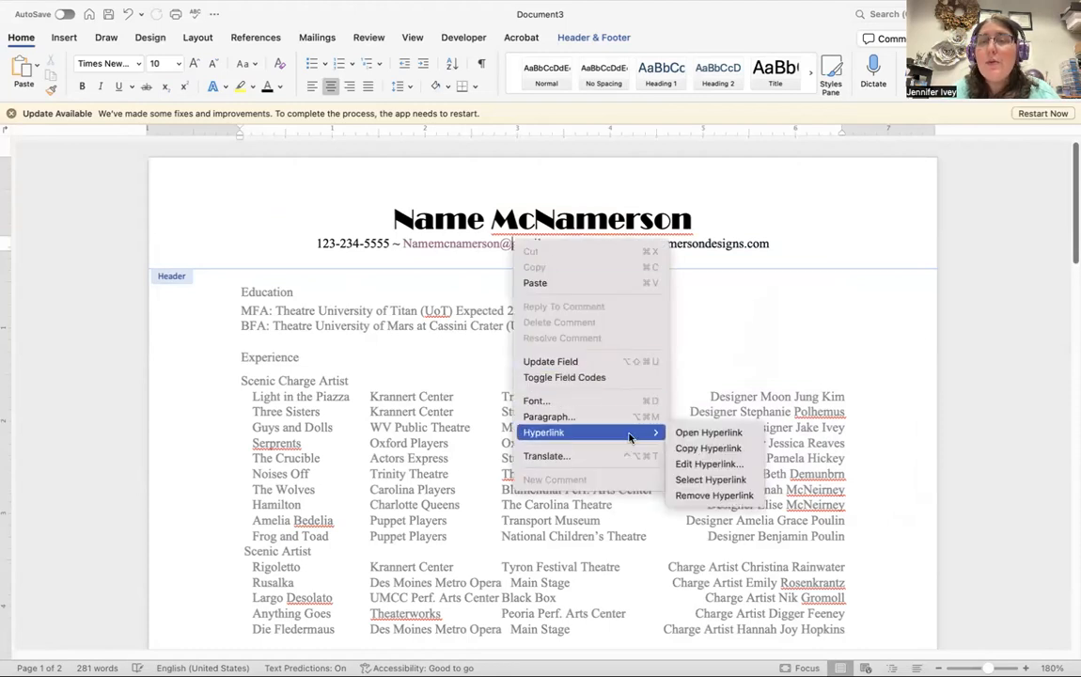
pyautogui.click(713, 494)
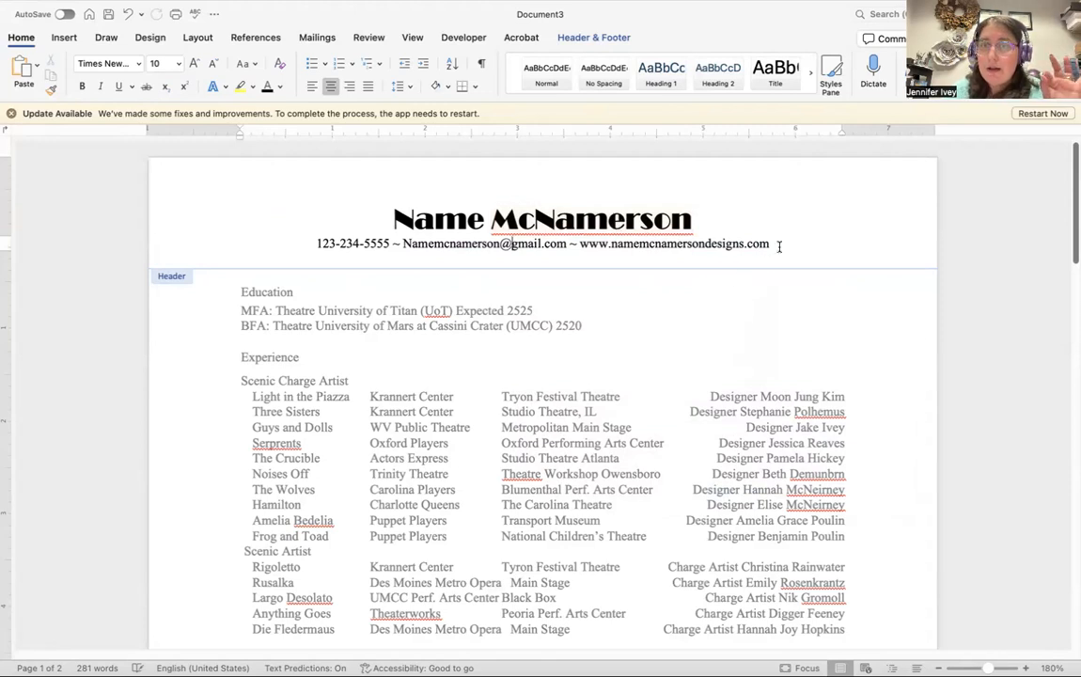
# Set the font colour of the header's contact line to the orange theme colour
pyautogui.moveTo(779, 246); pyautogui.dragTo(285, 245)
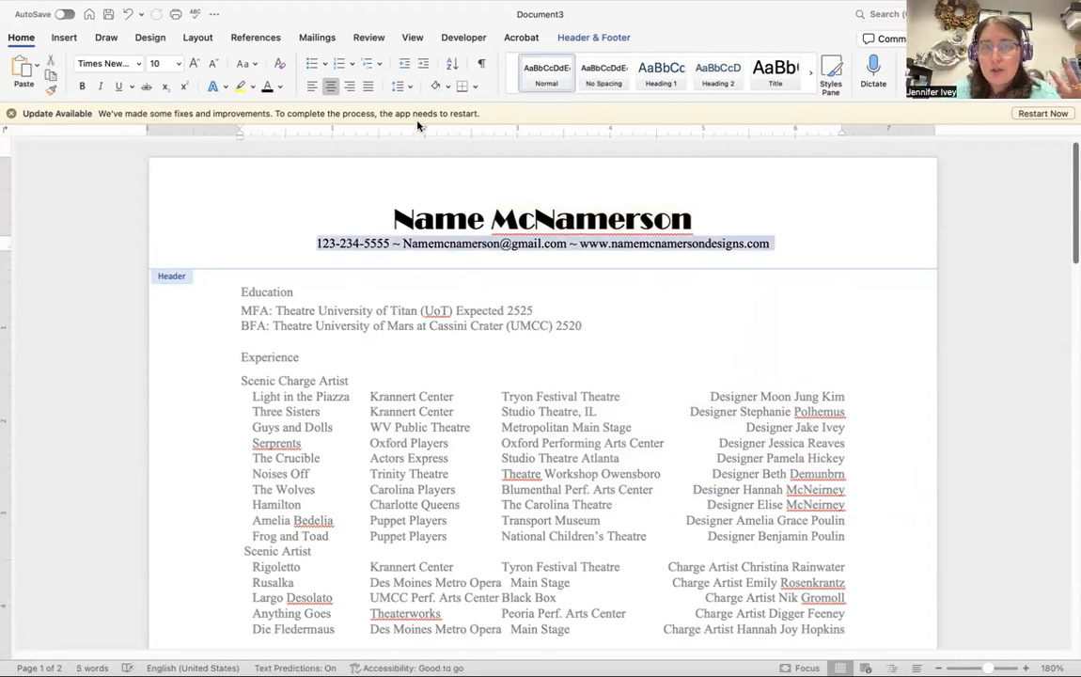
pyautogui.click(279, 86)
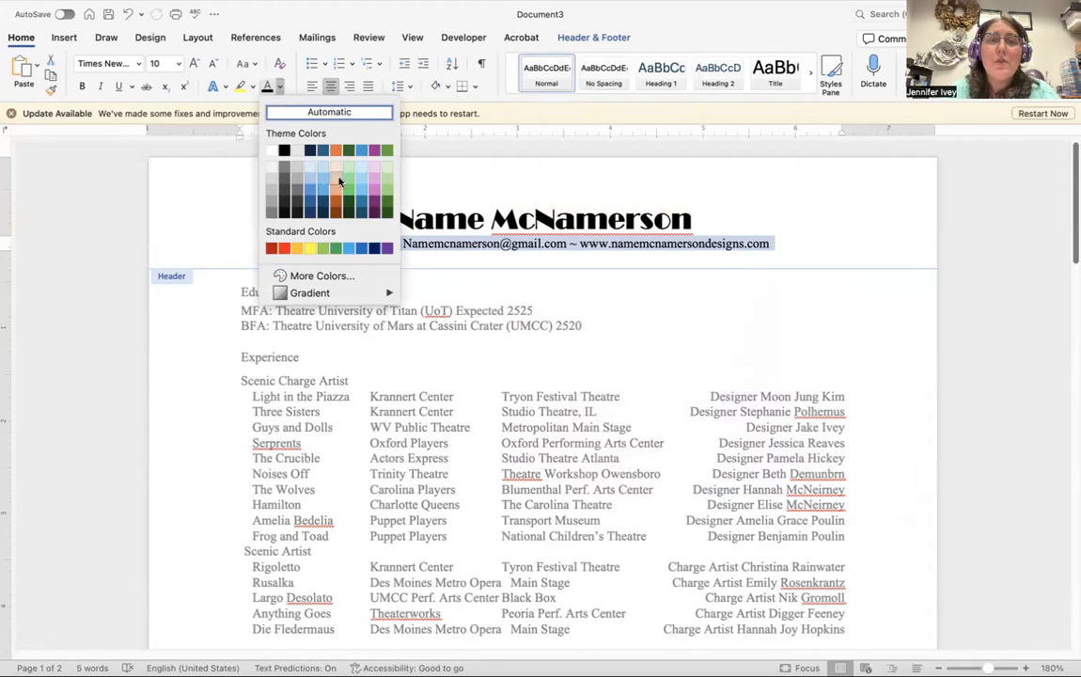
pyautogui.click(339, 153)
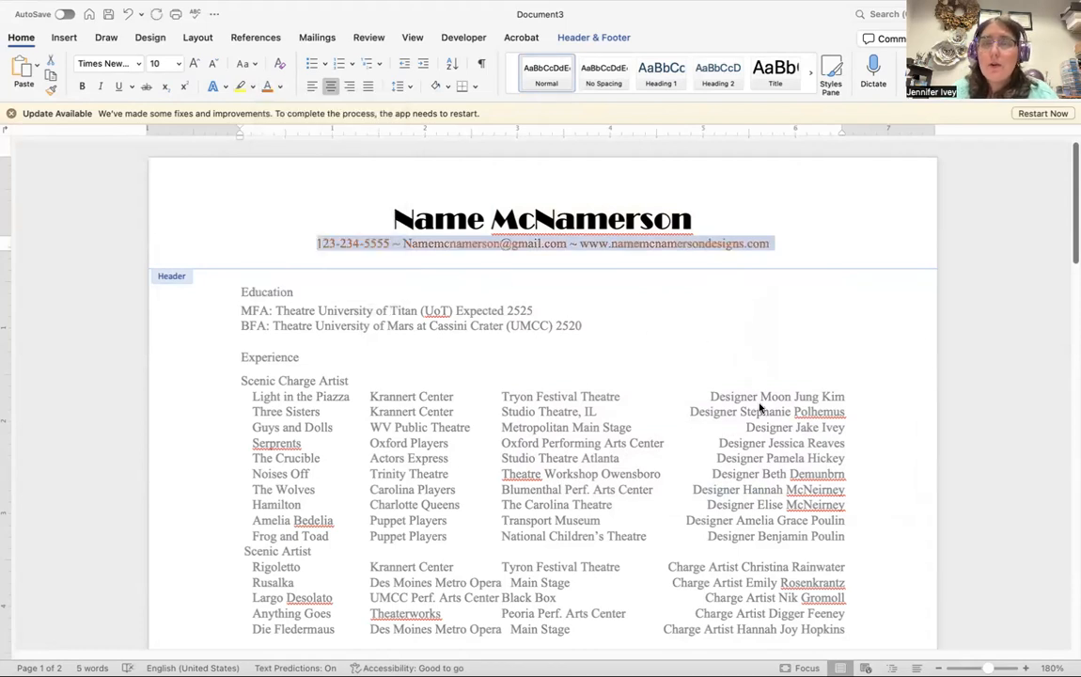
# Insert the "a-logo" JPG from the desktop's "Open in case of emergency" folder in front of the name in the header
pyautogui.click(394, 219)
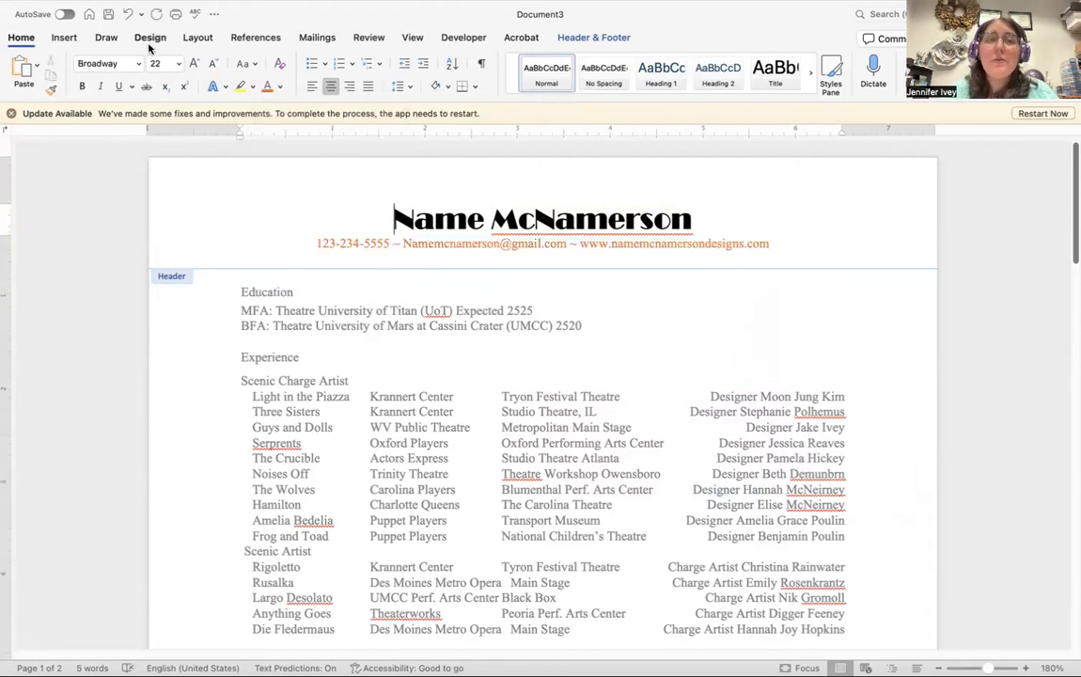
pyautogui.click(64, 37)
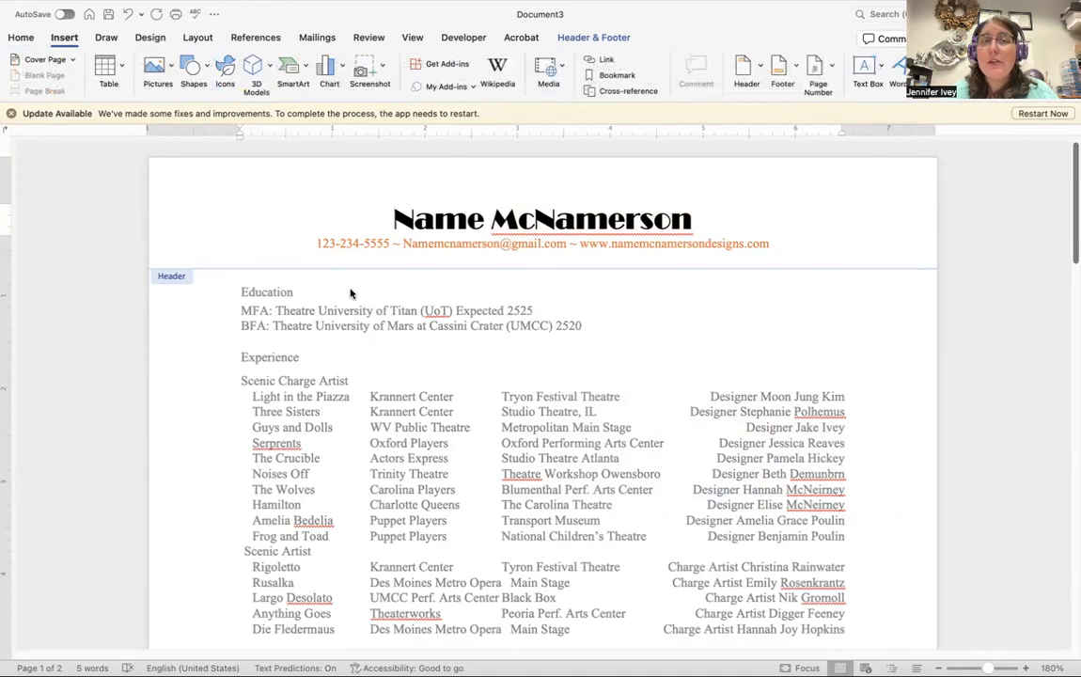
pyautogui.click(155, 68)
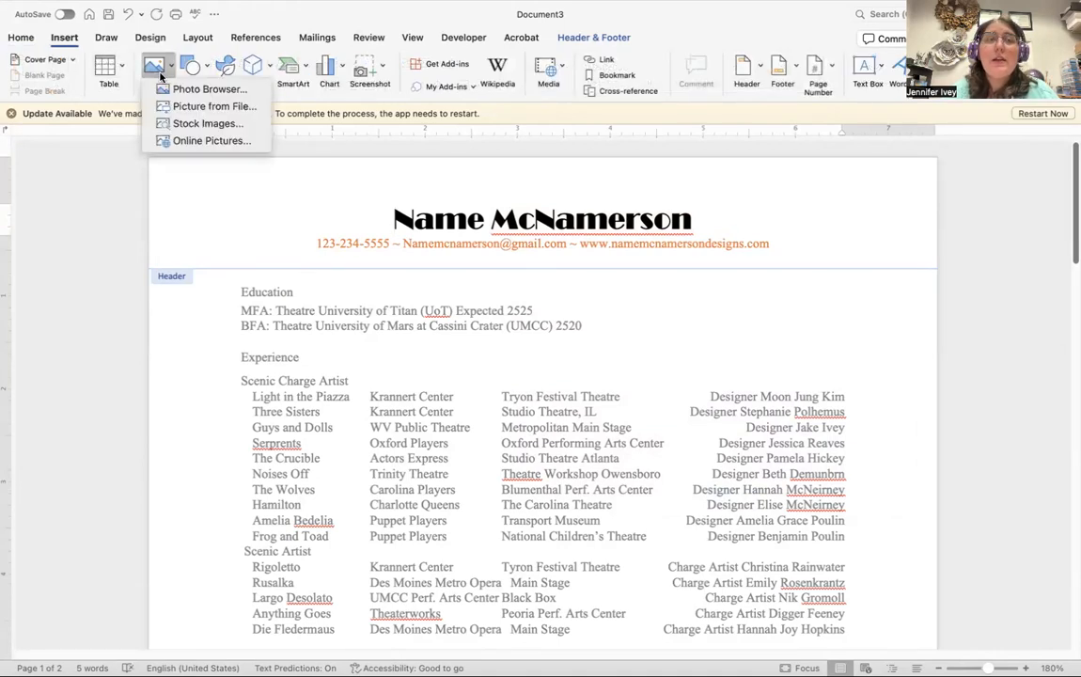
pyautogui.click(215, 106)
pyautogui.click(381, 163)
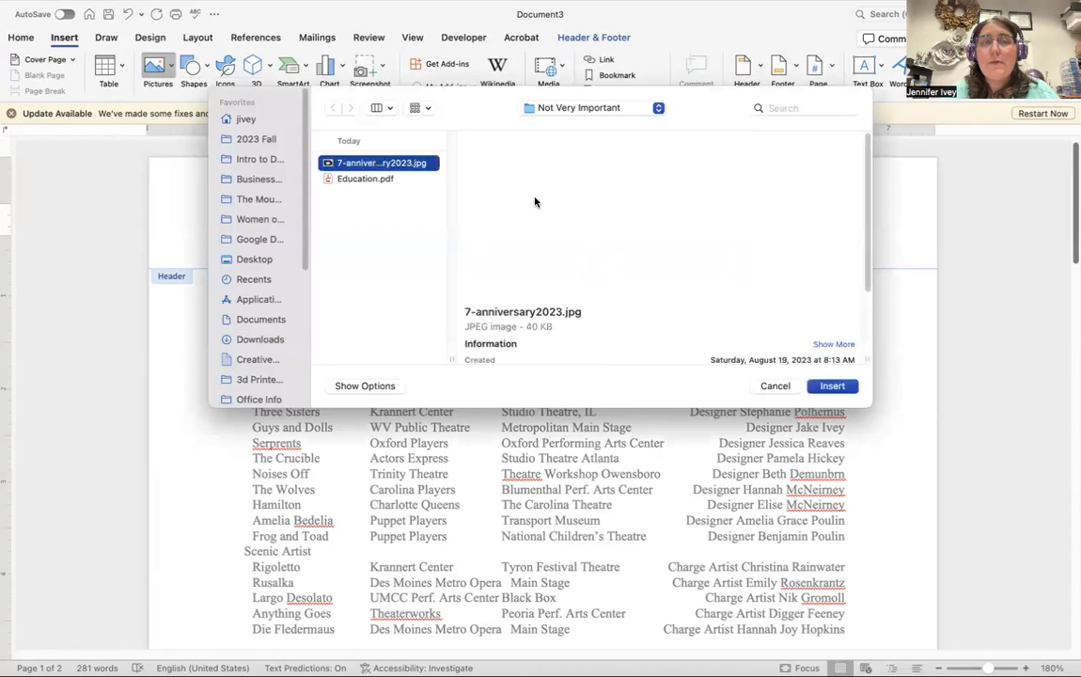
pyautogui.click(367, 180)
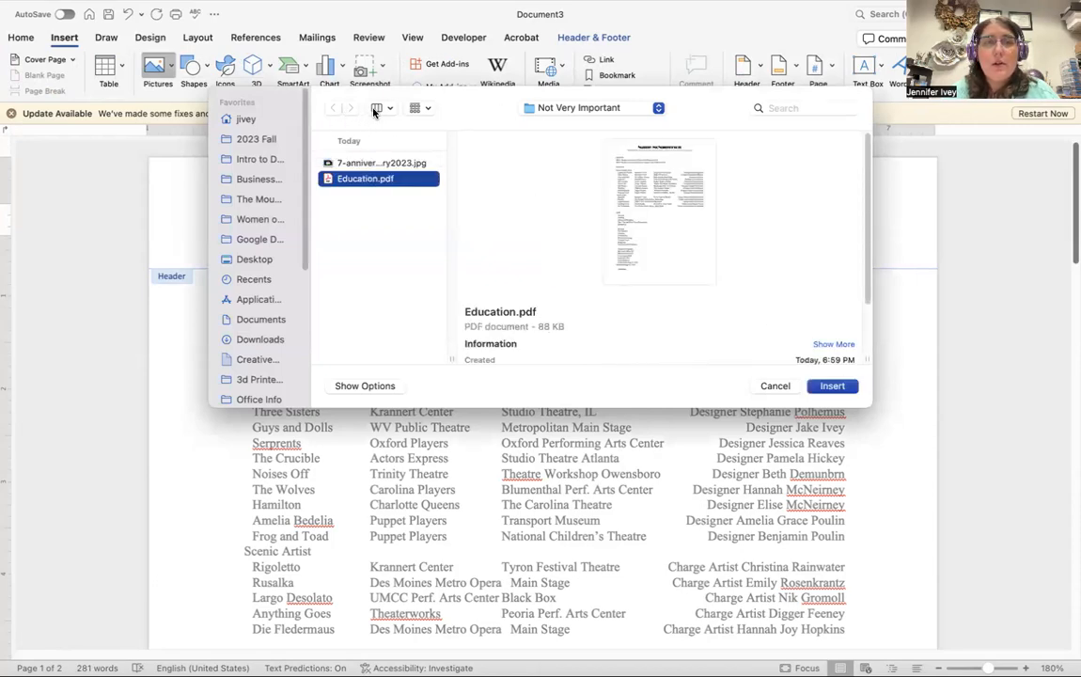
pyautogui.click(617, 133)
pyautogui.scroll(-4, 391, 235)
pyautogui.click(391, 241)
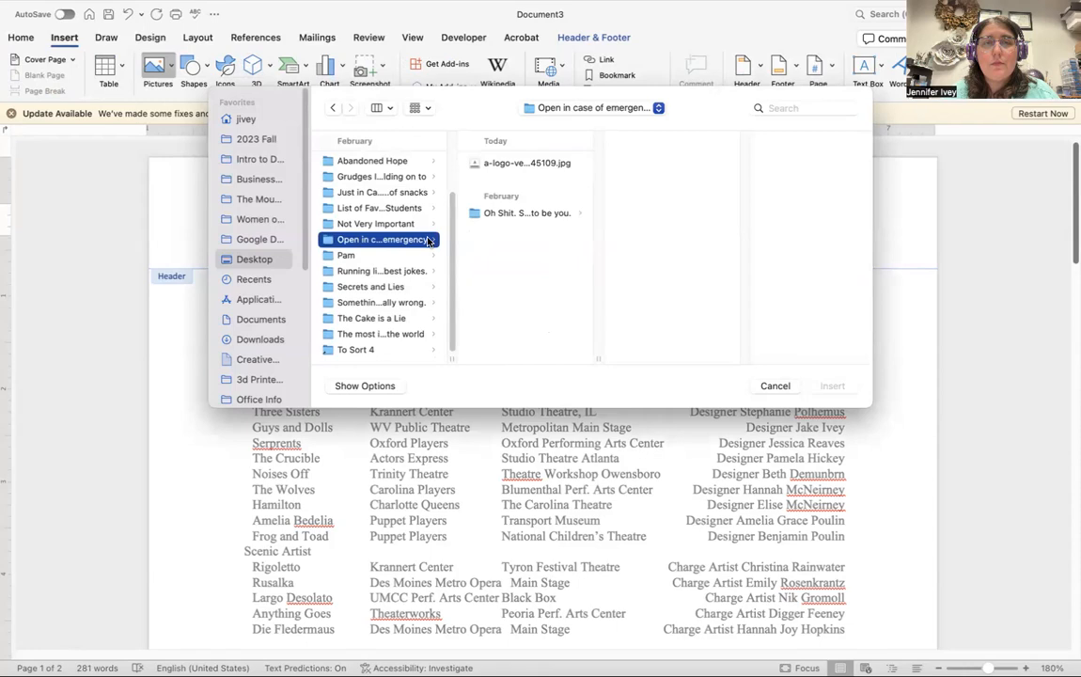
pyautogui.click(548, 163)
pyautogui.click(837, 387)
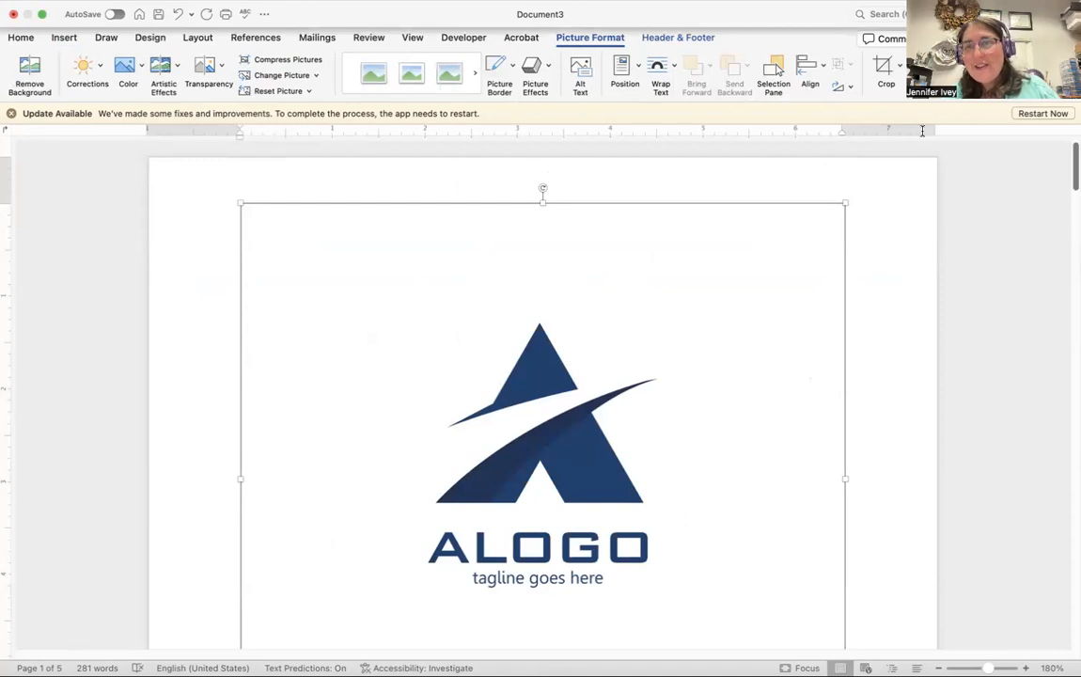
# Crop the inserted picture to the A symbol and the word ALOGO, cutting off the tagline and the VectorStock banner
pyautogui.click(884, 68)
pyautogui.moveTo(844, 204); pyautogui.dragTo(548, 289)
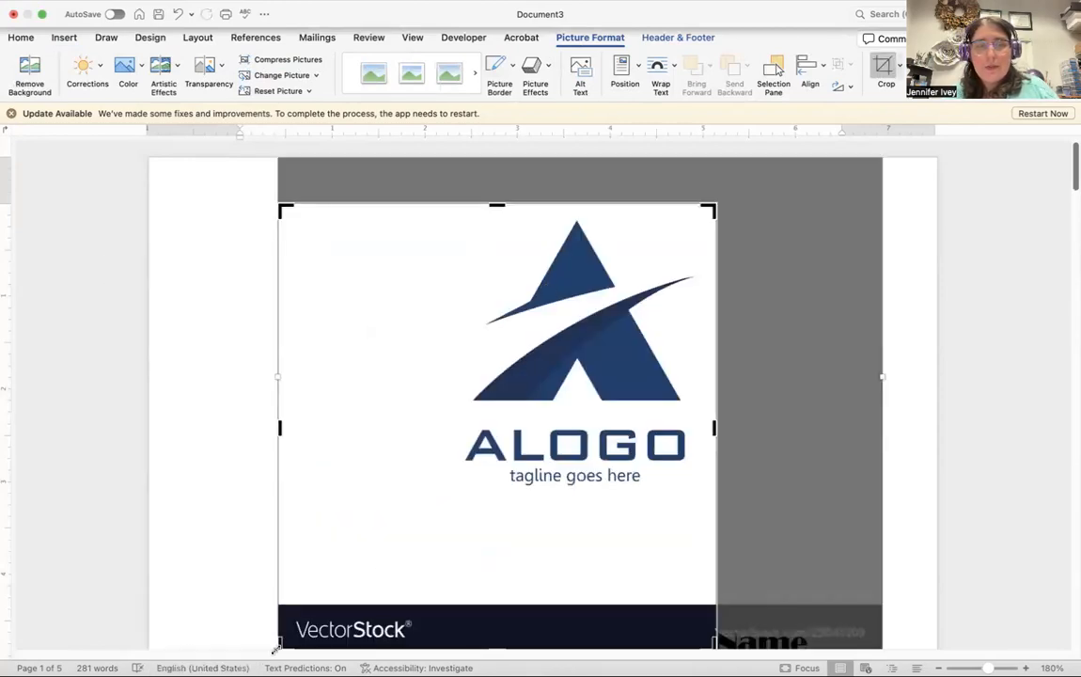
pyautogui.moveTo(280, 643); pyautogui.dragTo(442, 468)
pyautogui.click(730, 220)
# Shrink the logo proportionally to about 1.2 inches wide and move it between the first and last name, undoing any distorted resize
pyautogui.click(502, 234)
pyautogui.moveTo(526, 204); pyautogui.dragTo(244, 279)
pyautogui.press('super+z')
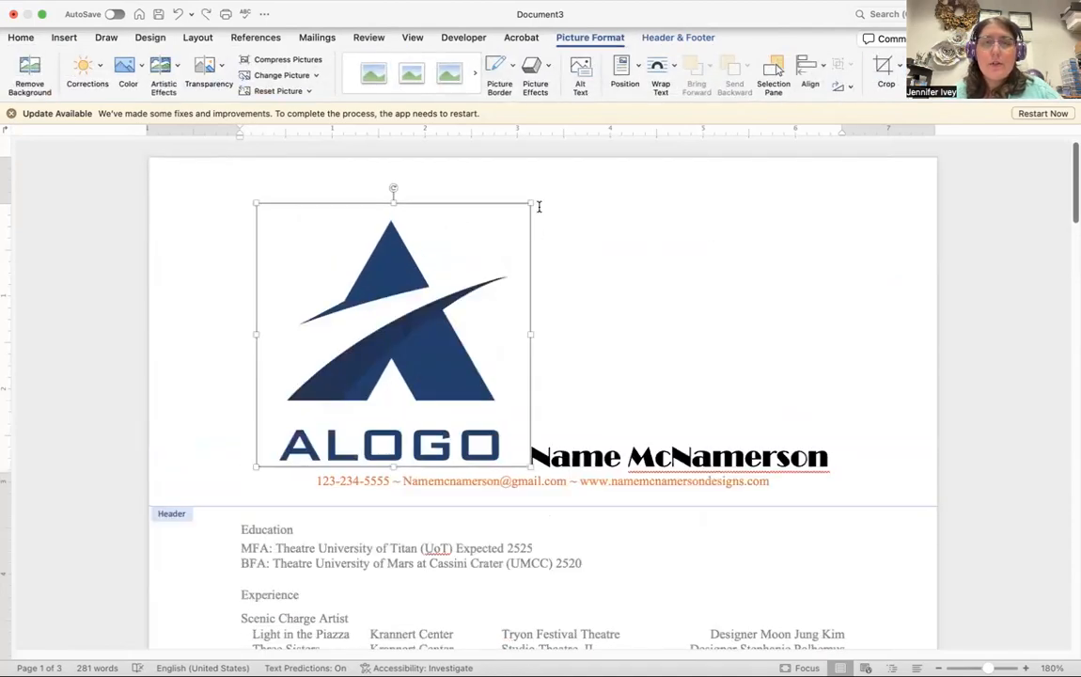
pyautogui.moveTo(531, 203); pyautogui.dragTo(447, 251)
pyautogui.moveTo(504, 412); pyautogui.dragTo(489, 302)
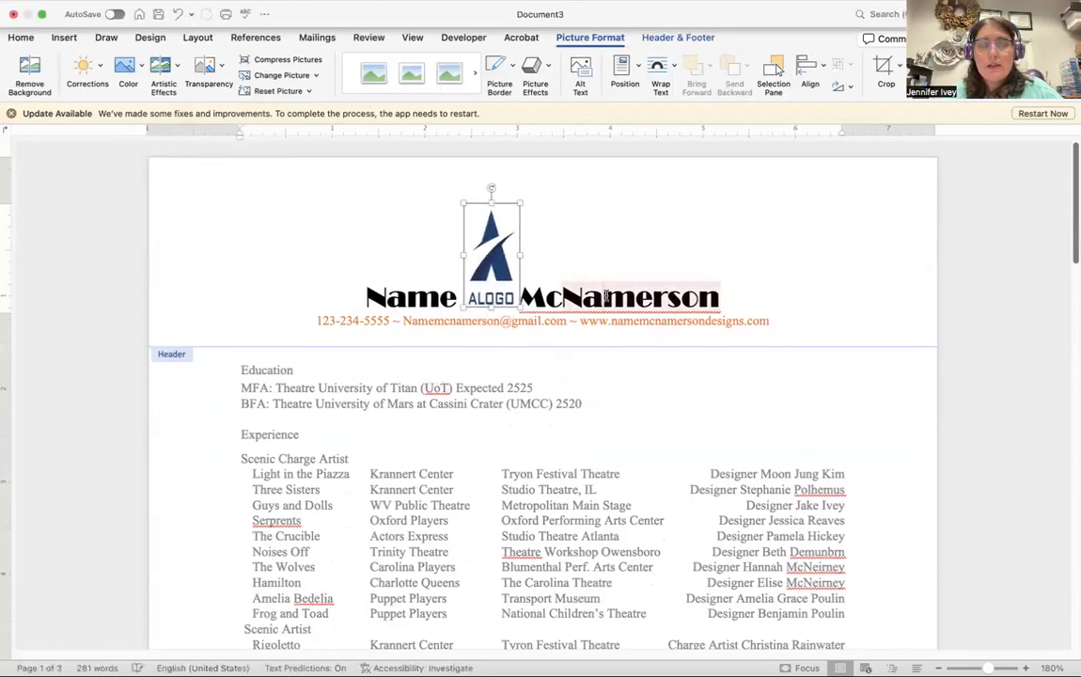
pyautogui.press('super+z')
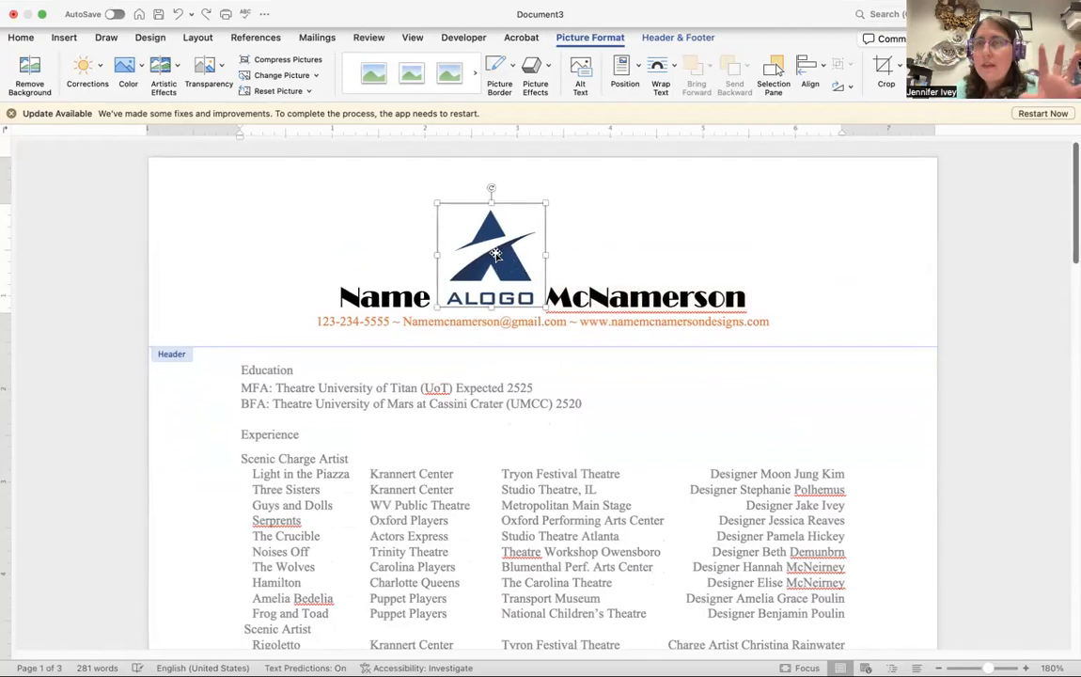
# Set the logo's text wrapping to Behind Text, then shrink it and centre it behind the name and contact line
pyautogui.rightClick(492, 259)
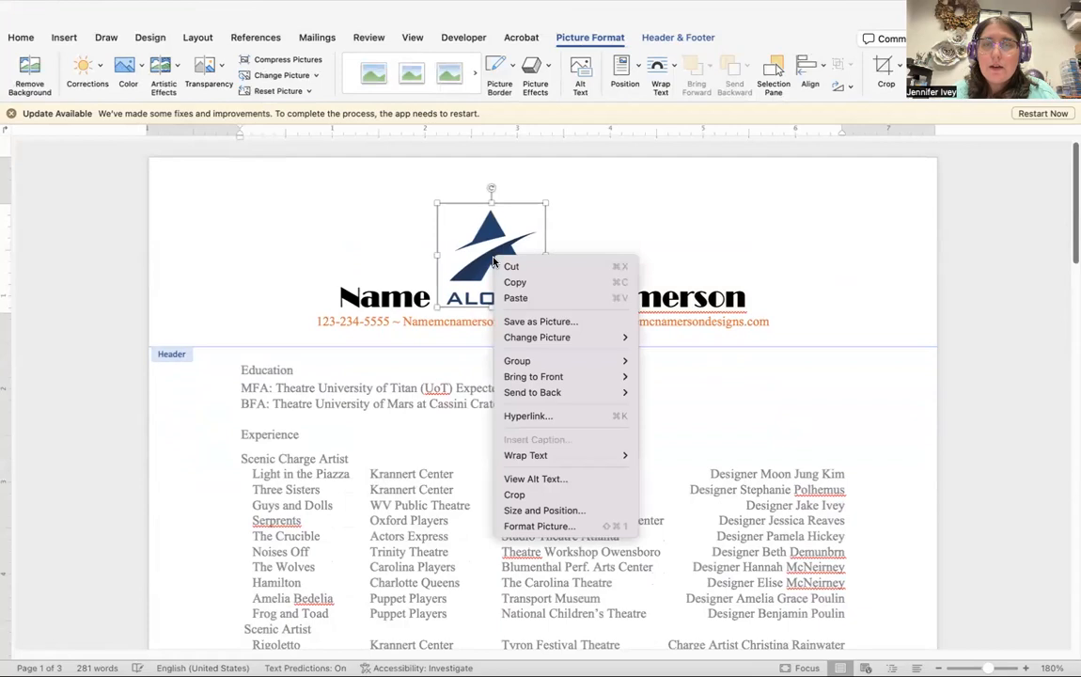
pyautogui.moveTo(552, 453)
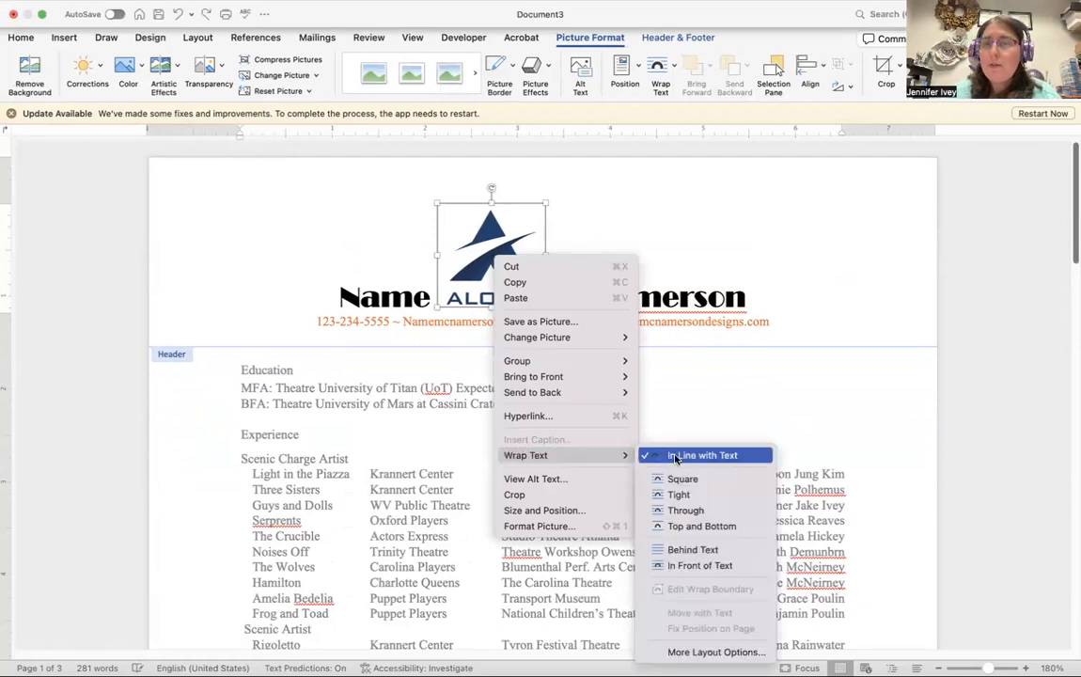
pyautogui.click(693, 549)
pyautogui.moveTo(501, 282); pyautogui.dragTo(542, 250)
pyautogui.moveTo(581, 162); pyautogui.dragTo(566, 191)
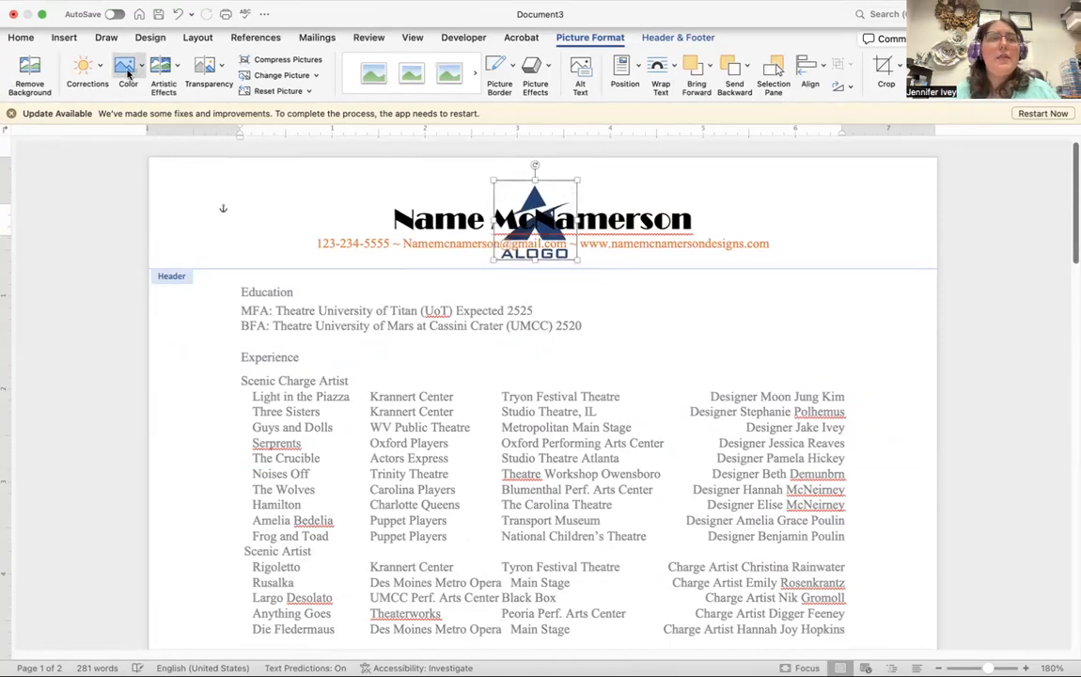
# Fade the logo with a high picture transparency preset so it sits faintly behind the header text
pyautogui.click(207, 70)
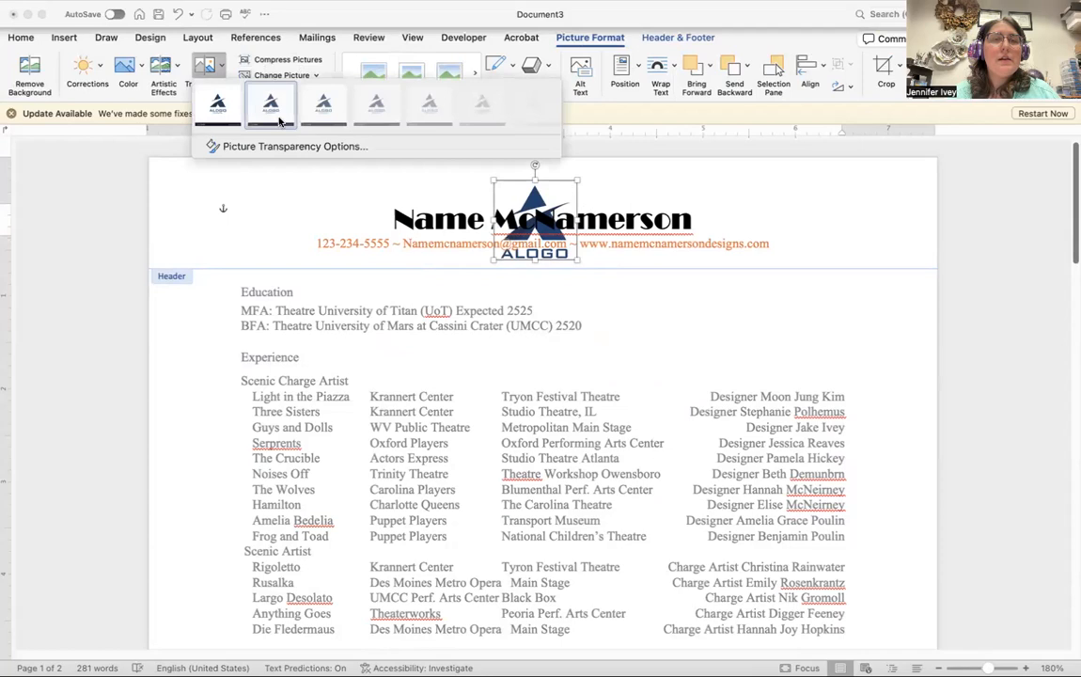
pyautogui.click(482, 109)
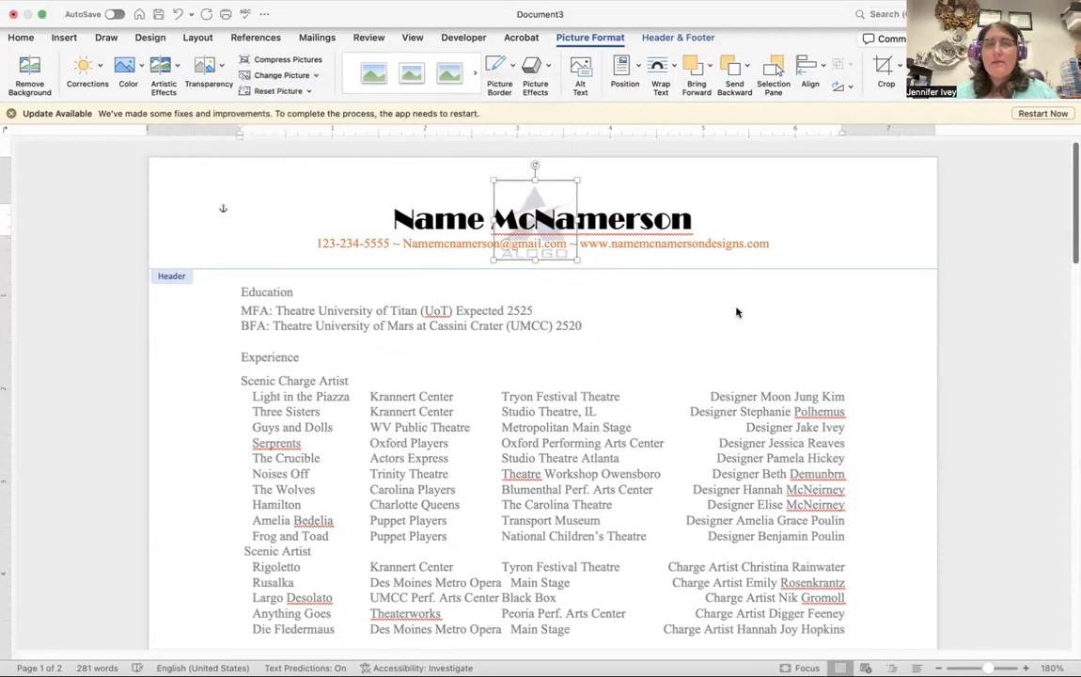
pyautogui.click(832, 257)
# Set the font colour of the header's contact line to a dark blue theme colour
pyautogui.click(735, 242)
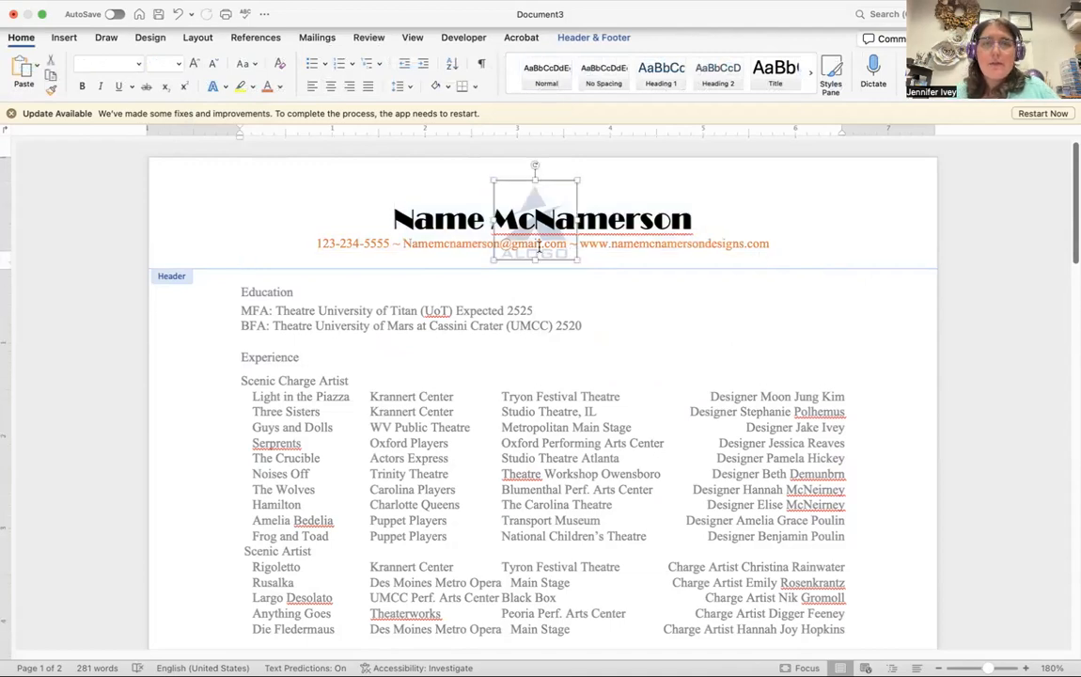
pyautogui.moveTo(316, 243); pyautogui.dragTo(771, 243)
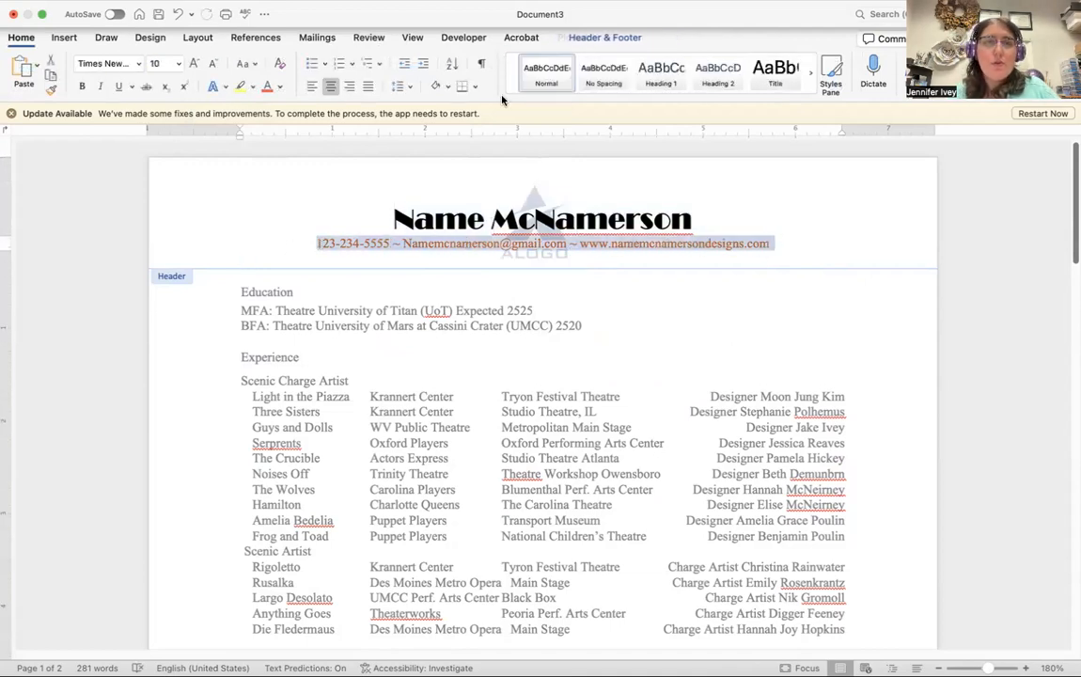
pyautogui.click(279, 86)
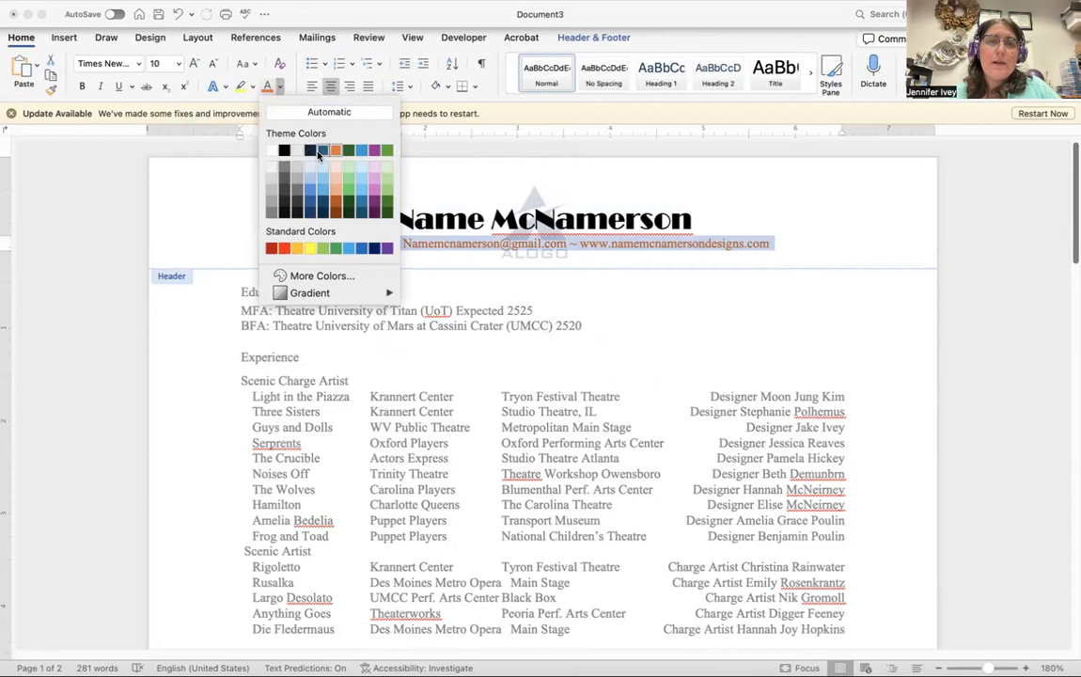
pyautogui.click(310, 150)
pyautogui.click(265, 200)
pyautogui.click(498, 226)
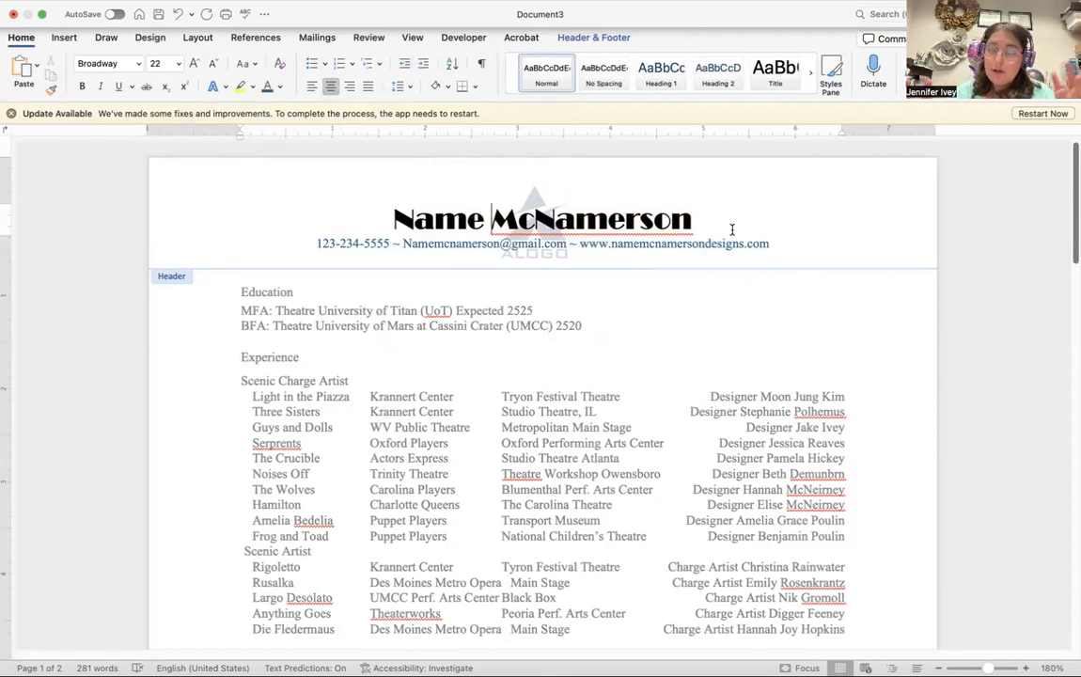
pyautogui.scroll(-15, 438, 415)
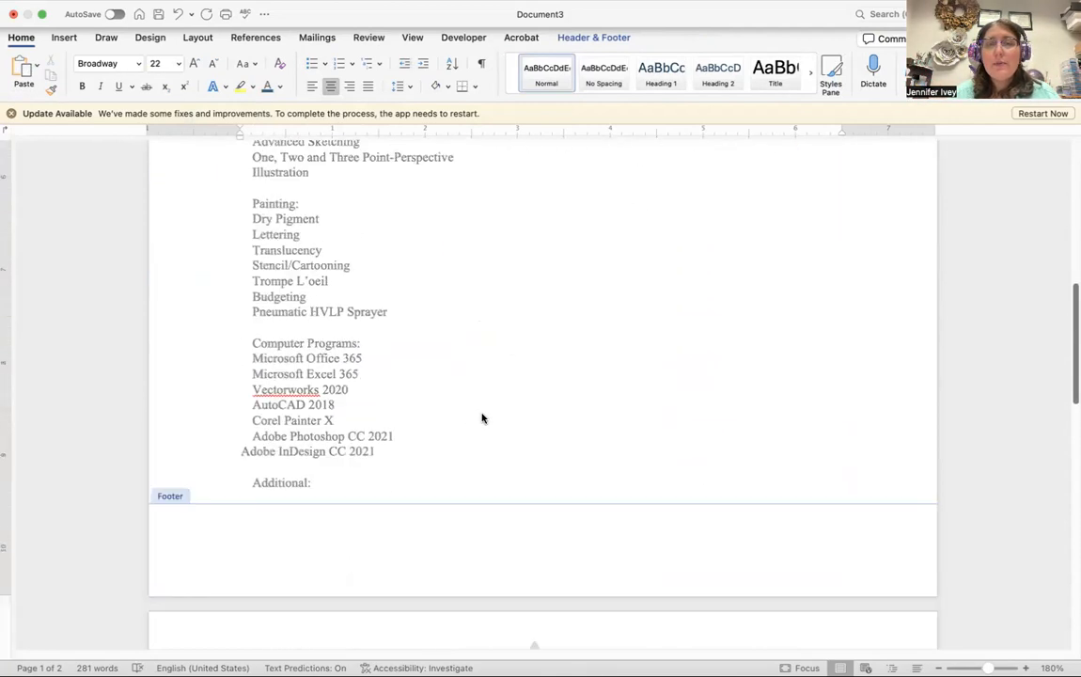
# Open the footer area on page 2, and duplicate the header's faded logo
pyautogui.doubleClick(558, 428)
pyautogui.scroll(-10, 565, 419)
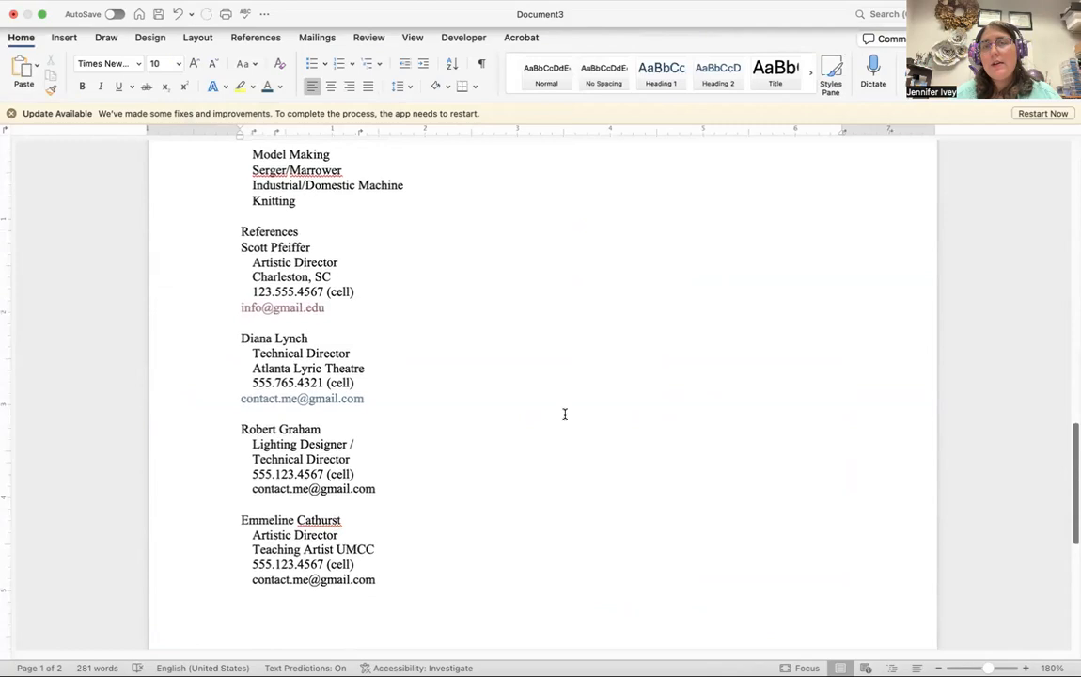
pyautogui.doubleClick(846, 609)
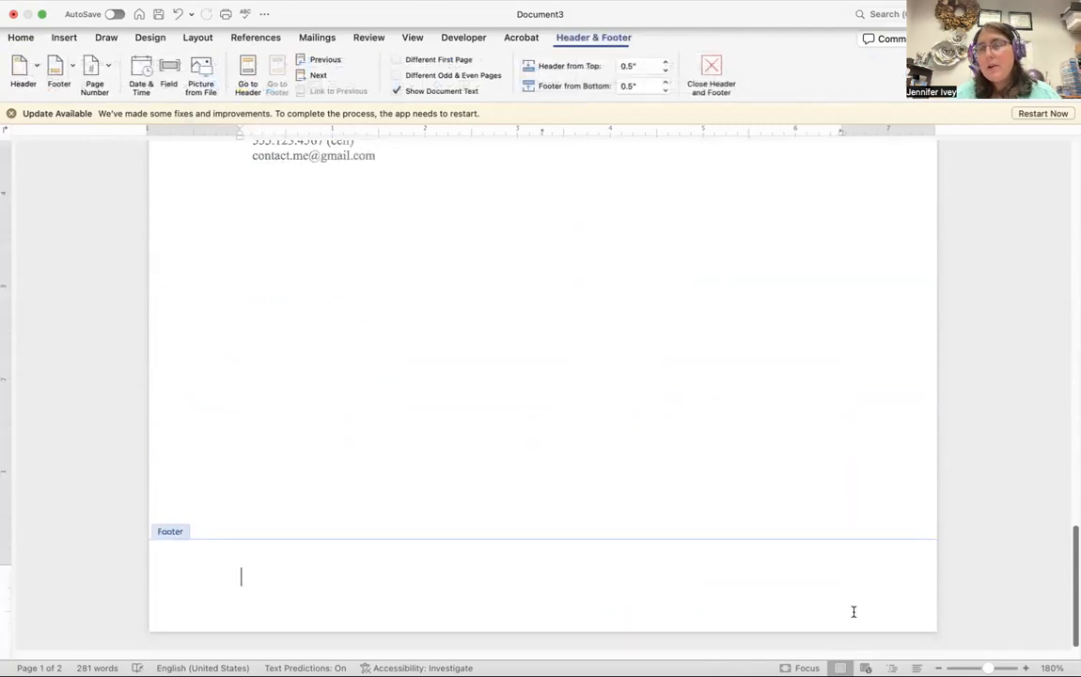
pyautogui.scroll(20, 307, 357)
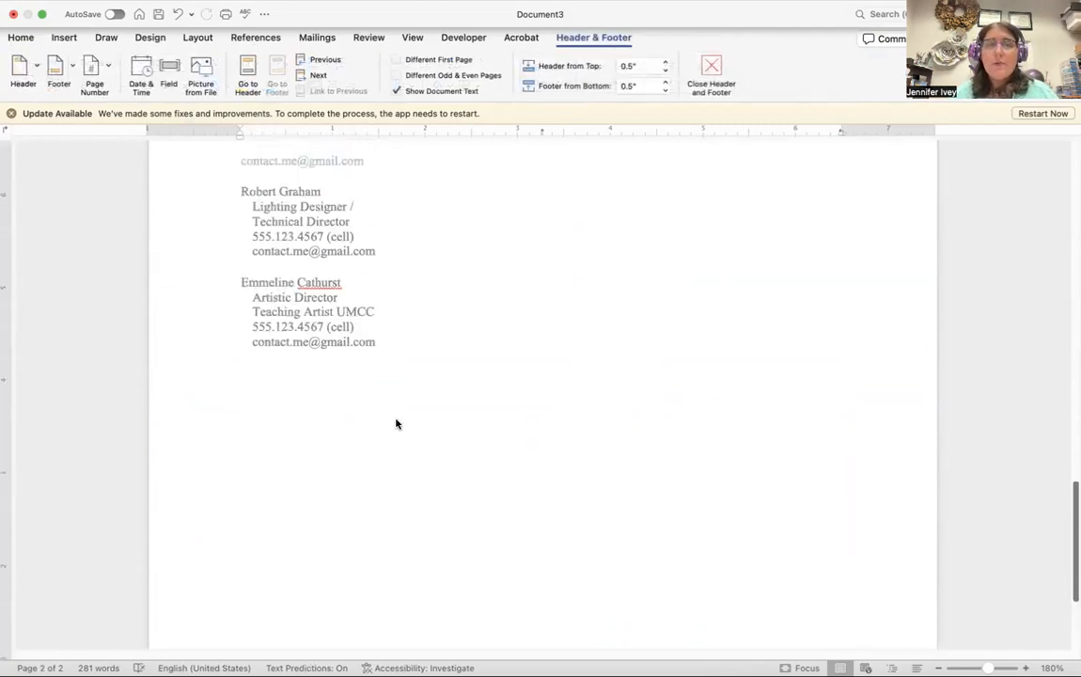
pyautogui.scroll(-5, 452, 381)
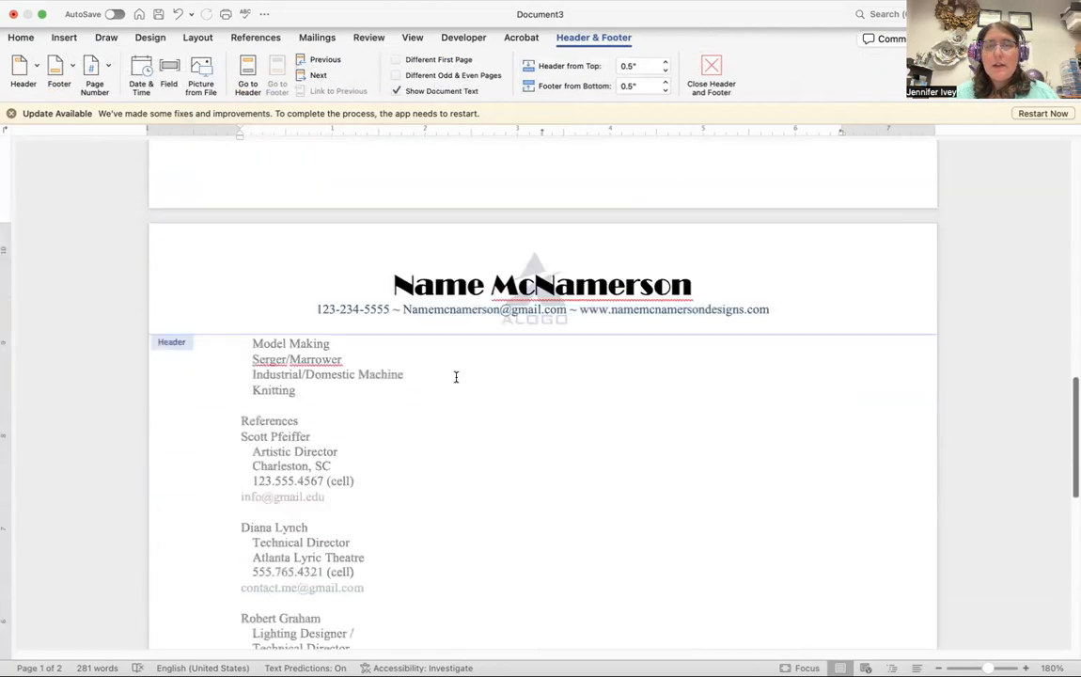
pyautogui.click(535, 234)
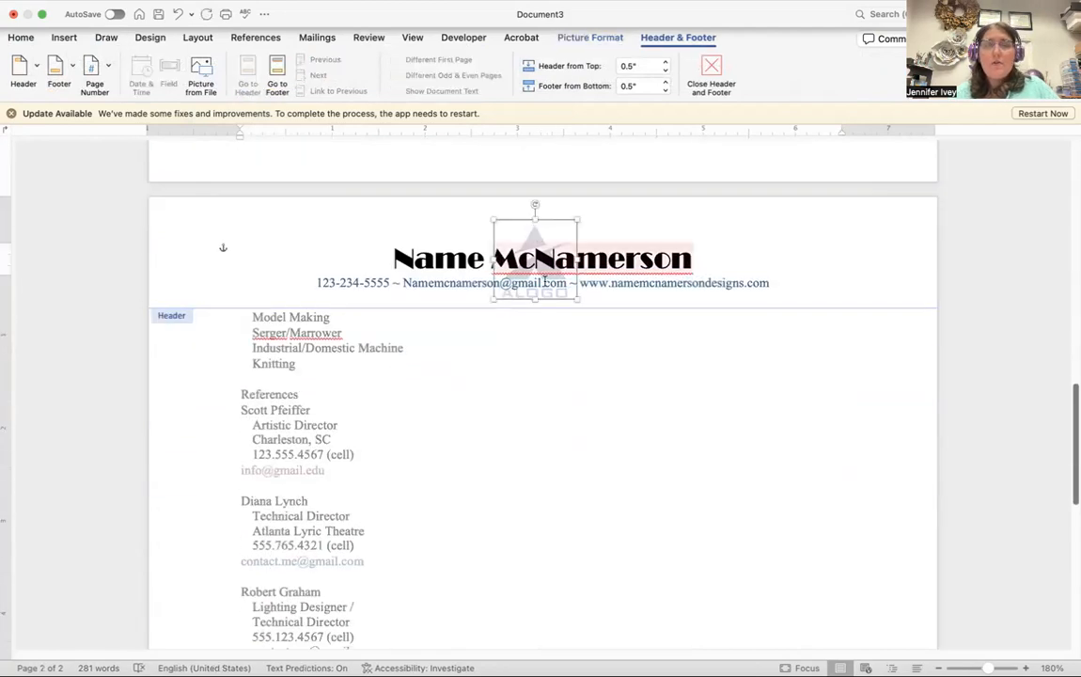
pyautogui.scroll(-10, 536, 312)
pyautogui.scroll(10, 445, 378)
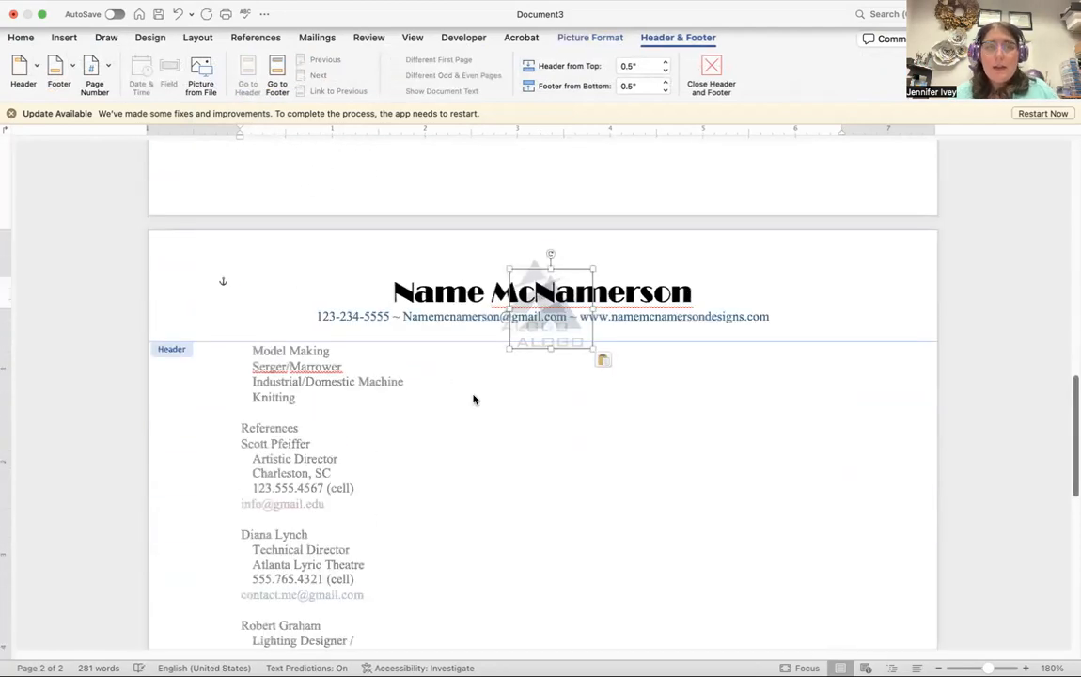
# Move the duplicate logo into the left end of the page 2 footer and shrink it to fit there
pyautogui.moveTo(552, 333); pyautogui.dragTo(395, 651)
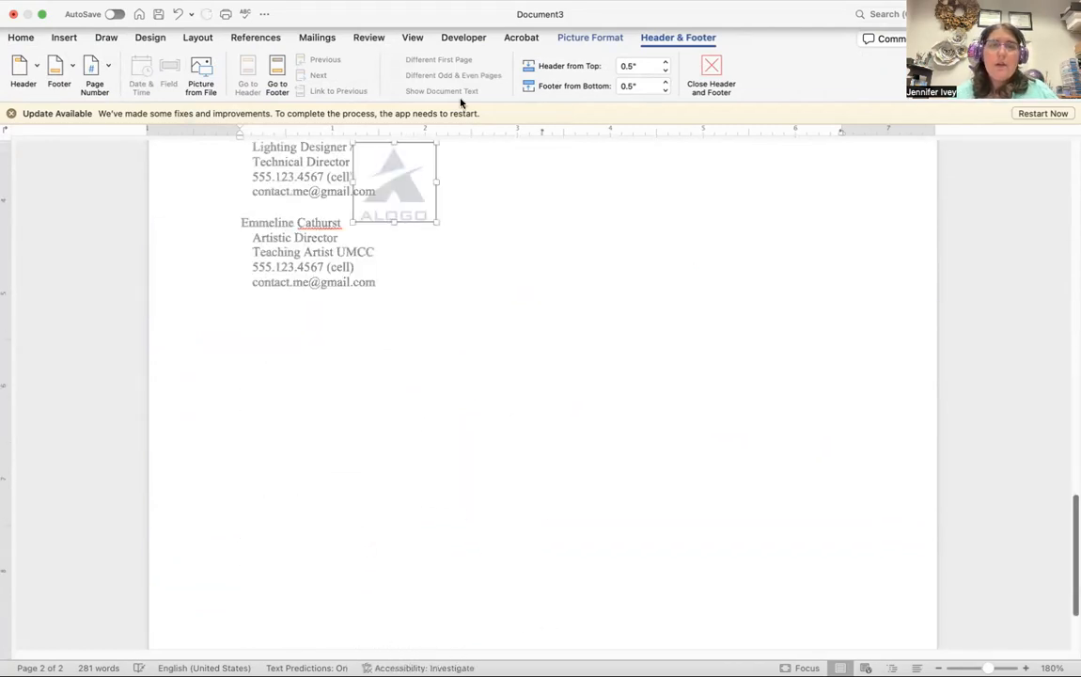
pyautogui.moveTo(427, 205); pyautogui.dragTo(357, 517)
pyautogui.scroll(-3, 364, 470)
pyautogui.moveTo(357, 356); pyautogui.dragTo(203, 578)
pyautogui.click(293, 583)
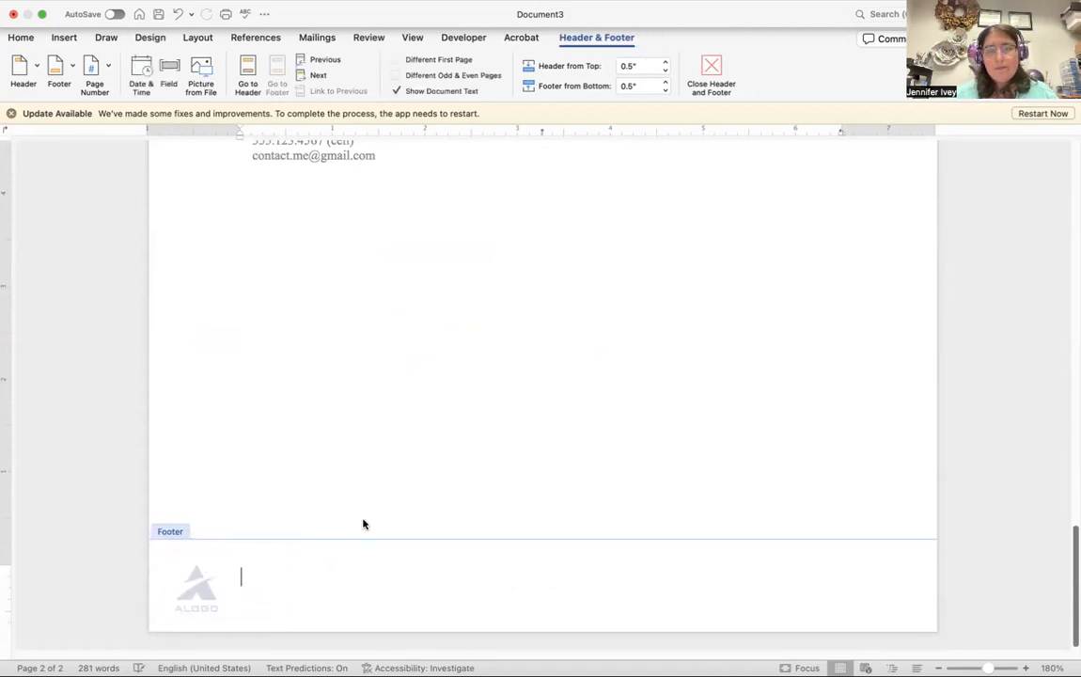
pyautogui.scroll(1, 471, 524)
pyautogui.scroll(-1, 457, 524)
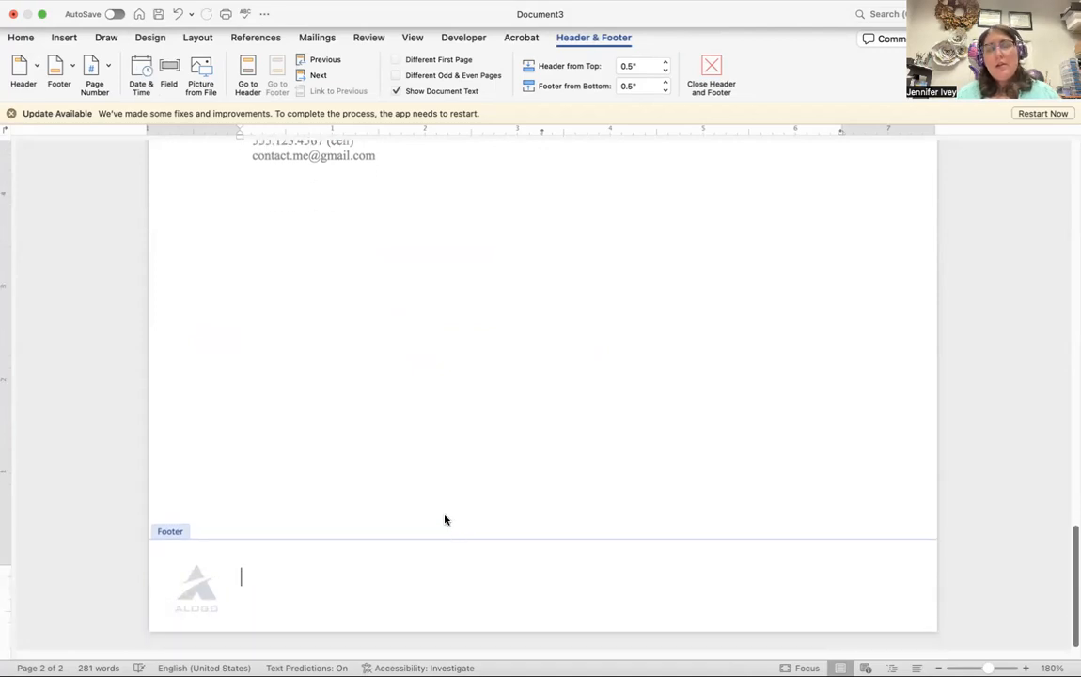
# Copy the website address from the header's contact line into the footer beside the logo
pyautogui.scroll(10, 446, 520)
pyautogui.scroll(-8, 447, 364)
pyautogui.moveTo(764, 207); pyautogui.dragTo(579, 205)
pyautogui.press('super+c')
pyautogui.scroll(-5, 550, 268)
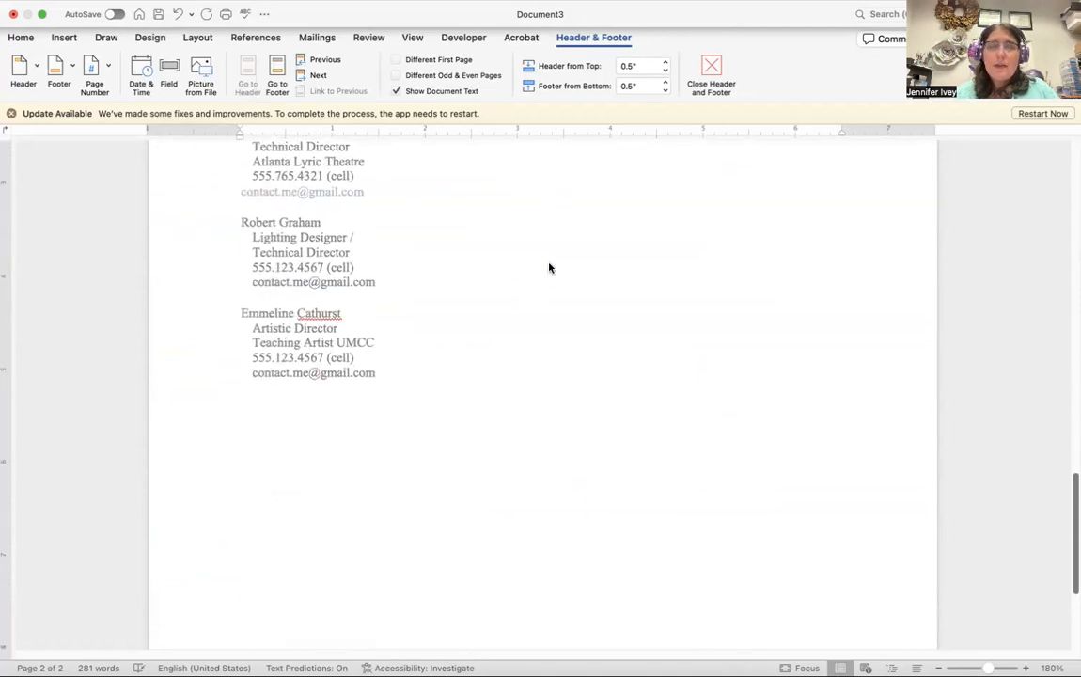
pyautogui.scroll(-5, 423, 414)
pyautogui.click(251, 586)
pyautogui.press('super+v')
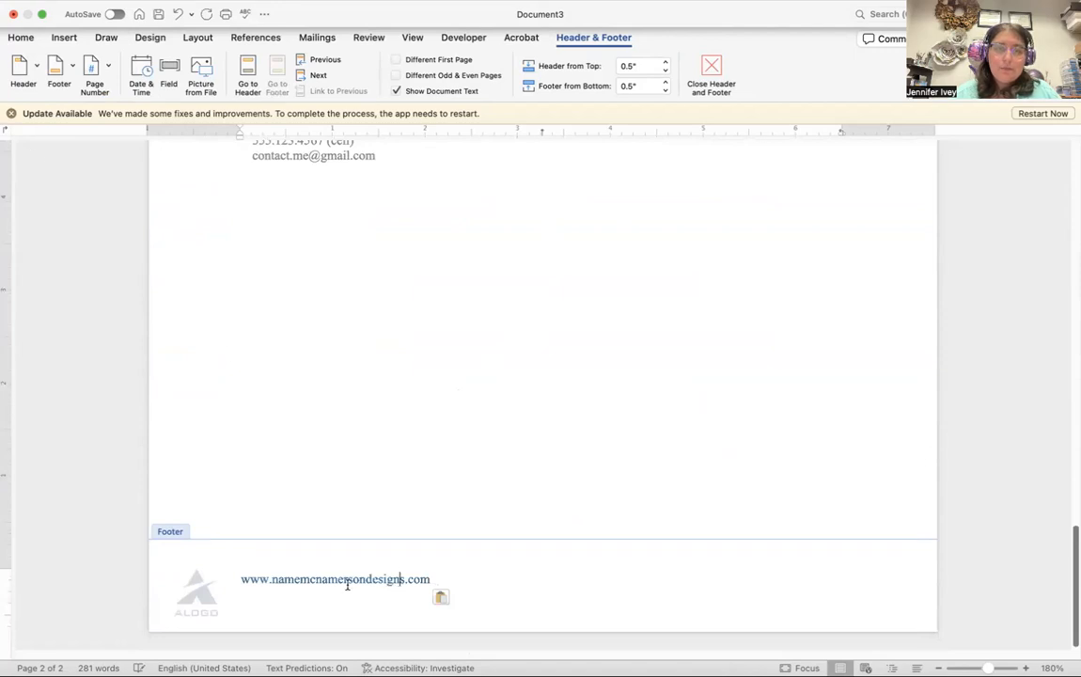
# Place the footer logo behind the start of the website address and return to the body text
pyautogui.moveTo(193, 603); pyautogui.dragTo(234, 592)
pyautogui.click(517, 583)
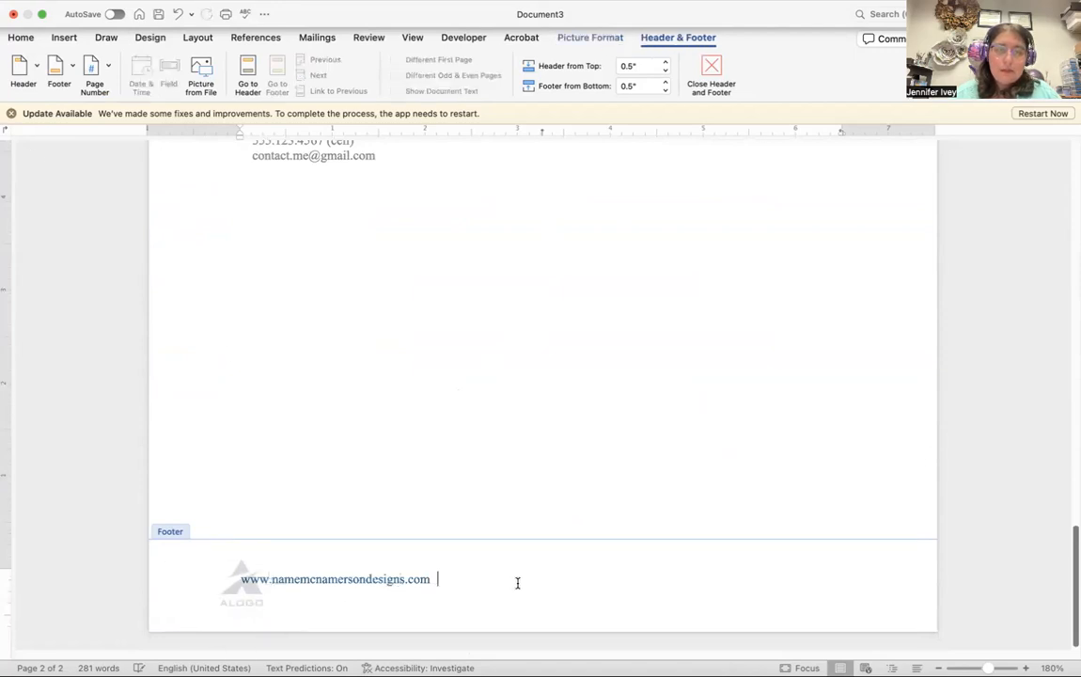
pyautogui.doubleClick(58, 500)
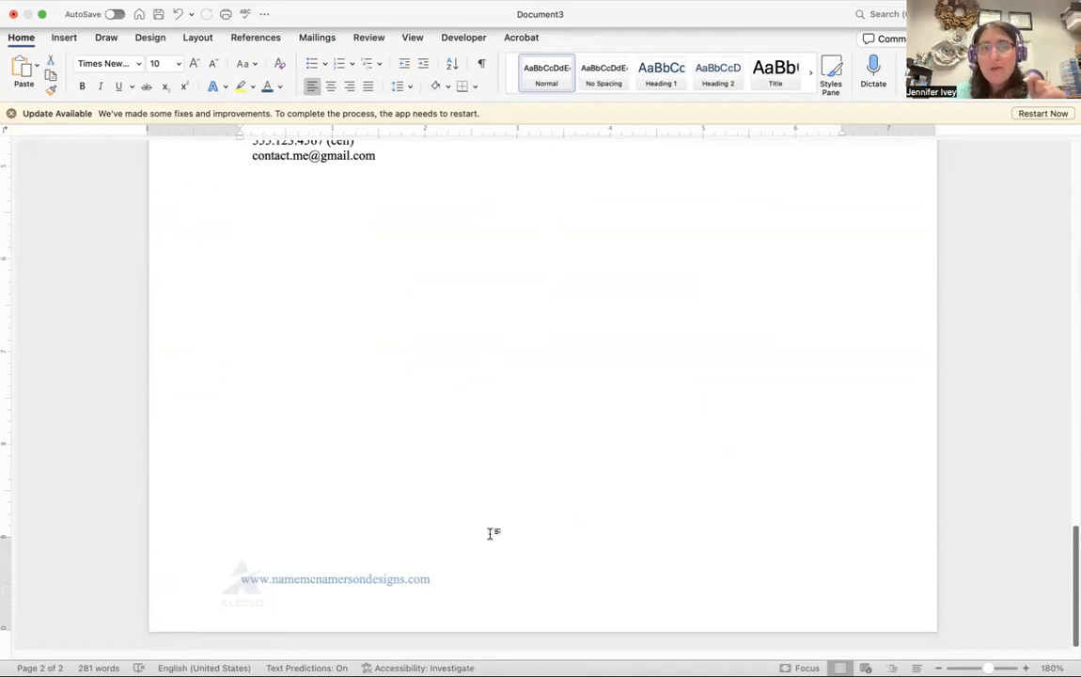
# Format the Education heading in Broadway, 12 pt, with the dark blue theme colour
pyautogui.scroll(15, 490, 532)
pyautogui.scroll(3, 454, 457)
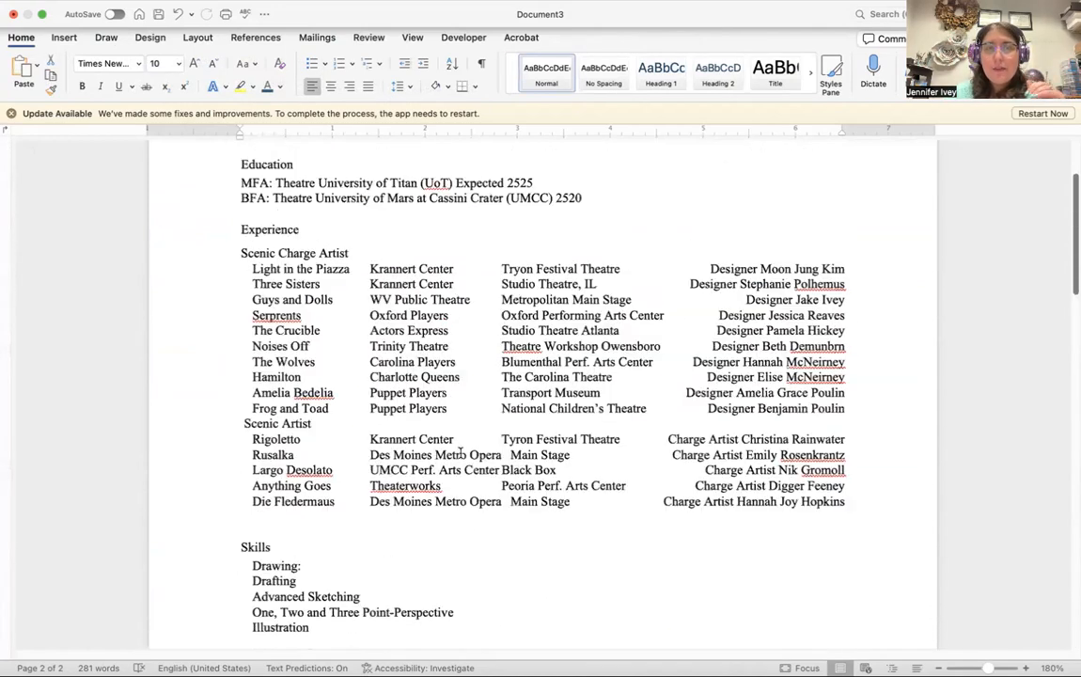
pyautogui.scroll(3, 480, 460)
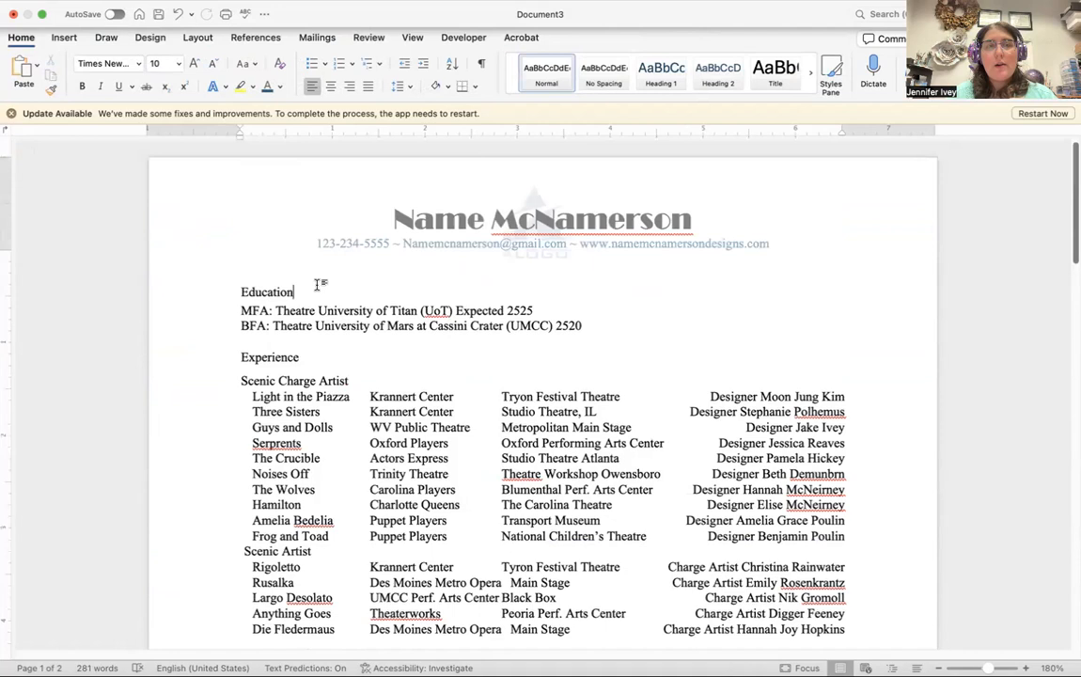
pyautogui.moveTo(319, 288); pyautogui.dragTo(234, 288)
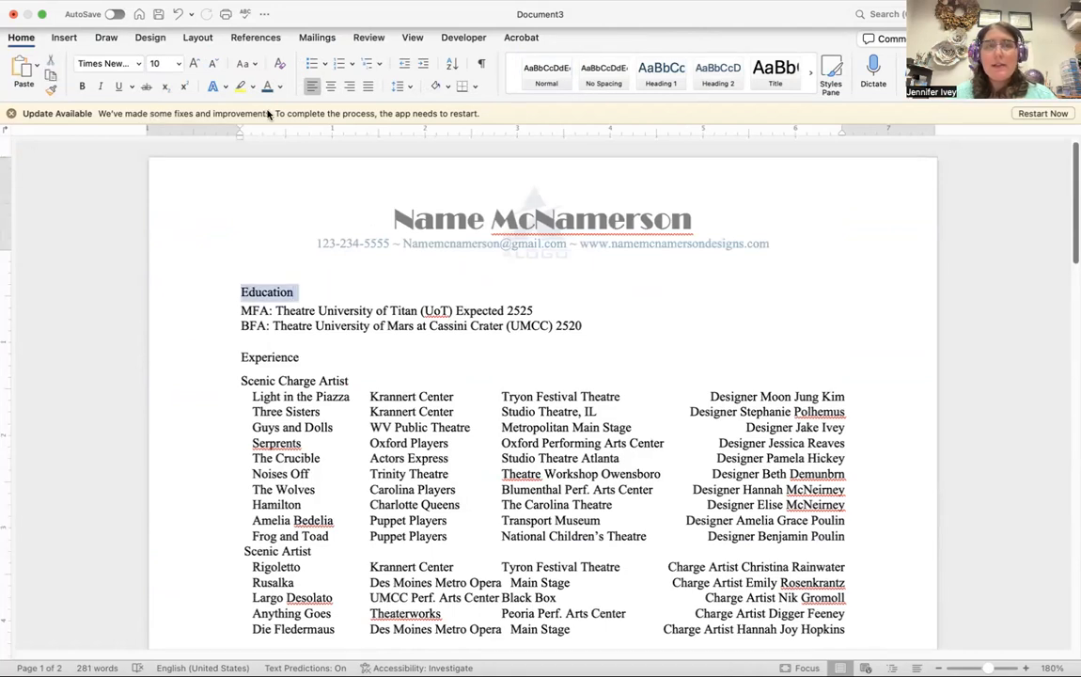
pyautogui.click(129, 60)
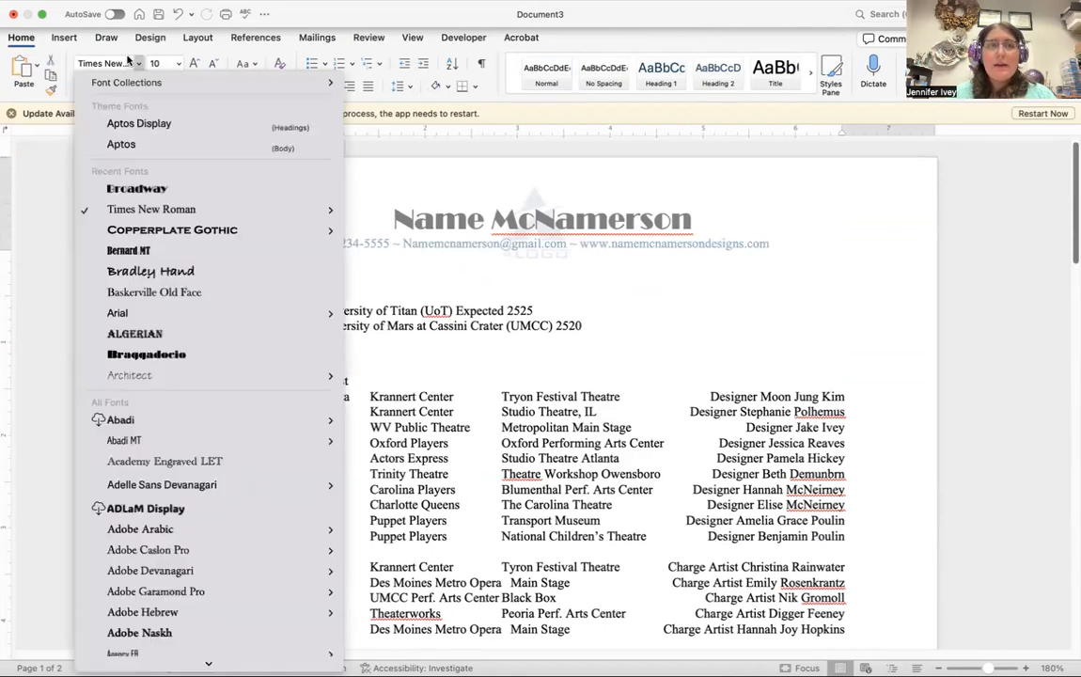
pyautogui.click(137, 188)
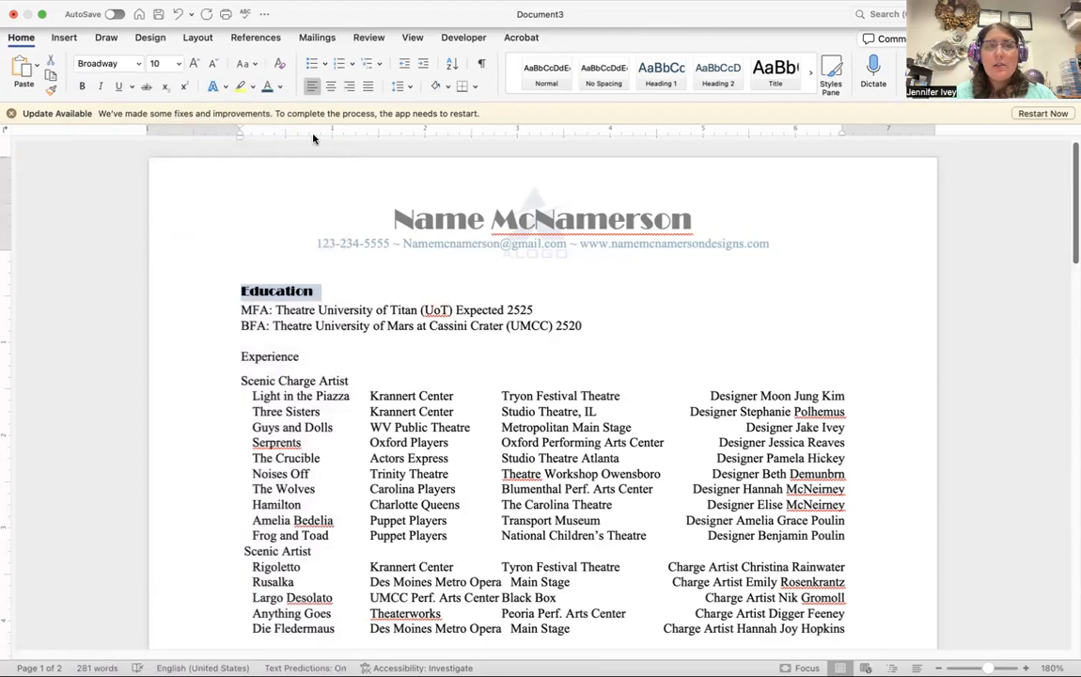
pyautogui.click(195, 63)
pyautogui.click(194, 63)
pyautogui.click(195, 63)
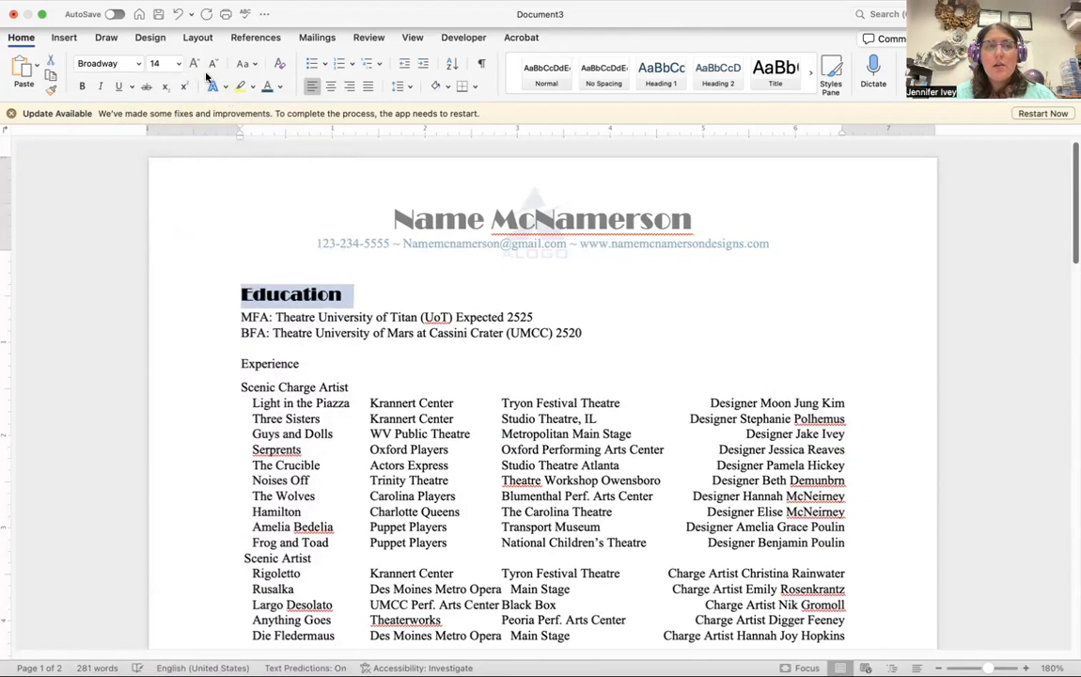
pyautogui.click(214, 64)
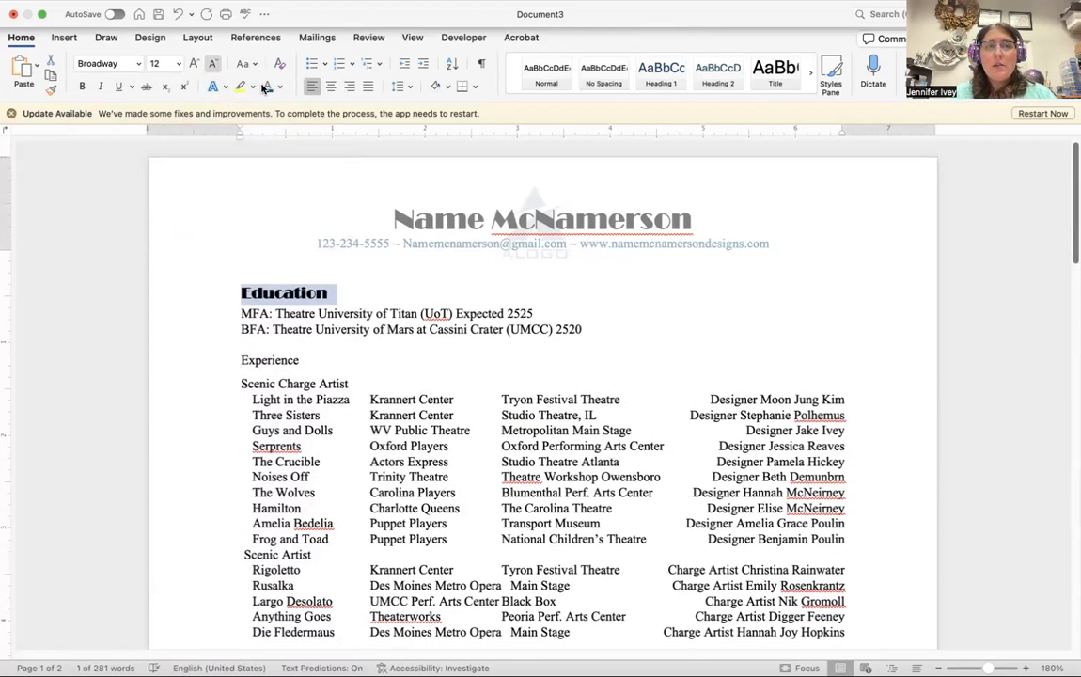
pyautogui.moveTo(329, 357); pyautogui.dragTo(235, 348)
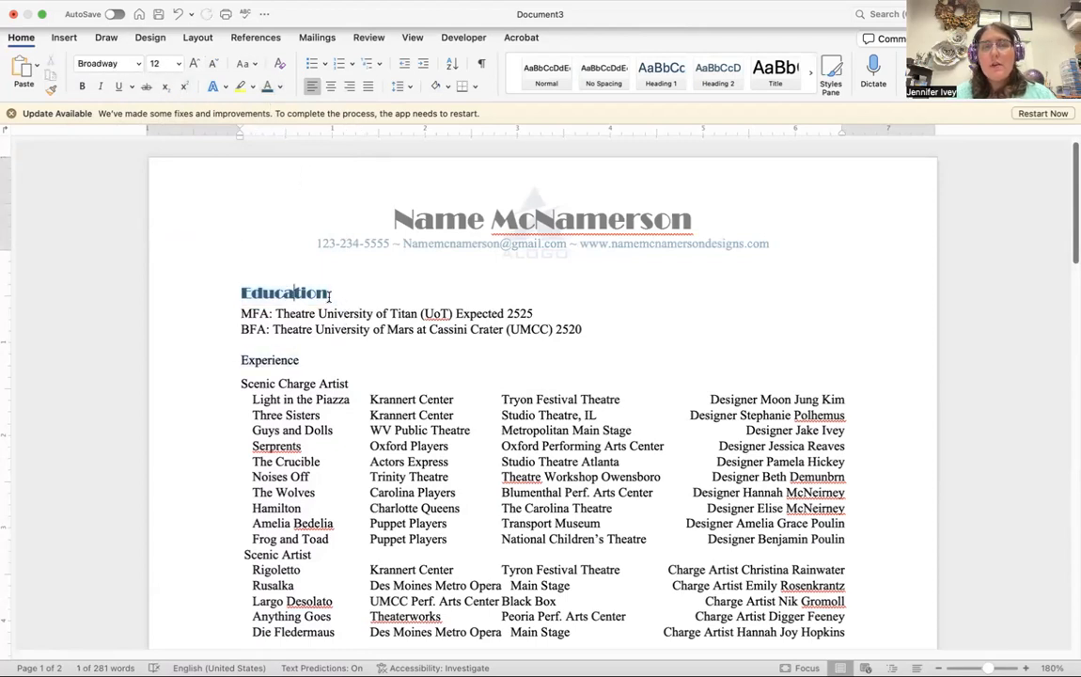
# Copy the Education heading's formatting onto the Experience and Skills headings
pyautogui.click(234, 292)
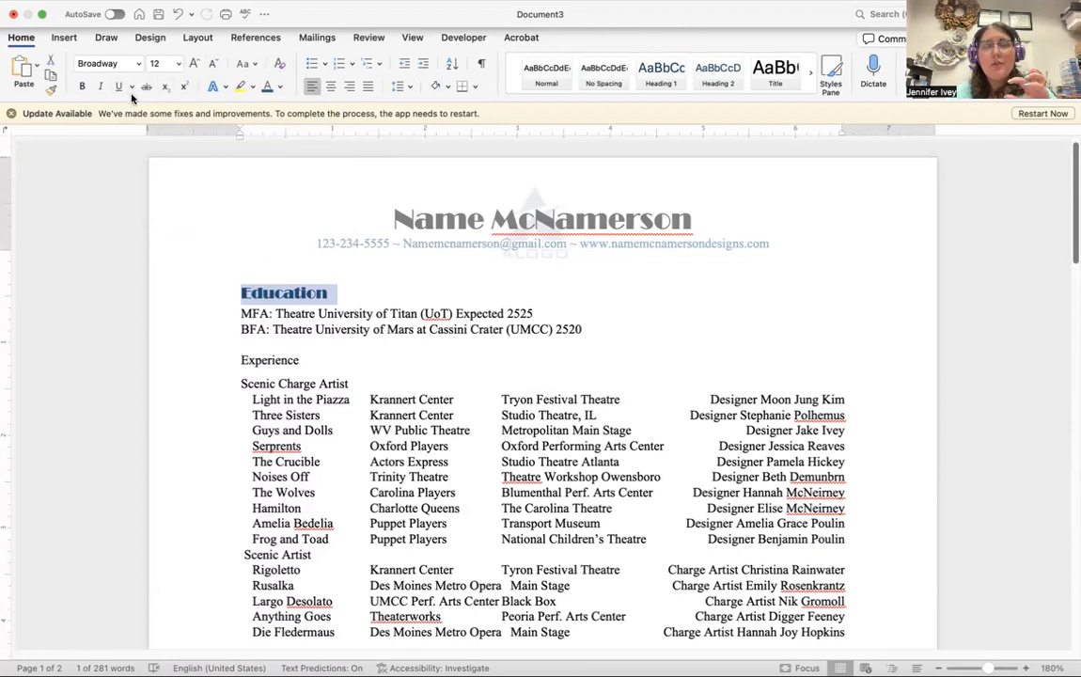
pyautogui.click(49, 91)
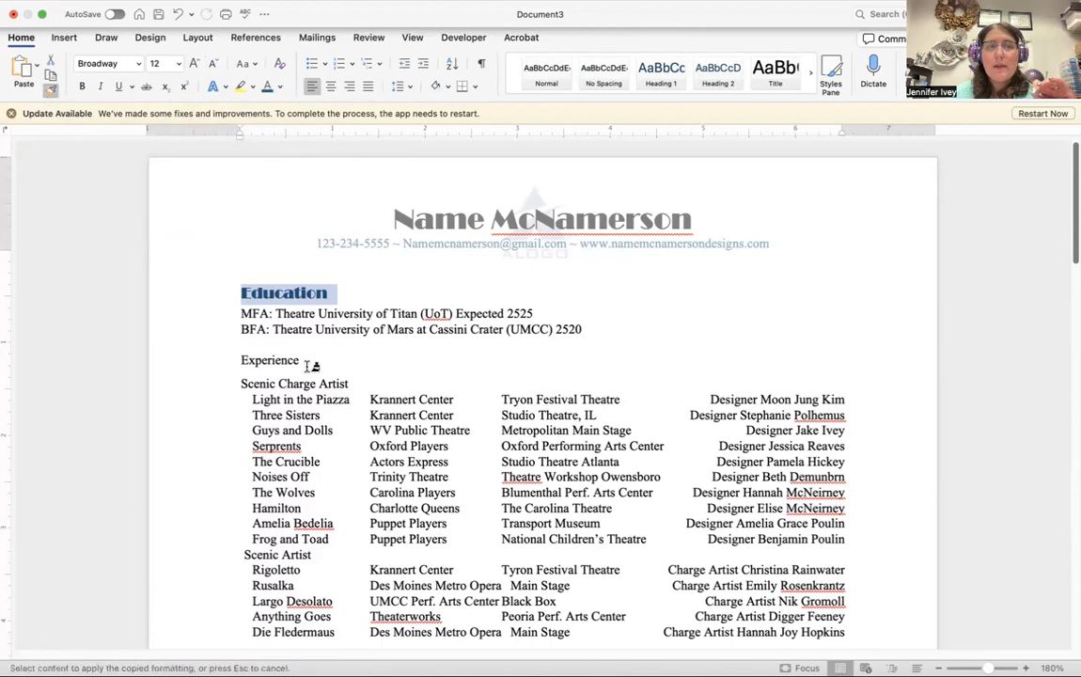
pyautogui.moveTo(309, 360); pyautogui.dragTo(241, 361)
pyautogui.click(50, 90)
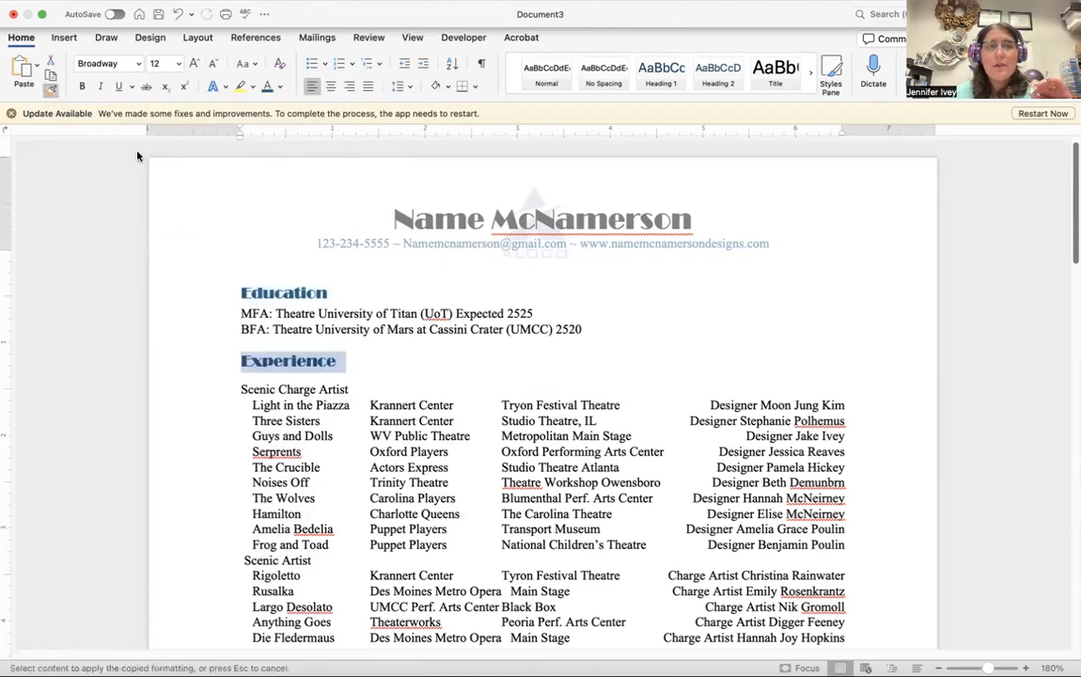
pyautogui.scroll(-5, 282, 484)
pyautogui.moveTo(275, 483); pyautogui.dragTo(241, 483)
# Apply the same heading formatting to the References heading on page 2
pyautogui.click(51, 89)
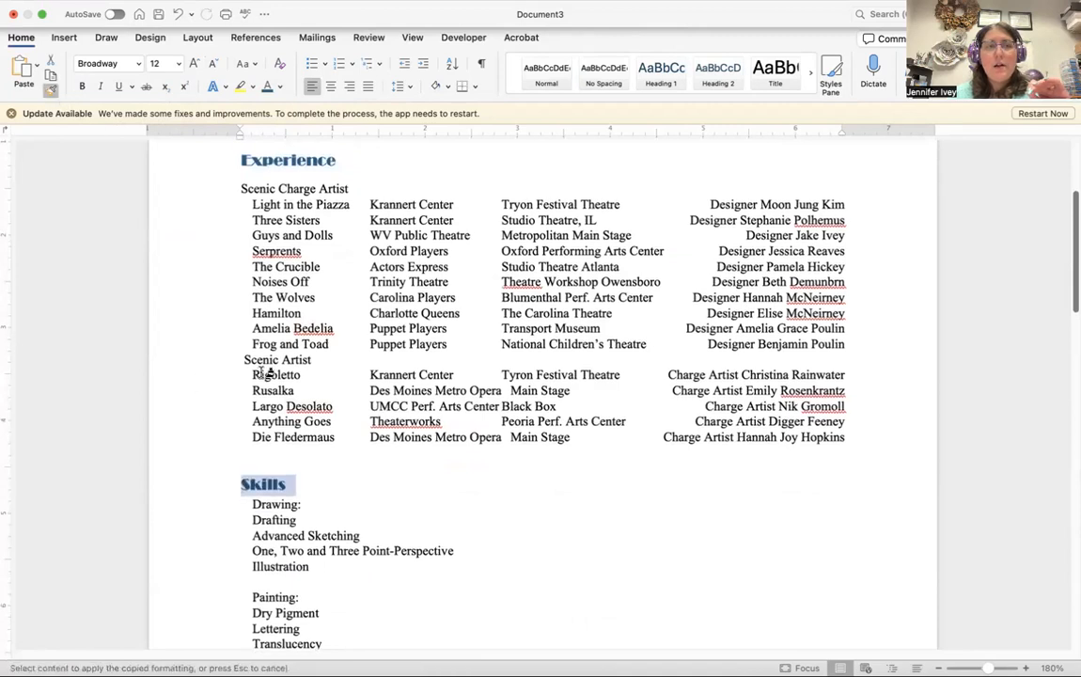
pyautogui.scroll(-6, 282, 395)
pyautogui.scroll(-6, 312, 418)
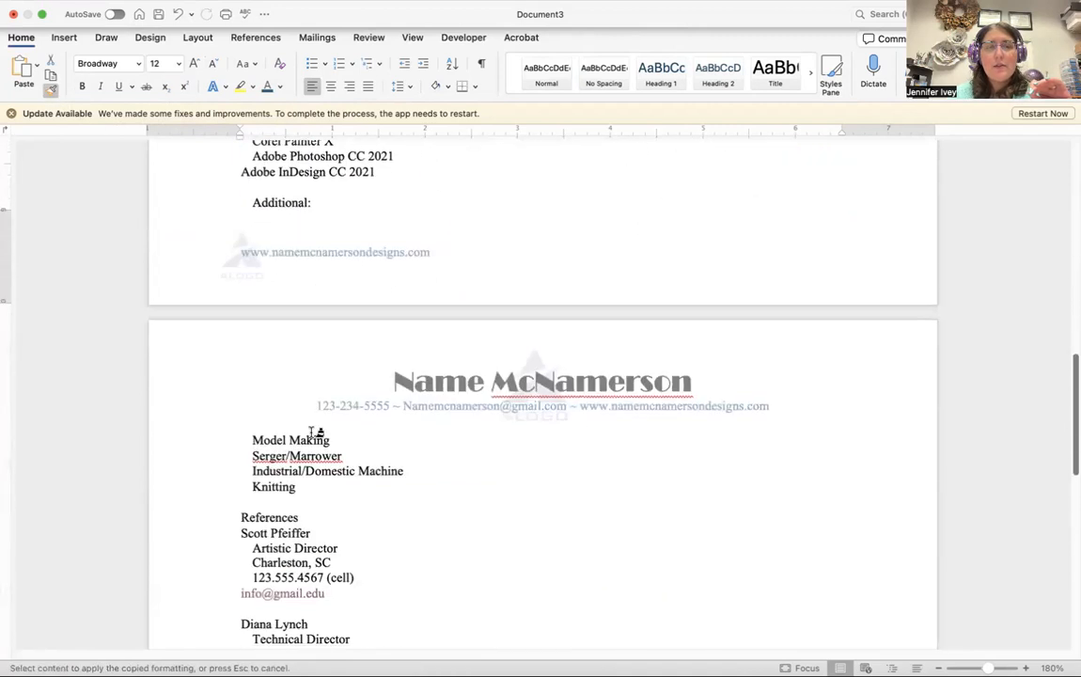
pyautogui.moveTo(313, 411); pyautogui.dragTo(213, 410)
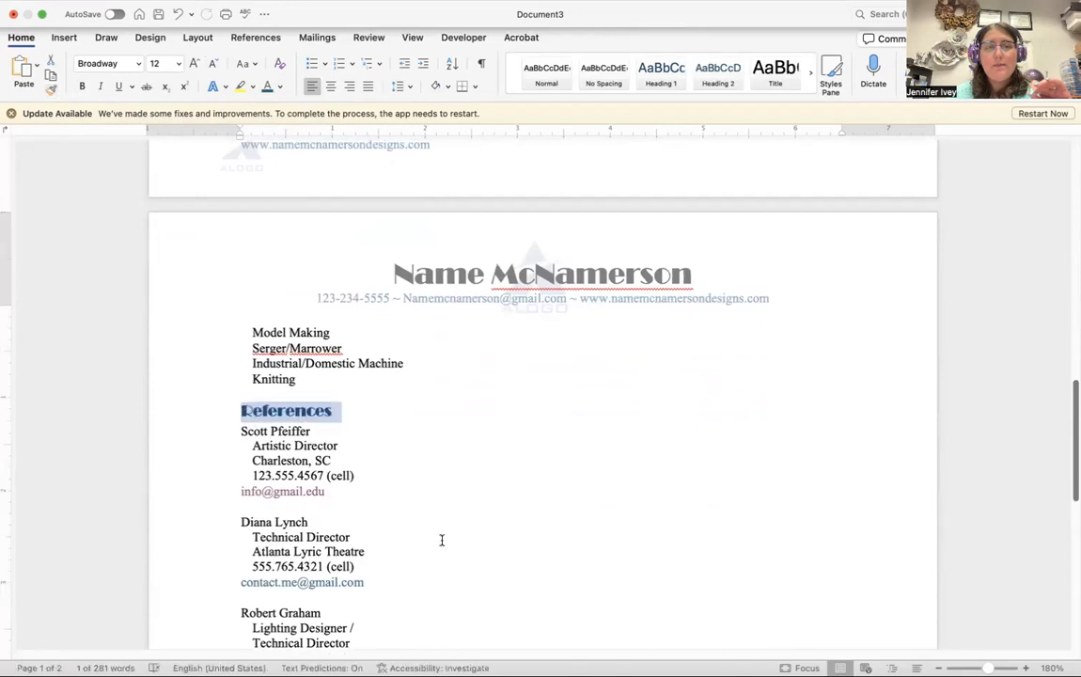
# Show the paragraph and tab marks in the résumé, starting from its first page
pyautogui.scroll(-4, 439, 509)
pyautogui.scroll(1, 442, 511)
pyautogui.scroll(15, 442, 511)
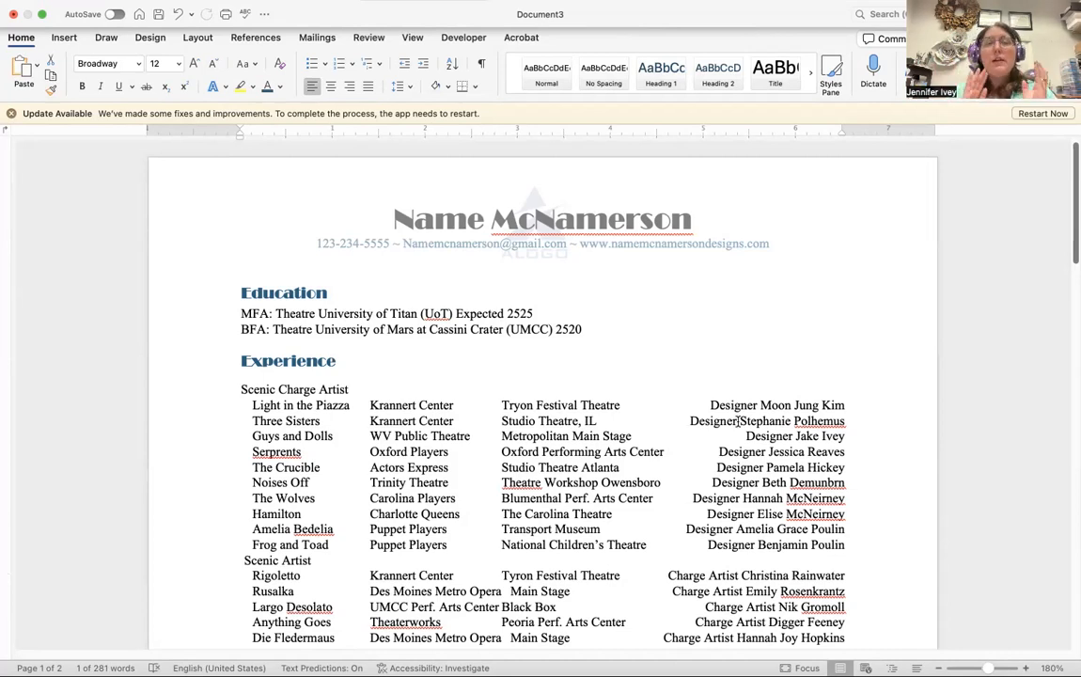
pyautogui.click(481, 64)
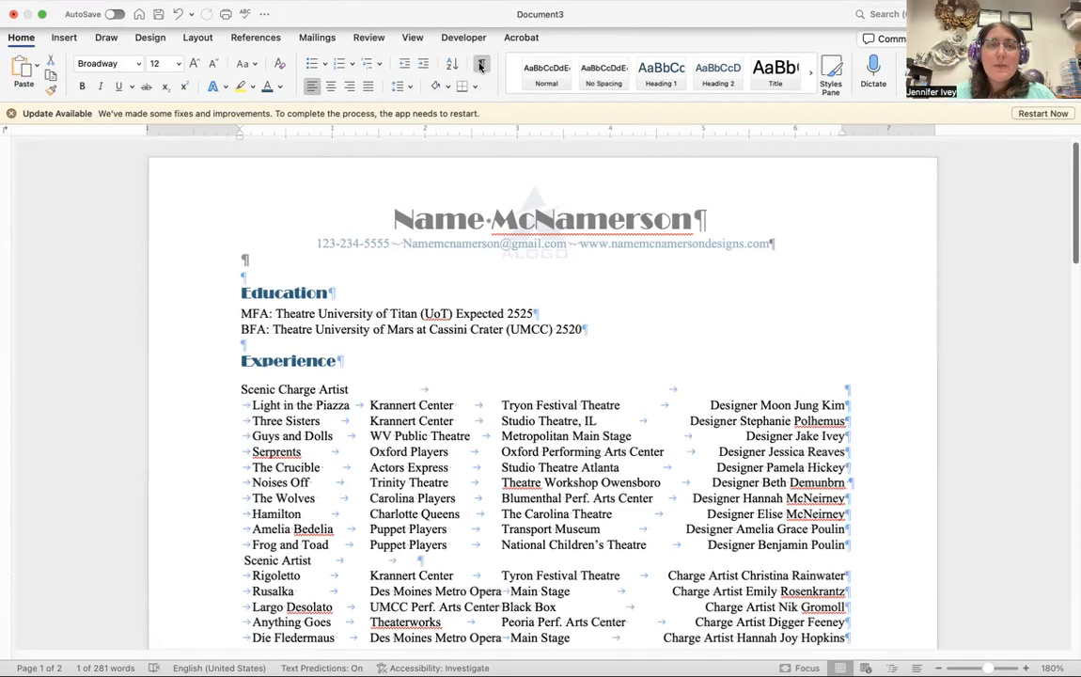
# Try to put the university text of the MFA entry on its own line indented with two tabs
pyautogui.click(277, 315)
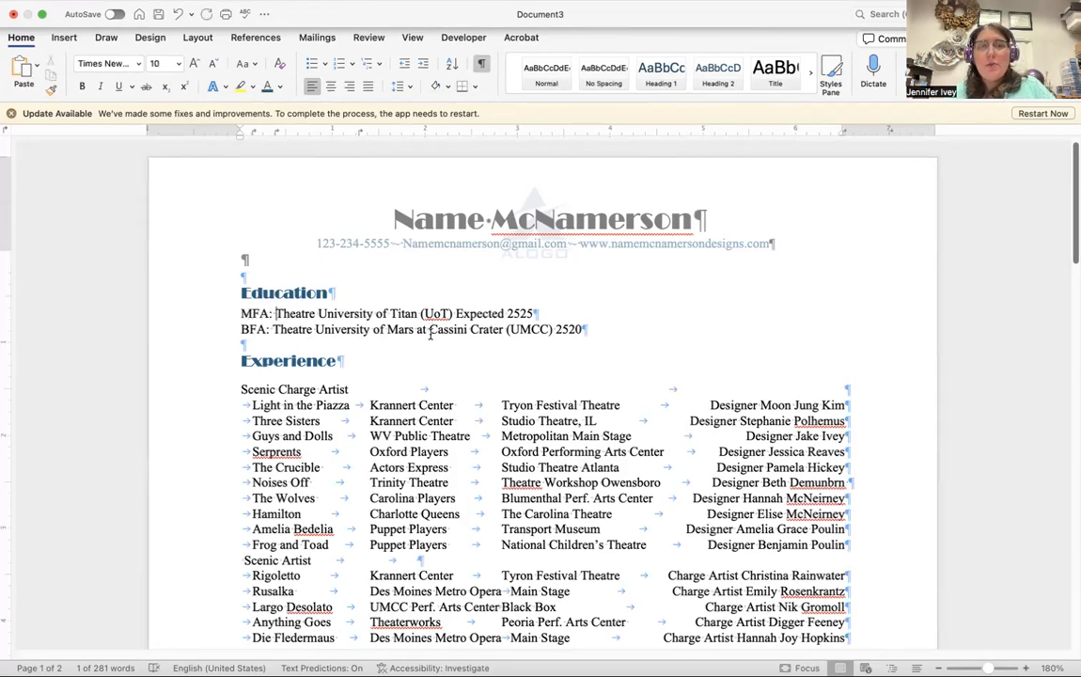
pyautogui.press('Tab')
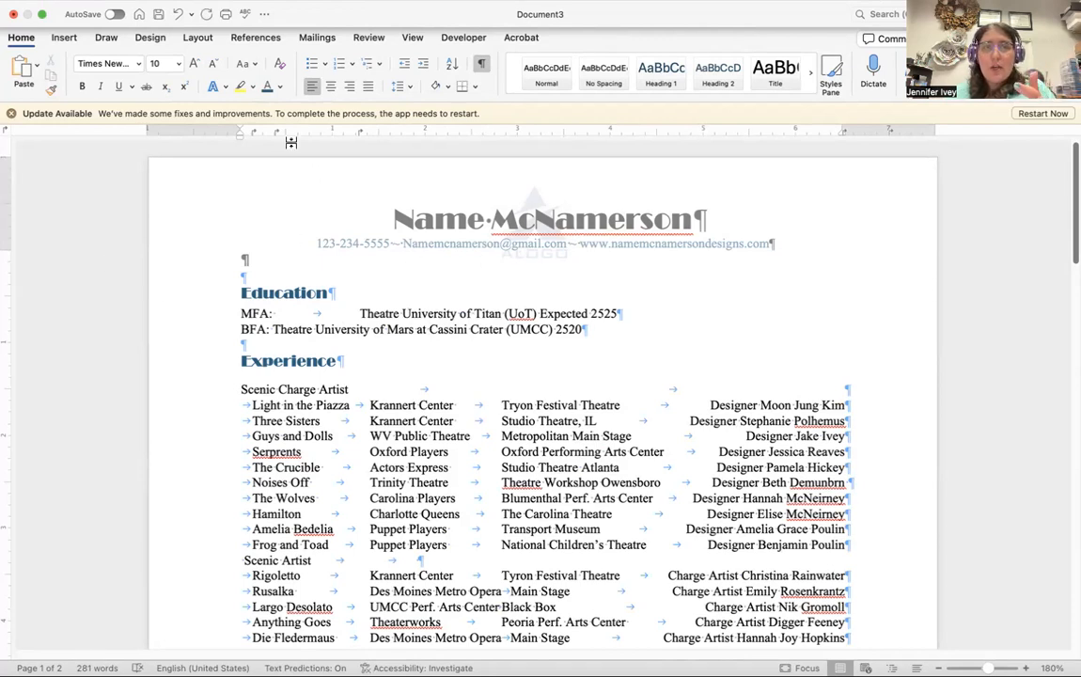
pyautogui.press('Return')
pyautogui.press('Tab')
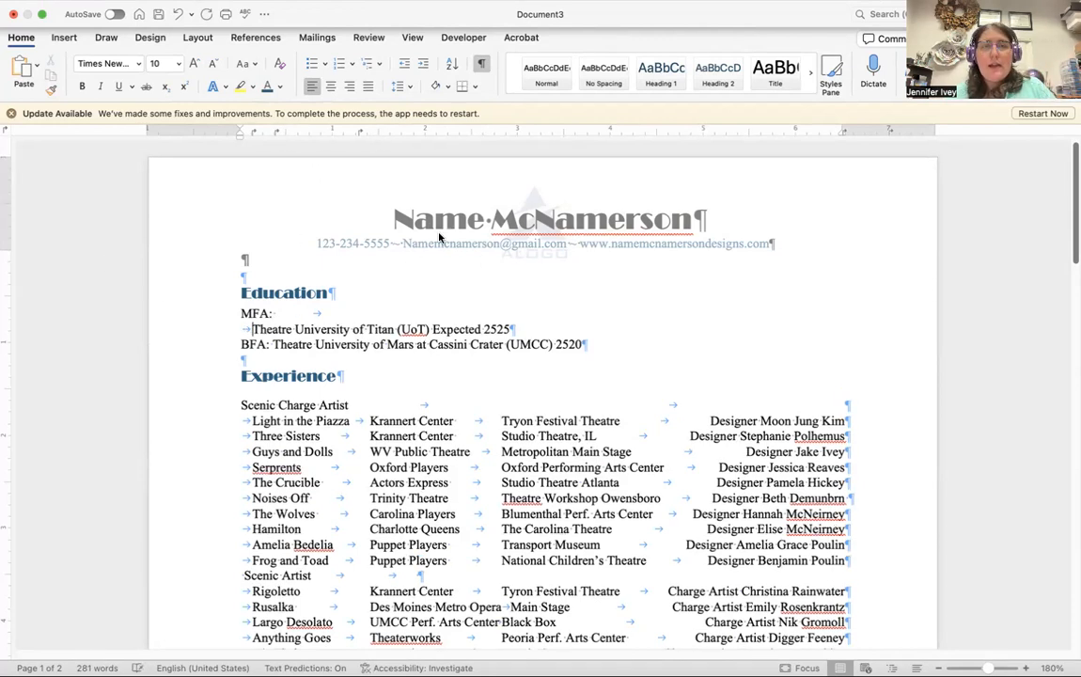
pyautogui.press('Tab')
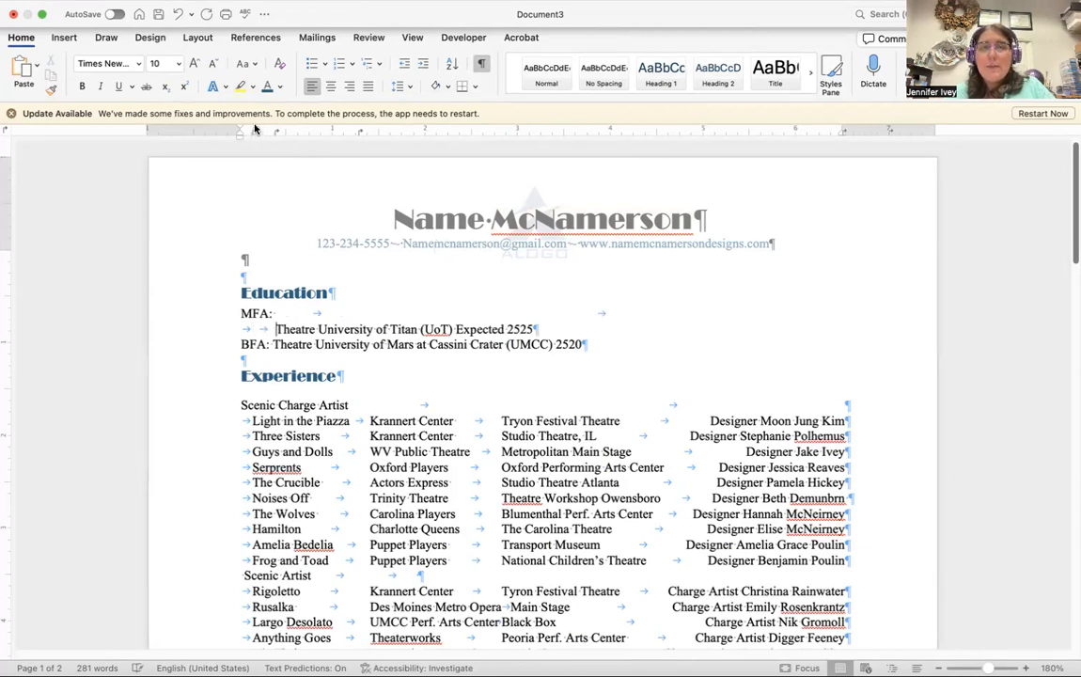
# Move the MFA line's third tab stop to about 2.6 inches and remove the added tabs and line break
pyautogui.moveTo(277, 137); pyautogui.dragTo(479, 138)
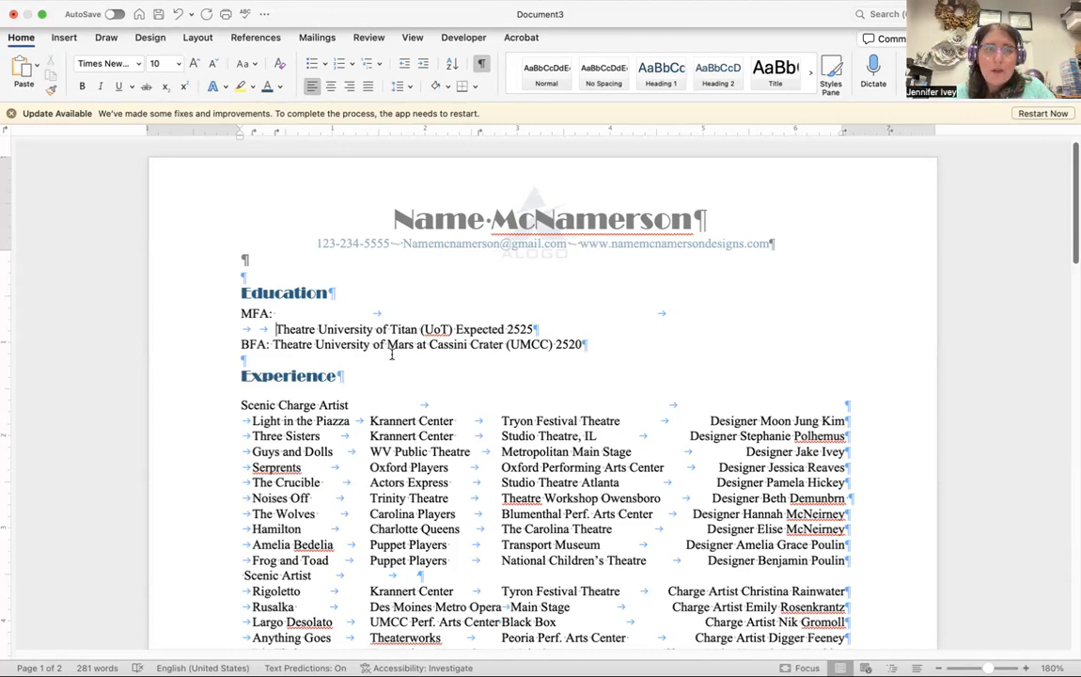
pyautogui.press('BackSpace')
pyautogui.press('BackSpace')
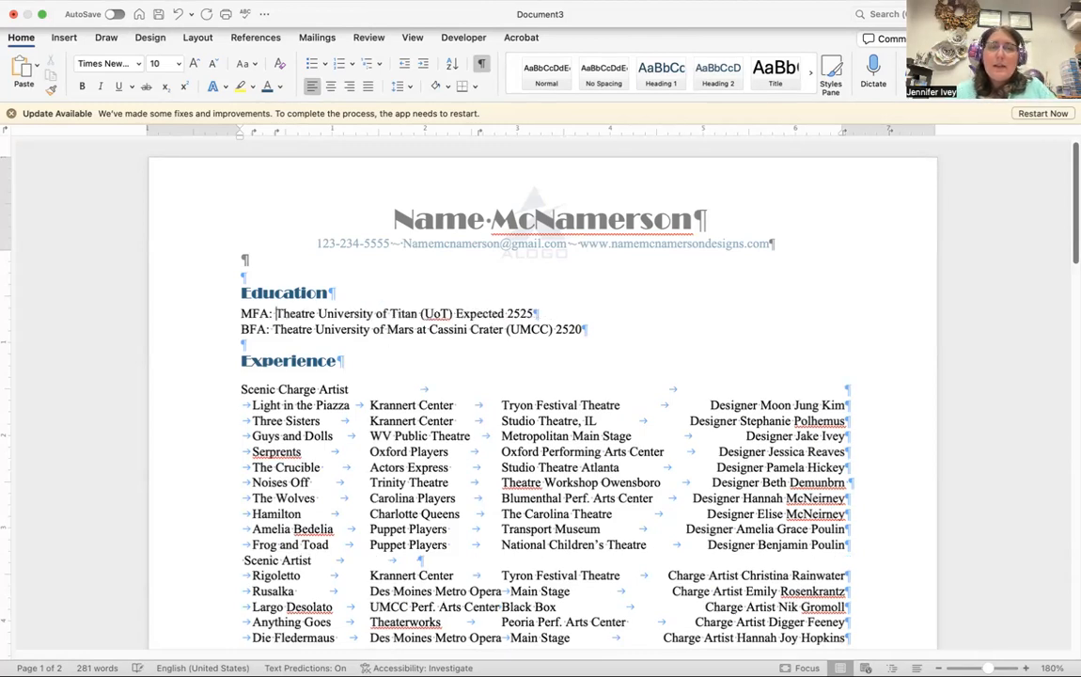
# Move the tab stops of the MFA and BFA lines to about 1.3 and 4.9 inches and adjust a right tab stop near 6.4 inches
pyautogui.moveTo(581, 330); pyautogui.dragTo(240, 314)
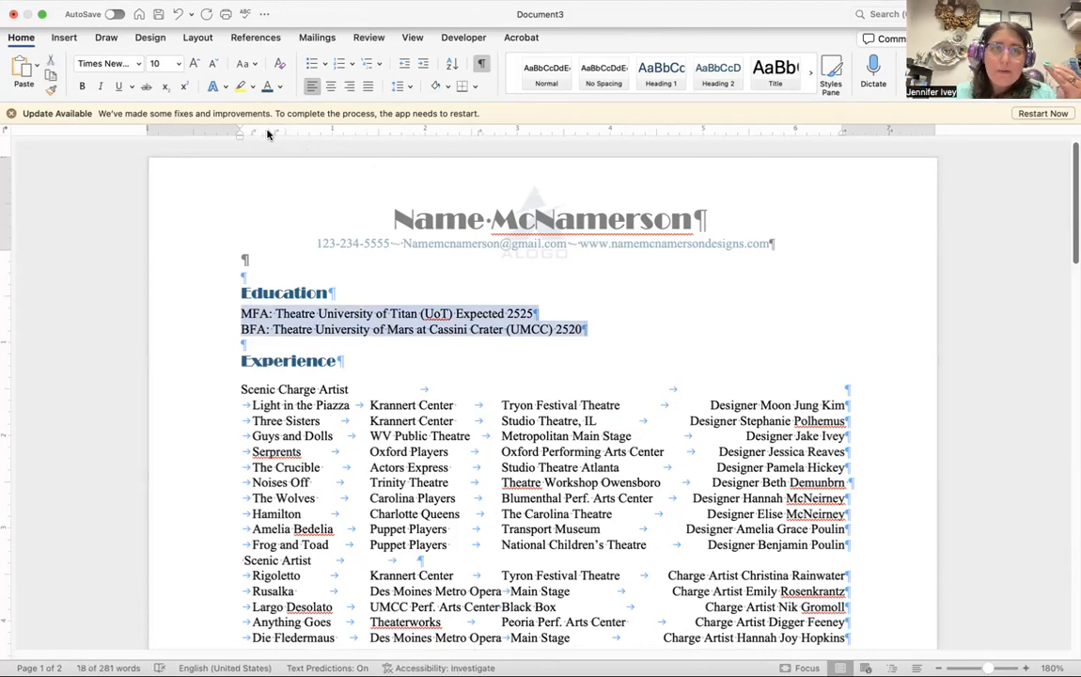
pyautogui.moveTo(254, 135)
pyautogui.mouseDown()
pyautogui.moveTo(379, 140)
pyautogui.moveTo(364, 136)
pyautogui.mouseUp()
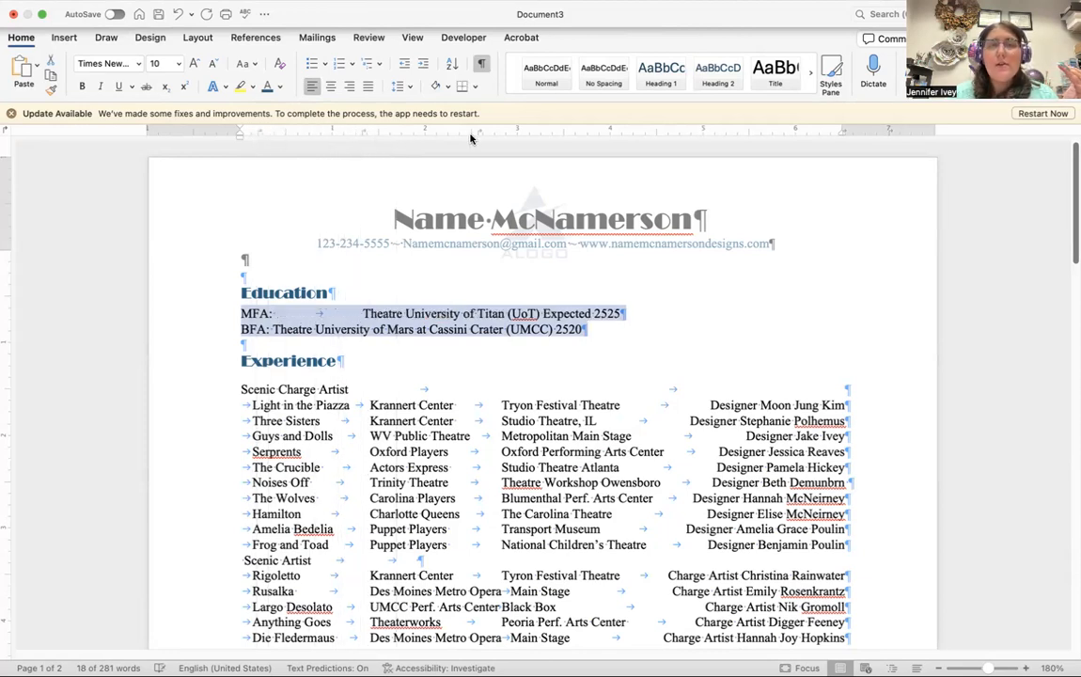
pyautogui.moveTo(479, 135); pyautogui.dragTo(692, 138)
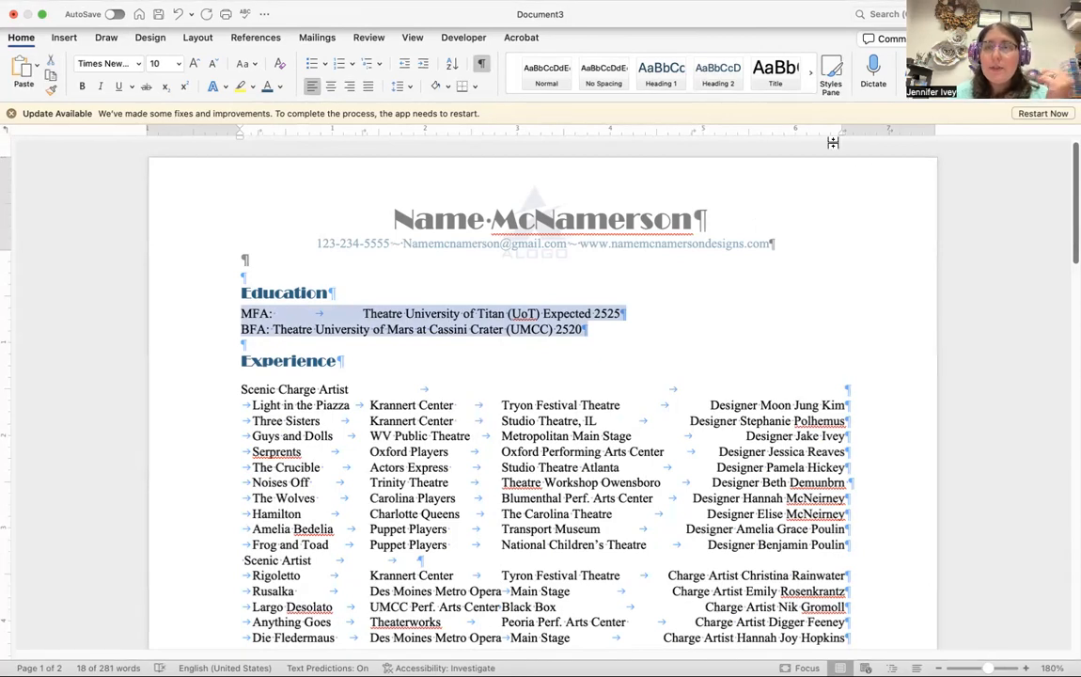
pyautogui.moveTo(832, 132); pyautogui.dragTo(849, 161)
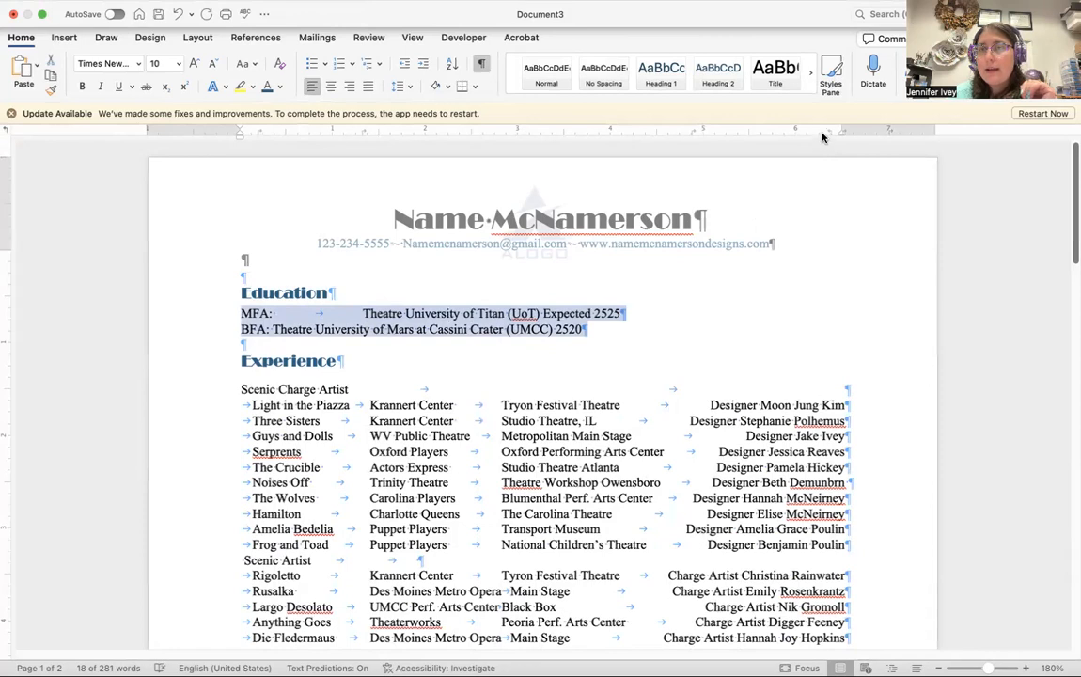
# Remove the tab before Theatre in the MFA line and insert tabs before MFA and before University of Titan
pyautogui.click(363, 313)
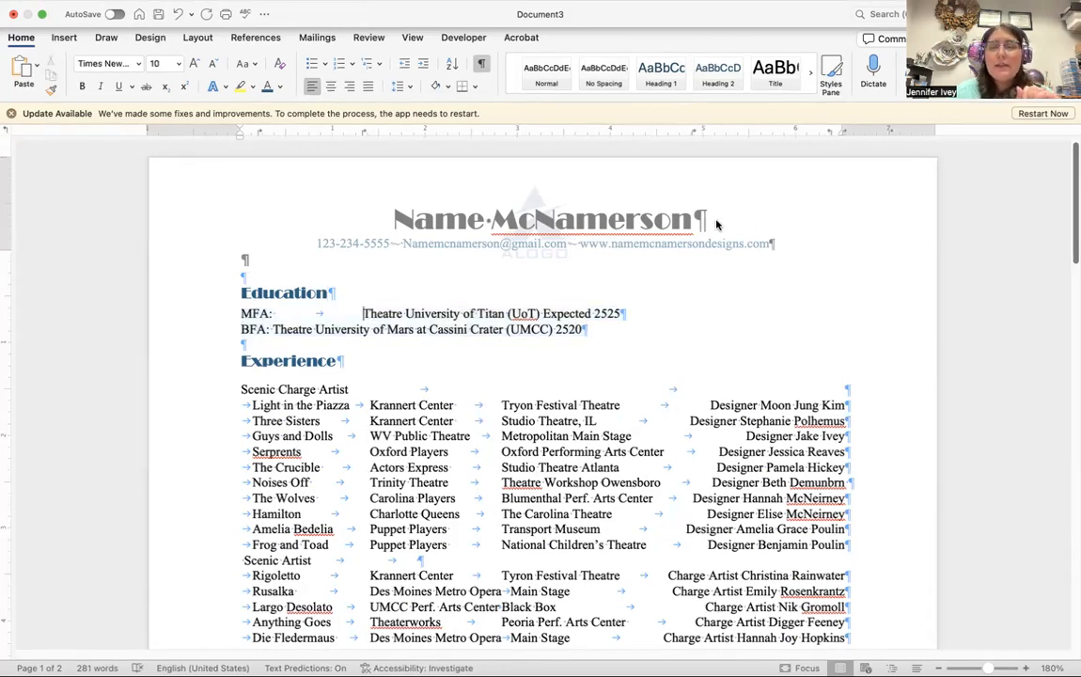
pyautogui.press('BackSpace')
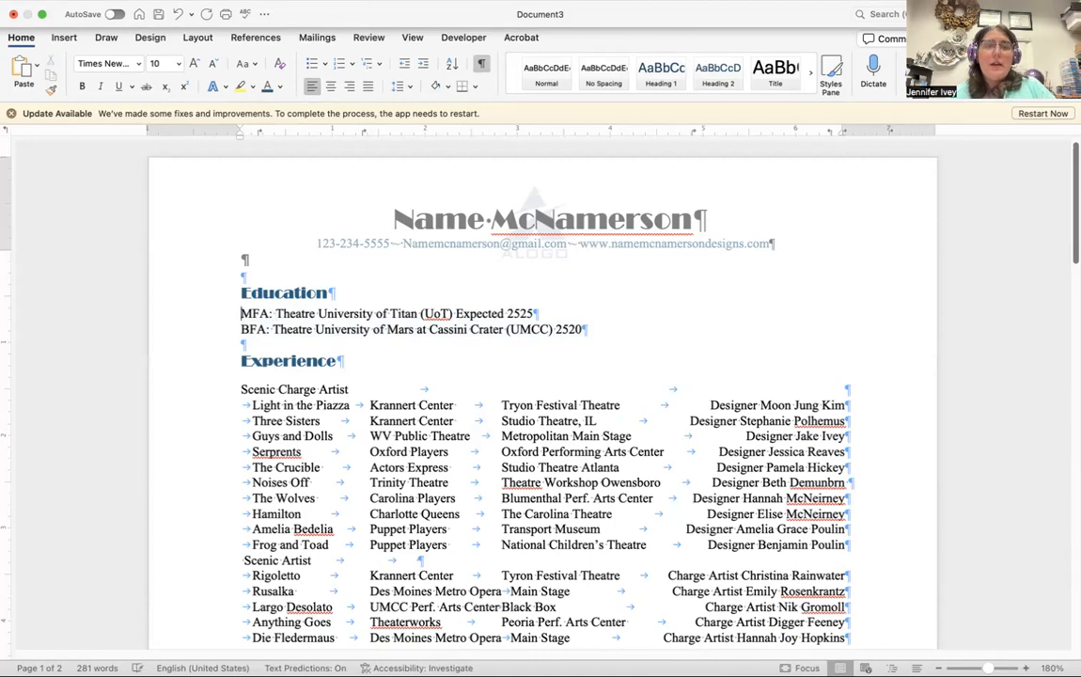
pyautogui.press('Tab')
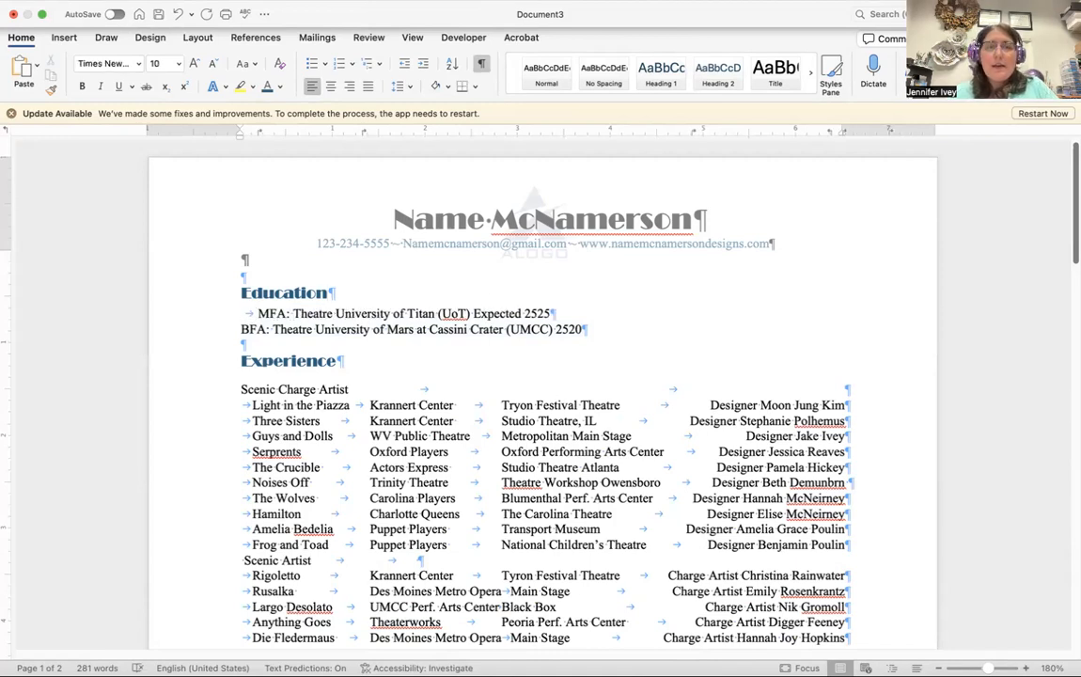
pyautogui.click(334, 315)
pyautogui.press('Tab')
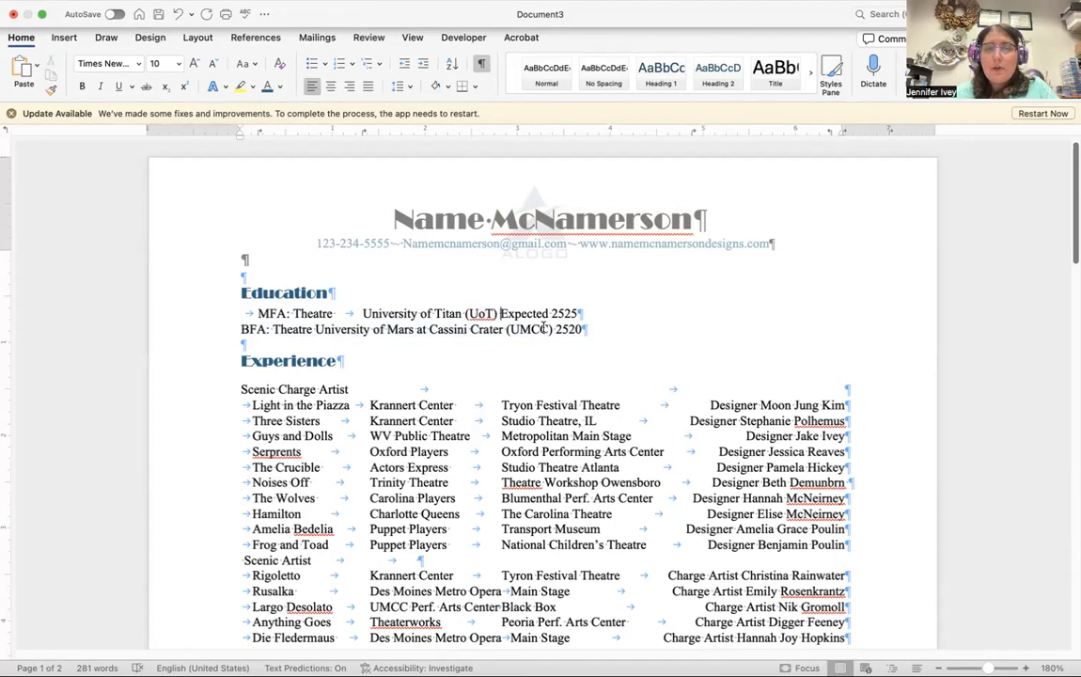
# Push Expected 2525 to the right tab stop with two tabs and move that stop to about 6.3 inches
pyautogui.press('Tab')
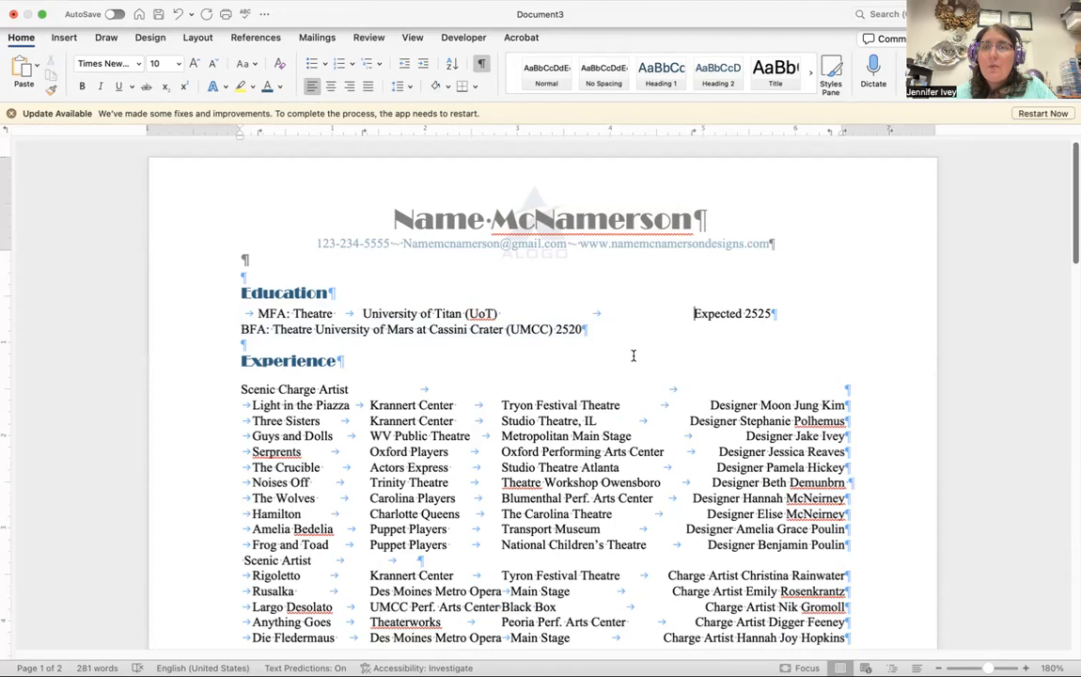
pyautogui.press('Tab')
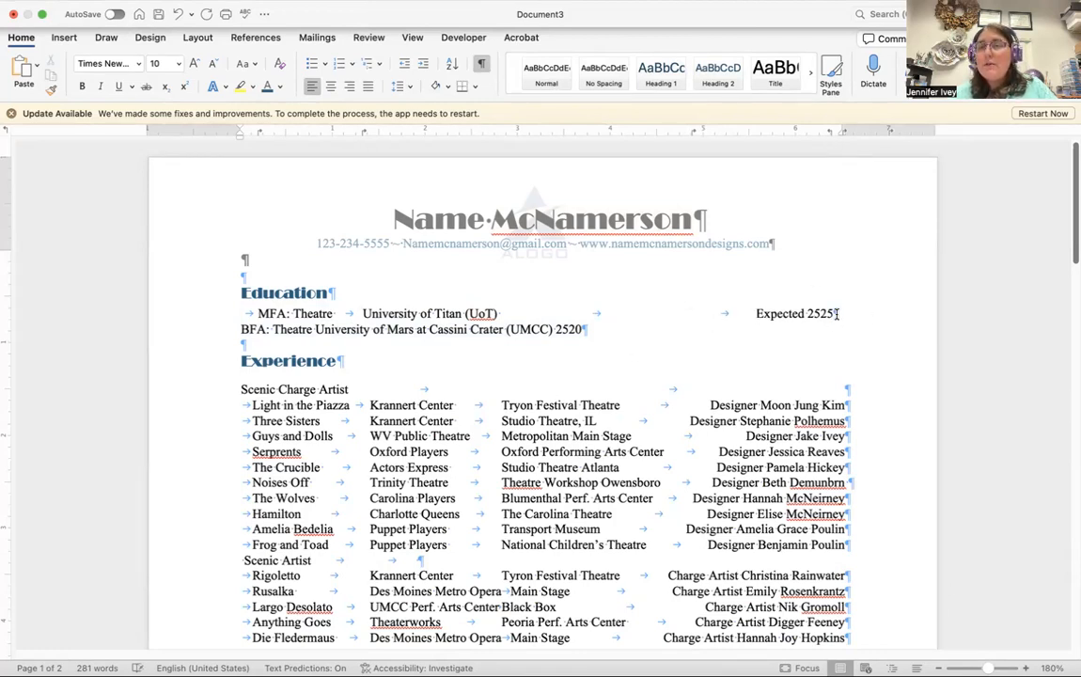
pyautogui.moveTo(842, 131)
pyautogui.mouseDown()
pyautogui.moveTo(711, 137)
pyautogui.moveTo(822, 139)
pyautogui.mouseUp()
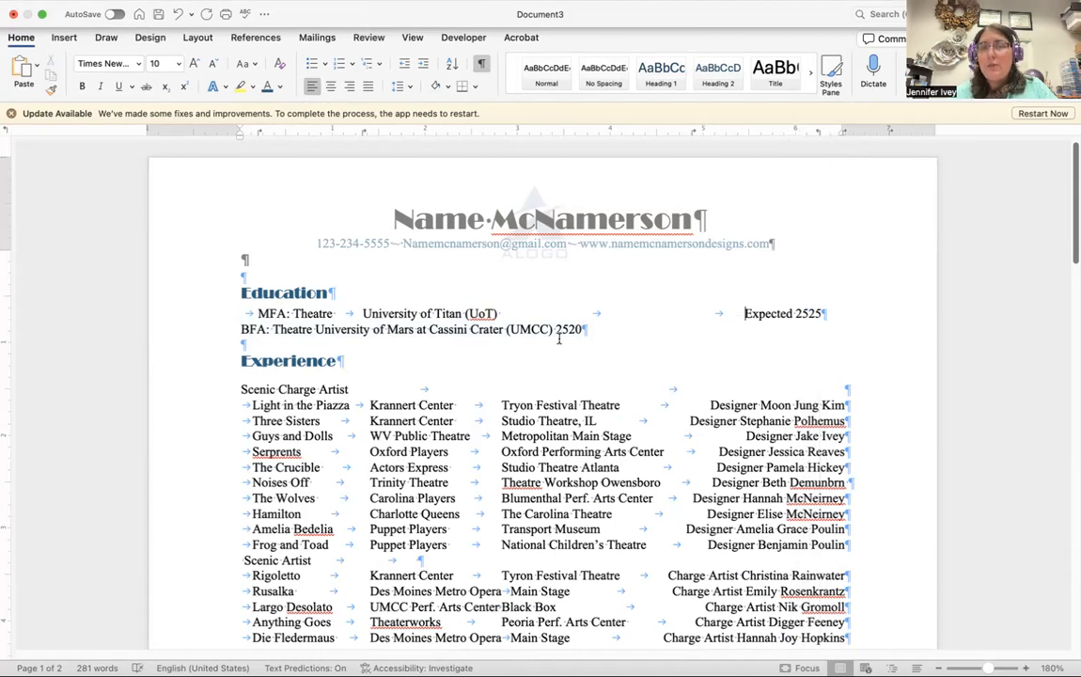
# Insert a tab at the start of the BFA line and another before University of Mars
pyautogui.click(237, 330)
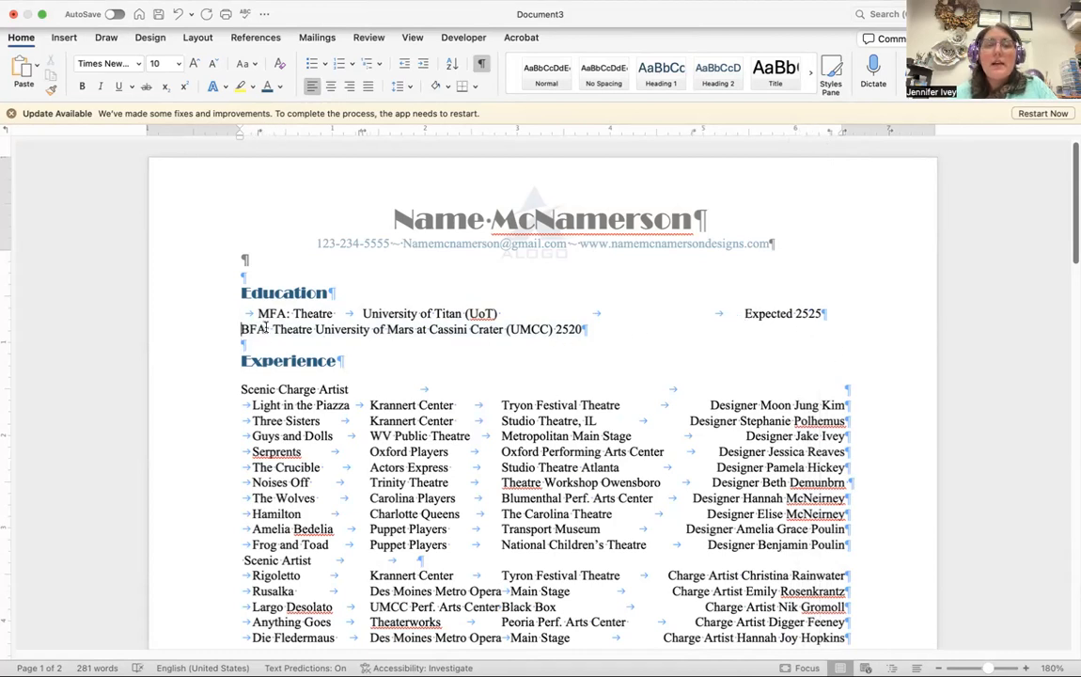
pyautogui.press('Tab')
pyautogui.click(334, 329)
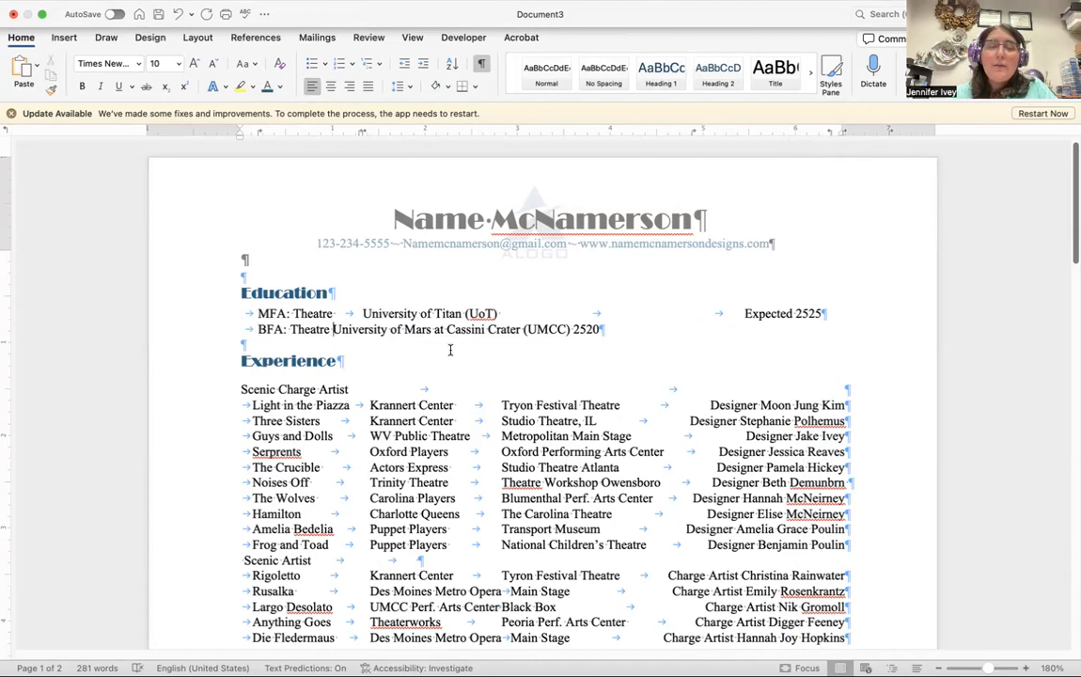
pyautogui.press('Tab')
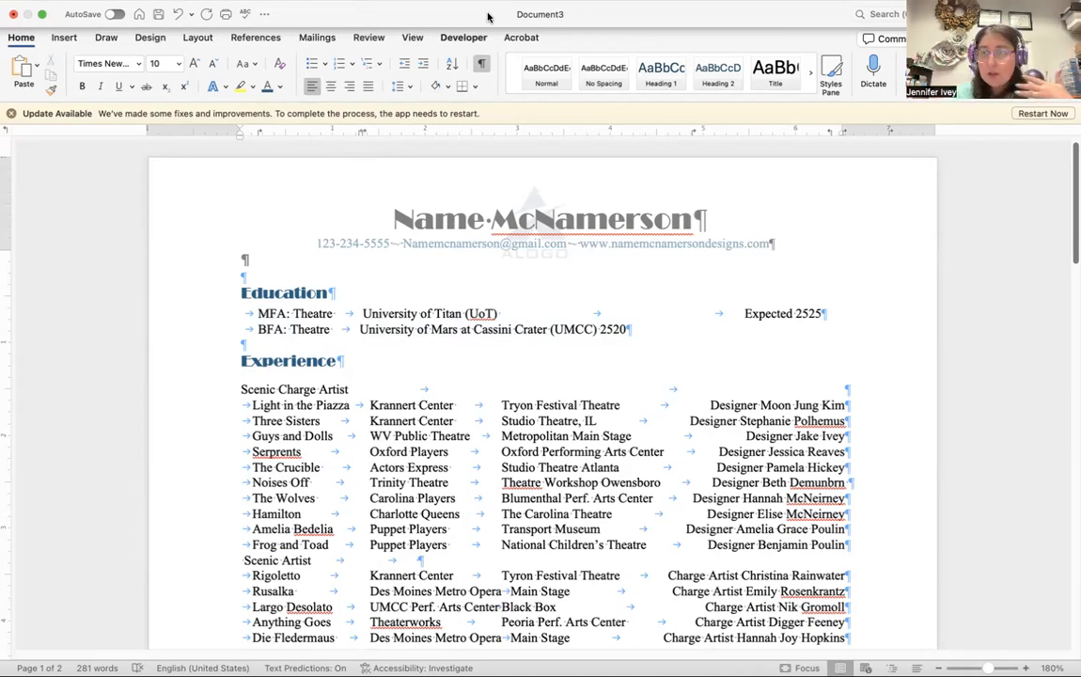
pyautogui.click(492, 472)
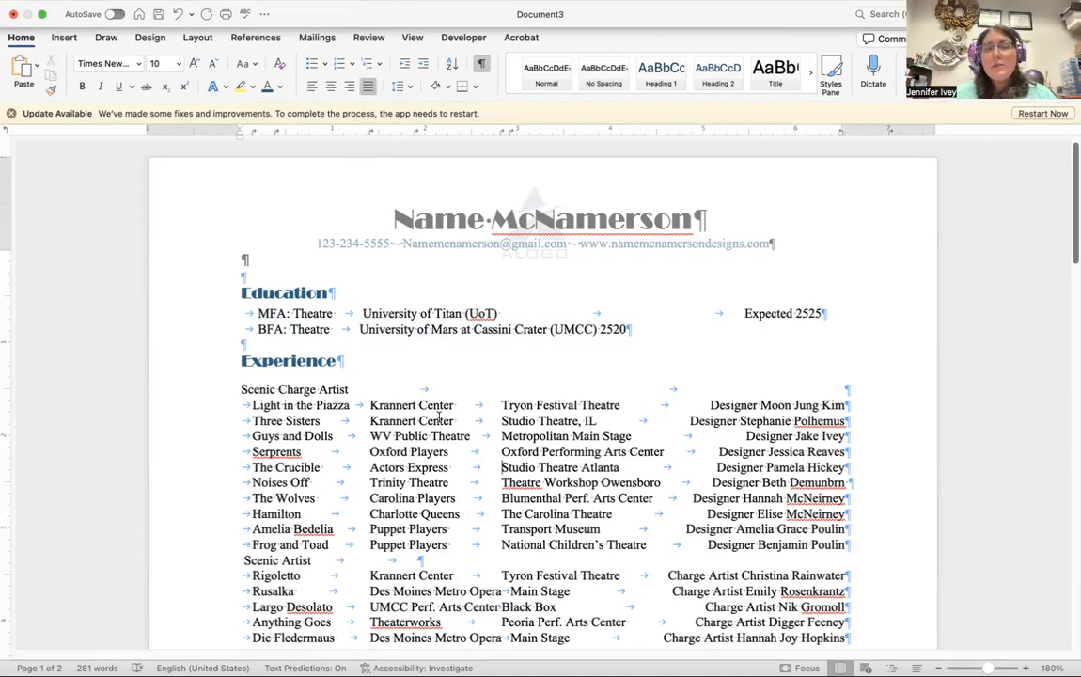
pyautogui.moveTo(389, 406); pyautogui.dragTo(438, 564)
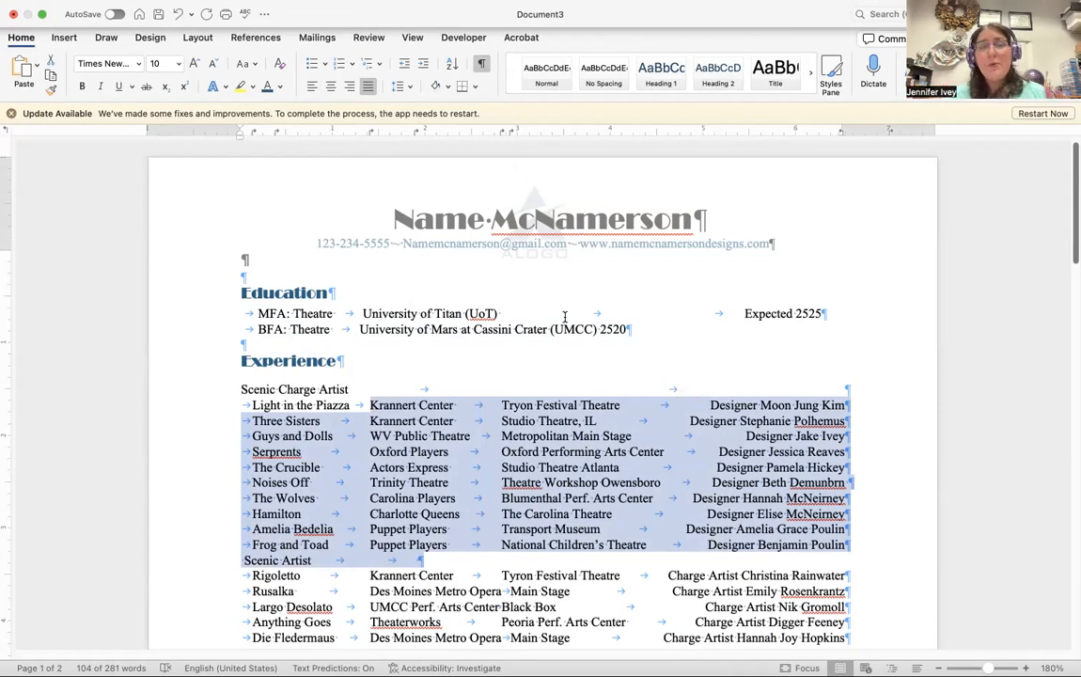
pyautogui.click(509, 331)
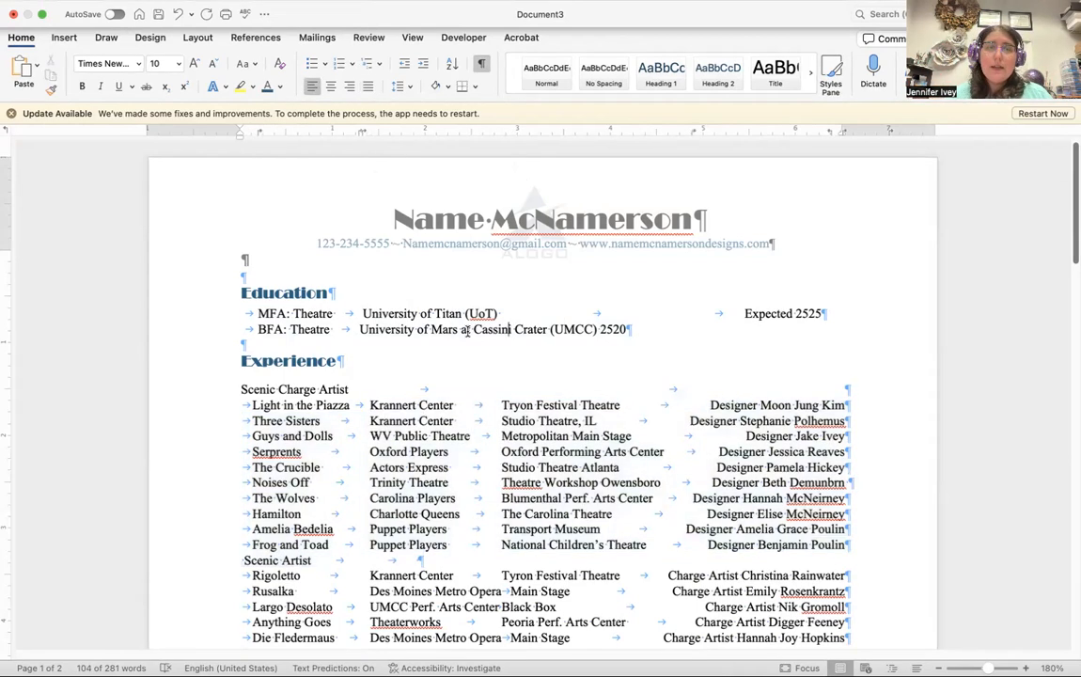
# Replace the two tabs before Expected 2525 with a single tab and insert one tab before 2520 in the BFA line
pyautogui.moveTo(743, 313); pyautogui.dragTo(538, 311)
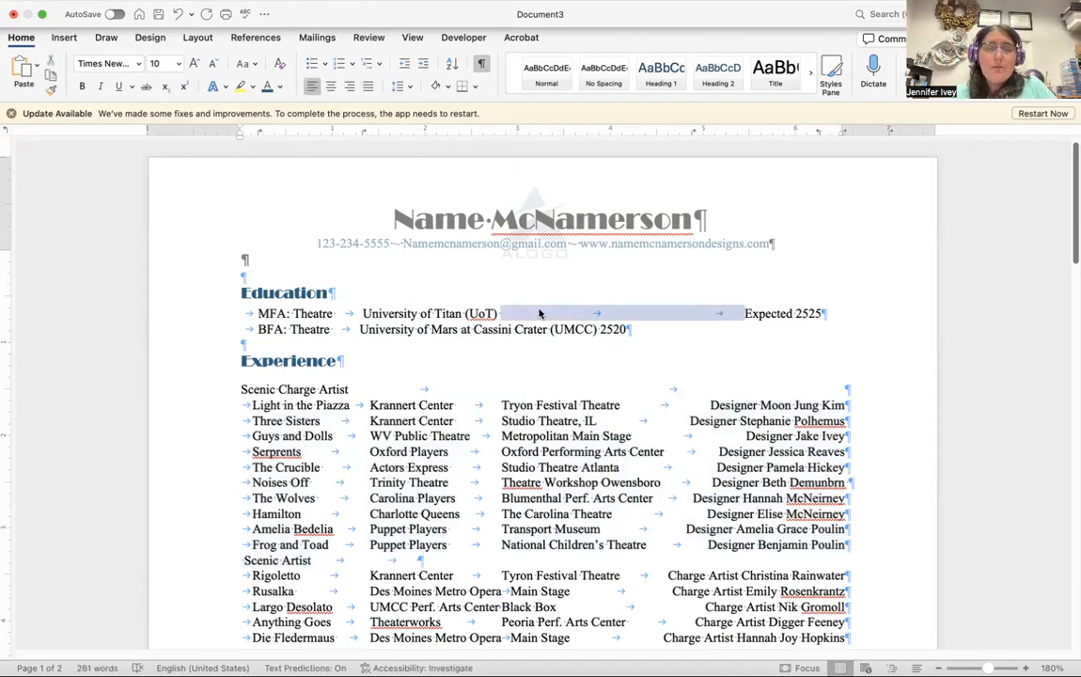
pyautogui.press('Tab')
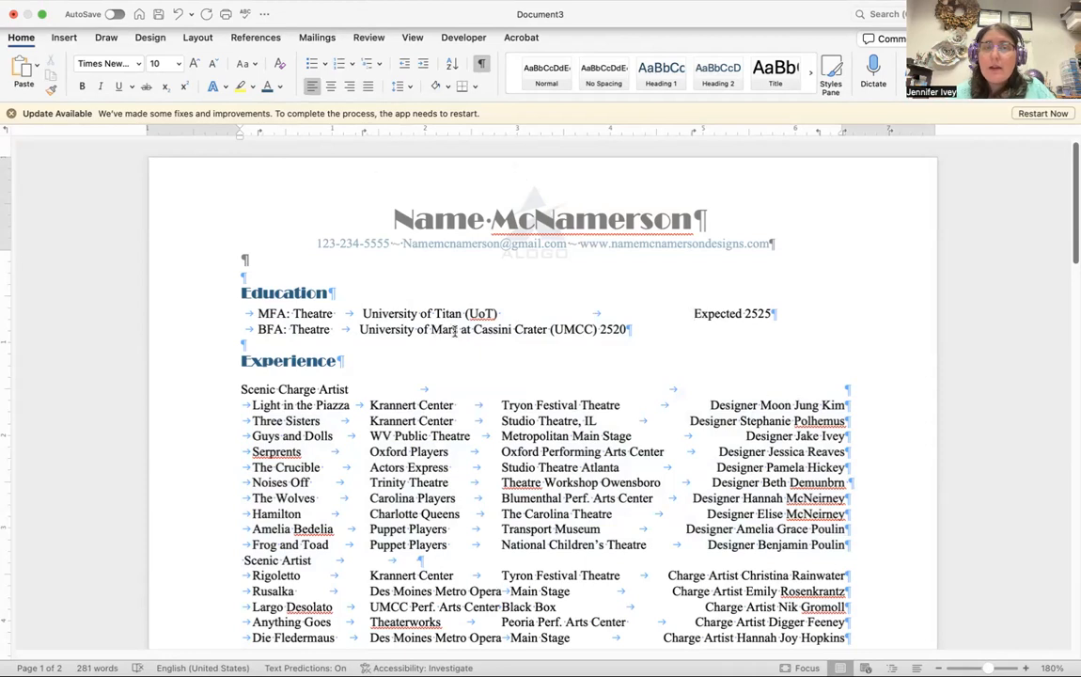
pyautogui.click(602, 330)
pyautogui.press('Tab')
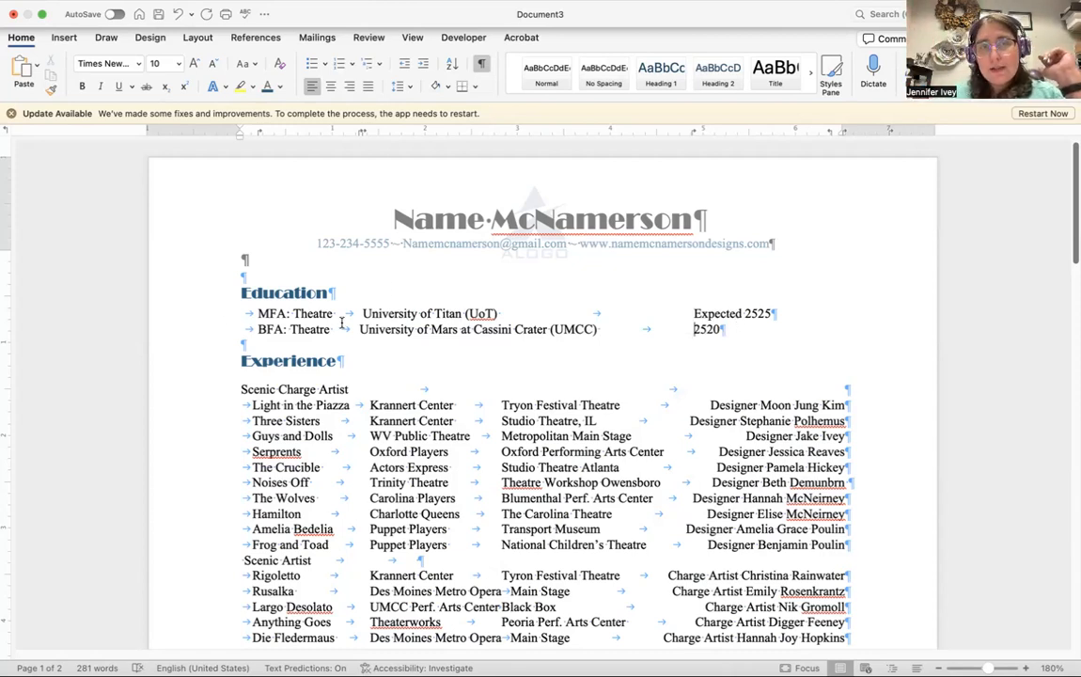
# Remove the leading tabs from the BFA and MFA lines
pyautogui.click(254, 324)
pyautogui.press('BackSpace')
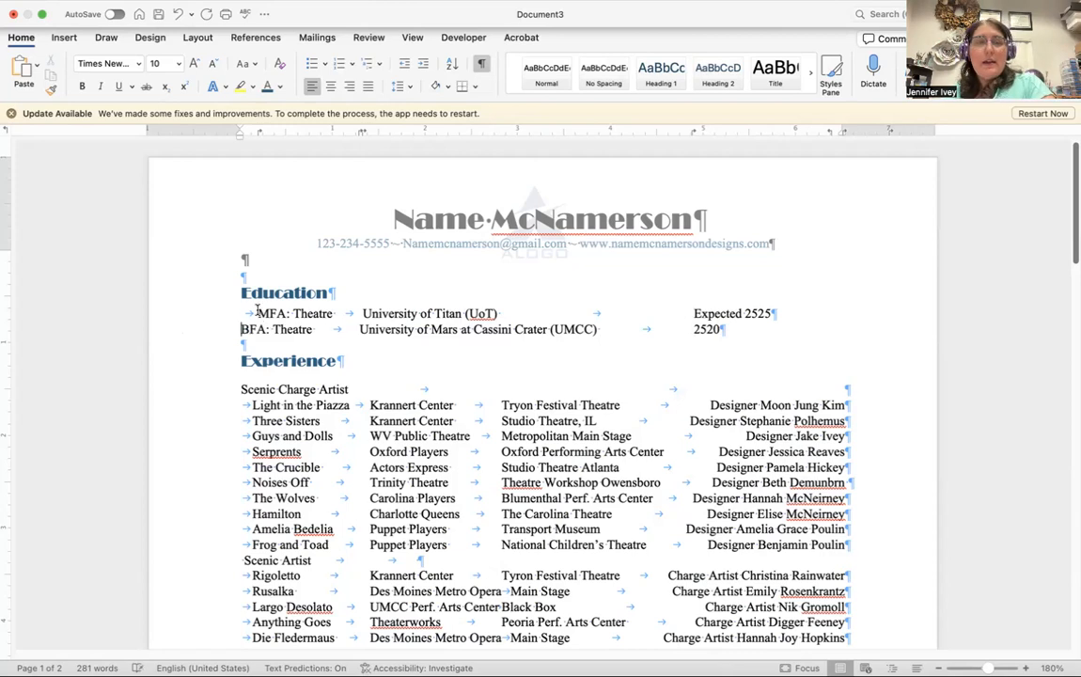
pyautogui.click(259, 313)
pyautogui.press('BackSpace')
# Convert the two Education lines and the blank line below them into a three-column table, separating the text at tabs
pyautogui.moveTo(241, 313); pyautogui.dragTo(722, 329)
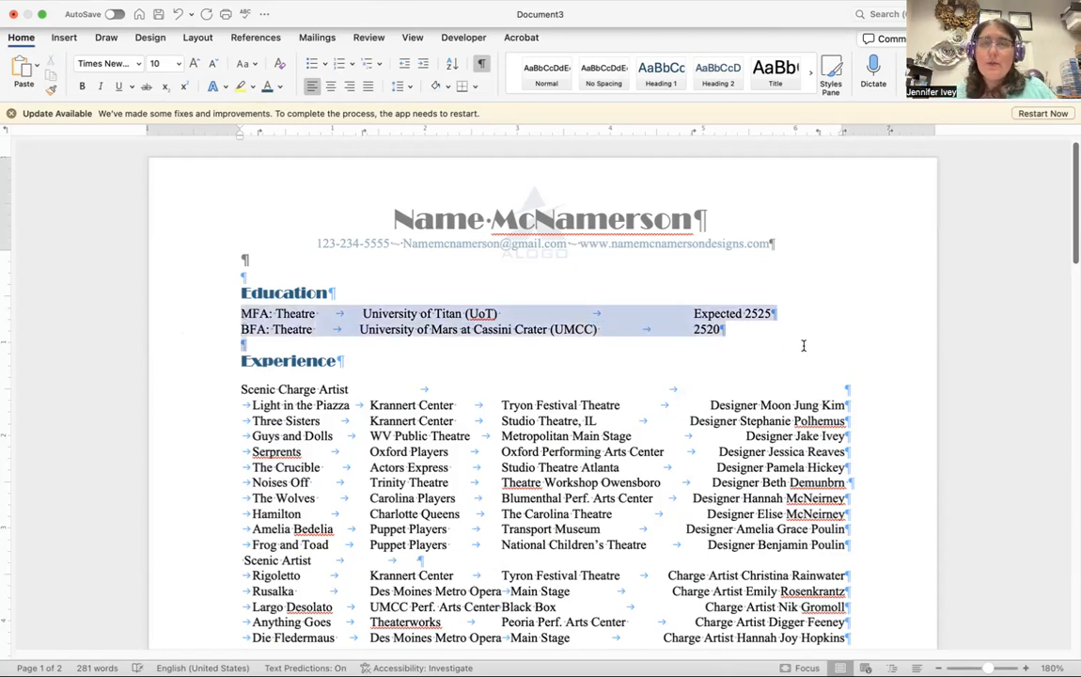
pyautogui.click(64, 38)
pyautogui.click(106, 66)
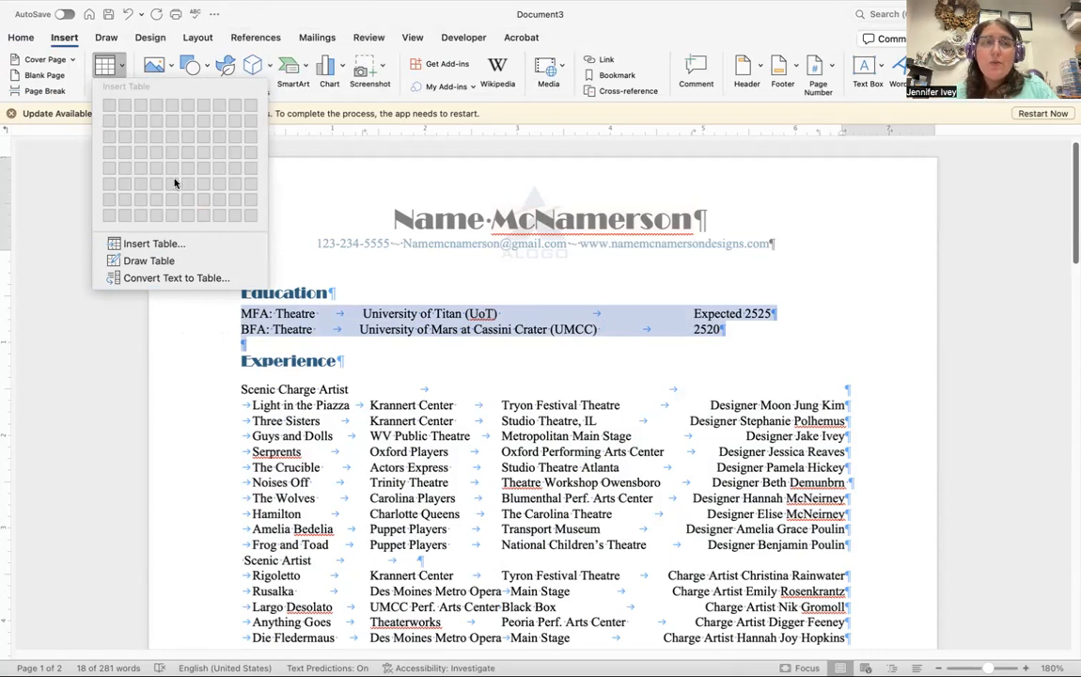
pyautogui.click(141, 279)
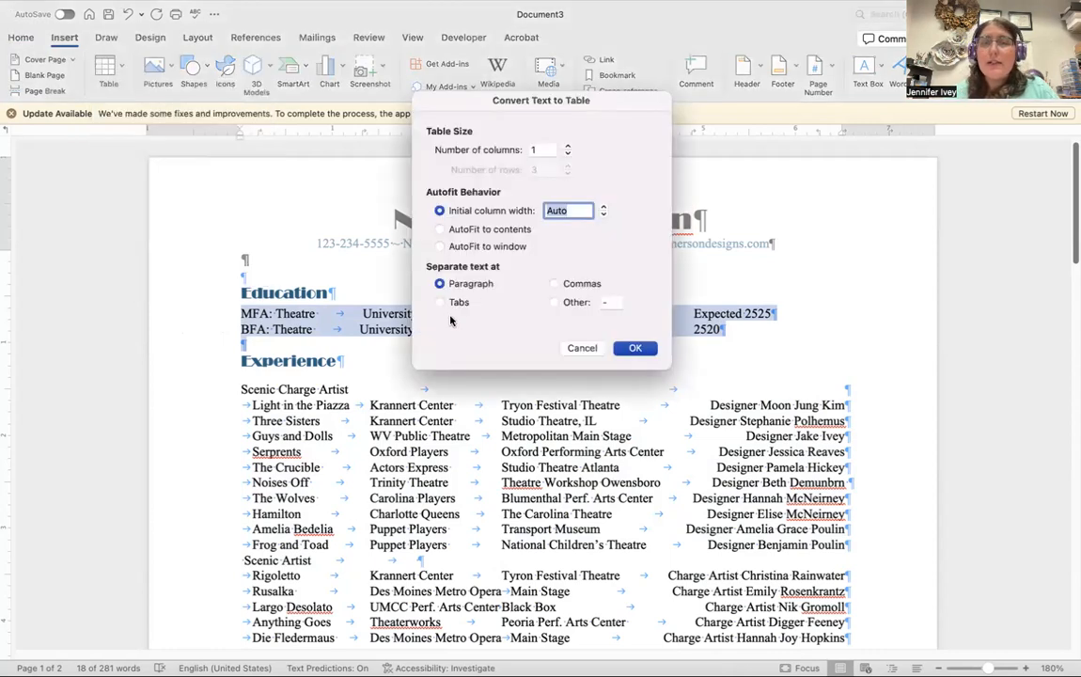
pyautogui.click(458, 303)
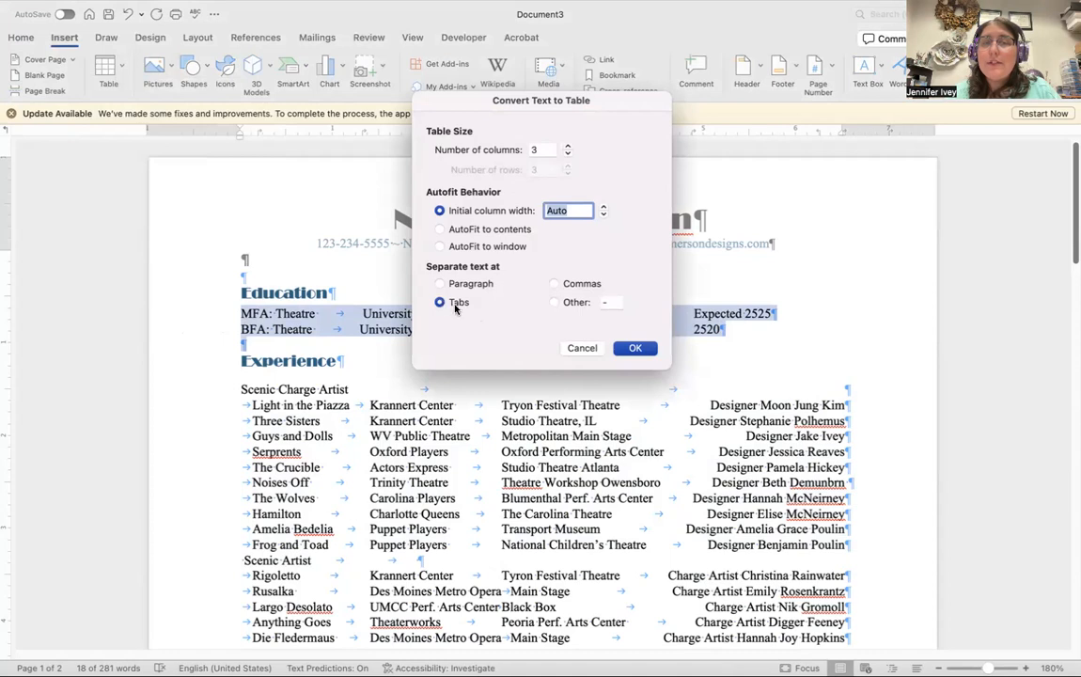
pyautogui.click(635, 348)
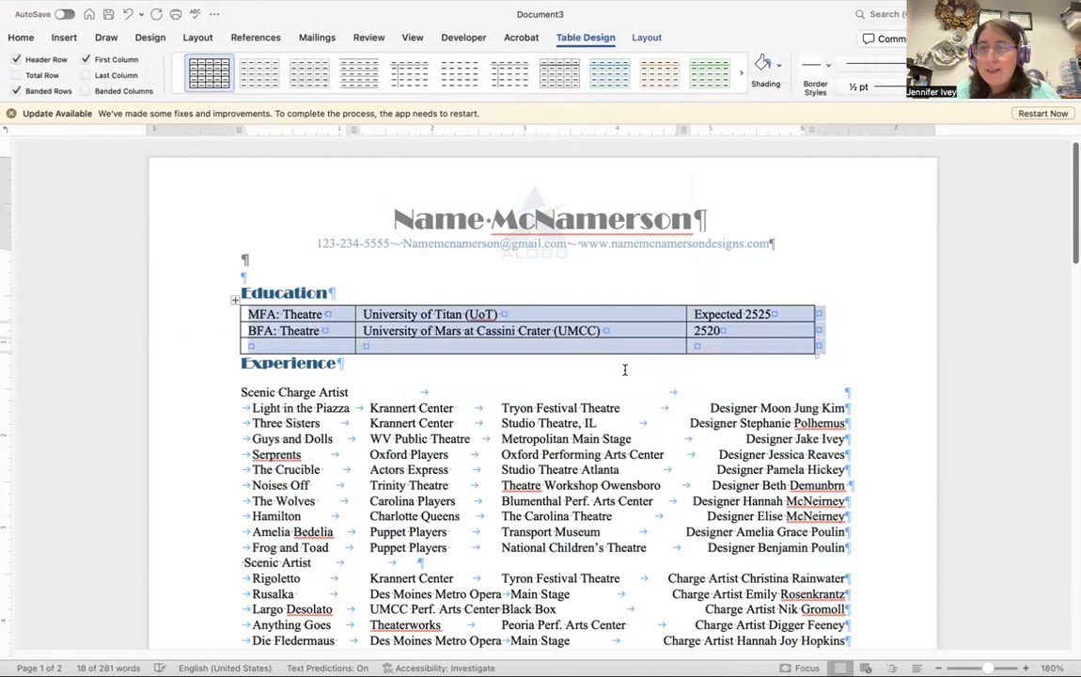
# Delete the empty third row of the Education table and add a blank line above the Experience heading
pyautogui.click(721, 346)
pyautogui.moveTo(324, 346); pyautogui.dragTo(751, 345)
pyautogui.rightClick(755, 346)
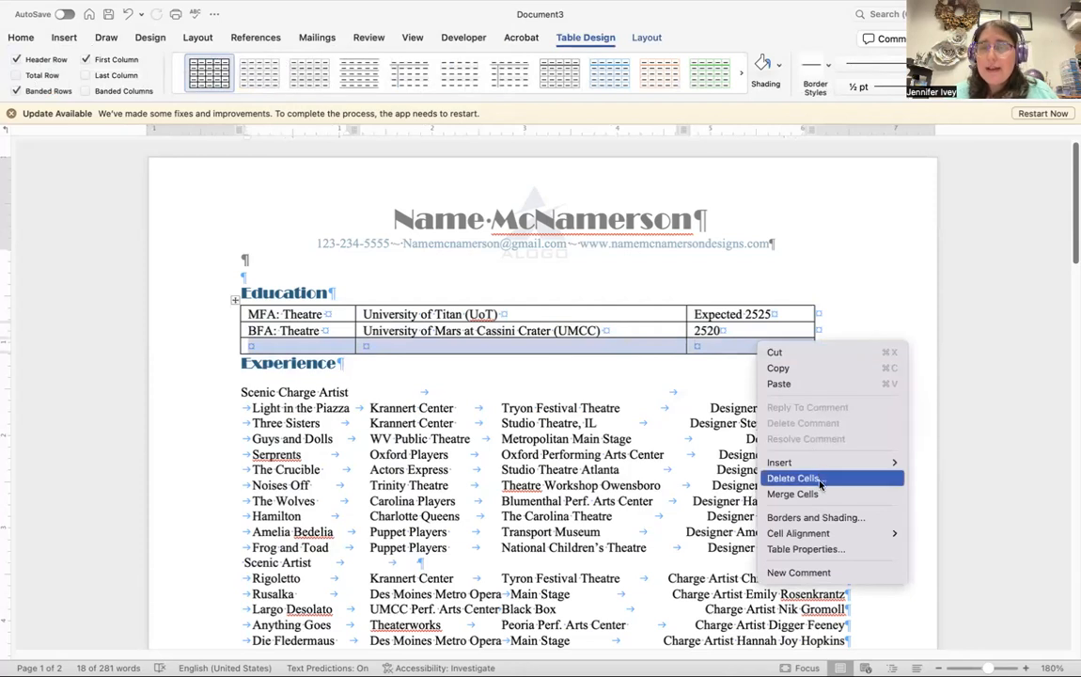
pyautogui.click(795, 478)
pyautogui.click(526, 203)
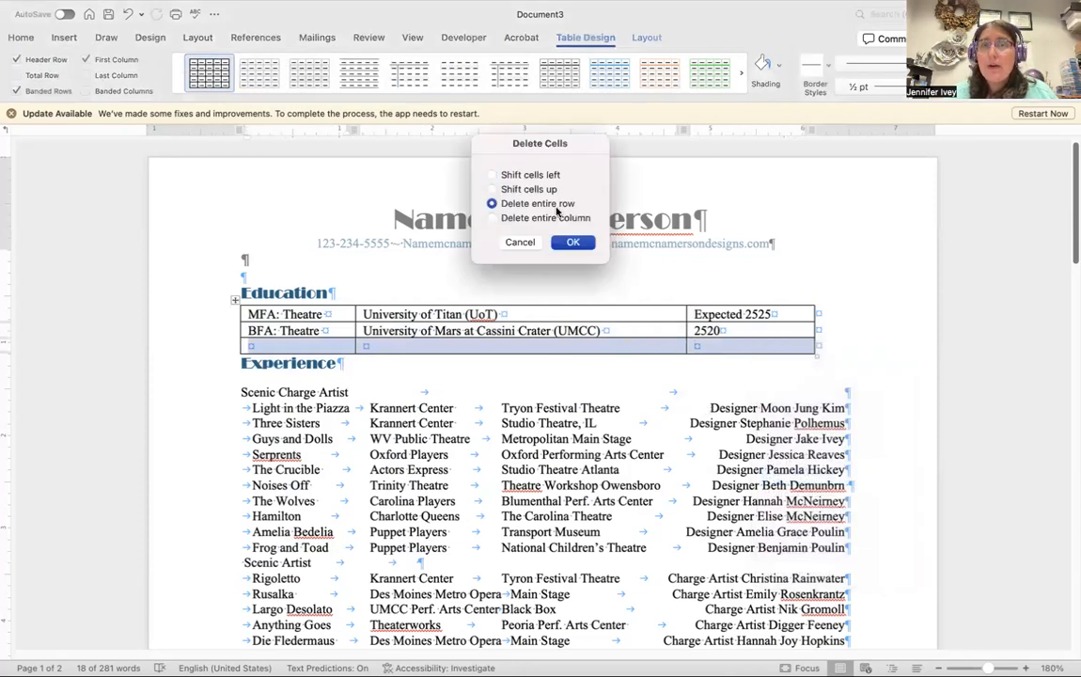
pyautogui.click(576, 244)
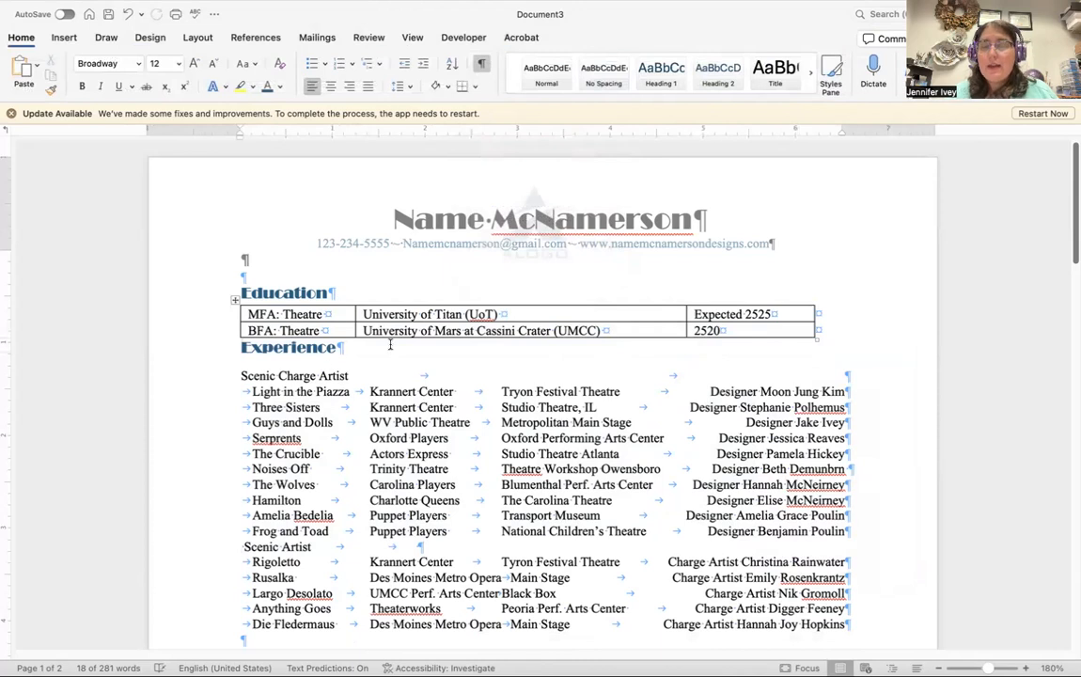
pyautogui.press('Return')
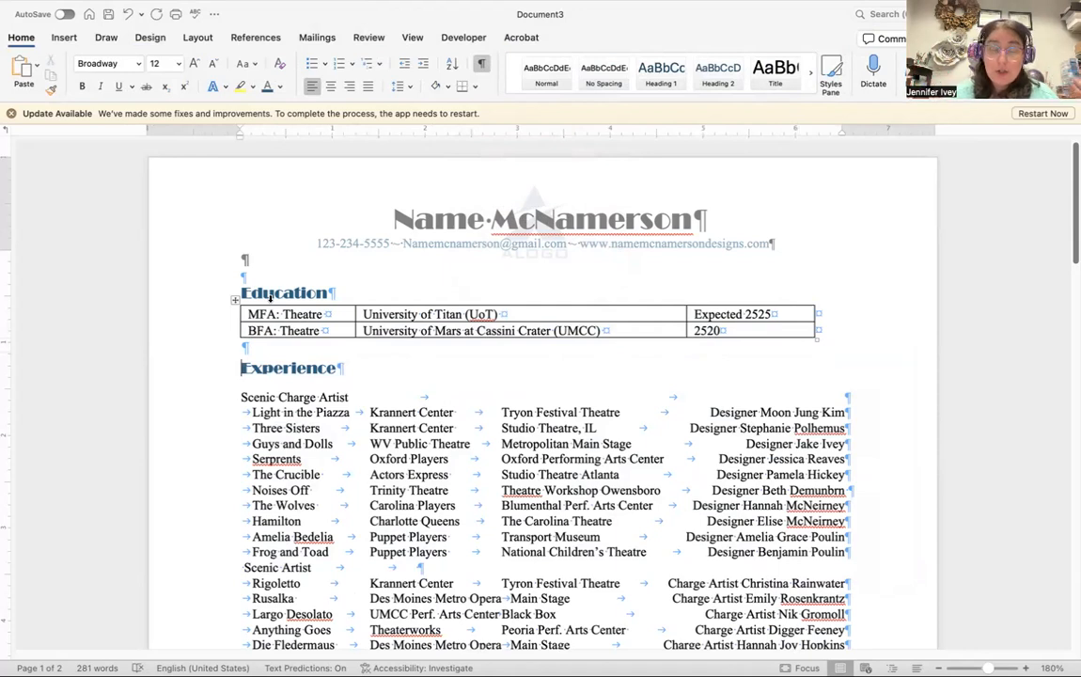
# Remove all borders from the Education table
pyautogui.click(530, 327)
pyautogui.click(235, 300)
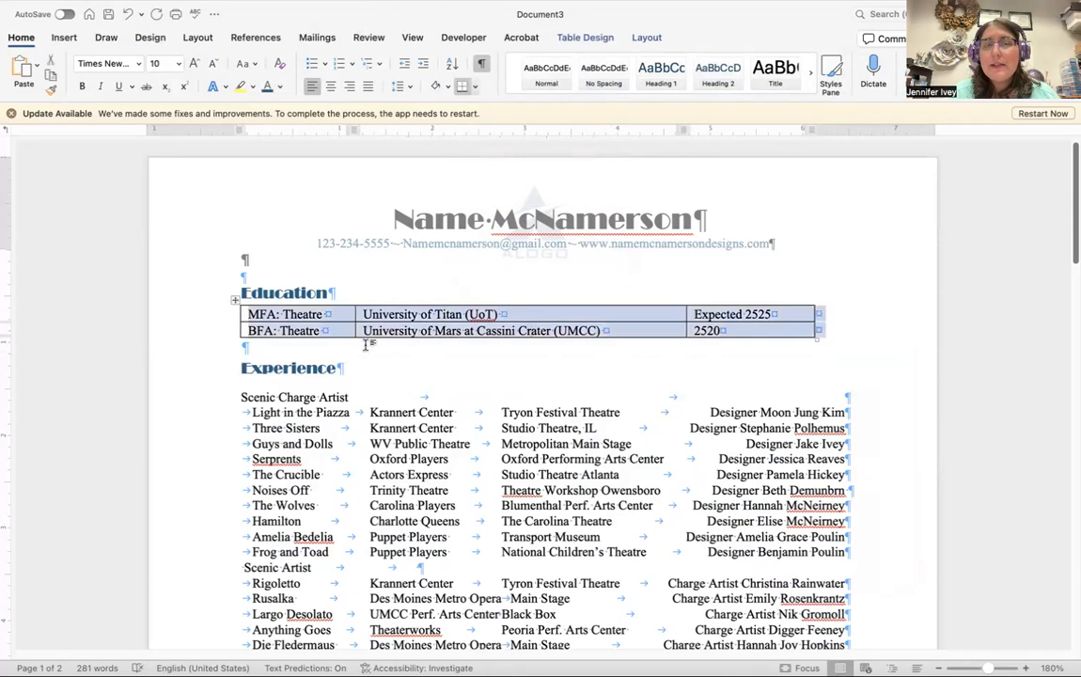
pyautogui.click(473, 87)
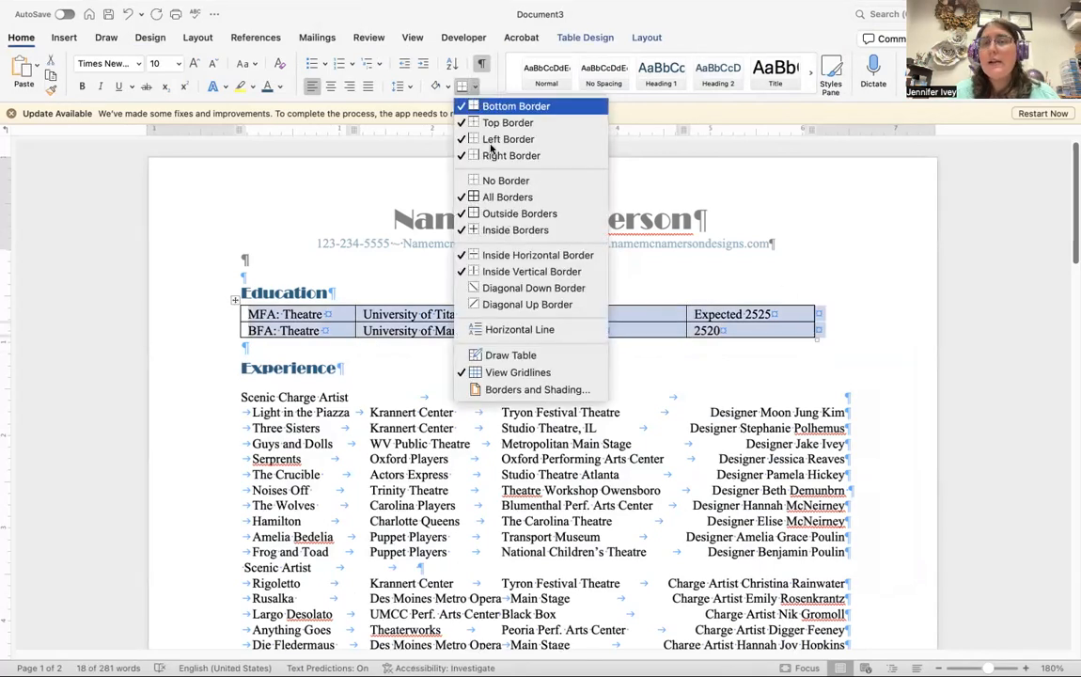
pyautogui.click(508, 180)
pyautogui.click(860, 292)
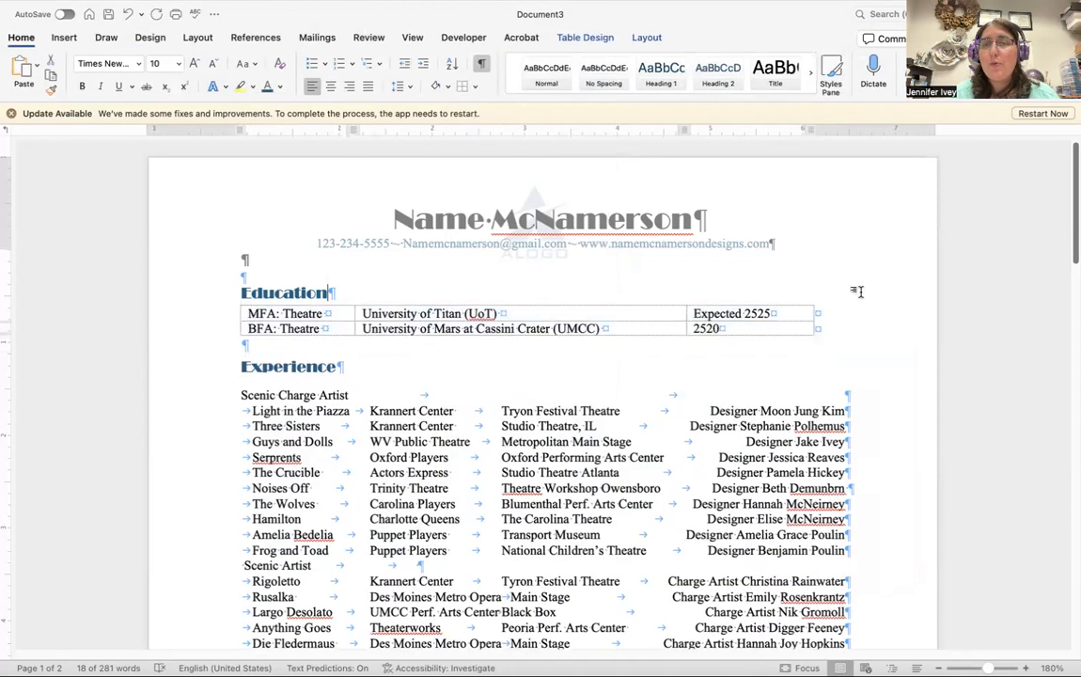
# Extend the Education table to the right margin and move the border before the date column further right
pyautogui.scroll(-2, 627, 308)
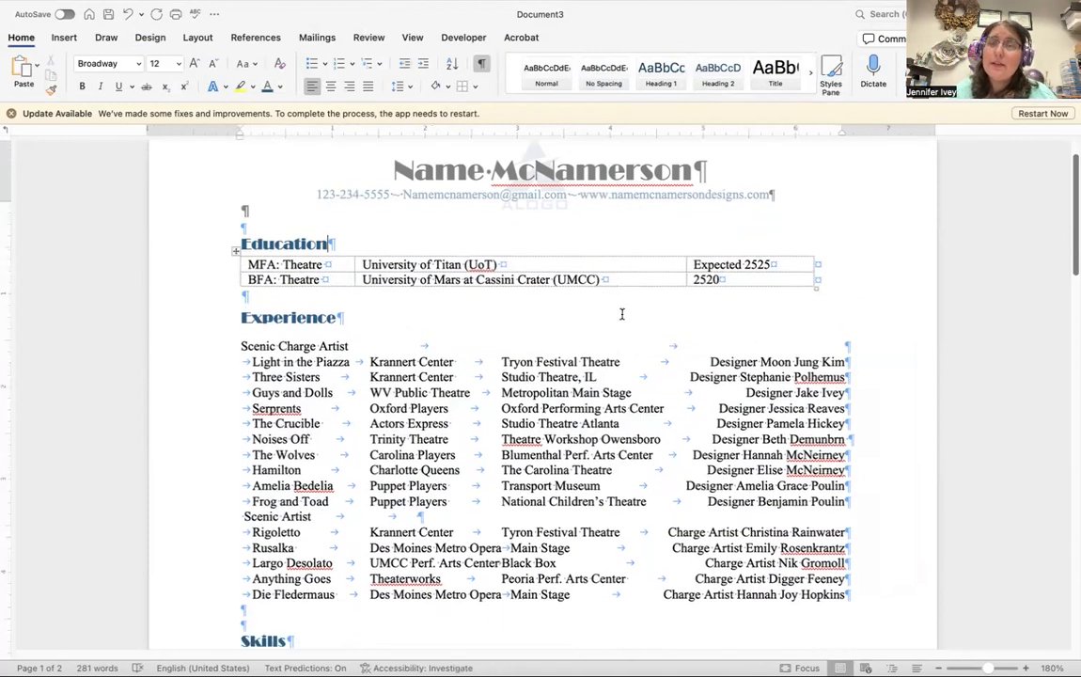
pyautogui.moveTo(247, 362); pyautogui.dragTo(905, 507)
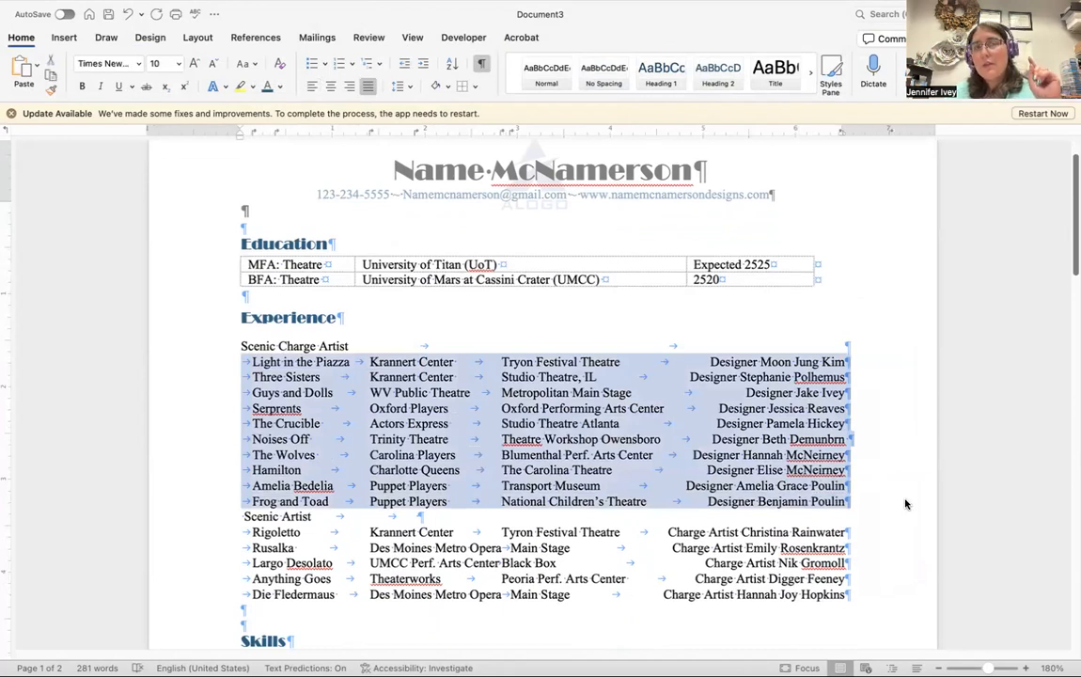
pyautogui.click(503, 252)
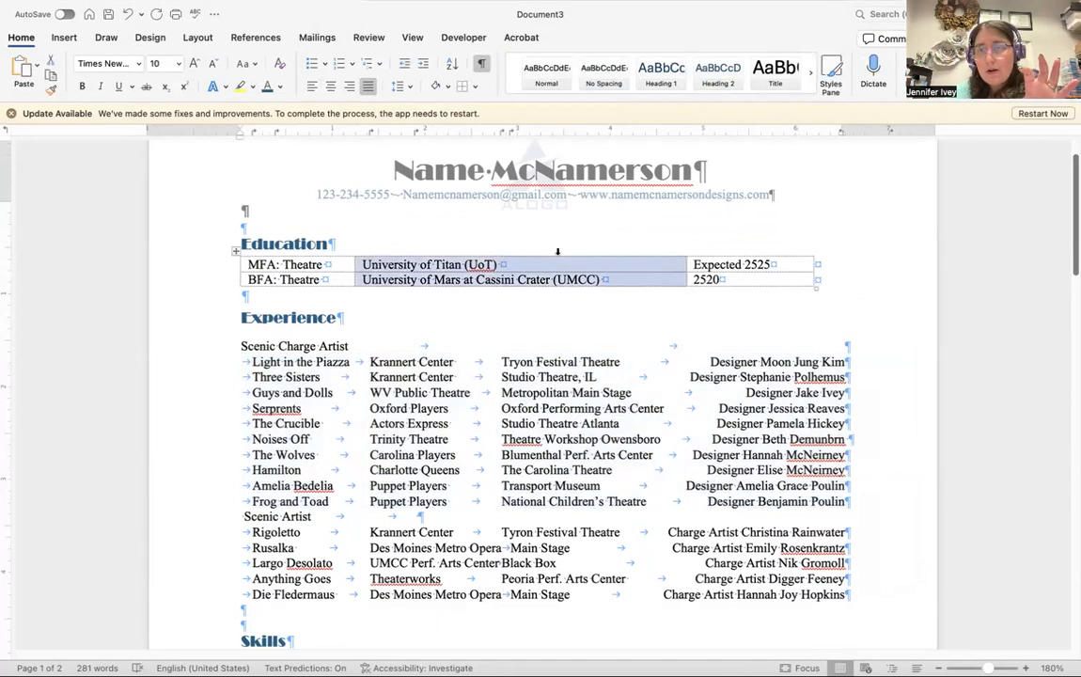
pyautogui.moveTo(812, 264); pyautogui.dragTo(856, 264)
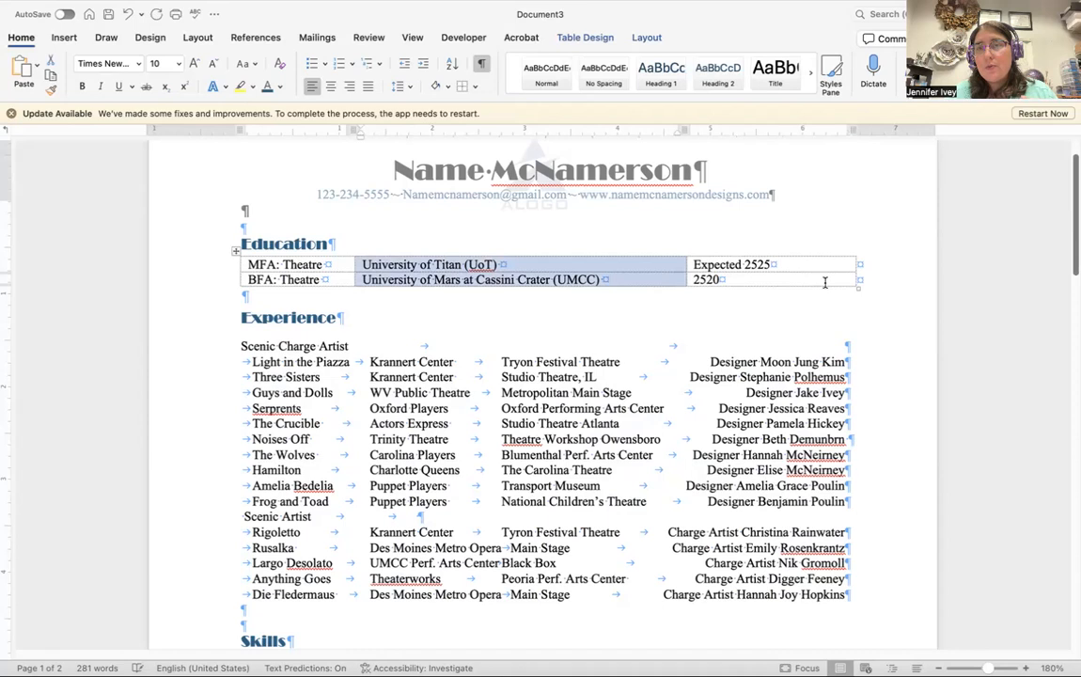
pyautogui.moveTo(685, 267); pyautogui.dragTo(729, 266)
# Right-align the date column of the Education table and slightly widen its degree column
pyautogui.moveTo(812, 266); pyautogui.dragTo(815, 283)
pyautogui.click(349, 86)
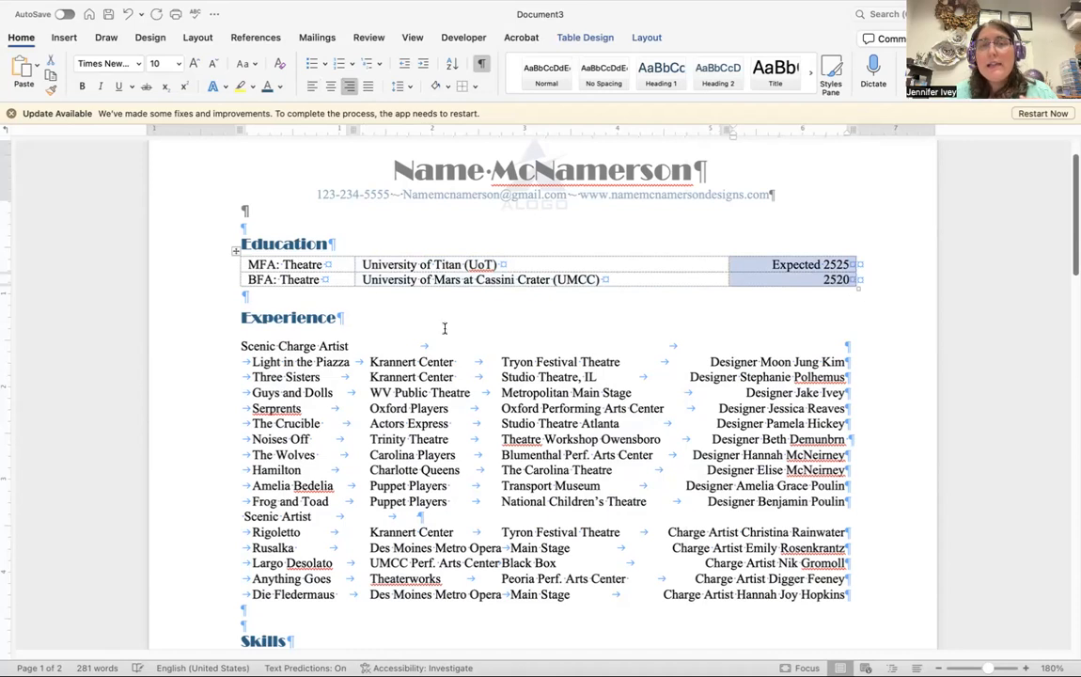
pyautogui.moveTo(353, 268); pyautogui.dragTo(366, 273)
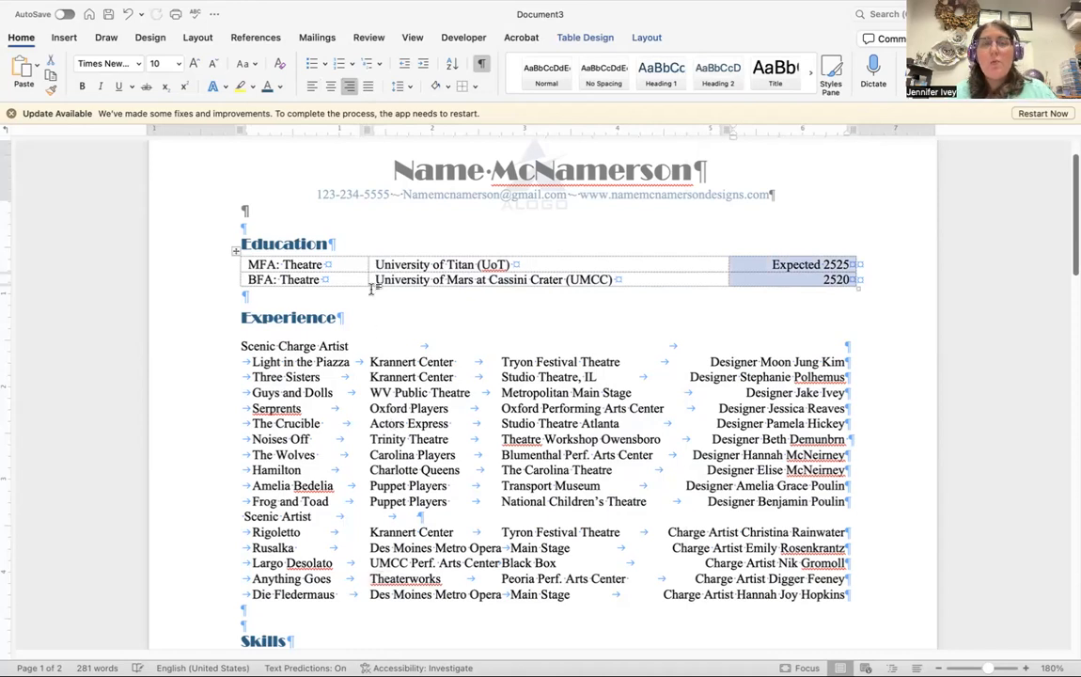
# Convert the ten Scenic Charge Artist entries into a five-column table with automatic column width, separating the text at tabs
pyautogui.moveTo(242, 362); pyautogui.dragTo(273, 472)
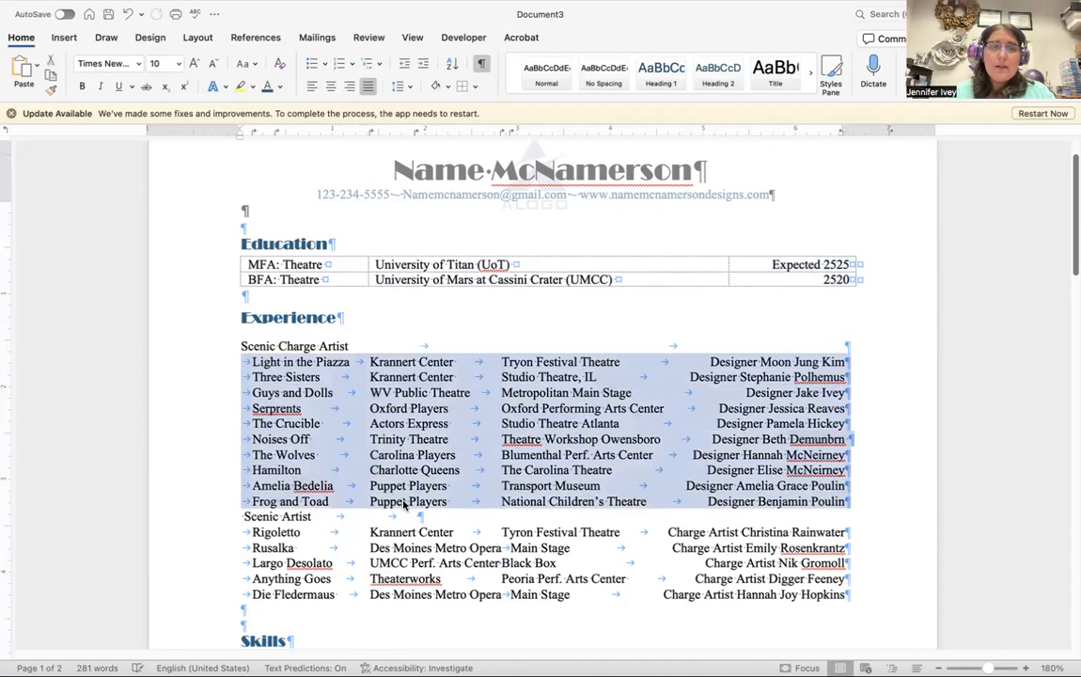
pyautogui.rightClick(260, 494)
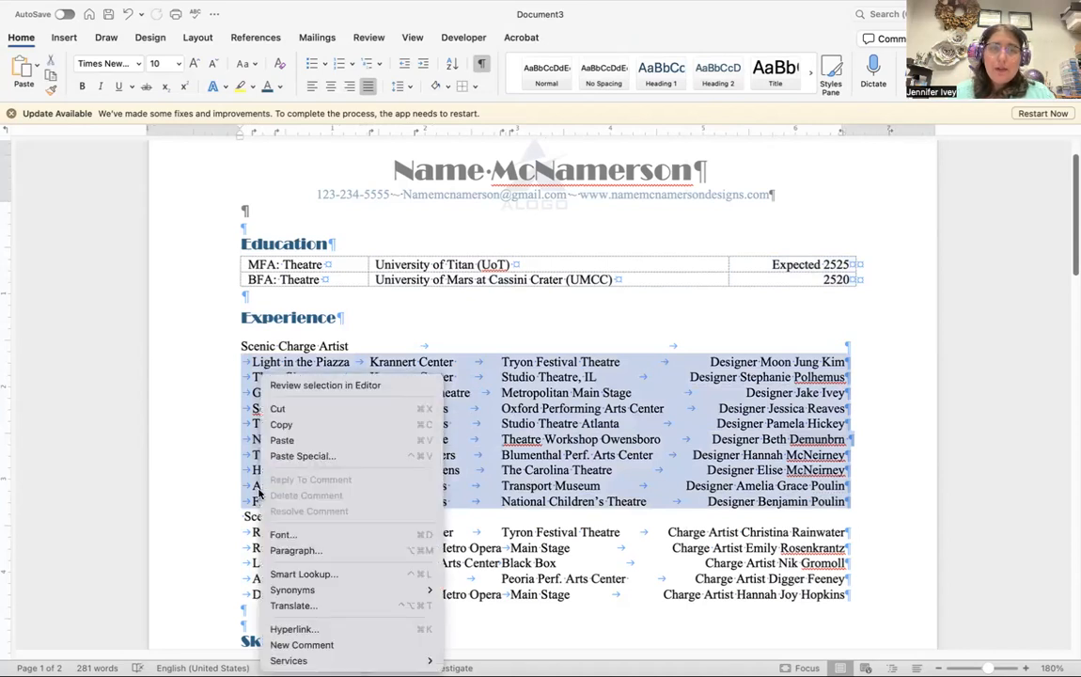
pyautogui.click(62, 38)
pyautogui.click(62, 38)
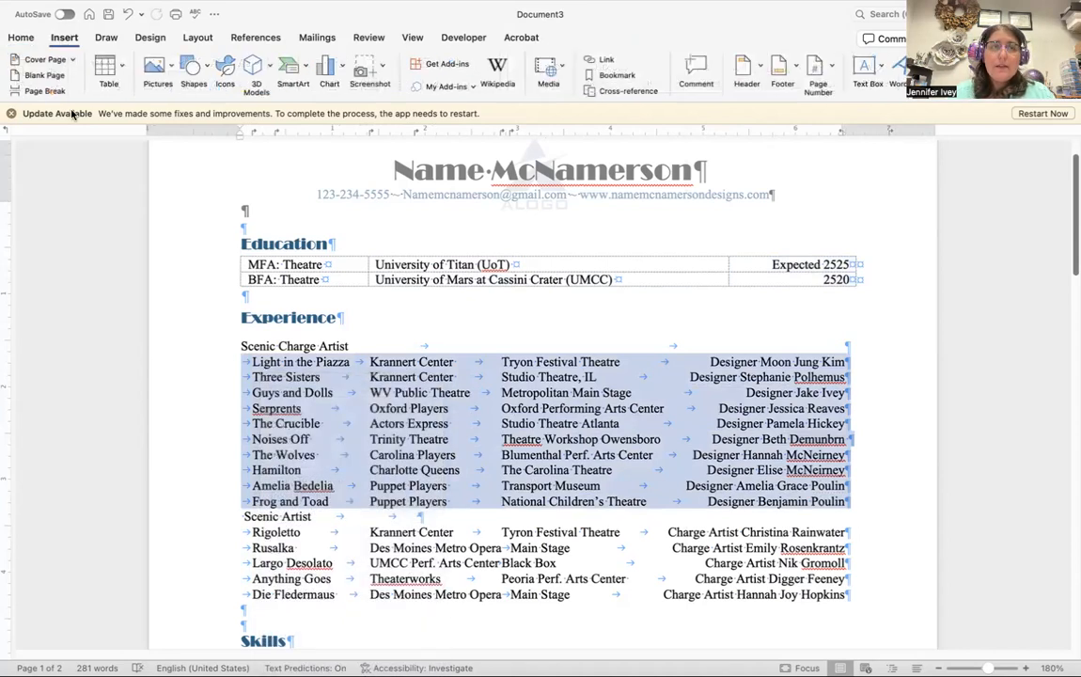
pyautogui.click(100, 85)
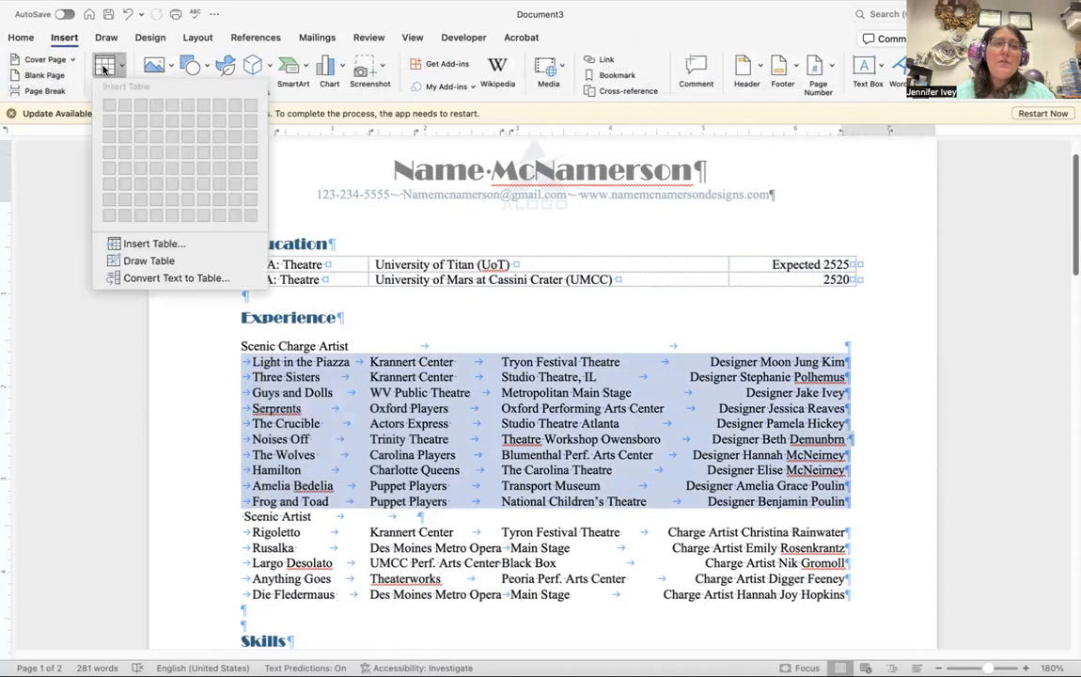
pyautogui.click(137, 254)
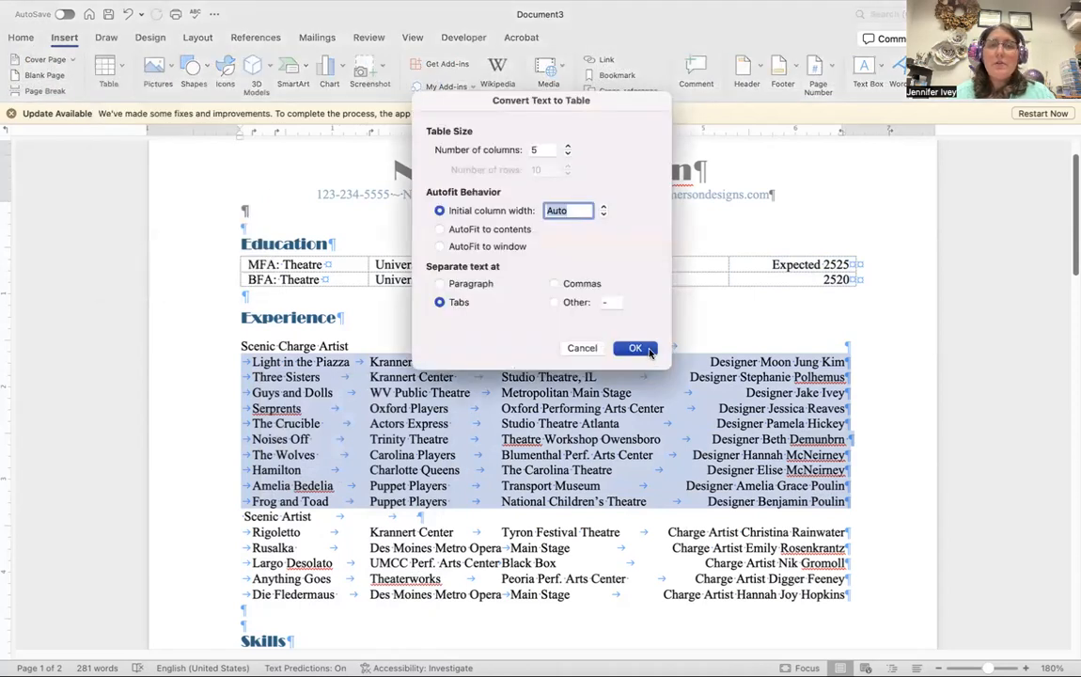
pyautogui.click(635, 348)
# Delete the empty first column of the Scenic Charge Artist table
pyautogui.click(243, 381)
pyautogui.scroll(-1, 249, 378)
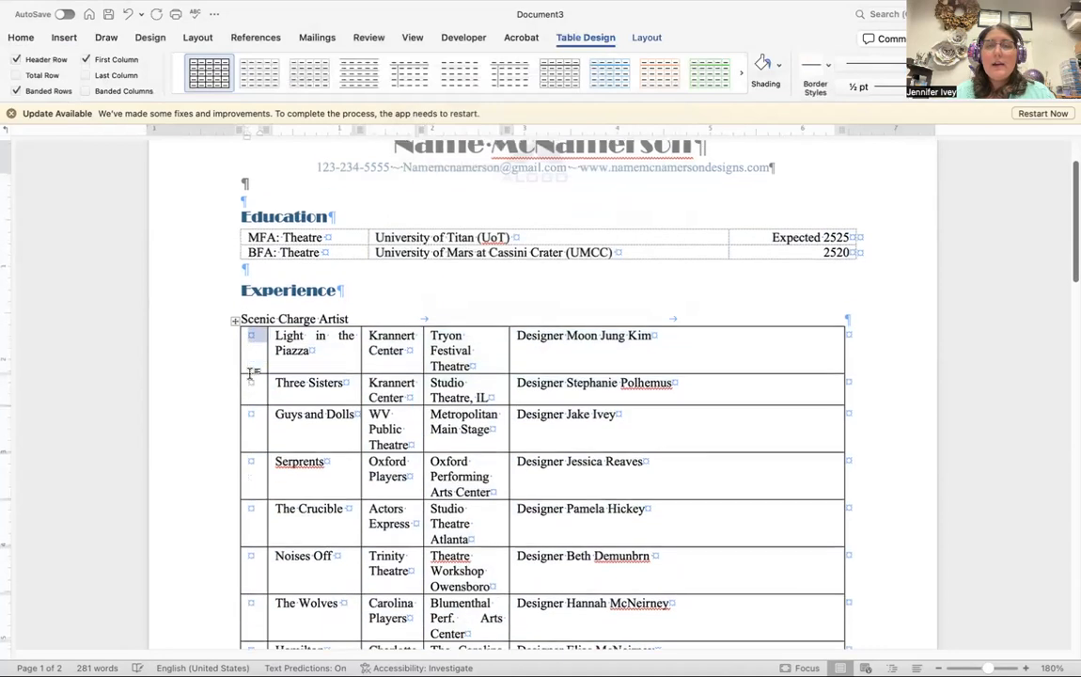
pyautogui.moveTo(249, 351)
pyautogui.mouseDown()
pyautogui.moveTo(251, 499)
pyautogui.moveTo(247, 375)
pyautogui.moveTo(236, 367)
pyautogui.mouseUp()
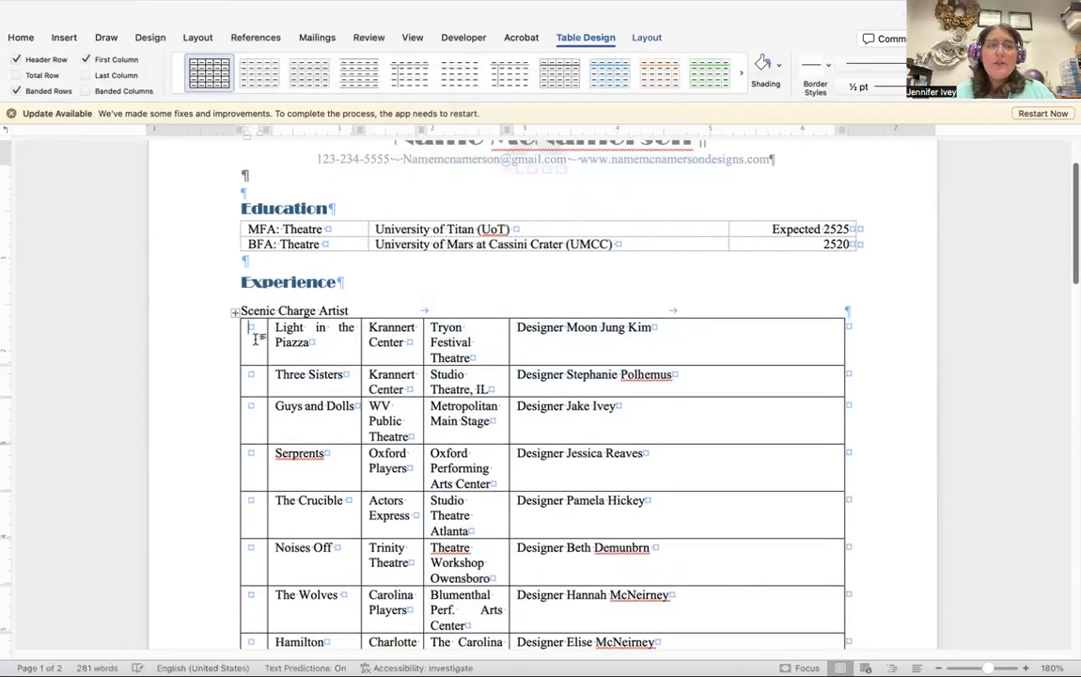
pyautogui.rightClick(253, 349)
pyautogui.click(293, 533)
pyautogui.click(545, 218)
pyautogui.click(572, 242)
pyautogui.scroll(-1, 558, 359)
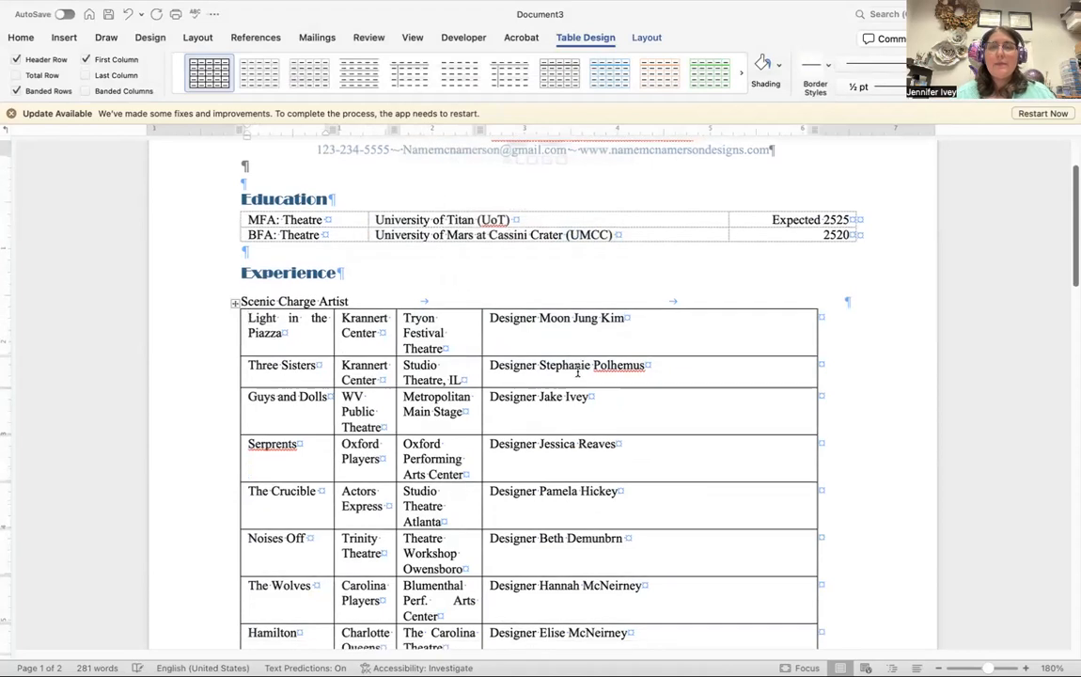
# Extend the Scenic Charge Artist table to the right margin, narrowing the designer column, and right-align the designer names
pyautogui.moveTo(816, 314); pyautogui.dragTo(857, 299)
pyautogui.moveTo(483, 310); pyautogui.dragTo(722, 499)
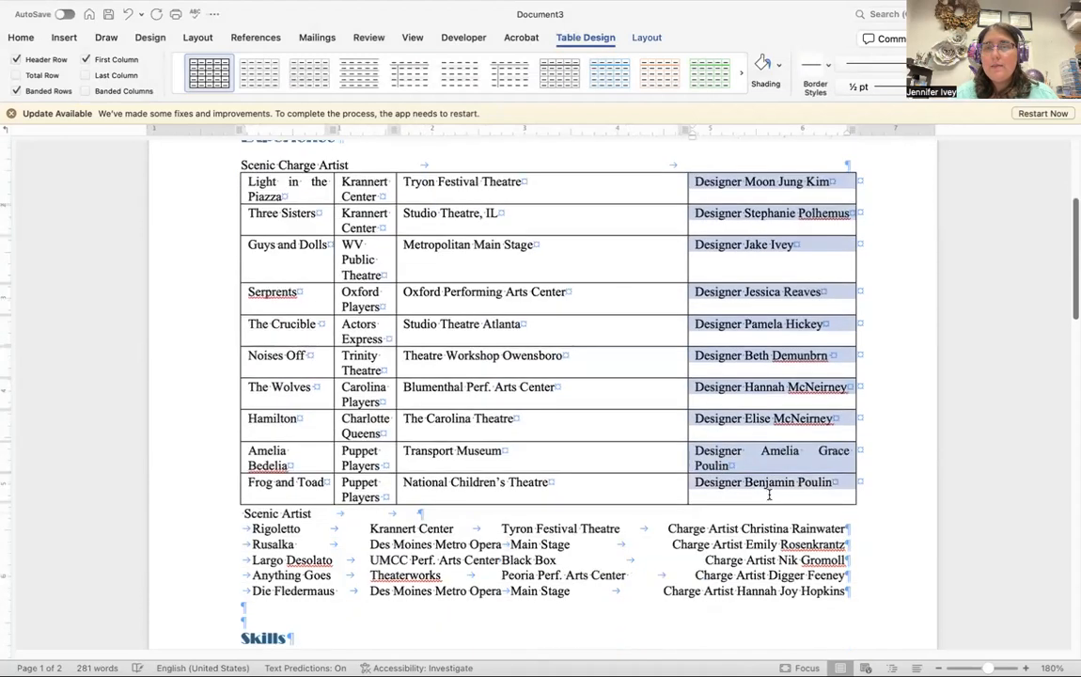
pyautogui.click(22, 38)
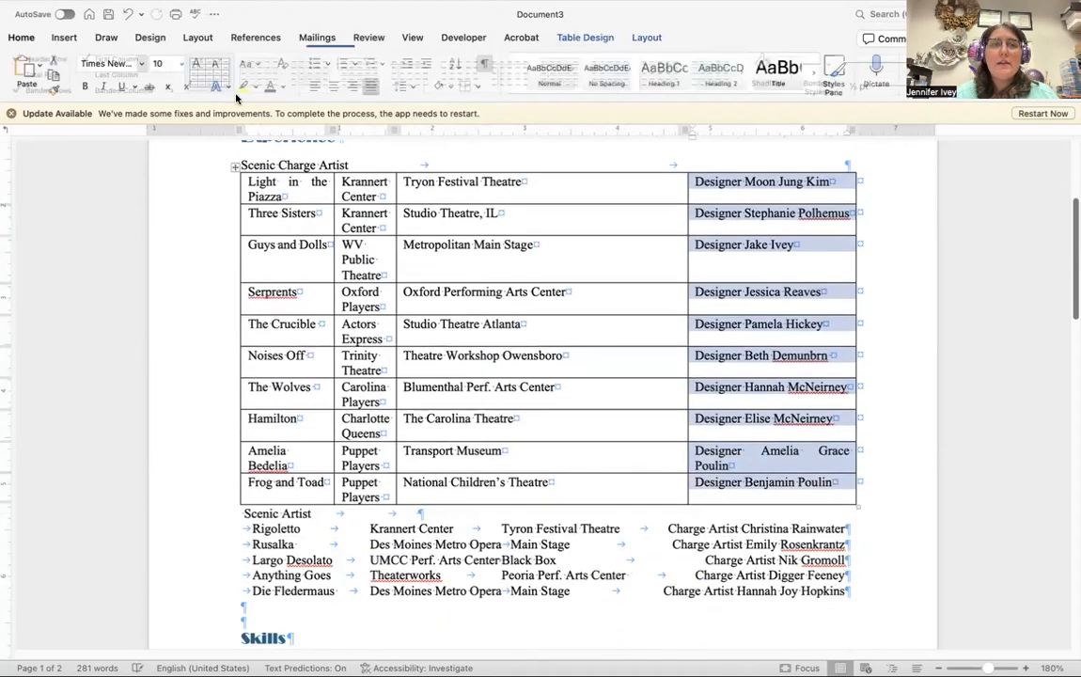
pyautogui.click(348, 86)
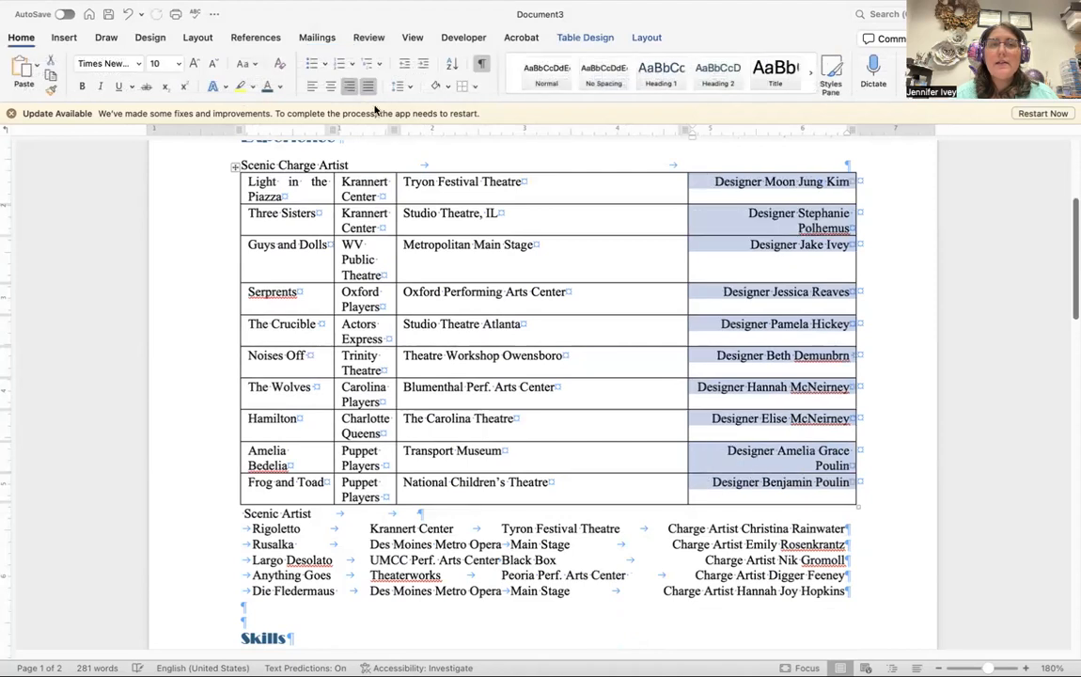
# Fit the company and show title columns of the Scenic Charge Artist table to their contents and italicize the show titles
pyautogui.click(393, 195)
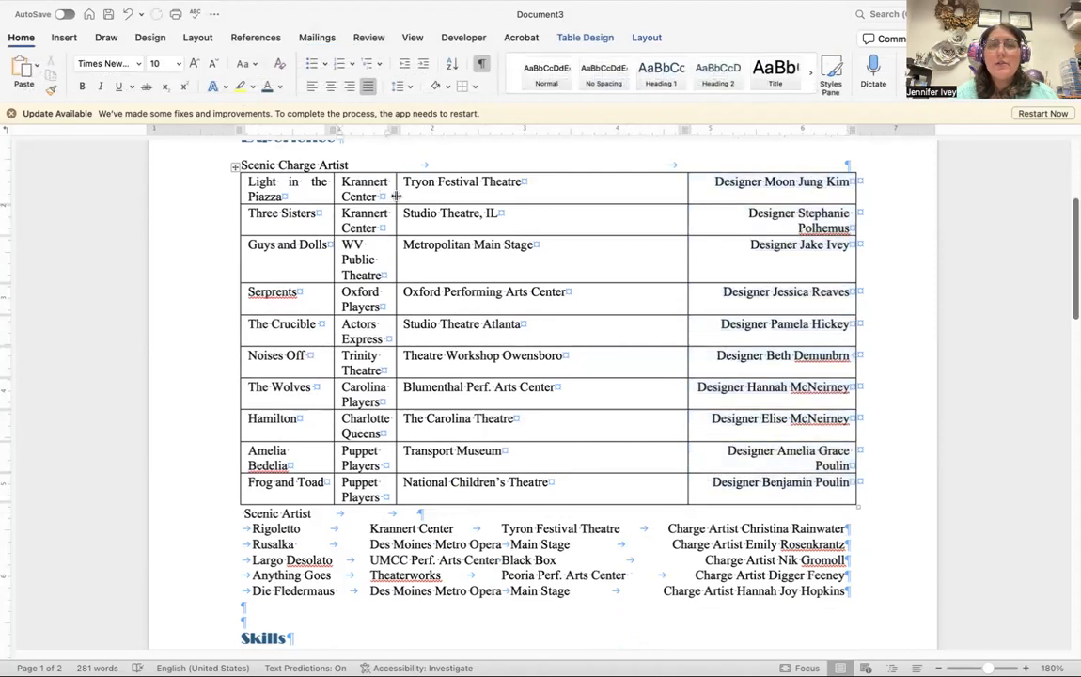
pyautogui.doubleClick(396, 195)
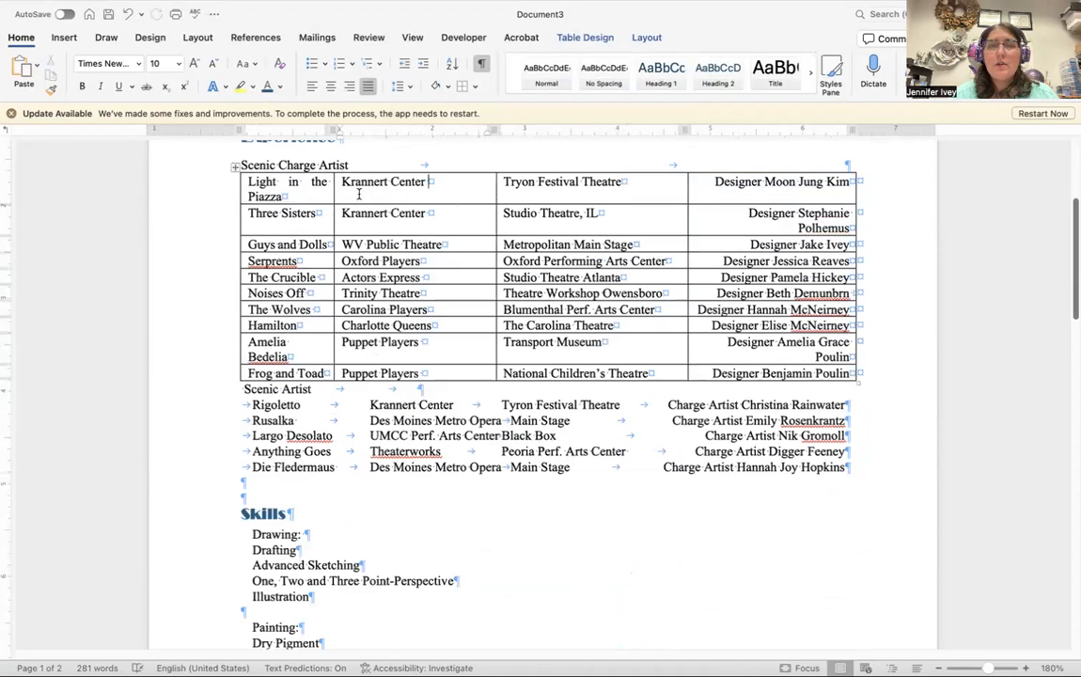
pyautogui.doubleClick(334, 183)
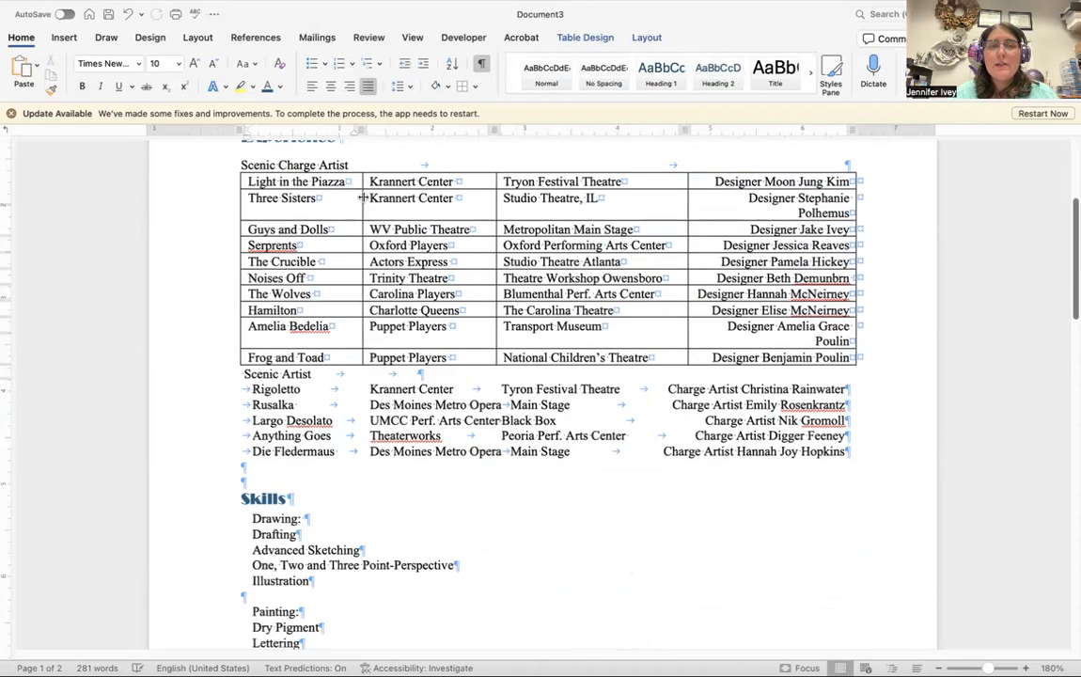
pyautogui.moveTo(231, 172); pyautogui.dragTo(349, 360)
pyautogui.click(100, 86)
# Try moving cell borders in only the Three Sisters and Guys and Dolls rows, undoing each change
pyautogui.click(232, 210)
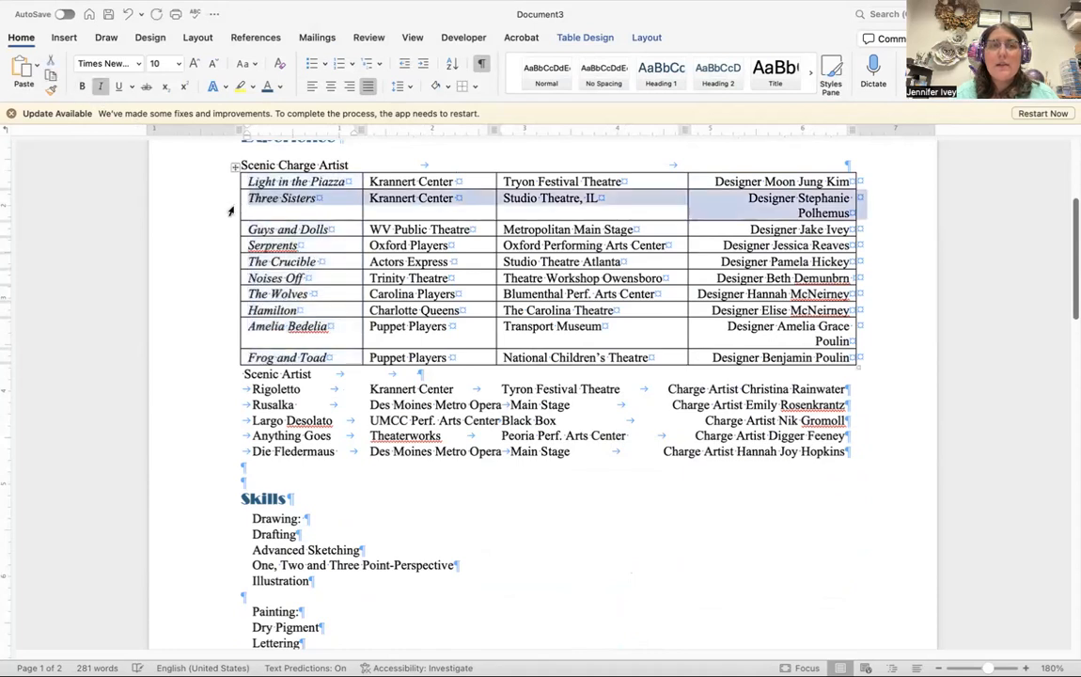
pyautogui.moveTo(240, 207); pyautogui.dragTo(223, 206)
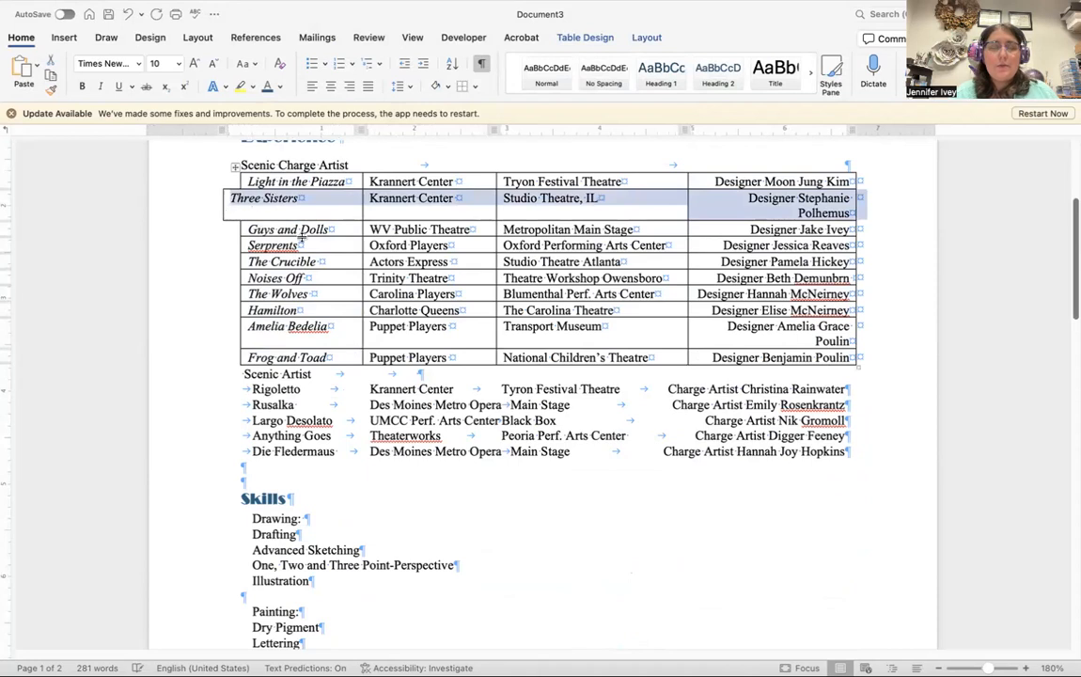
pyautogui.press('super+z')
pyautogui.click(377, 262)
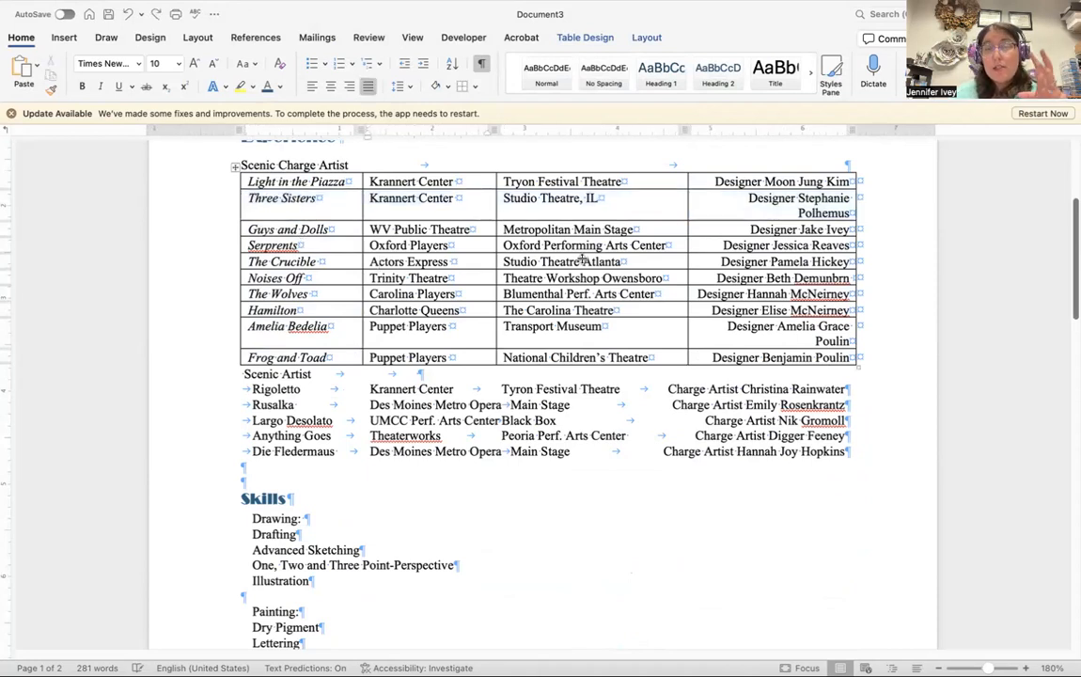
pyautogui.moveTo(480, 230); pyautogui.dragTo(346, 228)
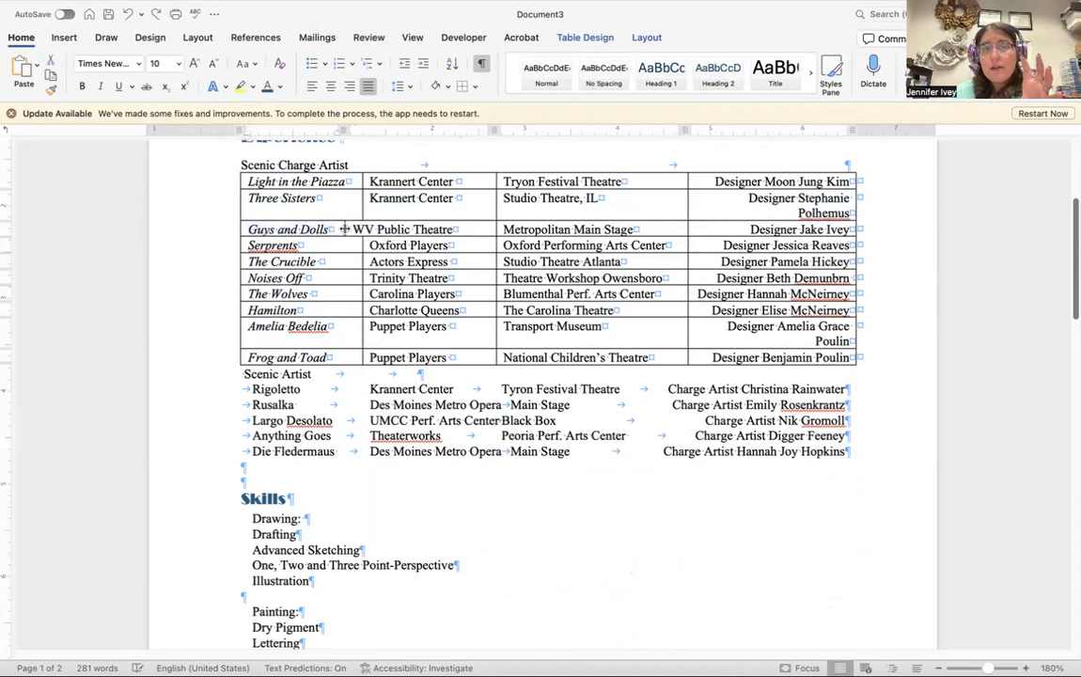
pyautogui.click(382, 262)
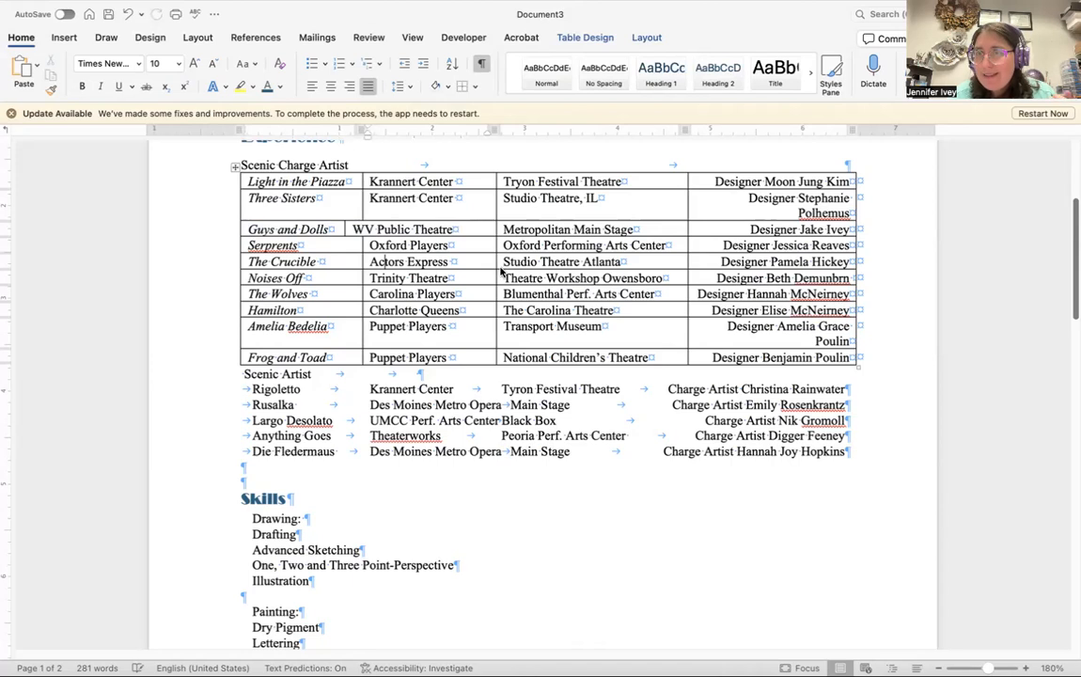
pyautogui.press('super+z')
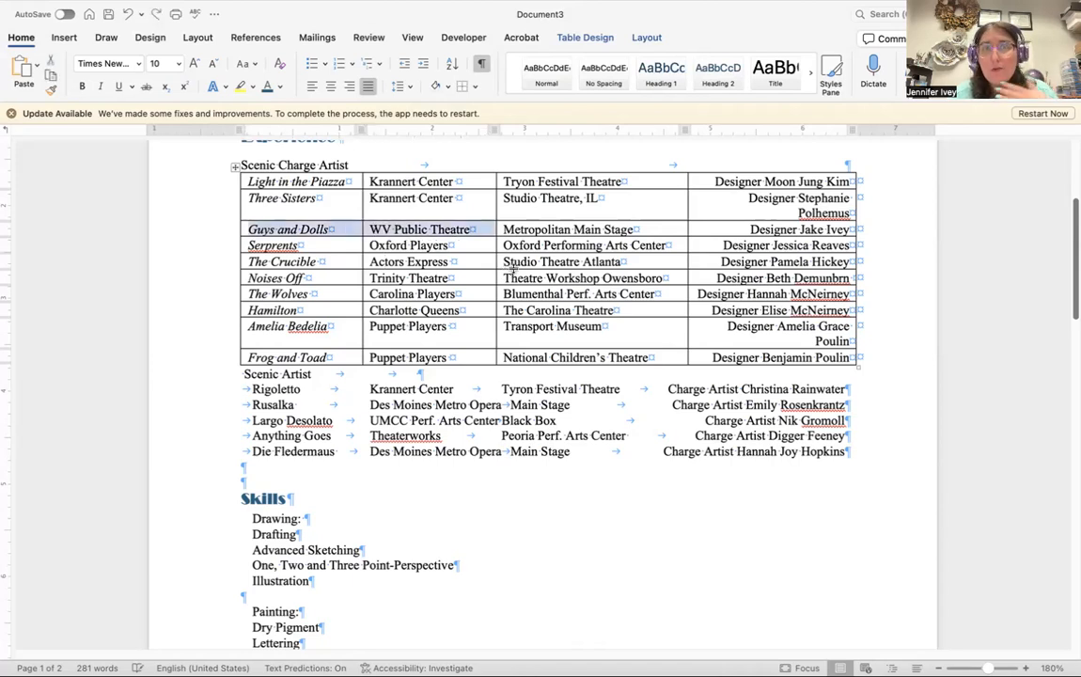
# Remove all borders from the Scenic Charge Artist table
pyautogui.click(235, 166)
pyautogui.click(459, 88)
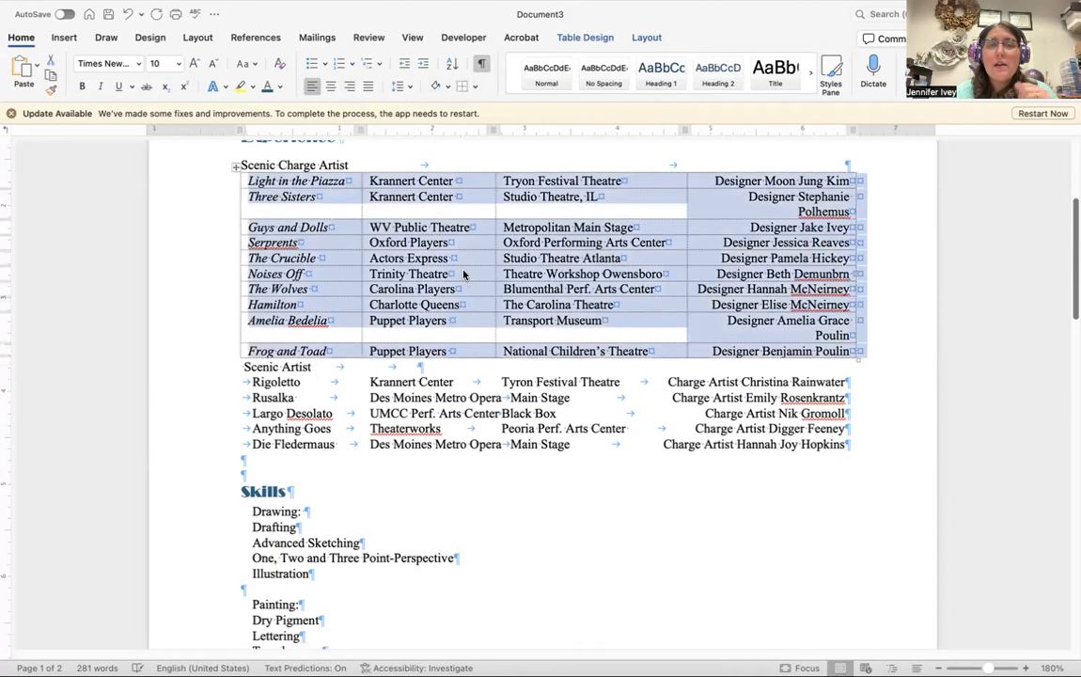
pyautogui.click(470, 274)
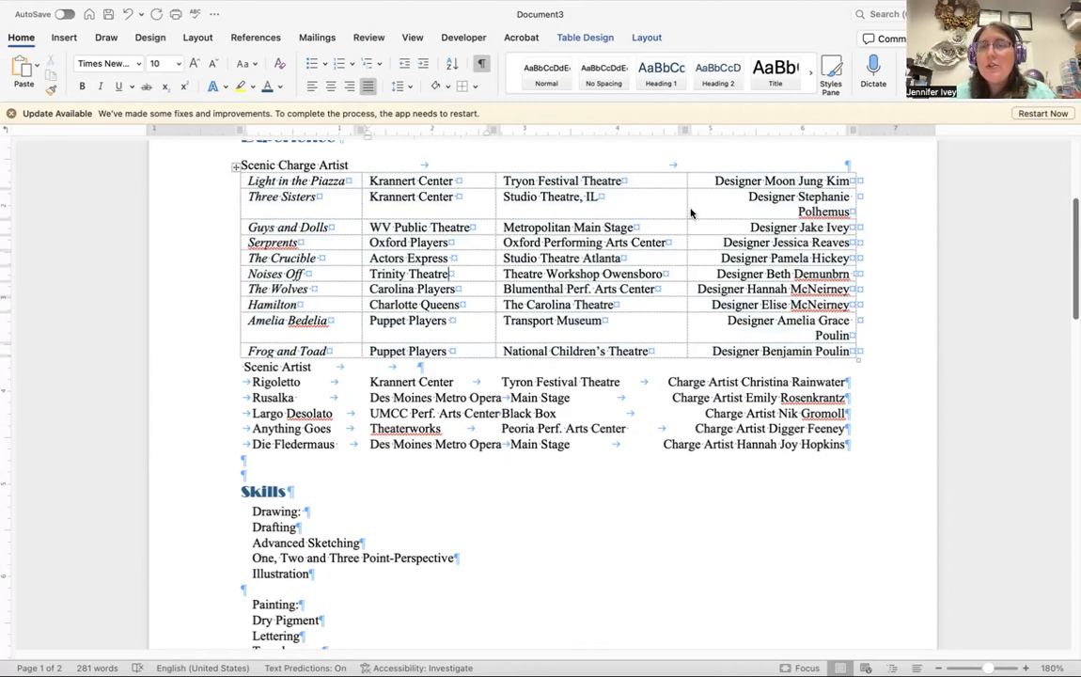
# Widen the designer column so each name fits on one line, and widen the Three Sisters designer cell further on its own
pyautogui.moveTo(687, 205); pyautogui.dragTo(676, 209)
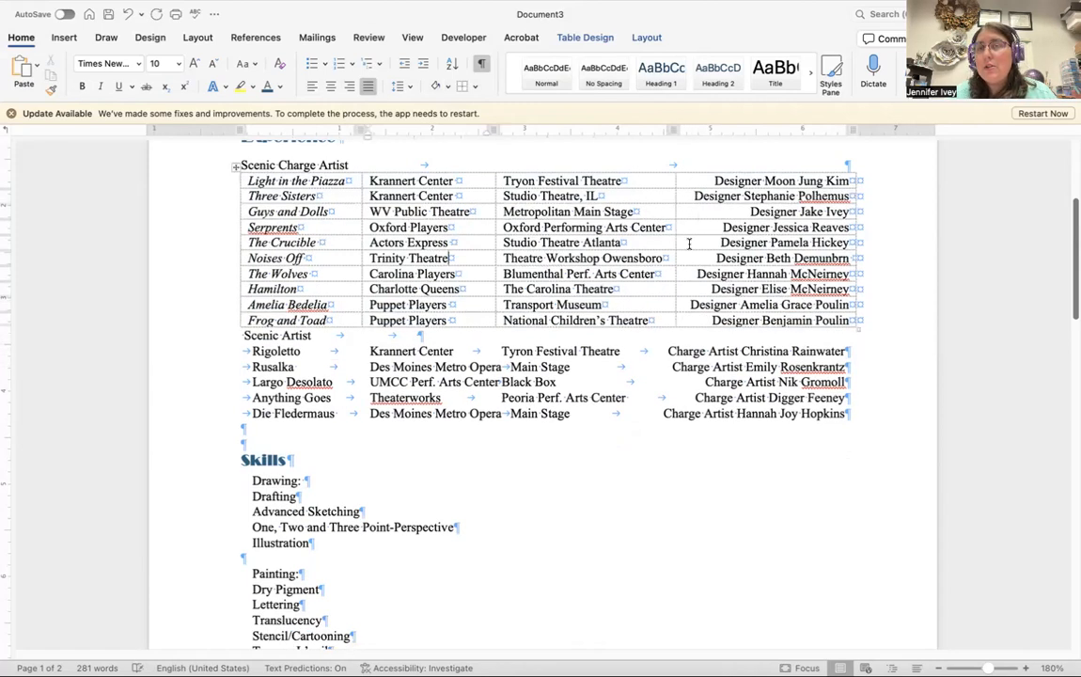
pyautogui.click(672, 200)
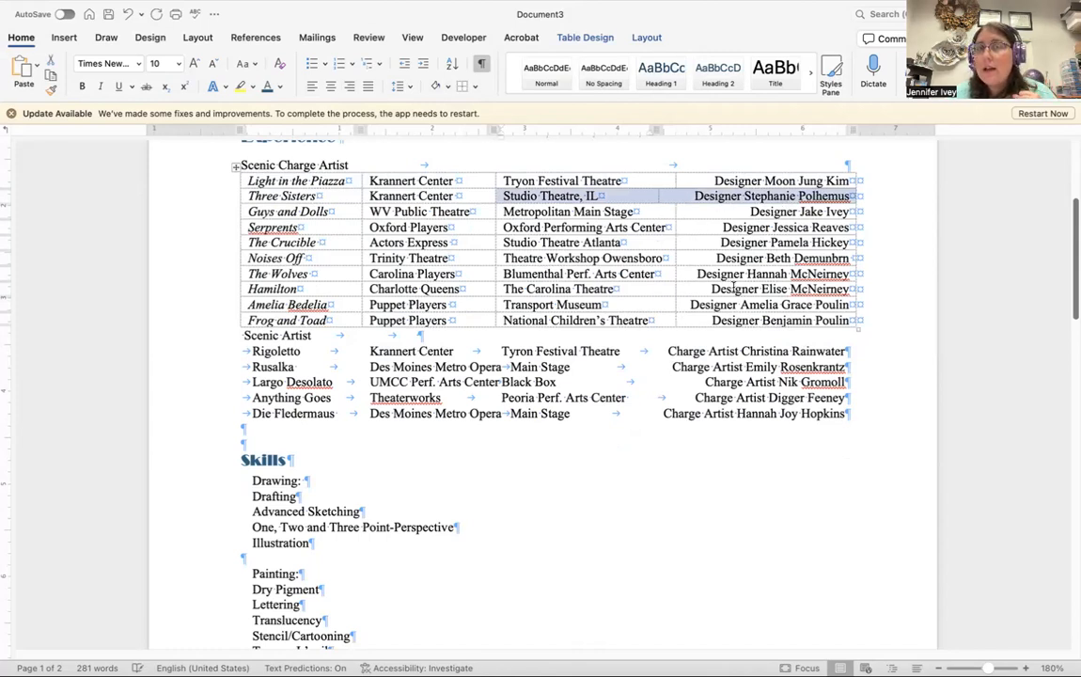
# Convert the five Scenic Artist entries into a six-column table with automatic column width, separating the text at tabs
pyautogui.scroll(-1, 661, 252)
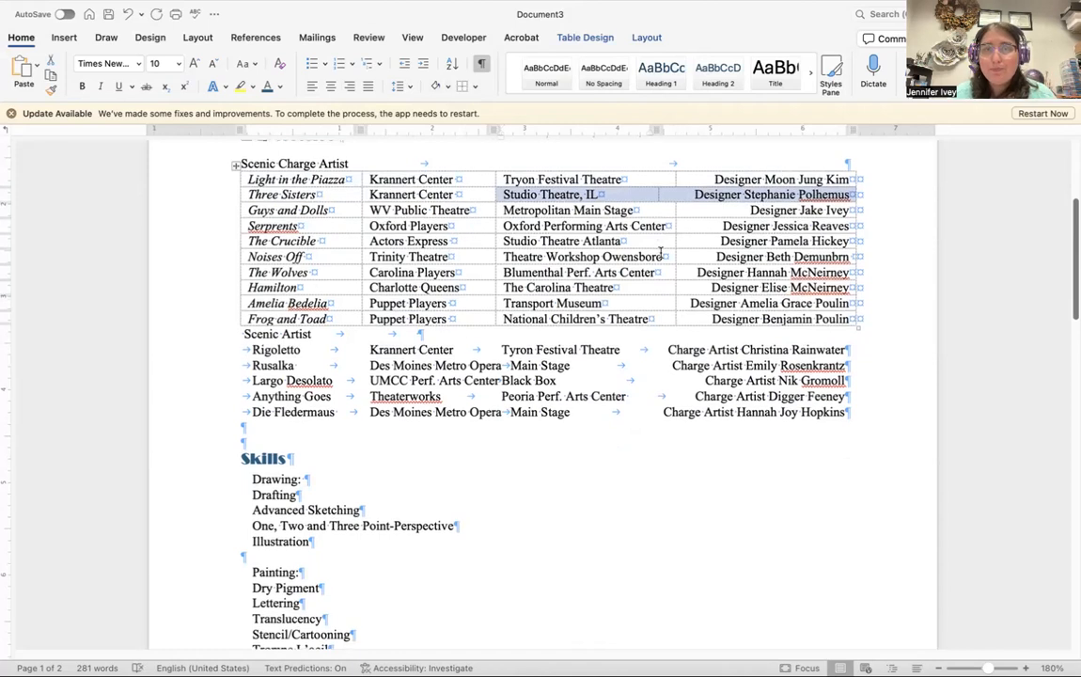
pyautogui.scroll(2, 661, 252)
pyautogui.scroll(1, 661, 261)
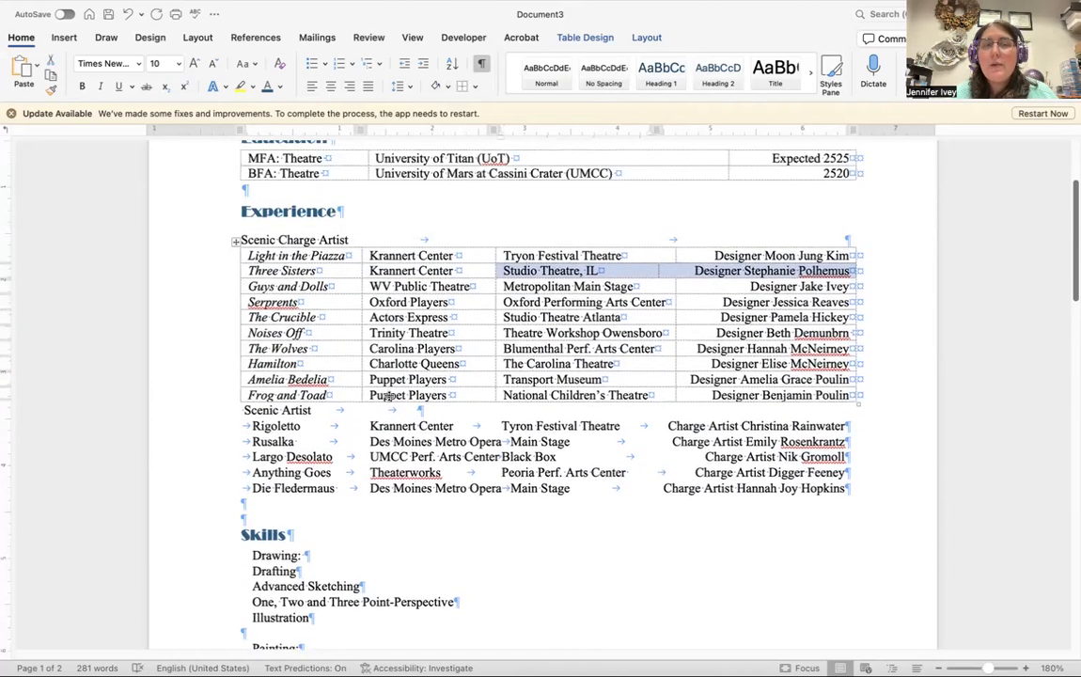
pyautogui.click(249, 426)
pyautogui.moveTo(241, 426); pyautogui.dragTo(244, 491)
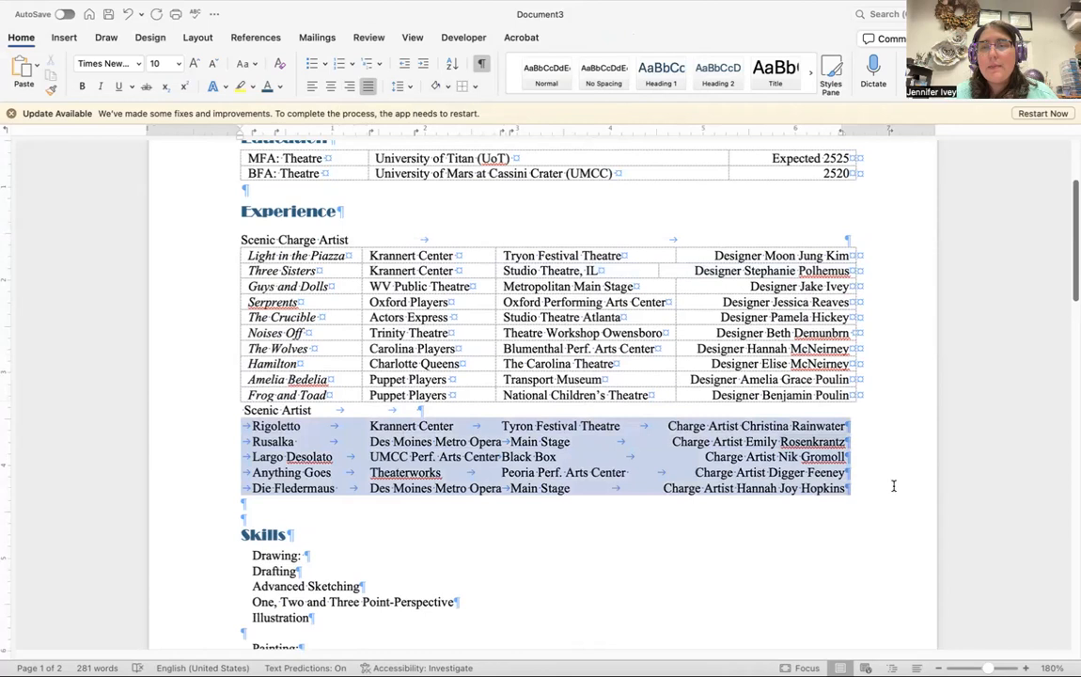
pyautogui.click(63, 39)
pyautogui.click(105, 65)
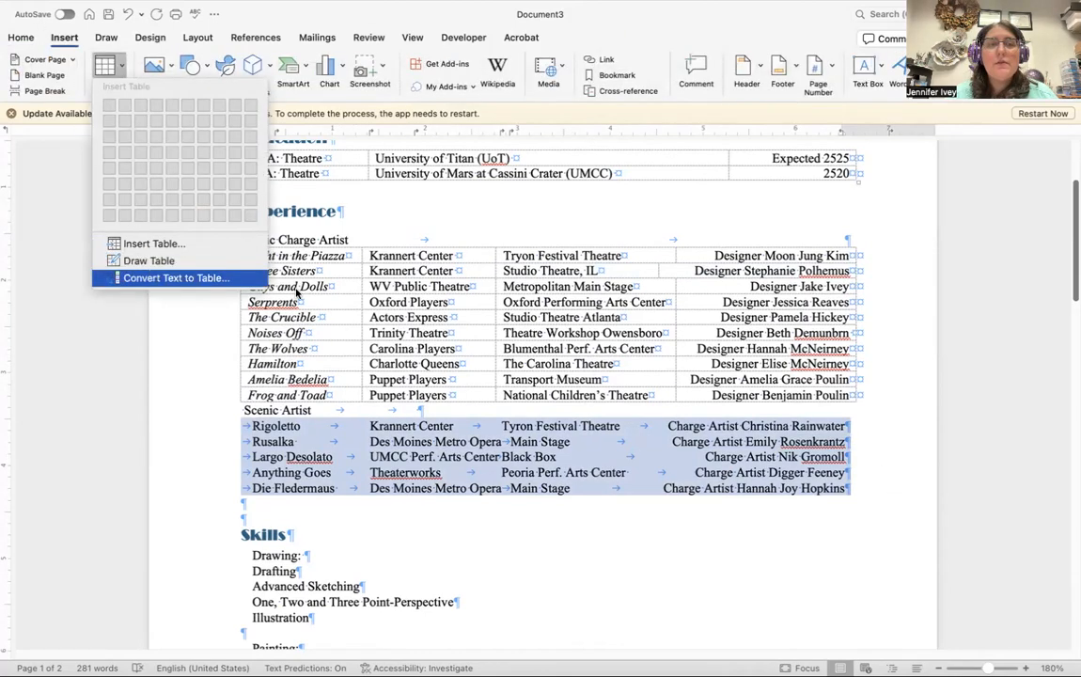
pyautogui.click(165, 279)
pyautogui.click(636, 349)
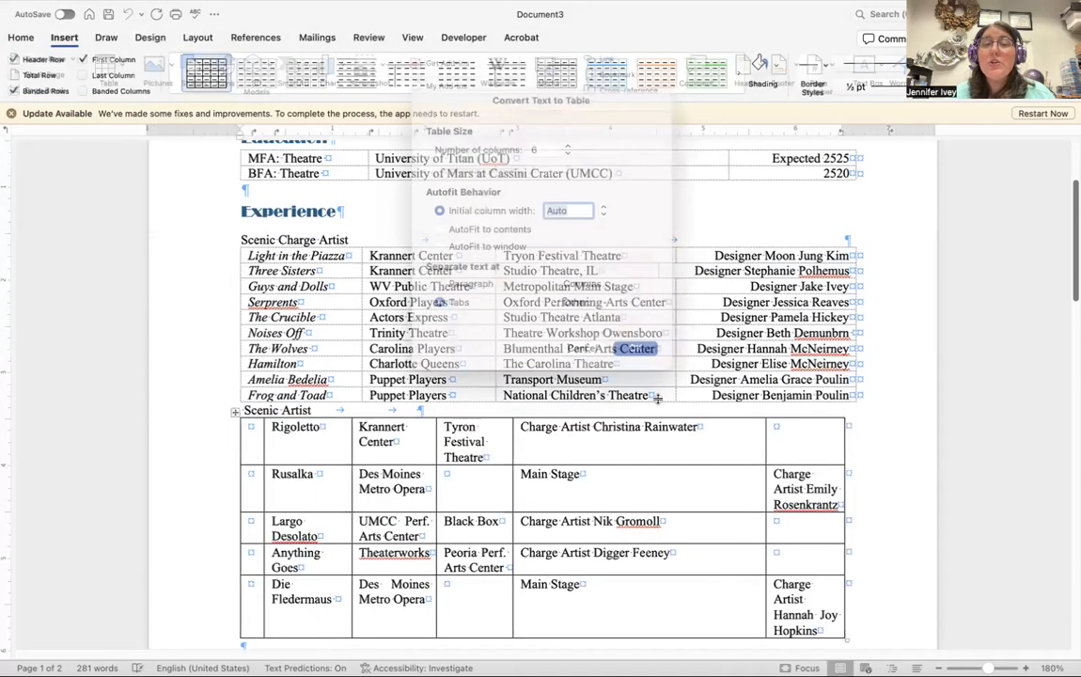
# Delete the entire empty first column of the Scenic Artist table
pyautogui.rightClick(250, 449)
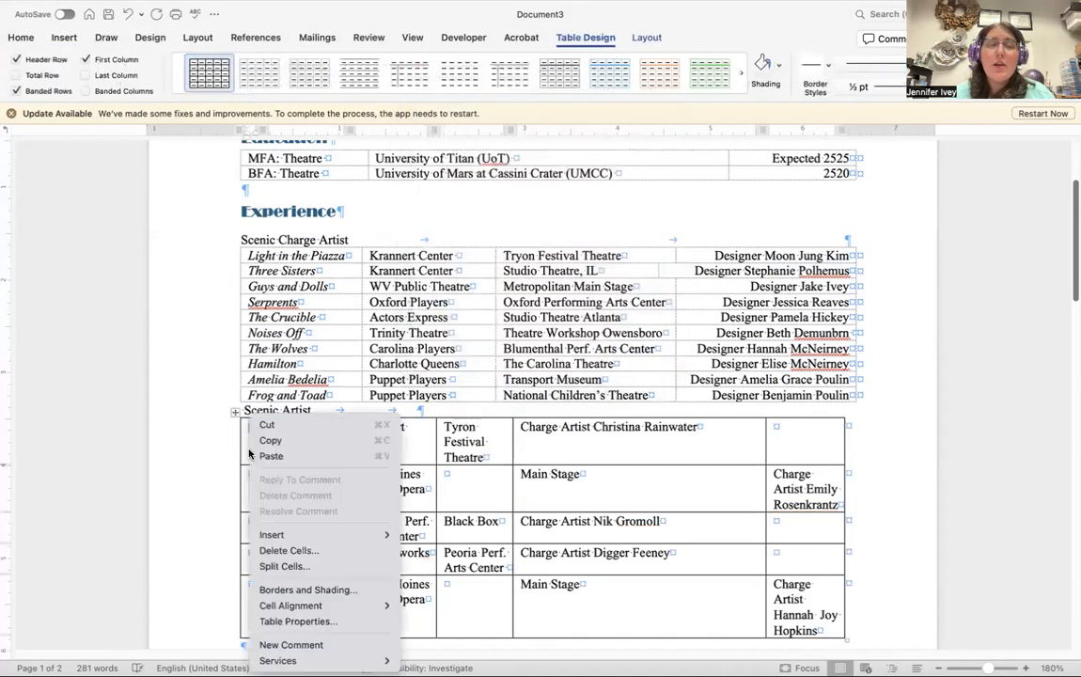
pyautogui.click(307, 493)
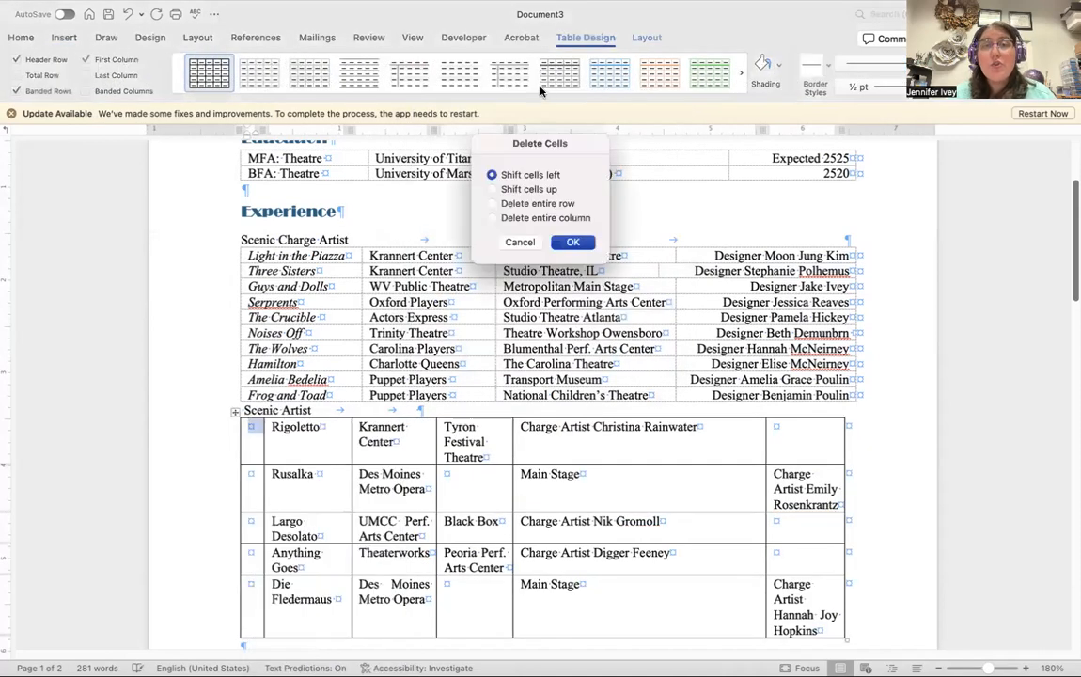
pyautogui.click(523, 218)
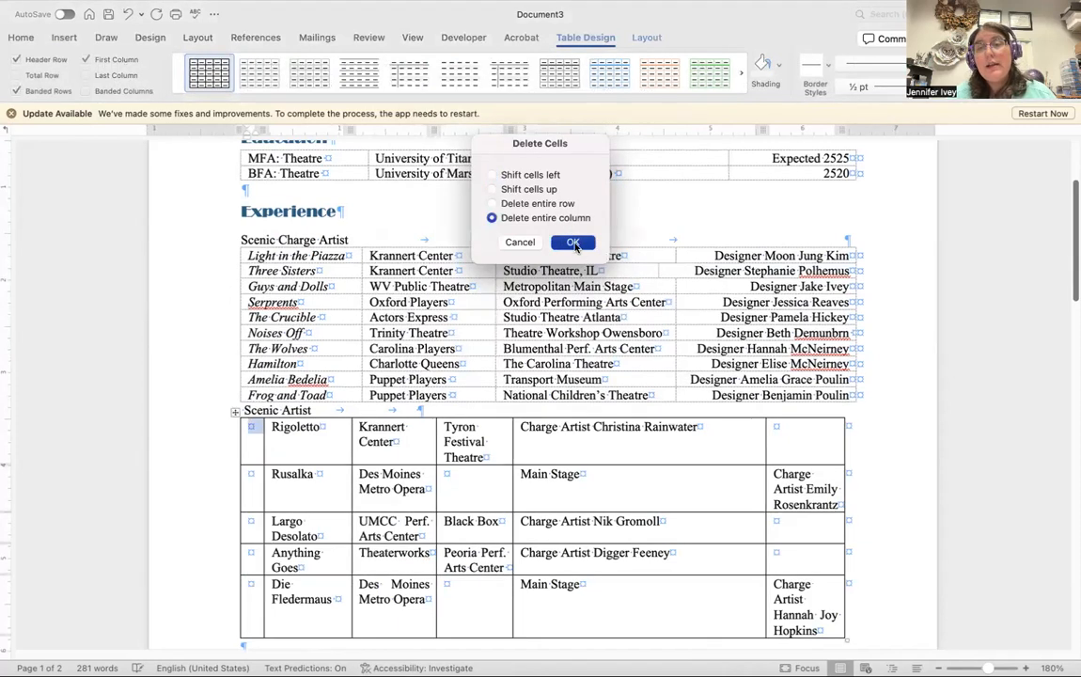
pyautogui.click(573, 241)
# Move Main Stage in the Rusalka row into the empty third-column cell
pyautogui.click(791, 449)
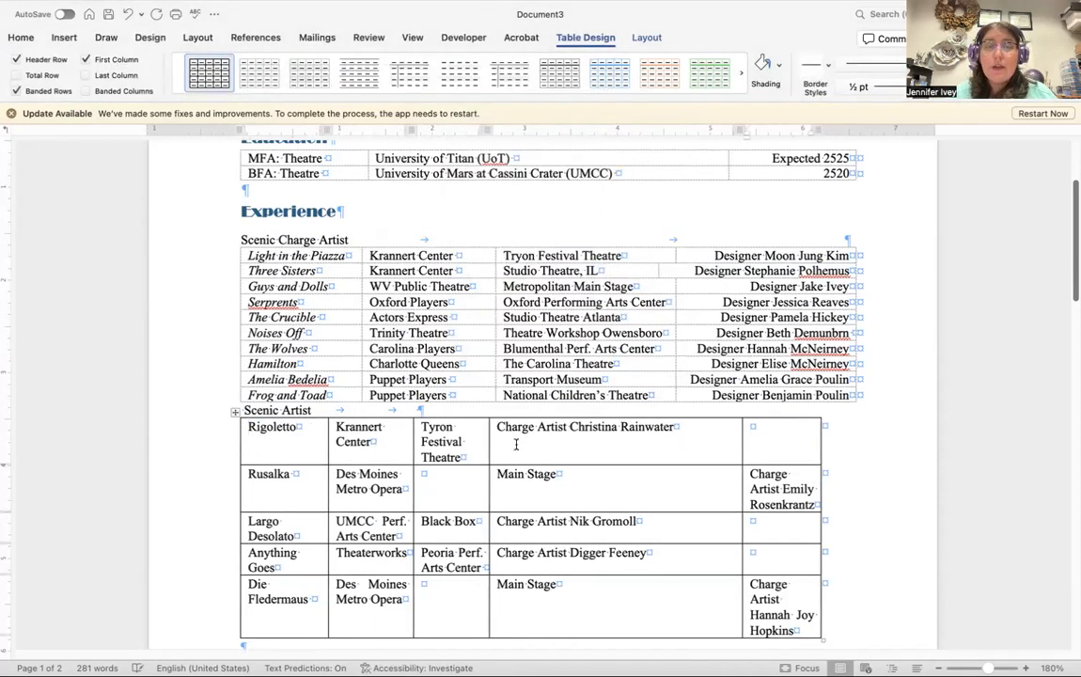
pyautogui.moveTo(438, 472); pyautogui.dragTo(776, 491)
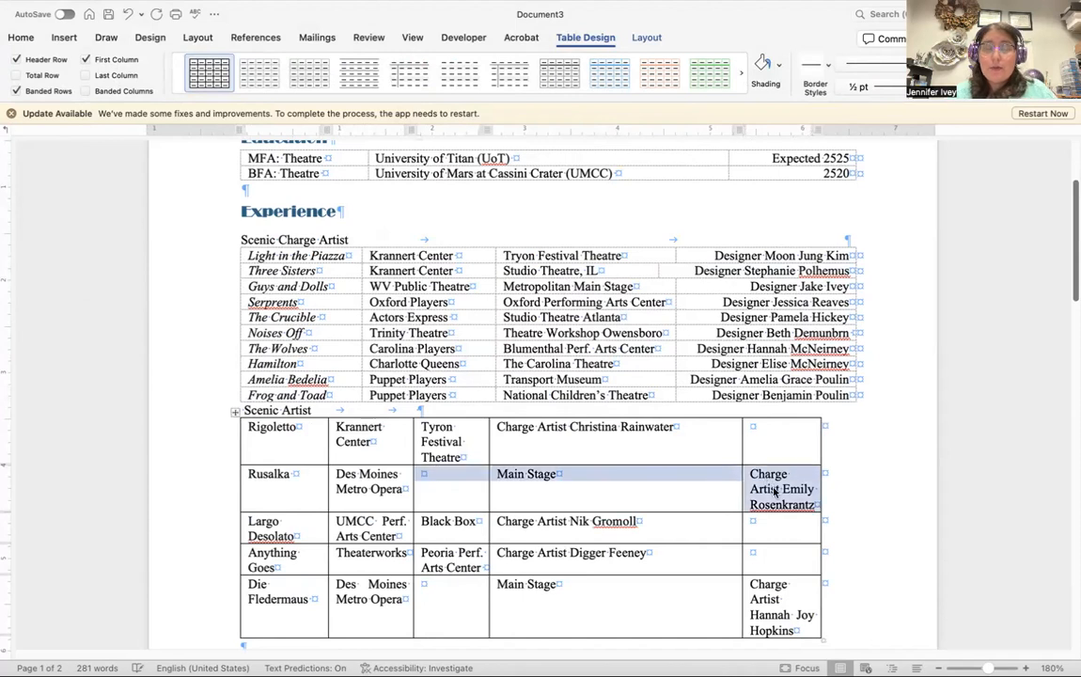
pyautogui.click(477, 479)
pyautogui.doubleClick(476, 479)
pyautogui.click(590, 494)
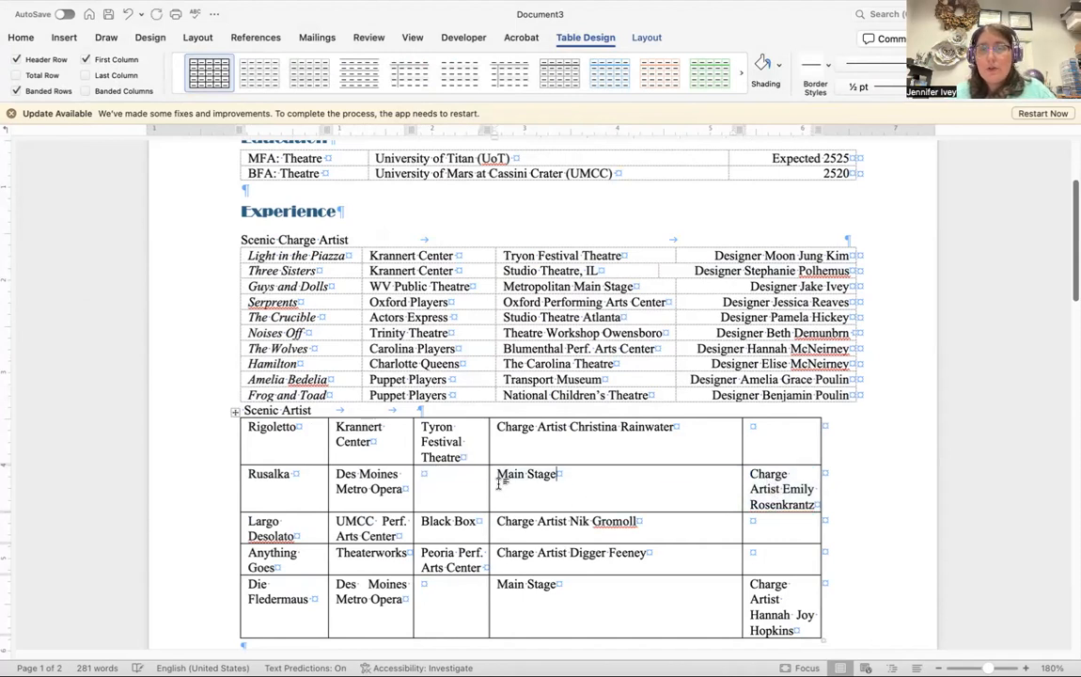
pyautogui.tripleClick(593, 484)
pyautogui.press('super+x')
pyautogui.click(473, 483)
pyautogui.press('super+v')
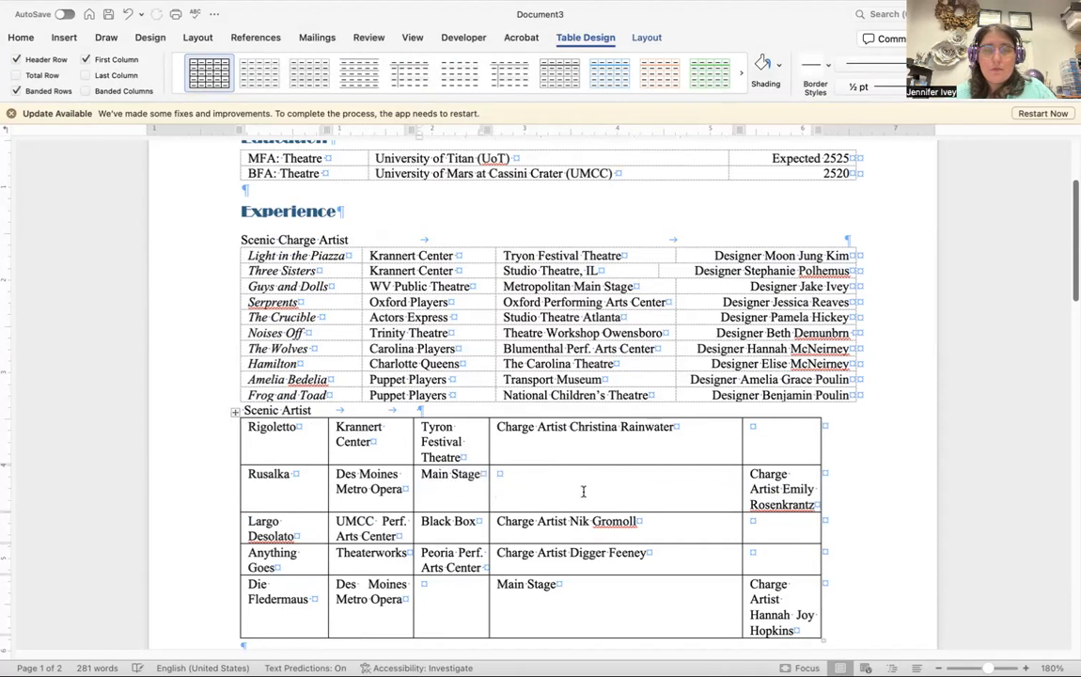
# Move the Rusalka row's charge artist credit from the last column into the fourth column
pyautogui.moveTo(751, 475); pyautogui.dragTo(805, 502)
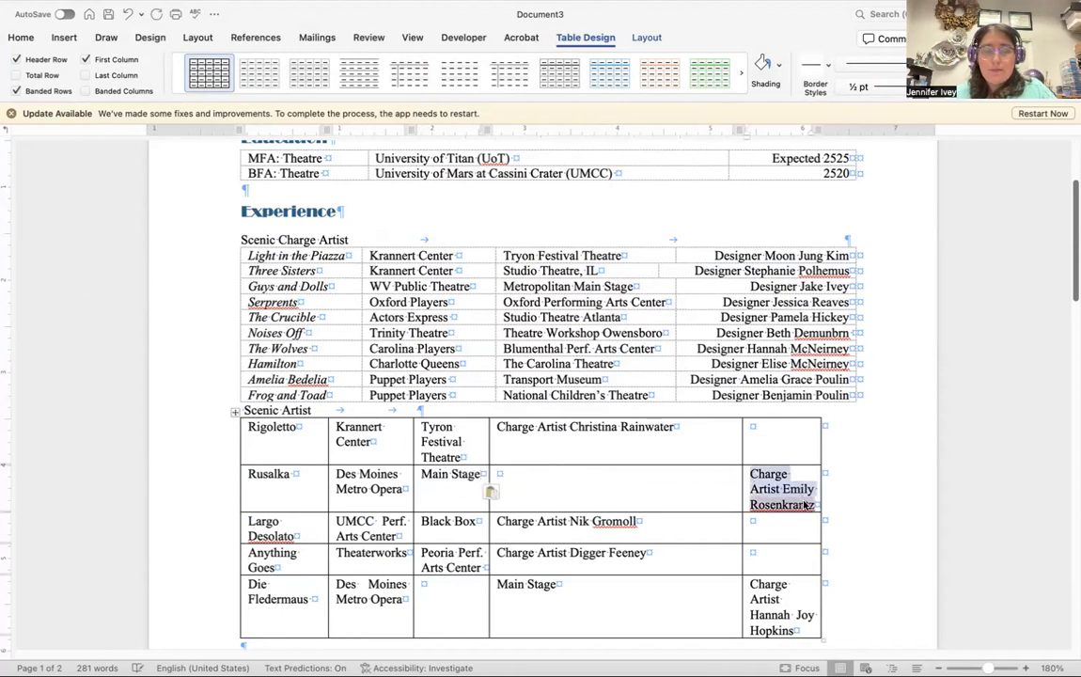
pyautogui.press('super+x')
pyautogui.click(635, 482)
pyautogui.press('super+v')
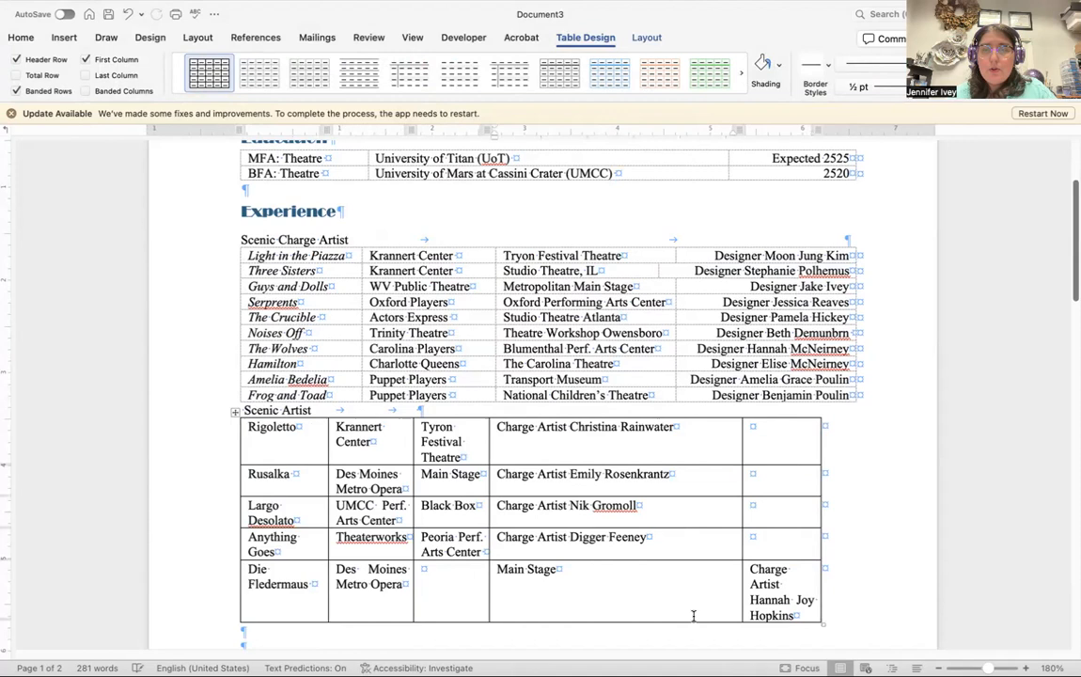
# Shift the Die Fledermaus row's Main Stage into the third column and its charge artist credit into the fourth
pyautogui.moveTo(561, 572); pyautogui.dragTo(499, 576)
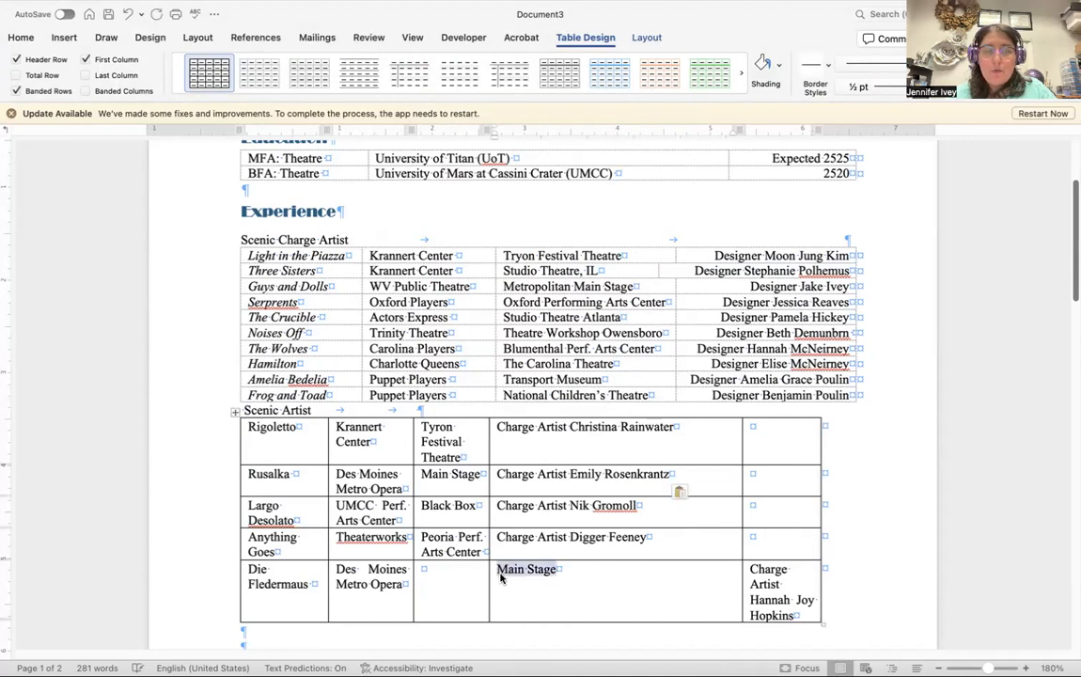
pyautogui.press('super+x')
pyautogui.click(434, 588)
pyautogui.press('super+v')
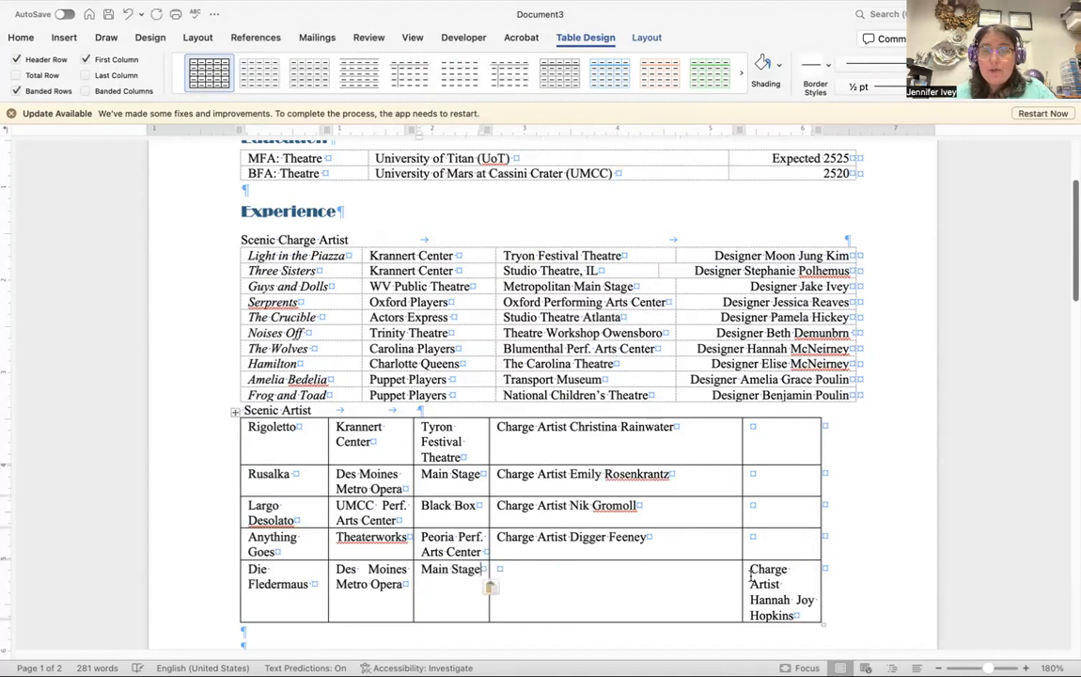
pyautogui.moveTo(751, 577); pyautogui.dragTo(801, 617)
pyautogui.press('super+x')
pyautogui.click(623, 580)
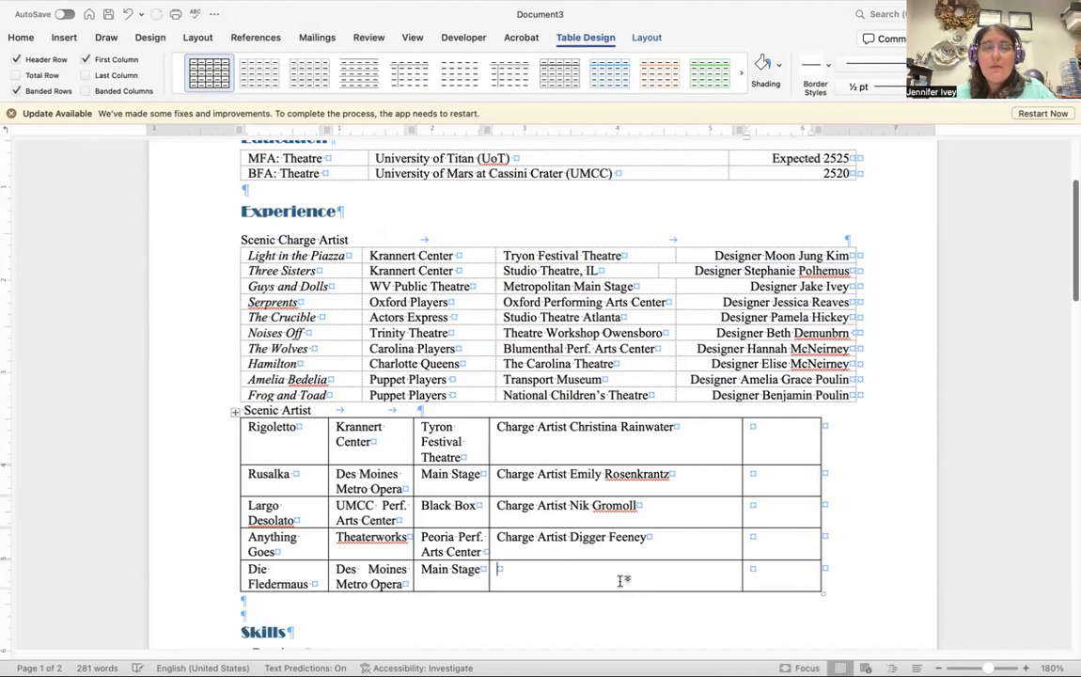
pyautogui.press('super+v')
# Delete the emptied last column of the Scenic Artist table
pyautogui.moveTo(778, 432); pyautogui.dragTo(778, 571)
pyautogui.rightClick(788, 555)
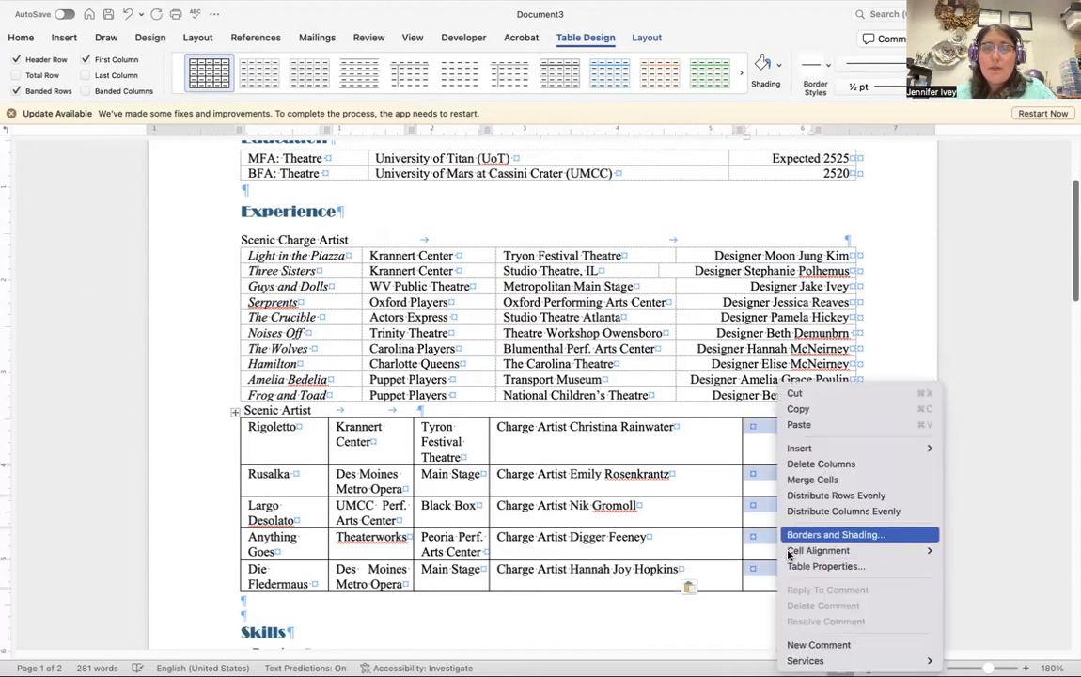
pyautogui.click(831, 465)
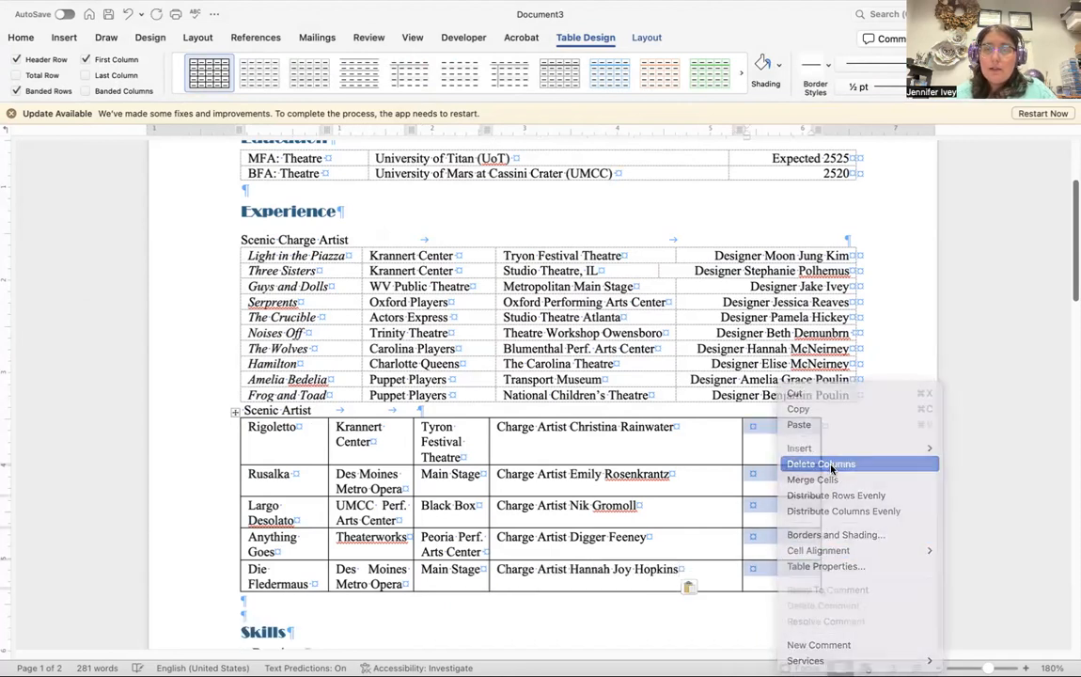
# Align the Scenic Artist table's right edge and all its column borders with those of the Scenic Charge Artist table above
pyautogui.moveTo(741, 450); pyautogui.dragTo(854, 396)
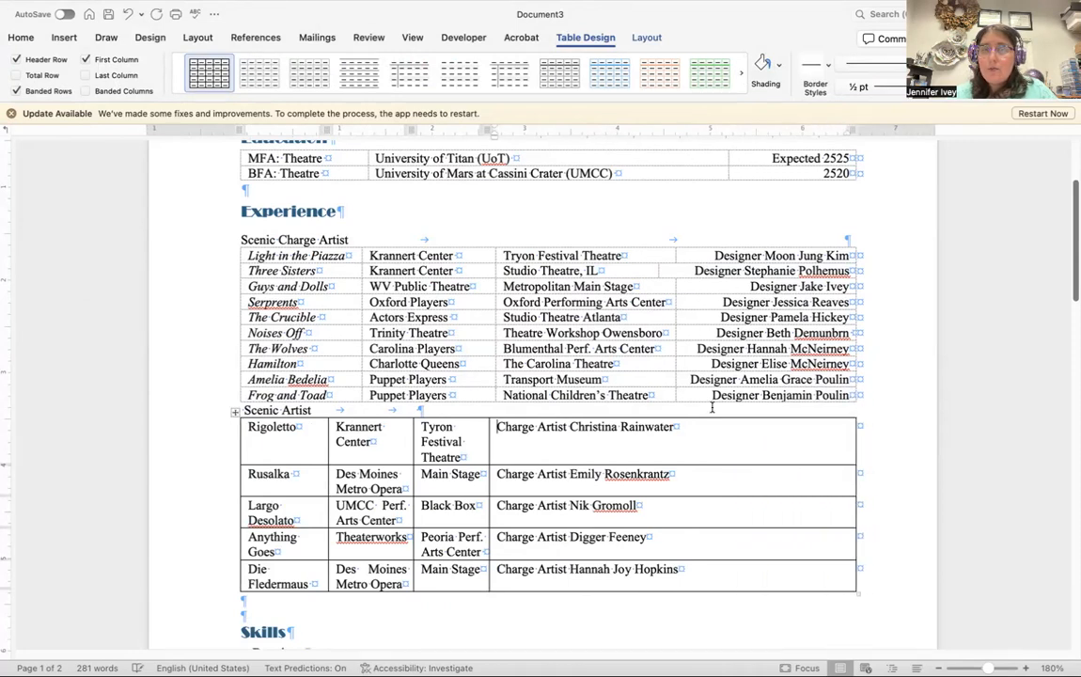
pyautogui.moveTo(488, 441); pyautogui.dragTo(675, 401)
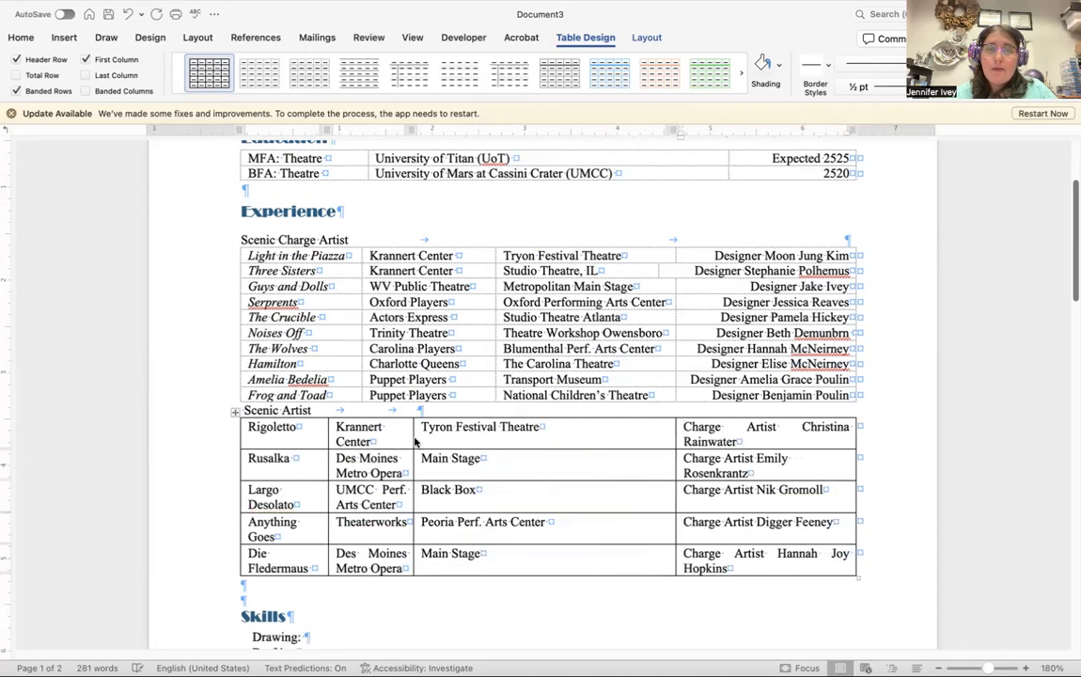
pyautogui.moveTo(414, 442); pyautogui.dragTo(497, 442)
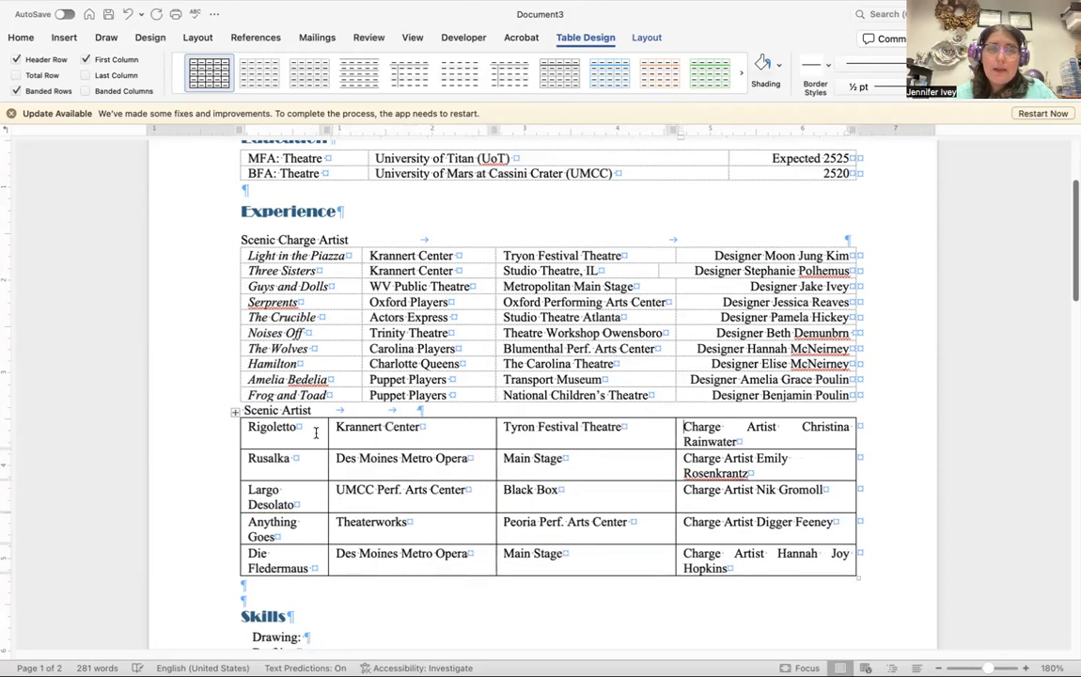
pyautogui.moveTo(327, 432); pyautogui.dragTo(360, 396)
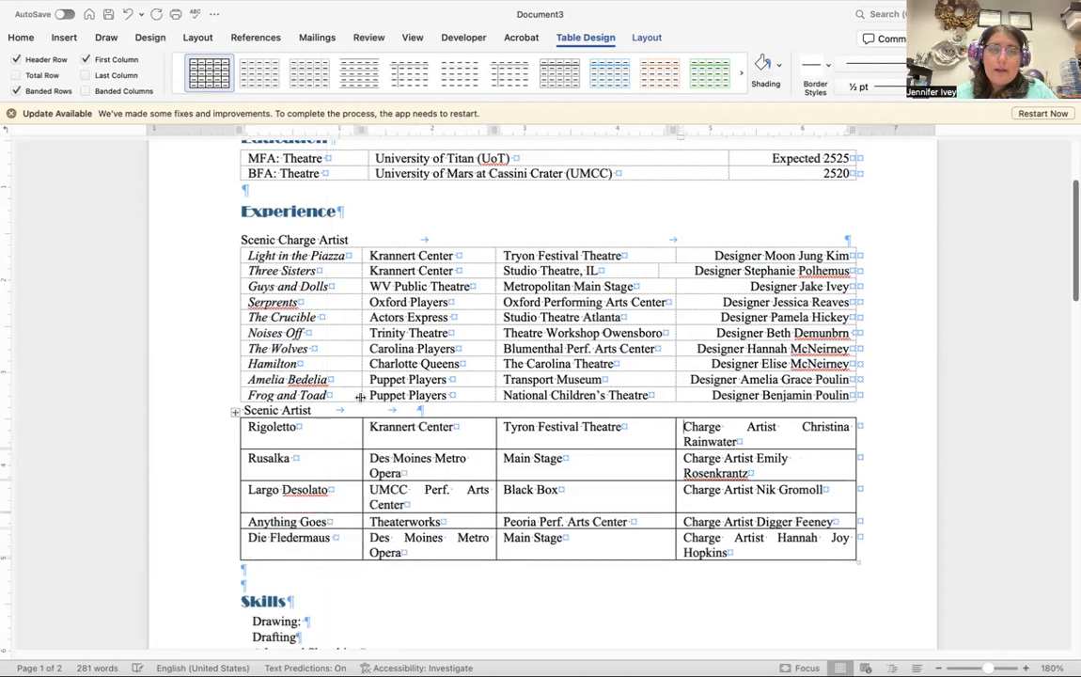
# Right-align the charge artist column and italicize the show titles in the Scenic Artist table
pyautogui.moveTo(777, 556); pyautogui.dragTo(716, 411)
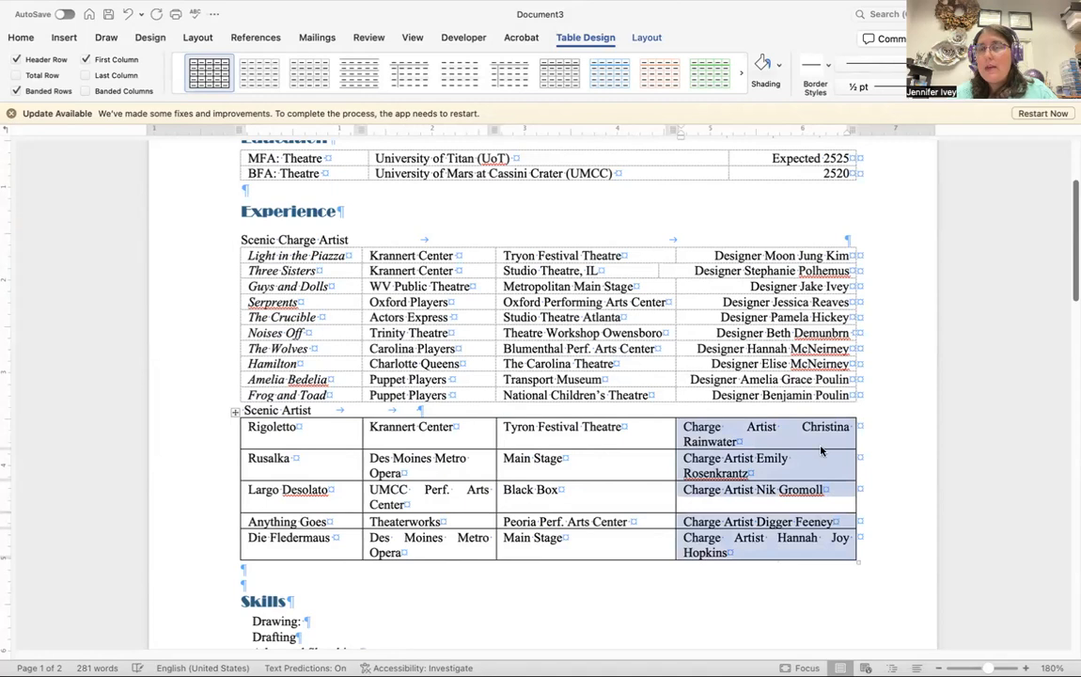
pyautogui.click(23, 37)
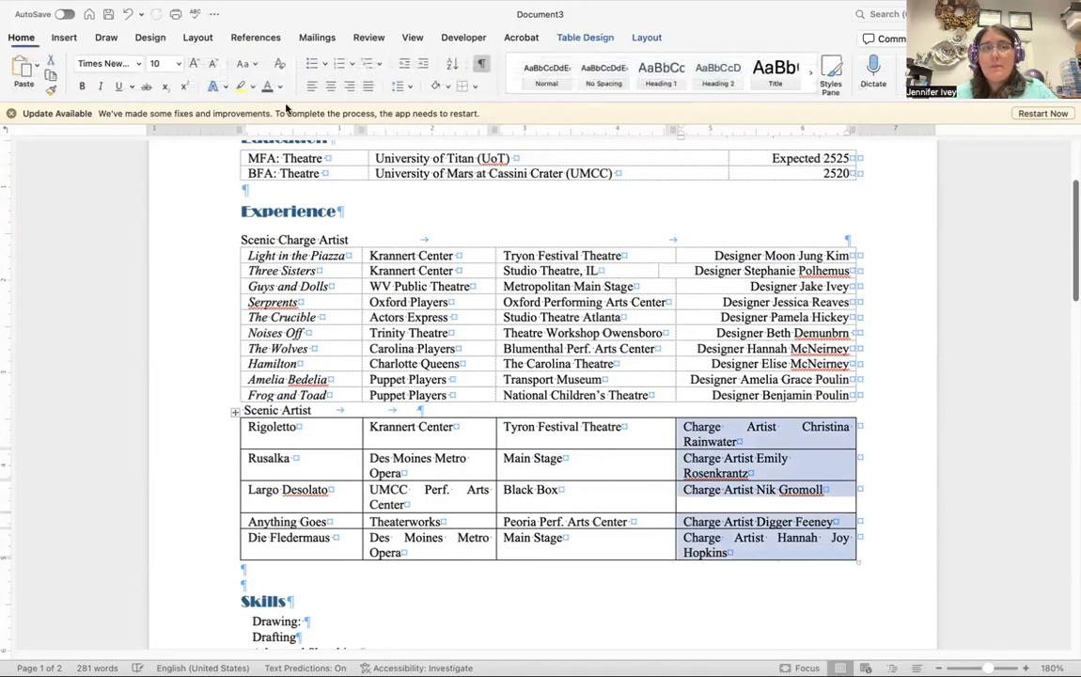
pyautogui.click(350, 86)
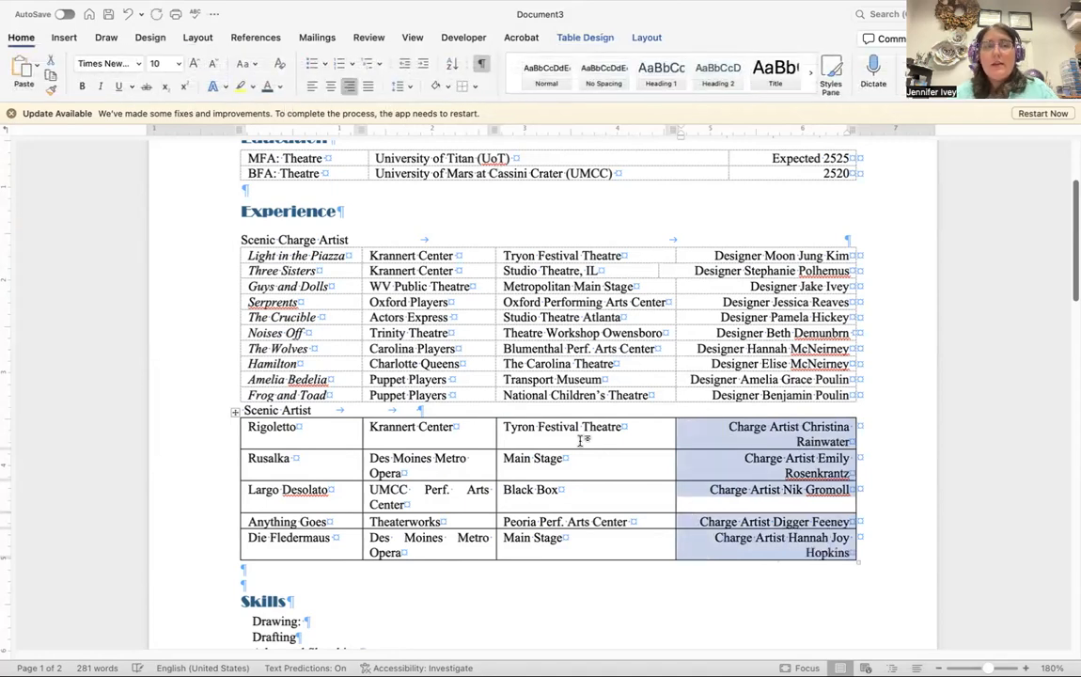
pyautogui.moveTo(345, 537); pyautogui.dragTo(273, 426)
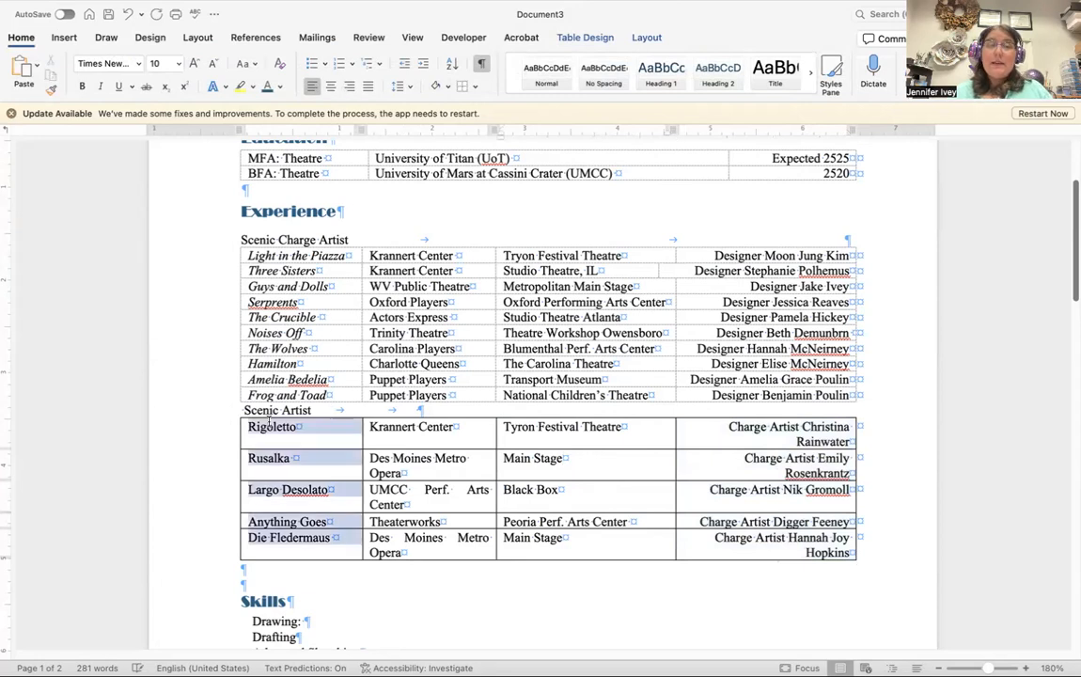
pyautogui.click(100, 85)
# Widen the Scenic Artist company and charge artist columns to fit single lines, and extend the Scenic Charge Artist table's right edge to match
pyautogui.click(481, 435)
pyautogui.moveTo(496, 435); pyautogui.dragTo(522, 436)
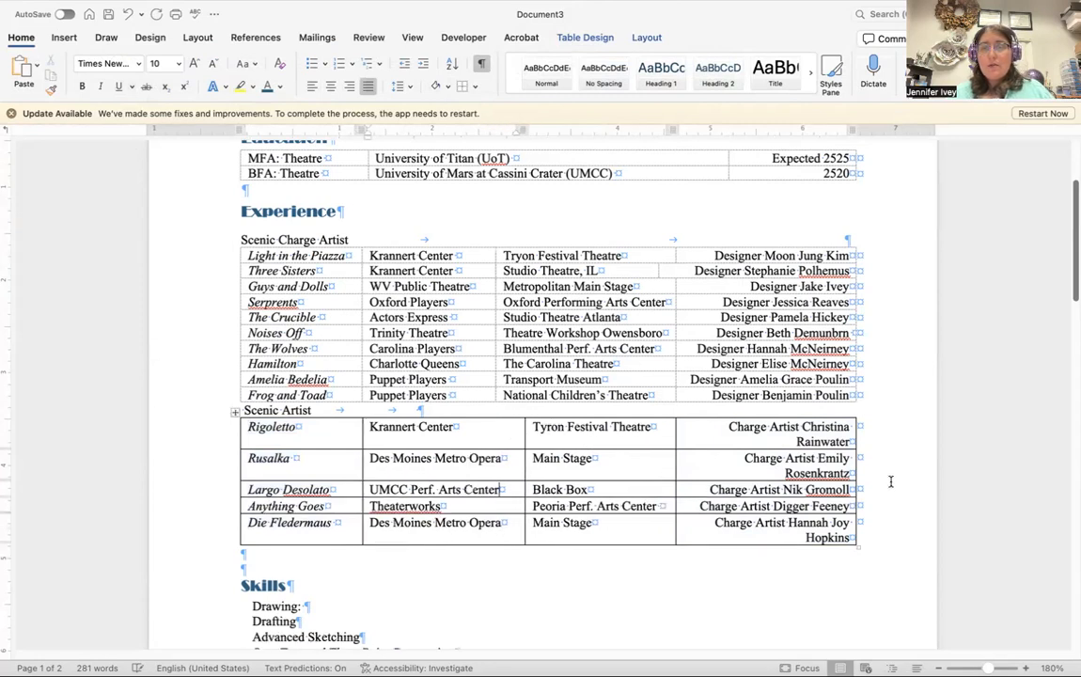
pyautogui.moveTo(856, 441); pyautogui.dragTo(892, 441)
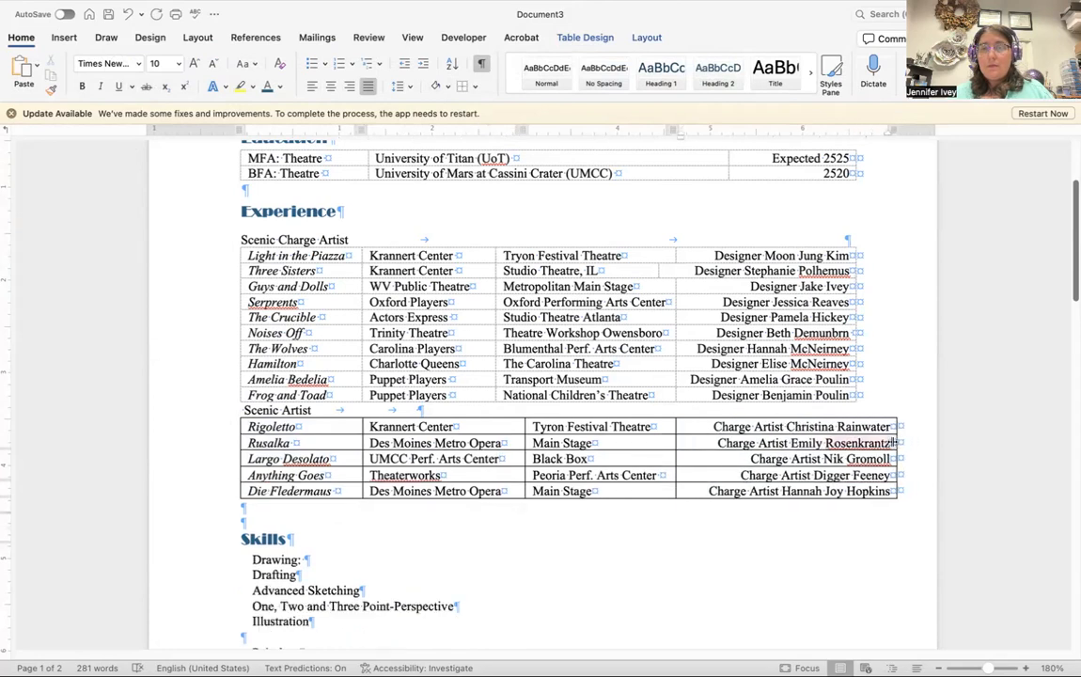
pyautogui.moveTo(856, 365); pyautogui.dragTo(889, 407)
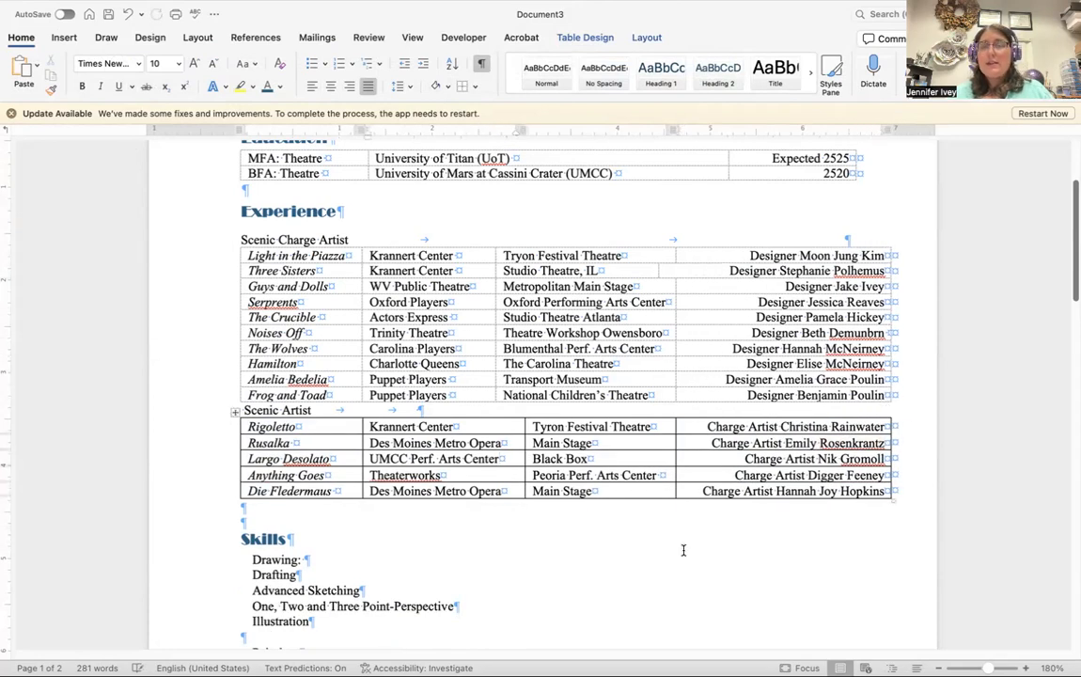
# Remove all borders from the Scenic Artist table
pyautogui.click(235, 411)
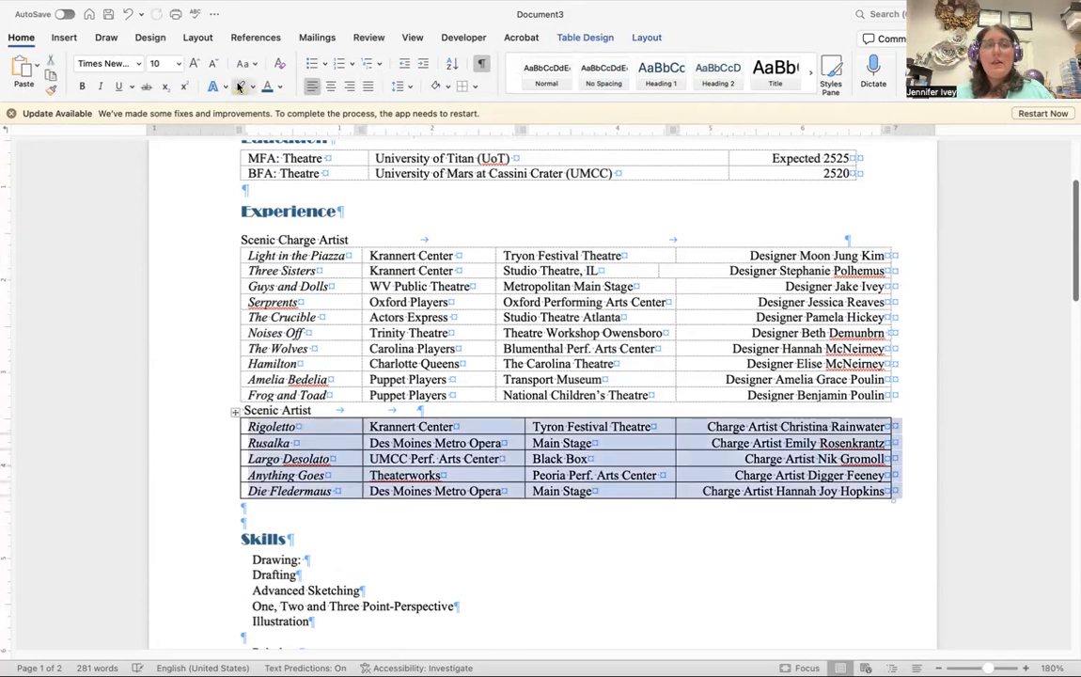
pyautogui.click(463, 88)
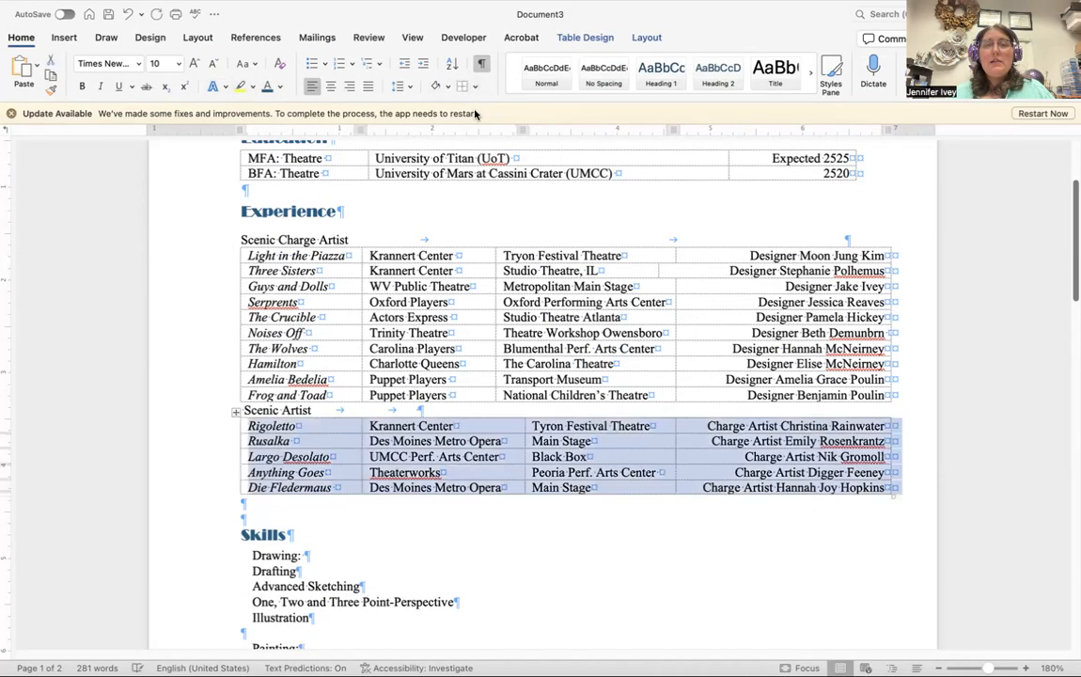
pyautogui.click(556, 564)
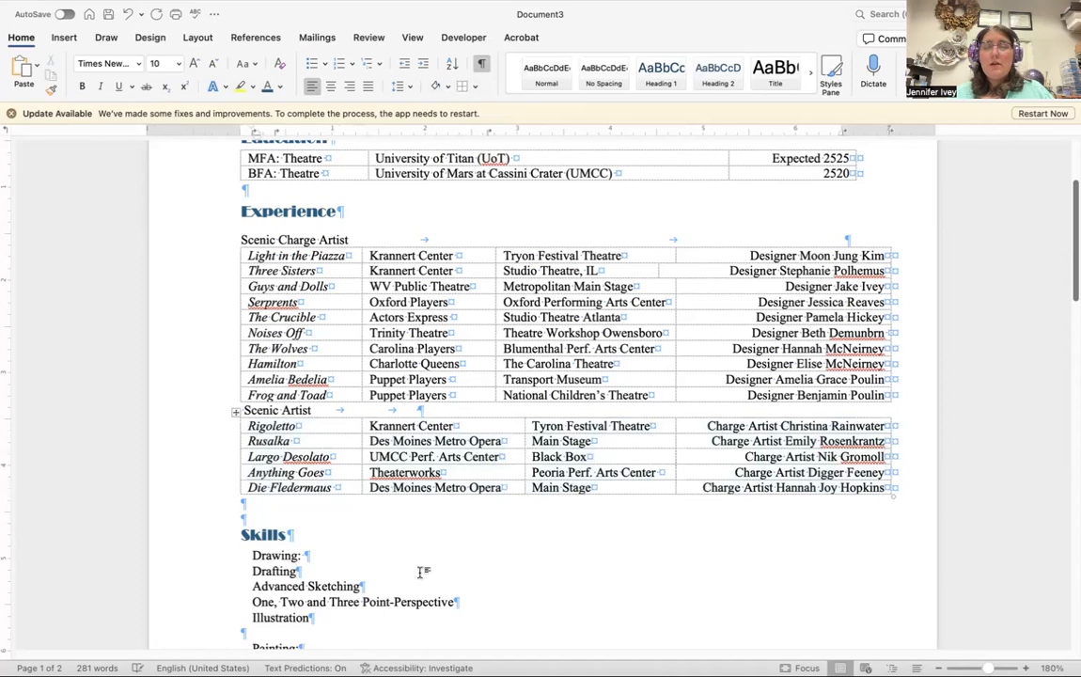
# Add three blank lines above the Drawing list and insert a table of four columns and seven rows under the Skills heading
pyautogui.scroll(3, 607, 488)
pyautogui.scroll(-3, 607, 488)
pyautogui.scroll(-5, 414, 532)
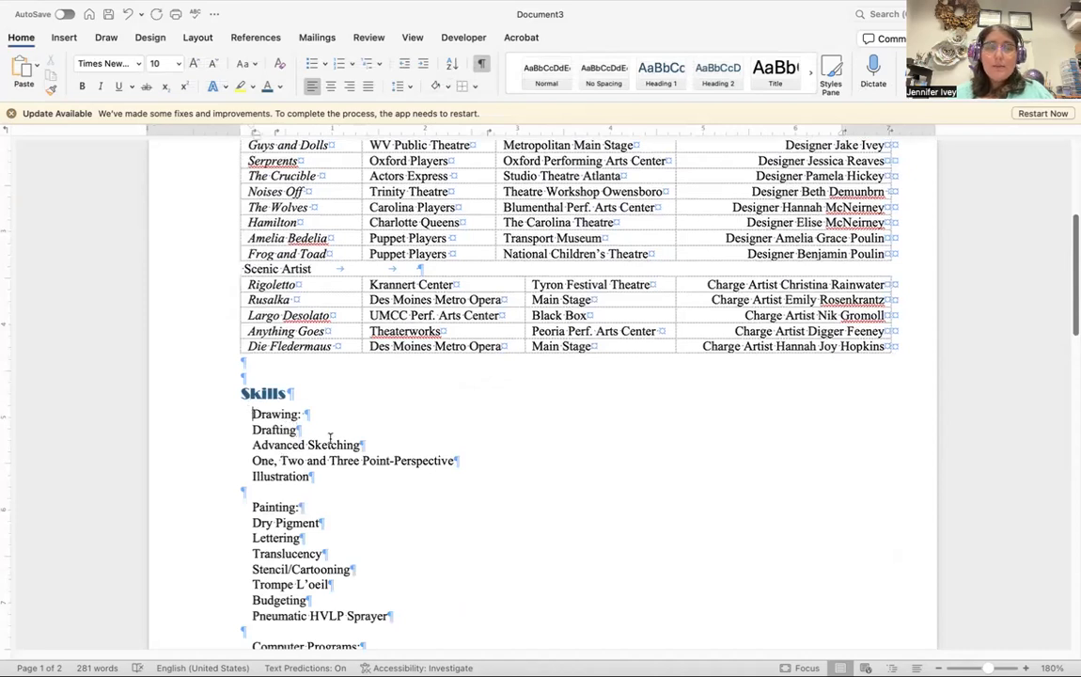
pyautogui.scroll(-5, 229, 414)
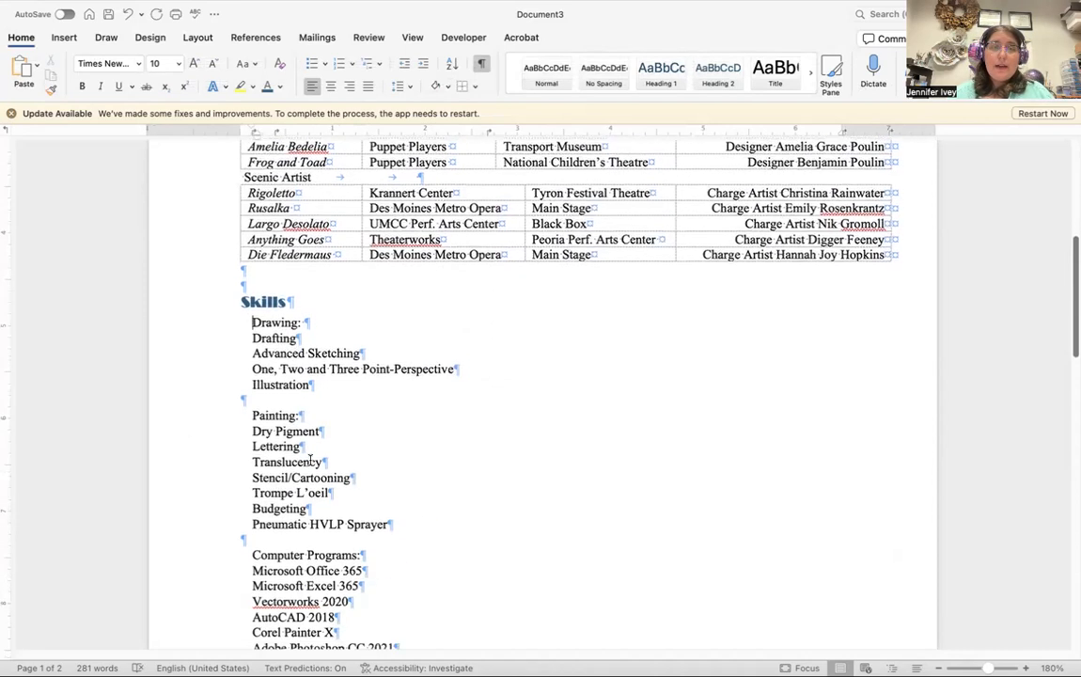
pyautogui.scroll(1, 479, 276)
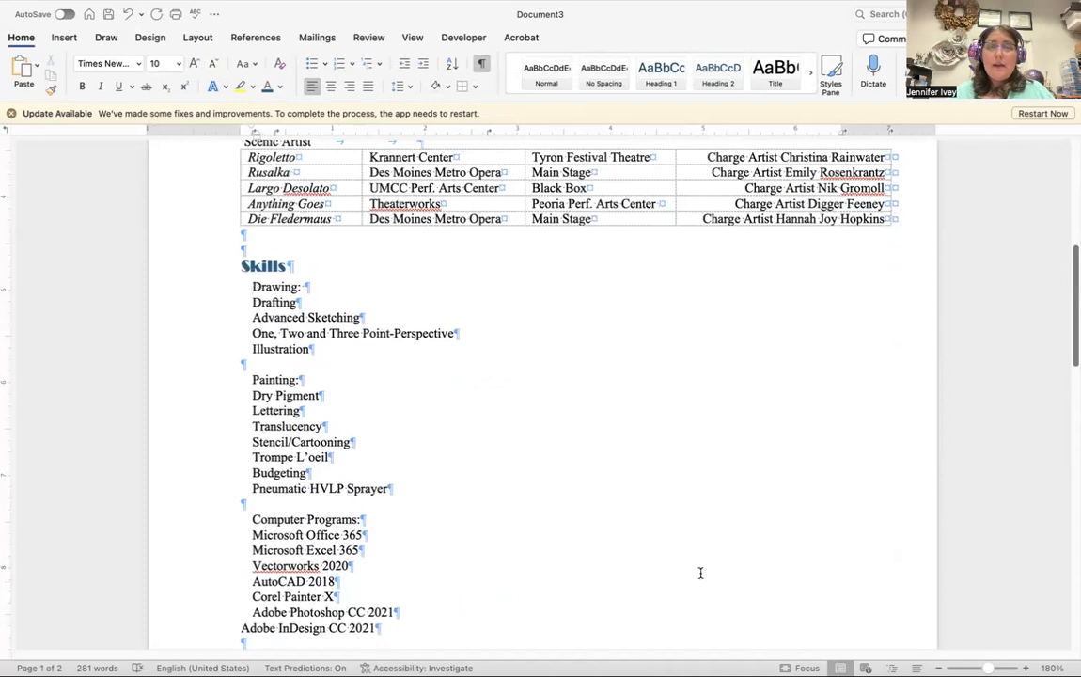
pyautogui.press('Return')
pyautogui.press('Return')
pyautogui.press('Return')
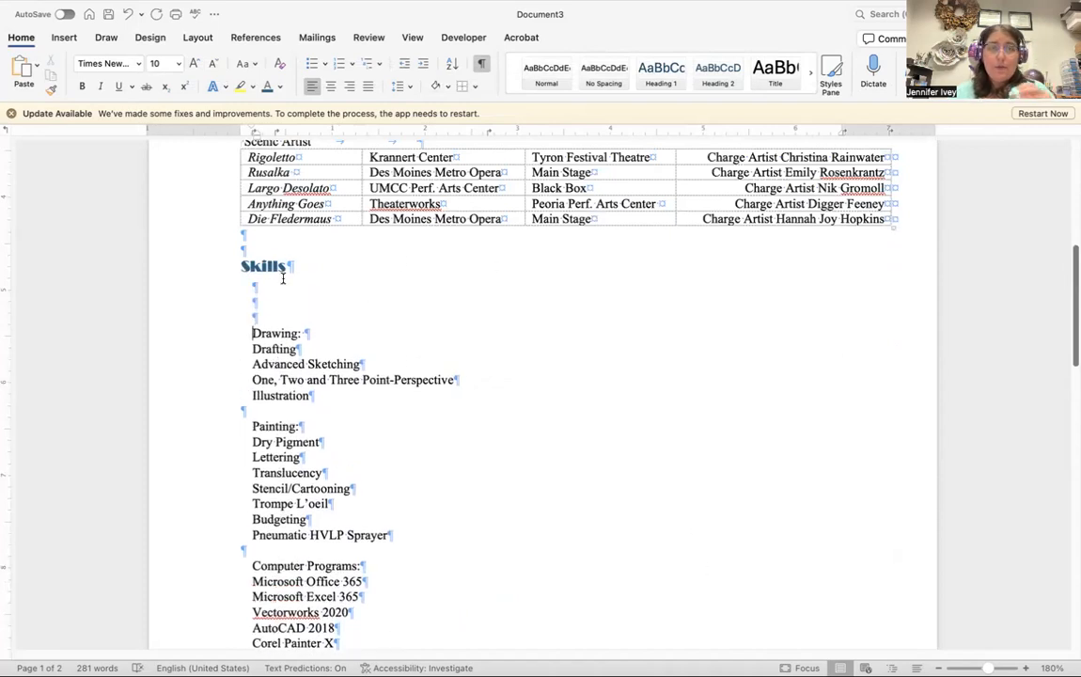
pyautogui.click(63, 37)
pyautogui.click(108, 80)
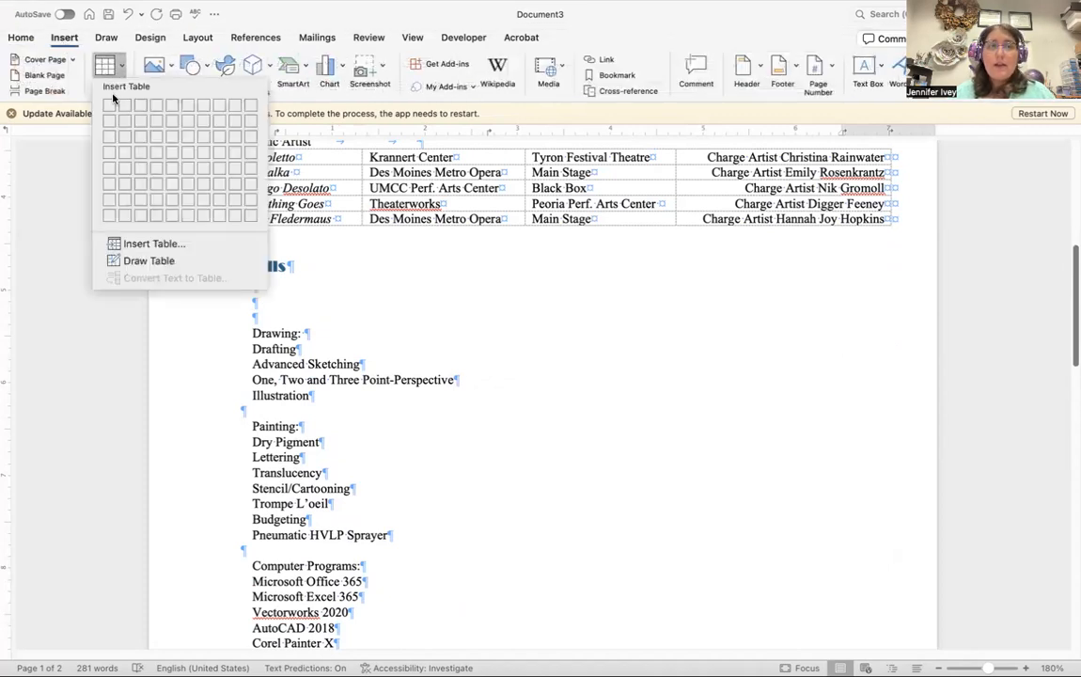
pyautogui.click(165, 198)
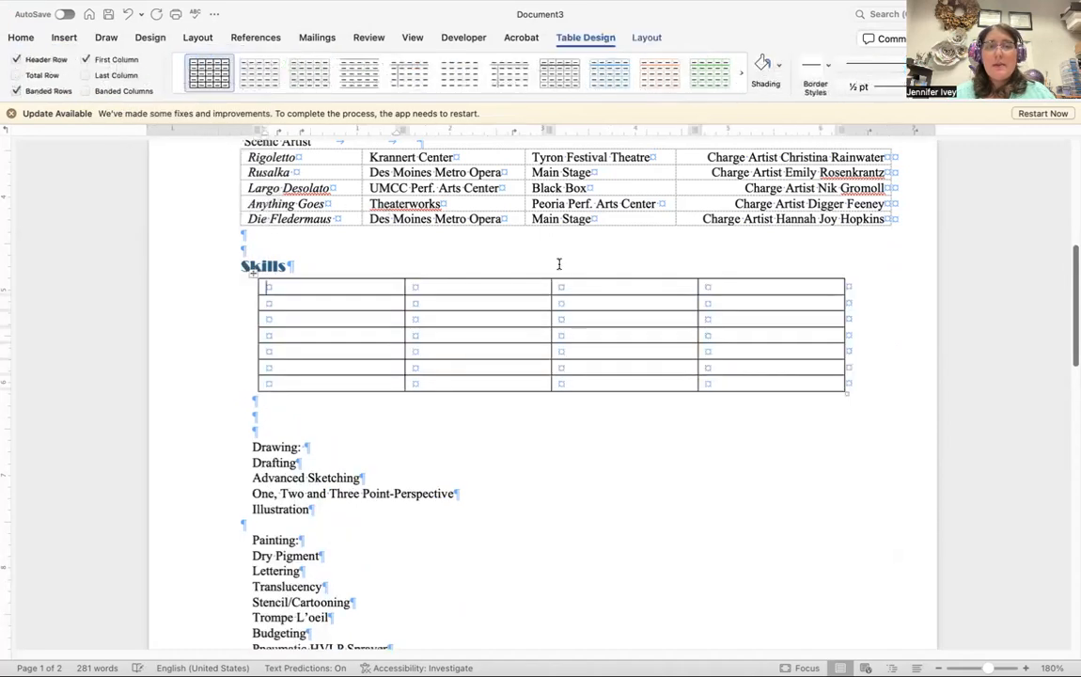
# Copy the Drawing list from the heading through Illustration and delete it from below the Skills table
pyautogui.click(414, 427)
pyautogui.moveTo(314, 452); pyautogui.dragTo(221, 440)
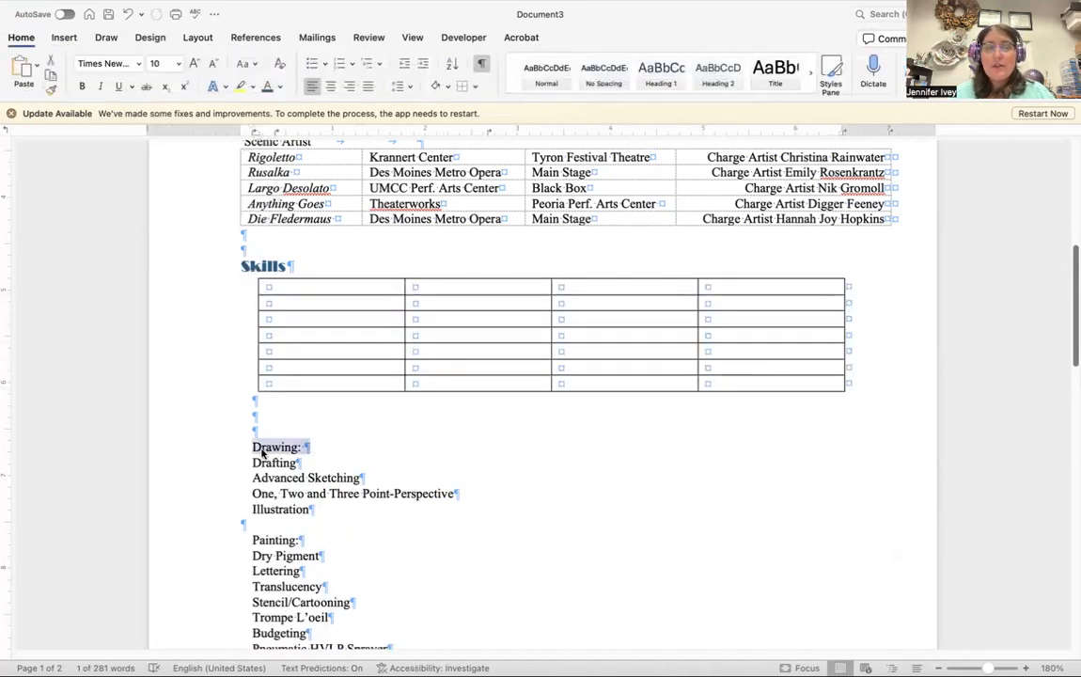
pyautogui.moveTo(325, 509); pyautogui.dragTo(246, 447)
pyautogui.press('super+c')
pyautogui.press('BackSpace')
pyautogui.click(278, 275)
pyautogui.click(270, 292)
pyautogui.press('super+v')
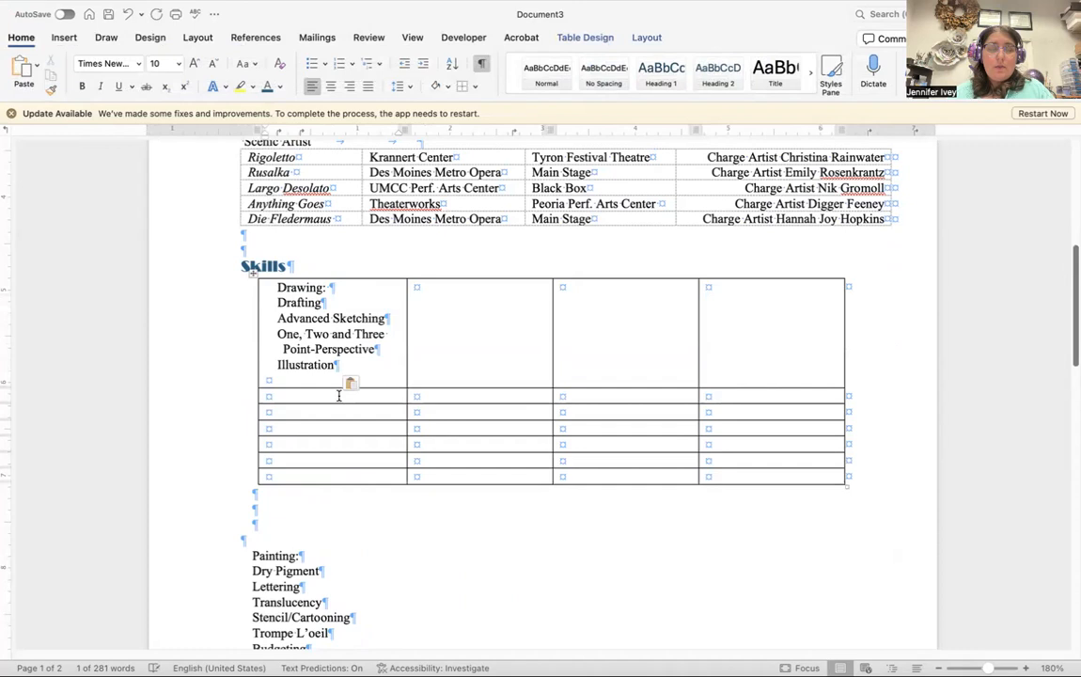
pyautogui.press('super+z')
# Paste the Drawing list down the Skills table's first column and copy the Painting list into the second column
pyautogui.moveTo(273, 288)
pyautogui.mouseDown()
pyautogui.moveTo(306, 329)
pyautogui.moveTo(321, 390)
pyautogui.mouseUp()
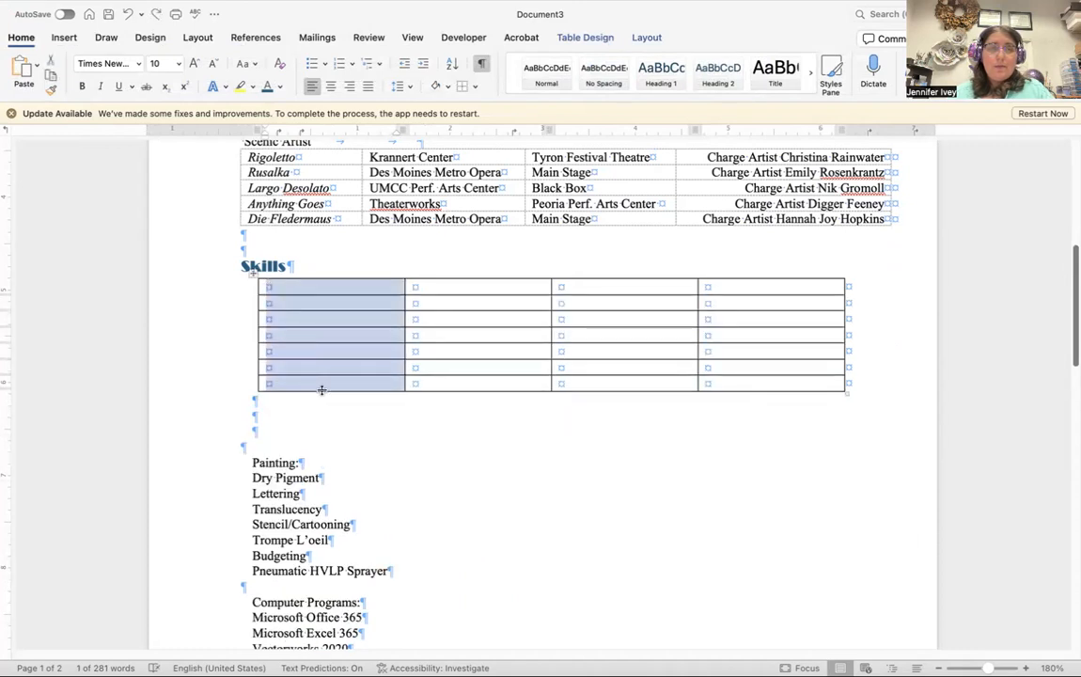
pyautogui.write('Drawing: Drafting Advanced Sketching One, Two and Three Point-Perspective Illustration Drawing: Drafting')
pyautogui.click(270, 486)
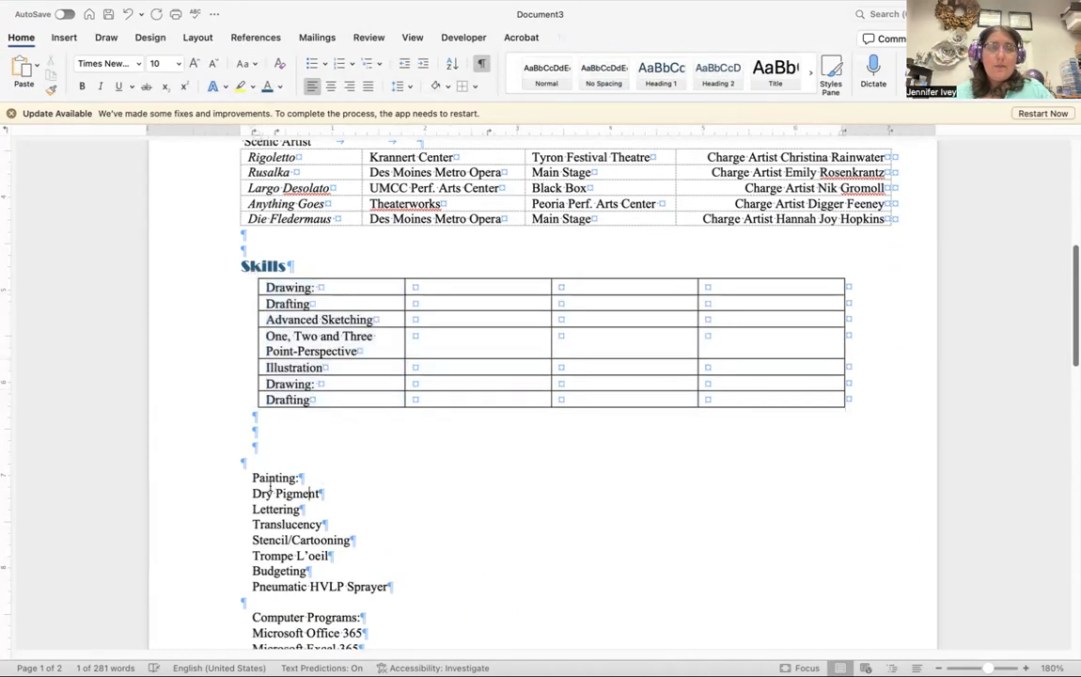
pyautogui.moveTo(255, 482); pyautogui.dragTo(400, 587)
pyautogui.press('super+c')
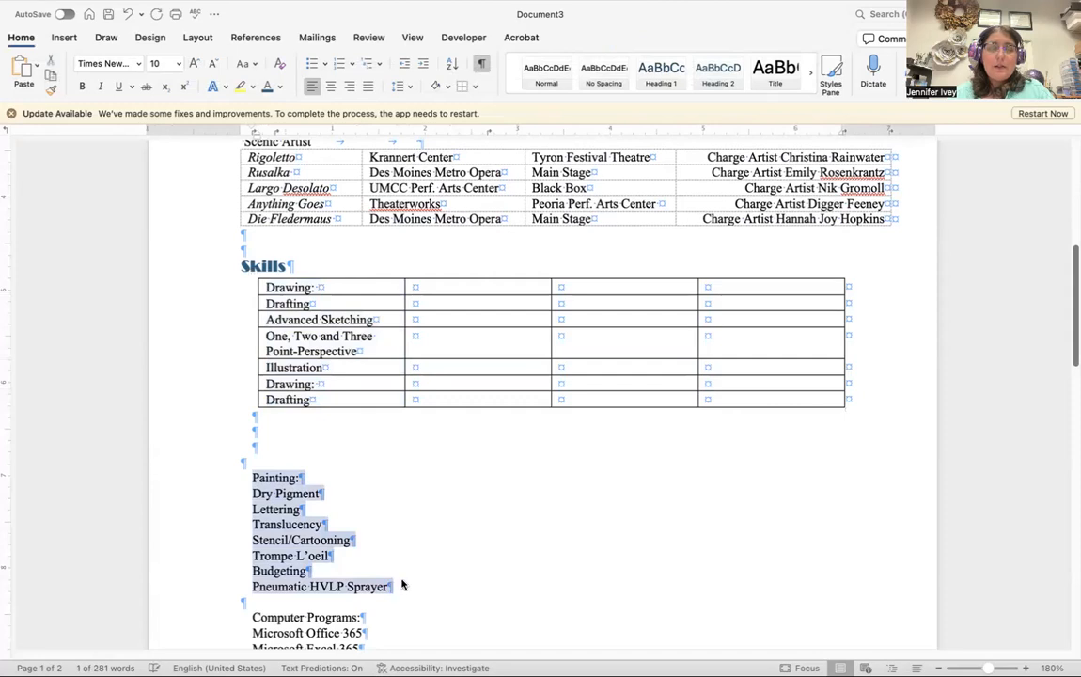
pyautogui.moveTo(415, 286); pyautogui.dragTo(531, 401)
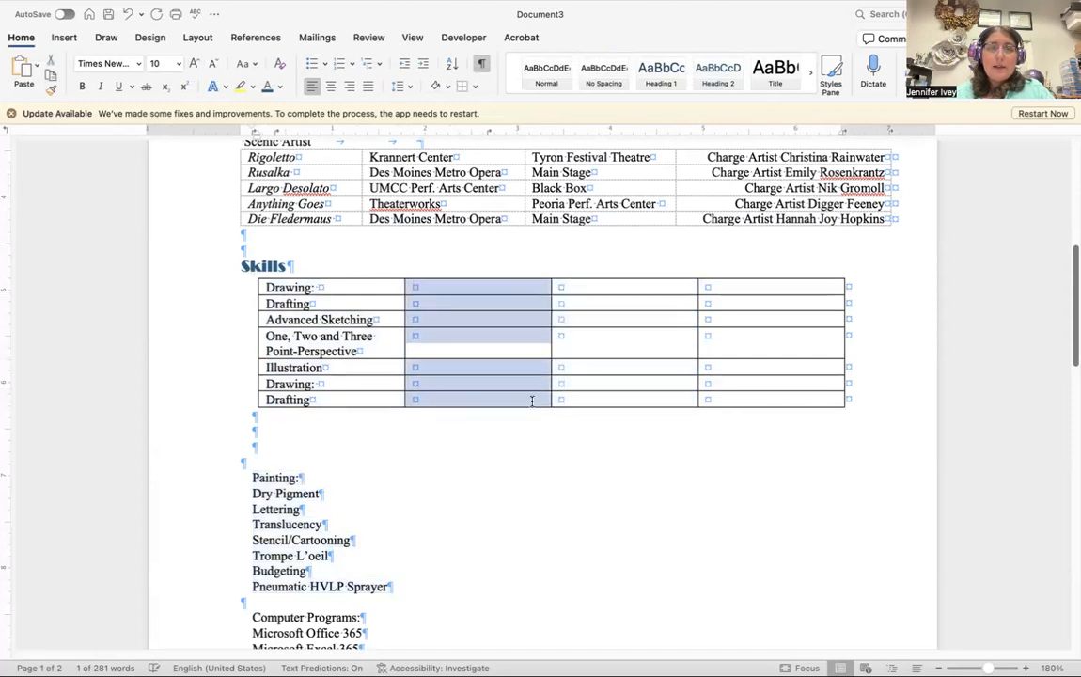
pyautogui.write('Painting: Dry Pigment Lettering Translucency Stencil/Cartooning Trompe L’oeil Budgeting')
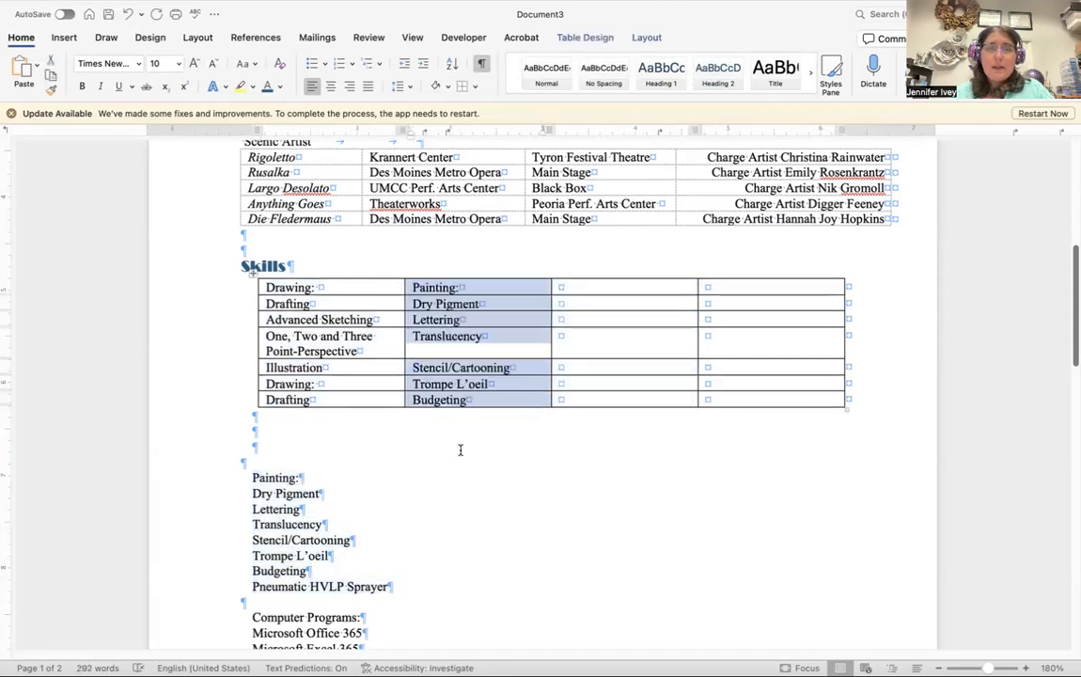
# Paste the Painting list again under the Skills table and add a row at the end of the table
pyautogui.click(417, 452)
pyautogui.press('super+v')
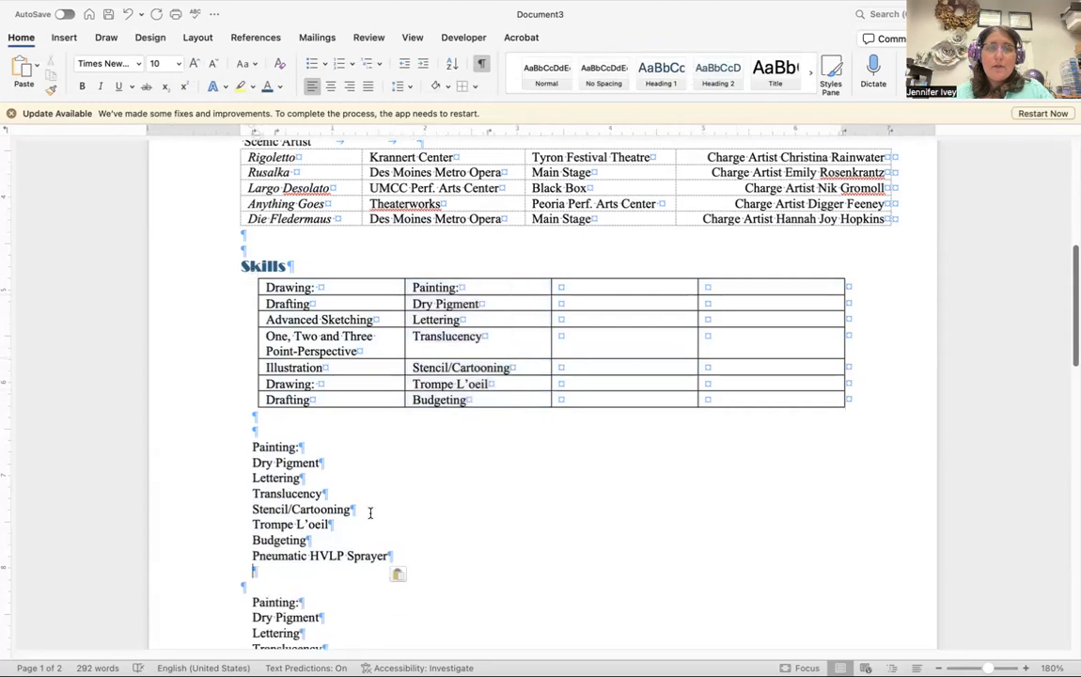
pyautogui.click(483, 399)
pyautogui.press('Tab')
pyautogui.press('Tab')
pyautogui.press('Tab')
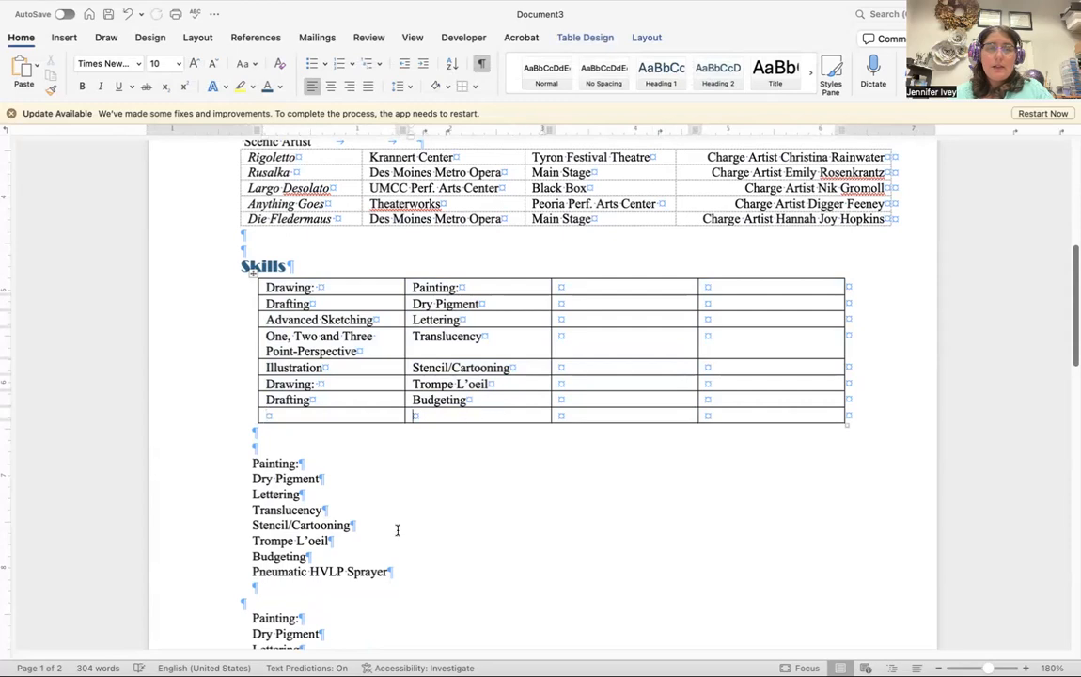
# Copy Pneumatic HVLP Sprayer from the list below into the new row's cell in the Painting column
pyautogui.moveTo(390, 571); pyautogui.dragTo(295, 576)
pyautogui.press('super+c')
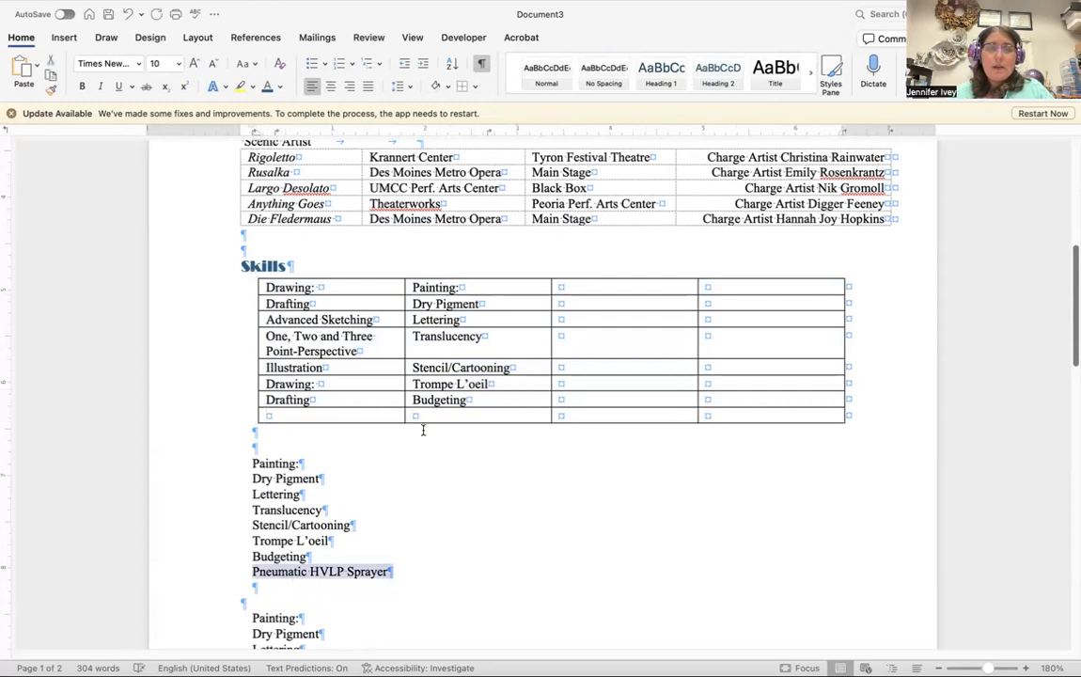
pyautogui.click(435, 416)
pyautogui.press('super+v')
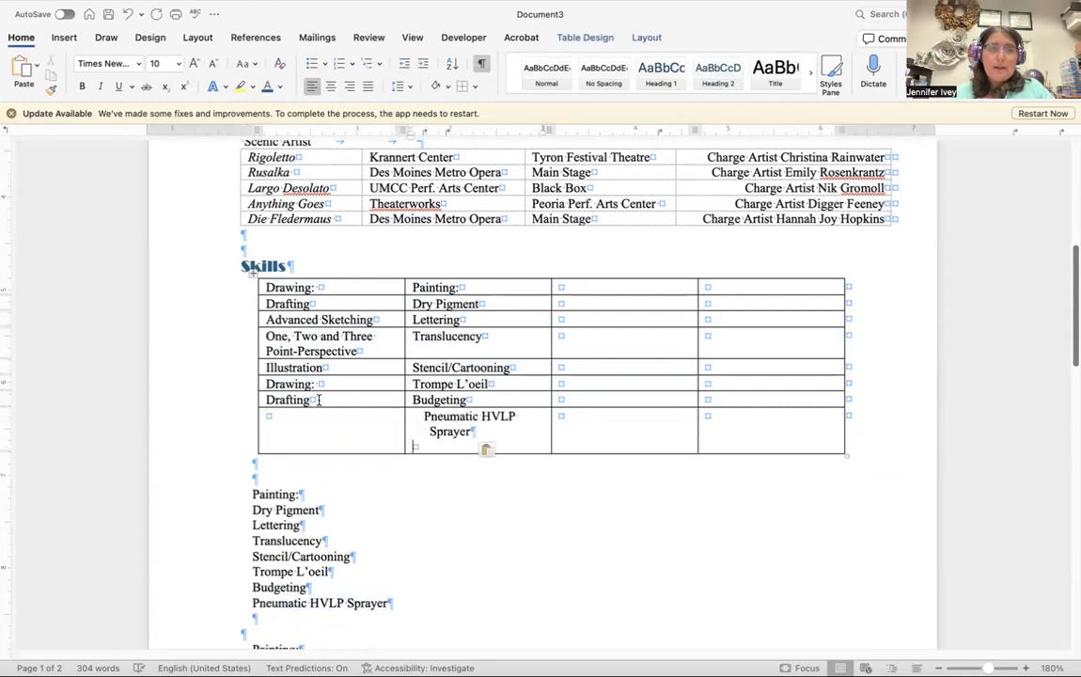
# Clear the duplicate Drawing and Drafting entries below Illustration in the Skills table's first column
pyautogui.moveTo(319, 399); pyautogui.dragTo(301, 385)
pyautogui.press('BackSpace')
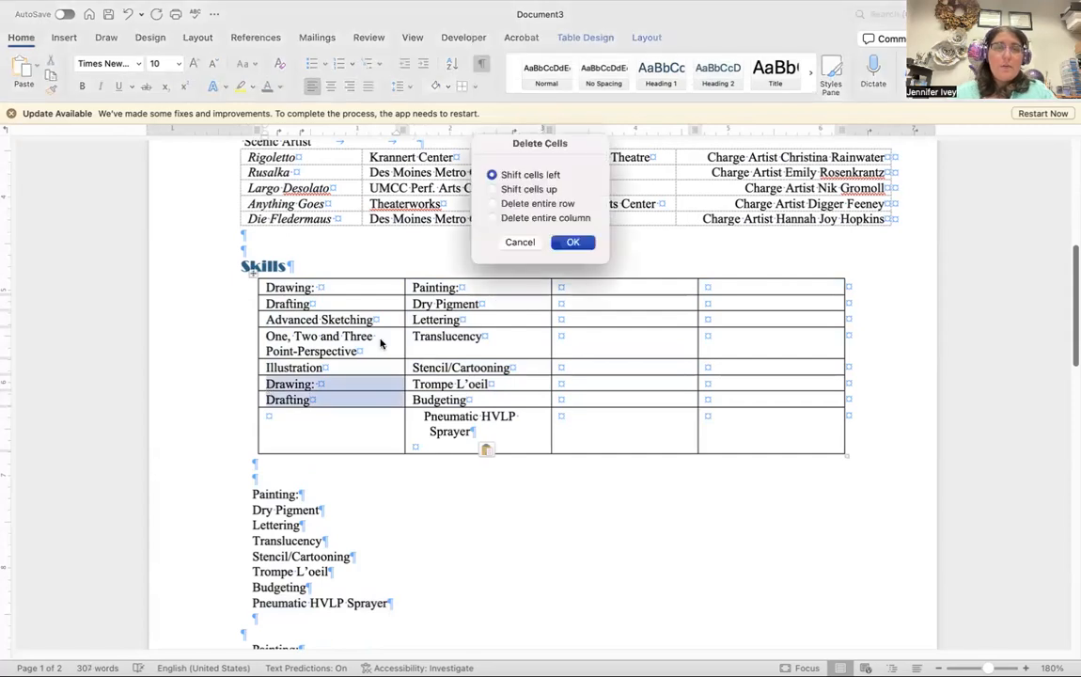
pyautogui.click(520, 242)
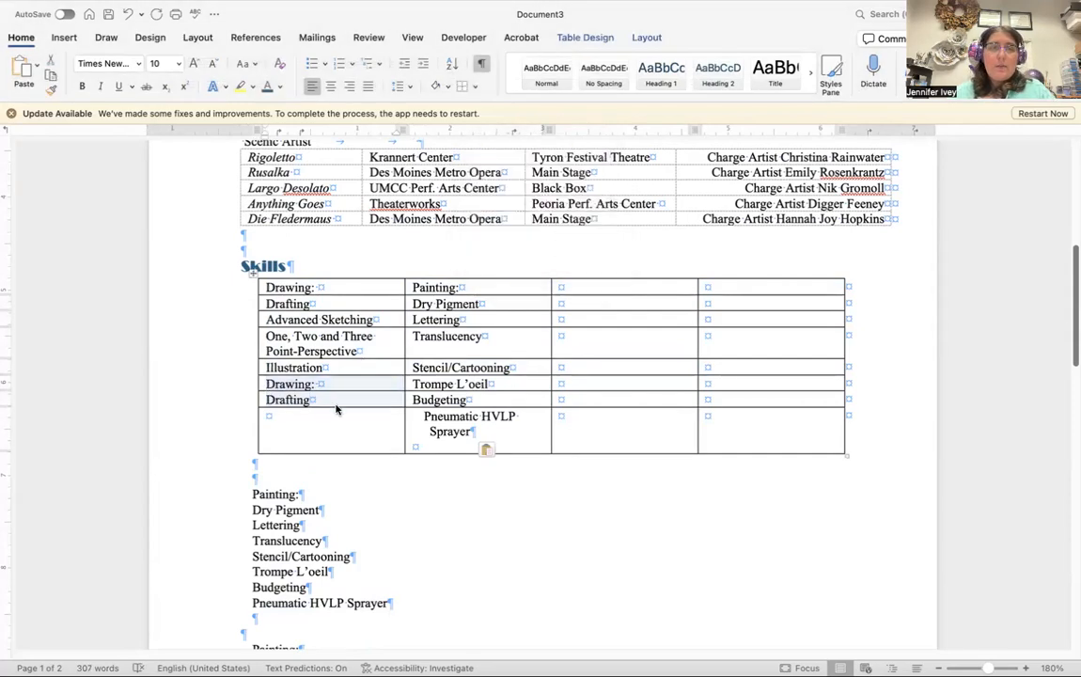
pyautogui.click(256, 400)
pyautogui.press('Delete')
pyautogui.press('BackSpace')
pyautogui.moveTo(415, 603)
pyautogui.mouseDown()
pyautogui.moveTo(305, 555)
pyautogui.moveTo(254, 491)
pyautogui.mouseUp()
pyautogui.press('BackSpace')
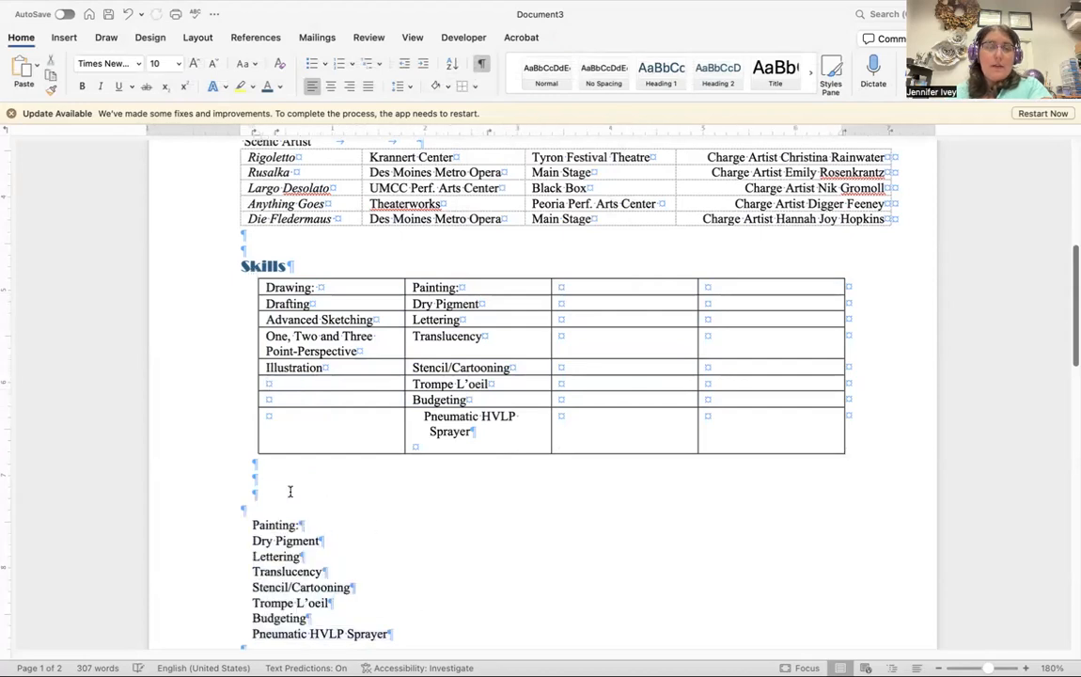
pyautogui.scroll(-2, 290, 491)
pyautogui.moveTo(410, 568); pyautogui.dragTo(254, 454)
pyautogui.press('super+z')
pyautogui.press('super+z')
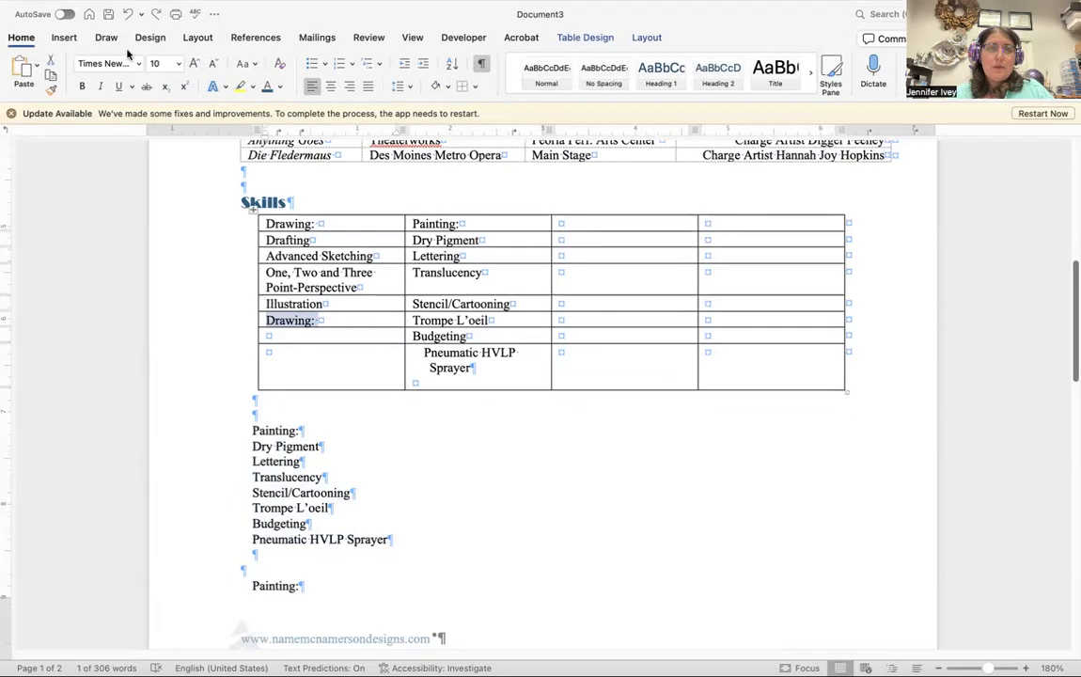
pyautogui.press('super+y')
# Remove both leftover Painting lists below the Skills table and cut the Computer Programs list
pyautogui.moveTo(392, 541)
pyautogui.mouseDown()
pyautogui.moveTo(234, 445)
pyautogui.moveTo(234, 431)
pyautogui.mouseUp()
pyautogui.press('super+x')
pyautogui.scroll(-2, 407, 476)
pyautogui.moveTo(394, 493)
pyautogui.mouseDown()
pyautogui.moveTo(235, 442)
pyautogui.moveTo(232, 331)
pyautogui.moveTo(319, 372)
pyautogui.moveTo(410, 454)
pyautogui.mouseUp()
pyautogui.press('BackSpace')
pyautogui.press('BackSpace')
pyautogui.scroll(1, 623, 183)
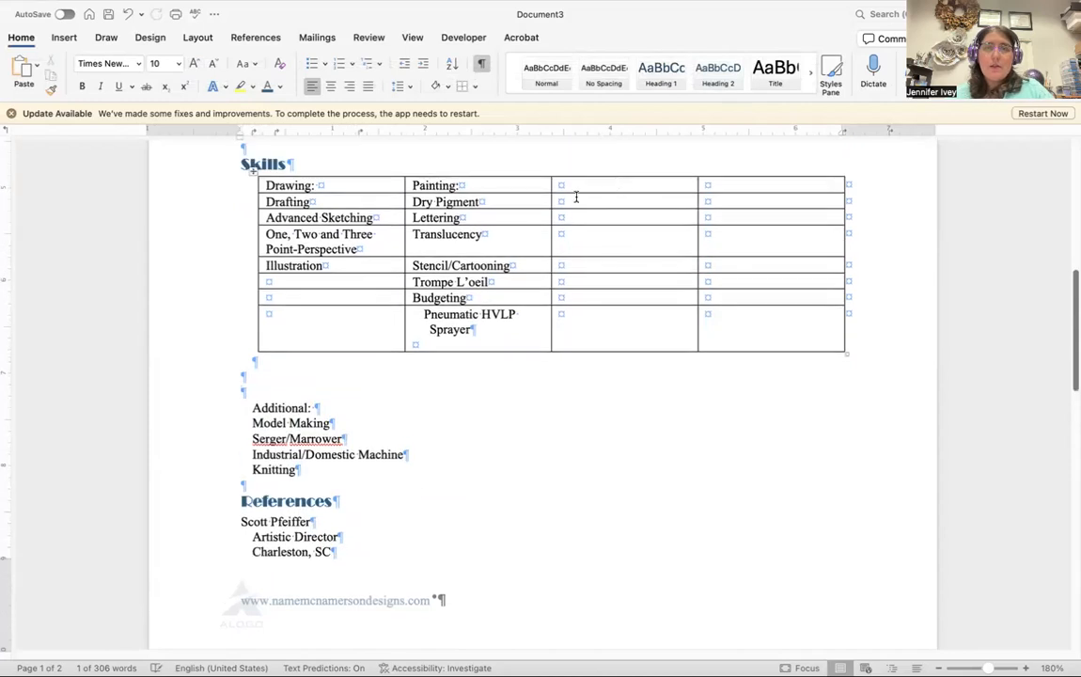
# Paste the Computer Programs list into the Skills table's third column and copy the Additional list into the fourth
pyautogui.moveTo(556, 189); pyautogui.dragTo(620, 320)
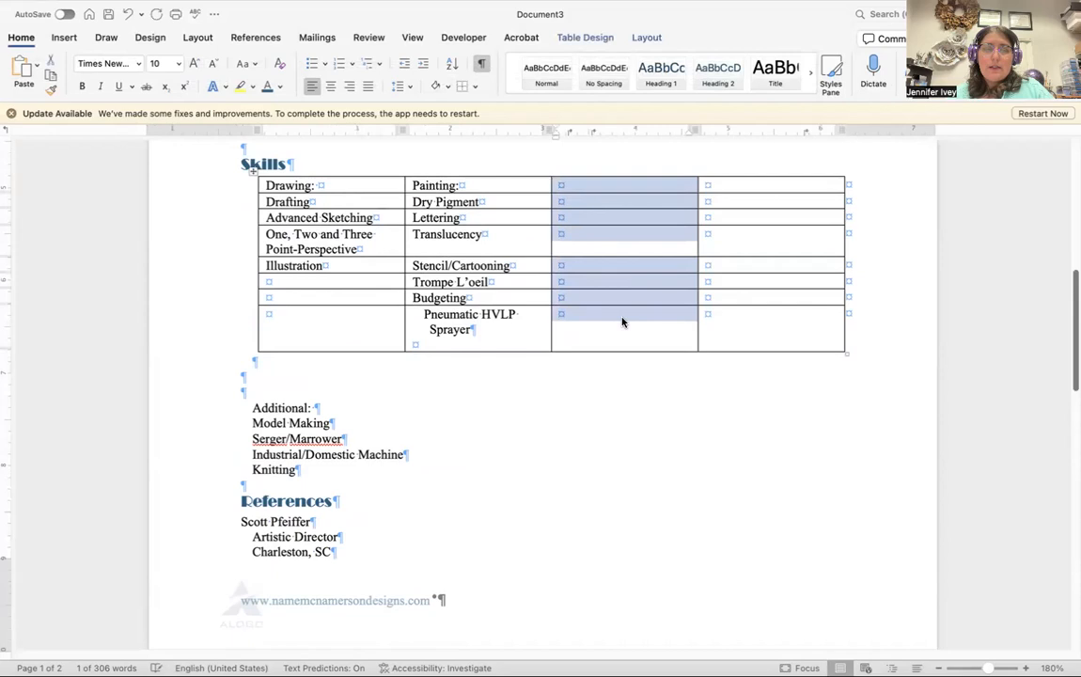
pyautogui.press('super+v')
pyautogui.moveTo(427, 487); pyautogui.dragTo(371, 421)
pyautogui.moveTo(710, 185); pyautogui.dragTo(780, 349)
pyautogui.press('super+v')
# Delete the leftover Additional list and the extra blank lines above the References heading
pyautogui.click(386, 495)
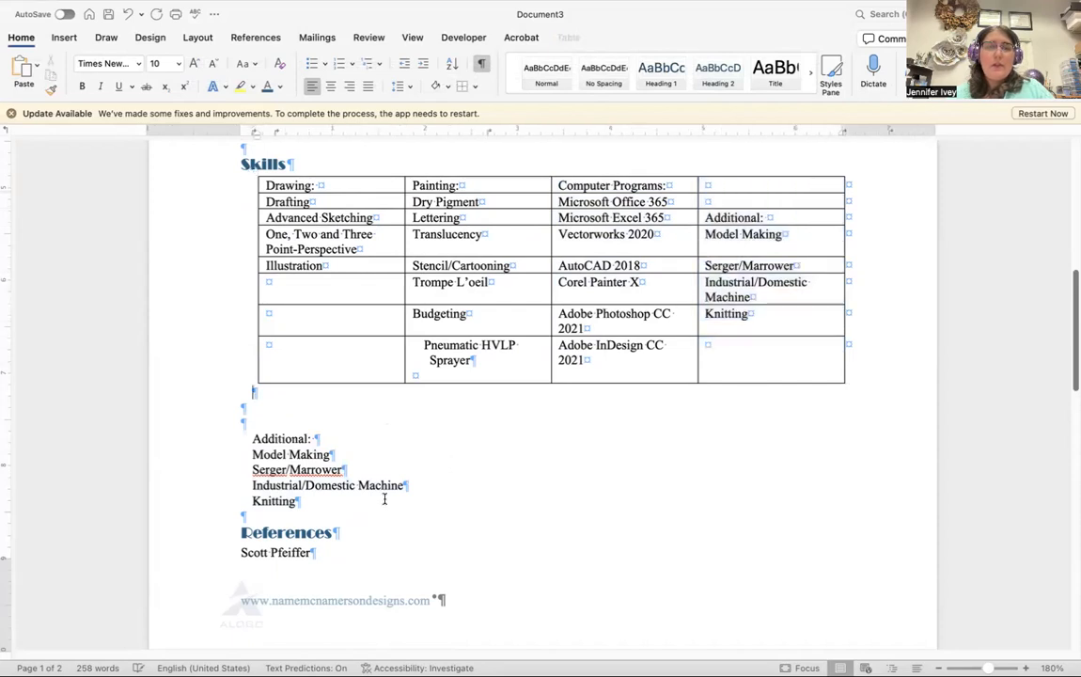
pyautogui.moveTo(386, 494); pyautogui.dragTo(234, 442)
pyautogui.press('Delete')
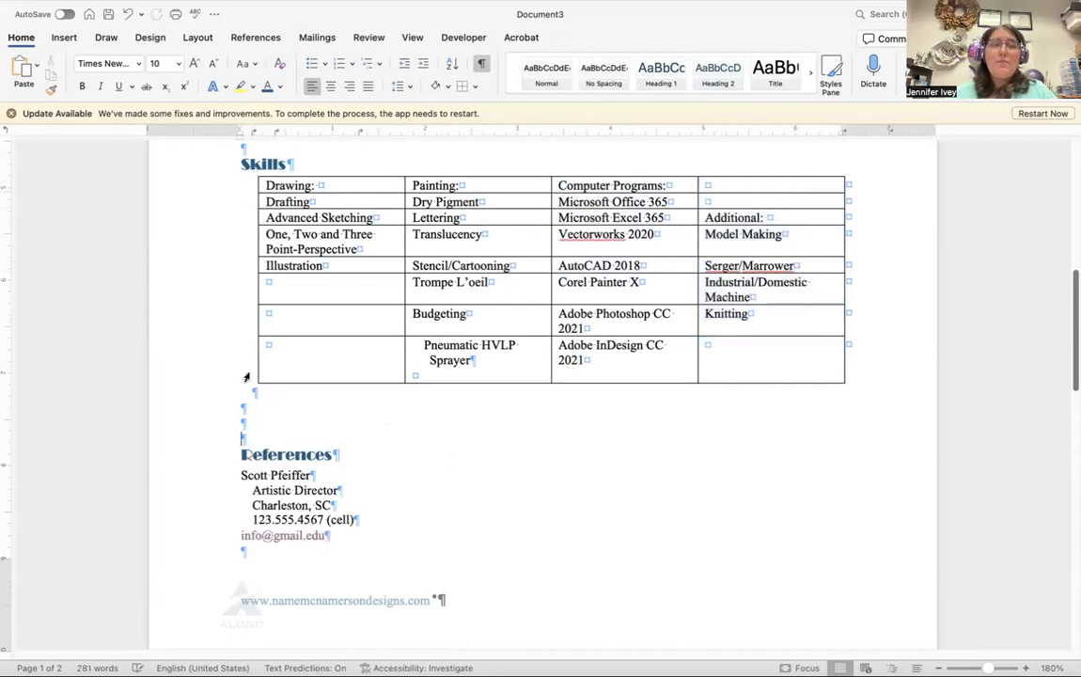
pyautogui.press('BackSpace')
pyautogui.press('BackSpace')
pyautogui.press('BackSpace')
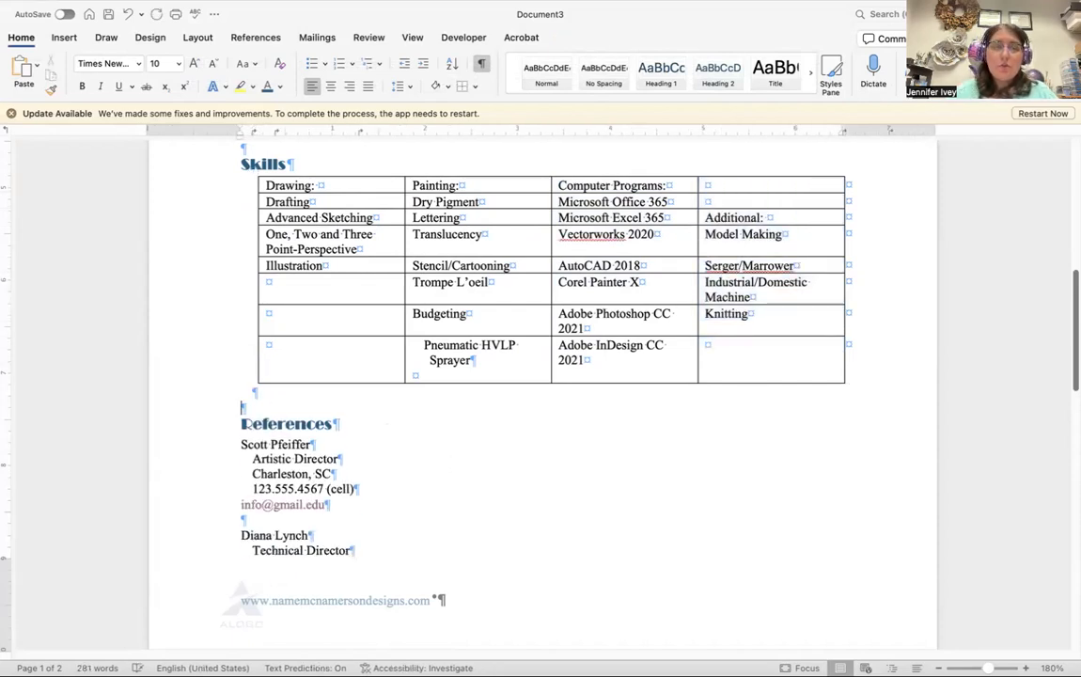
# Extend the Skills table's left and right edges to line up with the Scenic Artist table above
pyautogui.scroll(3, 604, 320)
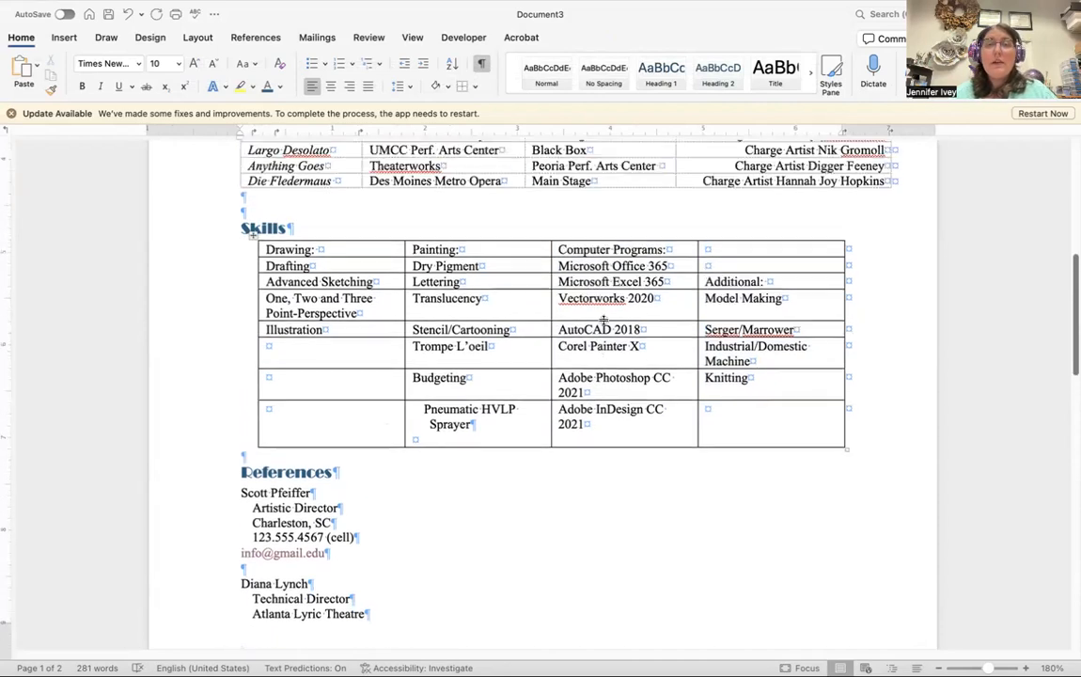
pyautogui.click(266, 250)
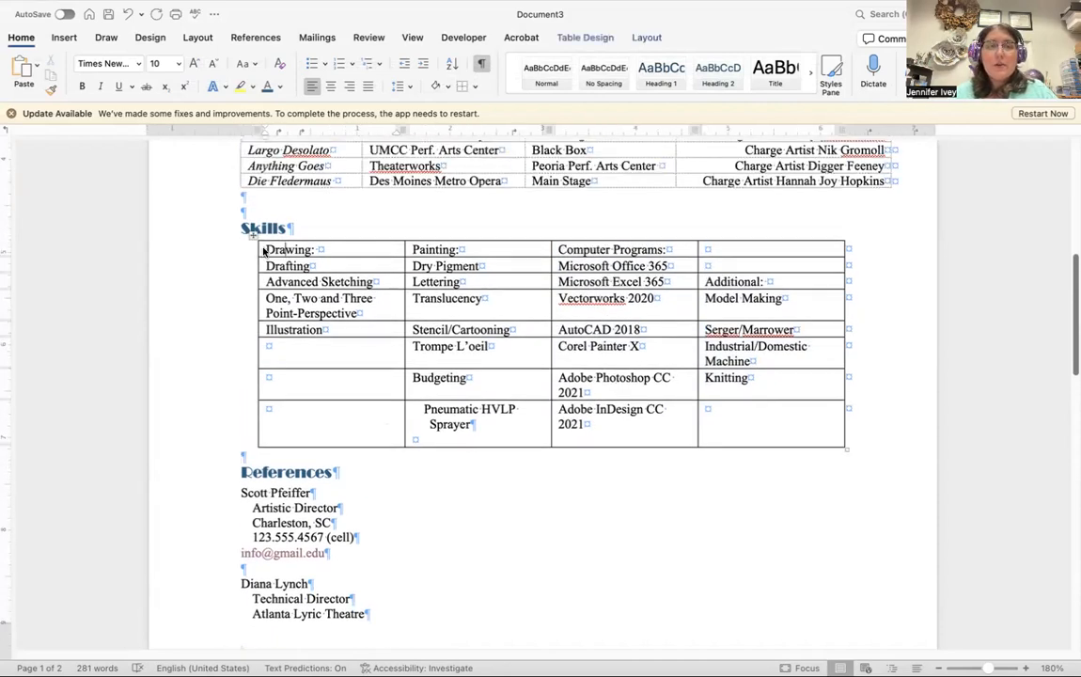
pyautogui.click(250, 234)
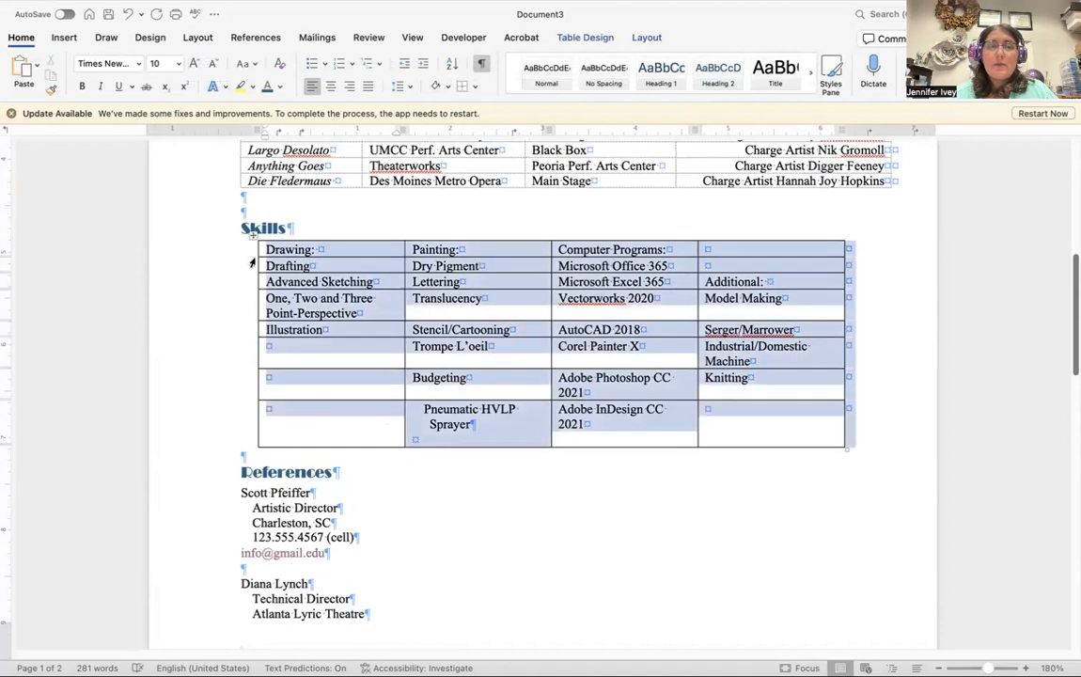
pyautogui.moveTo(256, 279); pyautogui.dragTo(239, 180)
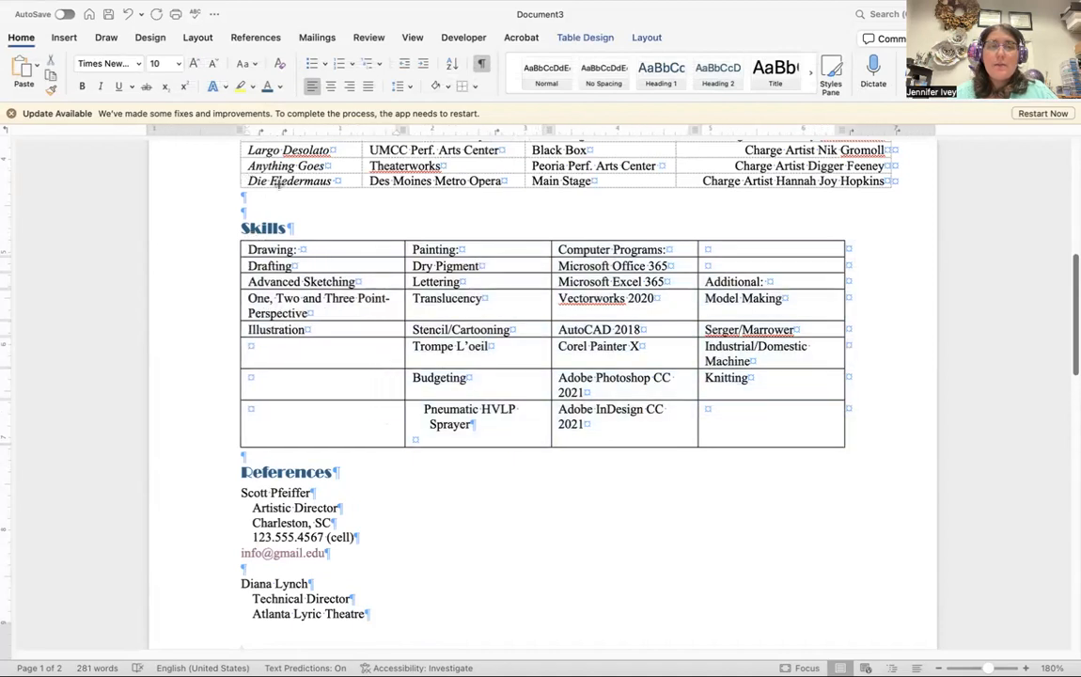
pyautogui.click(235, 235)
pyautogui.moveTo(843, 246); pyautogui.dragTo(891, 235)
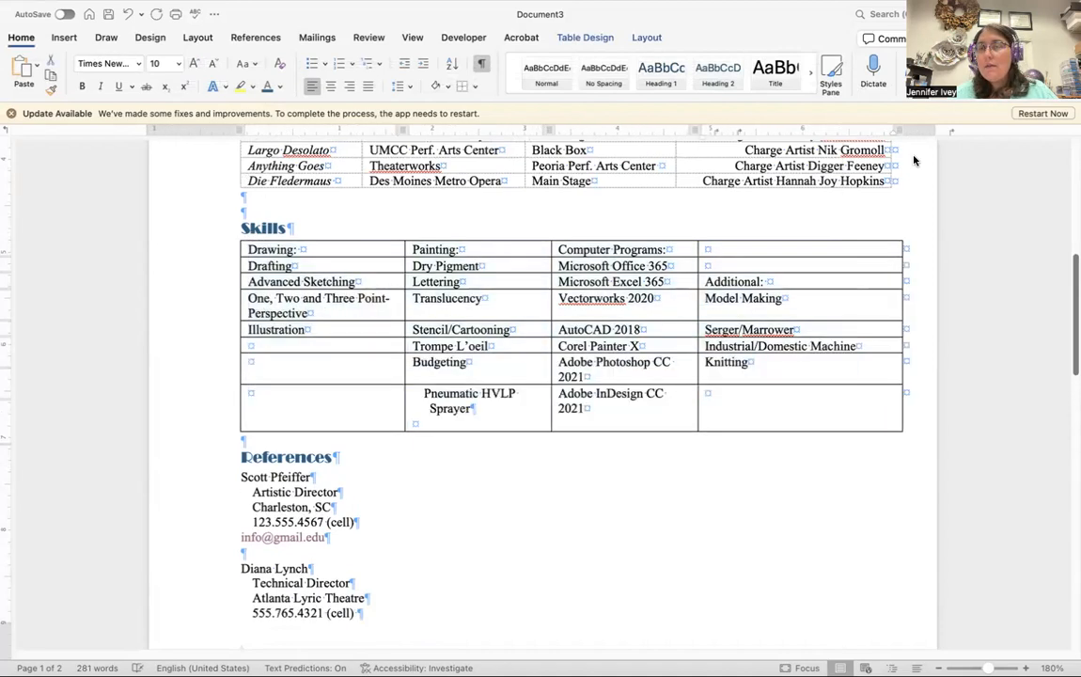
# Widen the Computer Programs and Painting columns so Adobe Photoshop CC 2021 and Pneumatic HVLP Sprayer fit on single lines
pyautogui.click(235, 235)
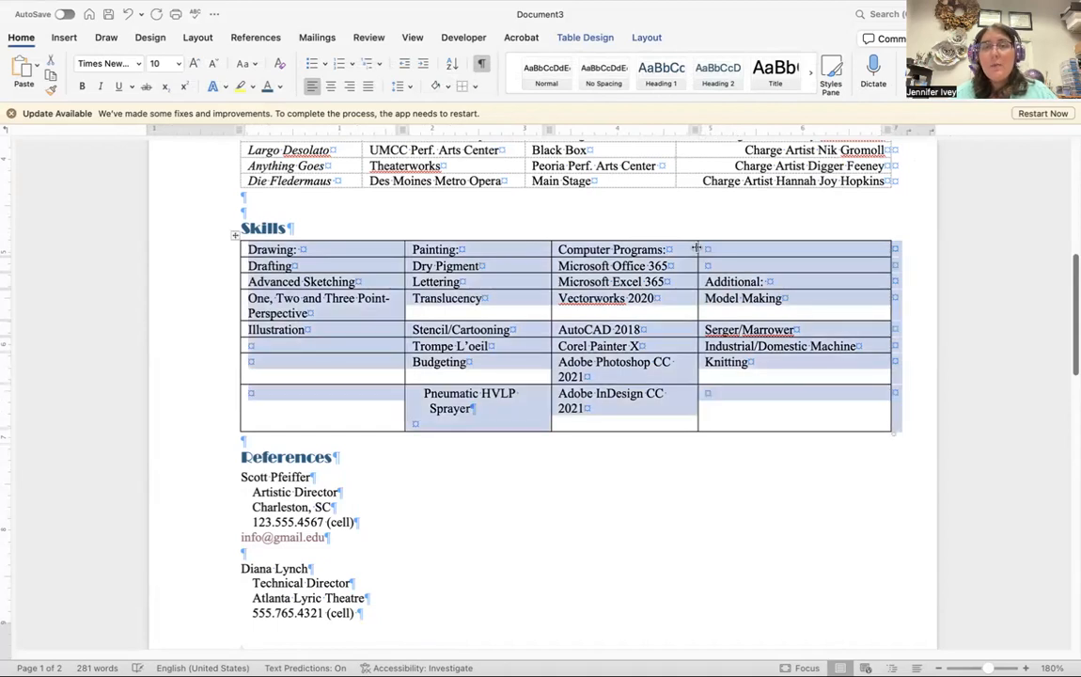
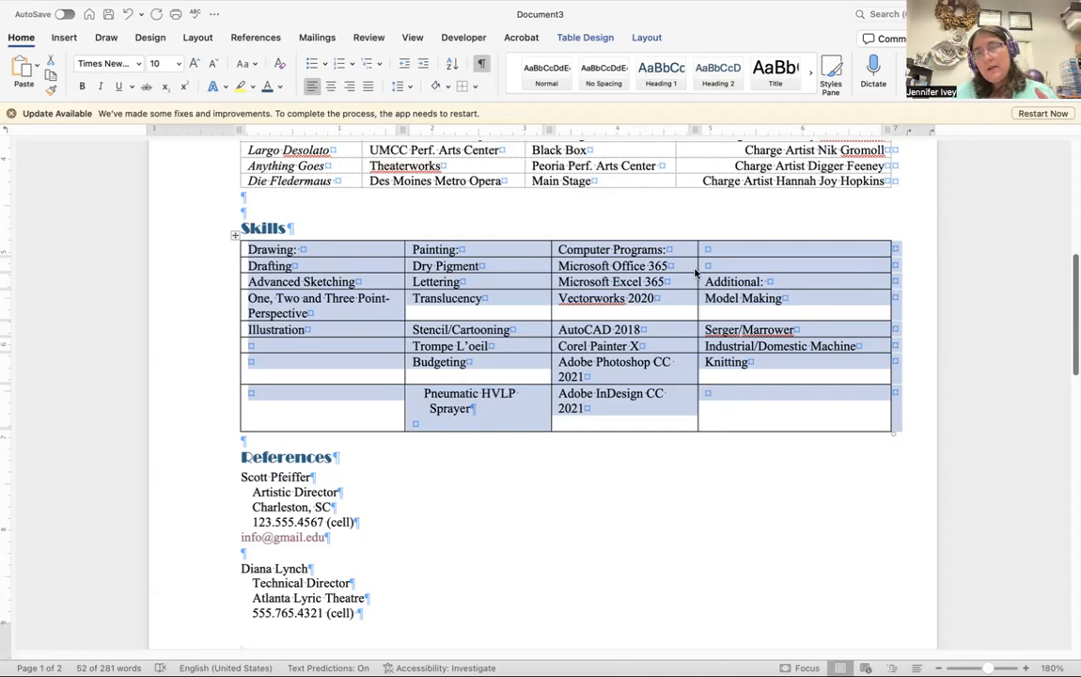
pyautogui.moveTo(696, 270); pyautogui.dragTo(734, 270)
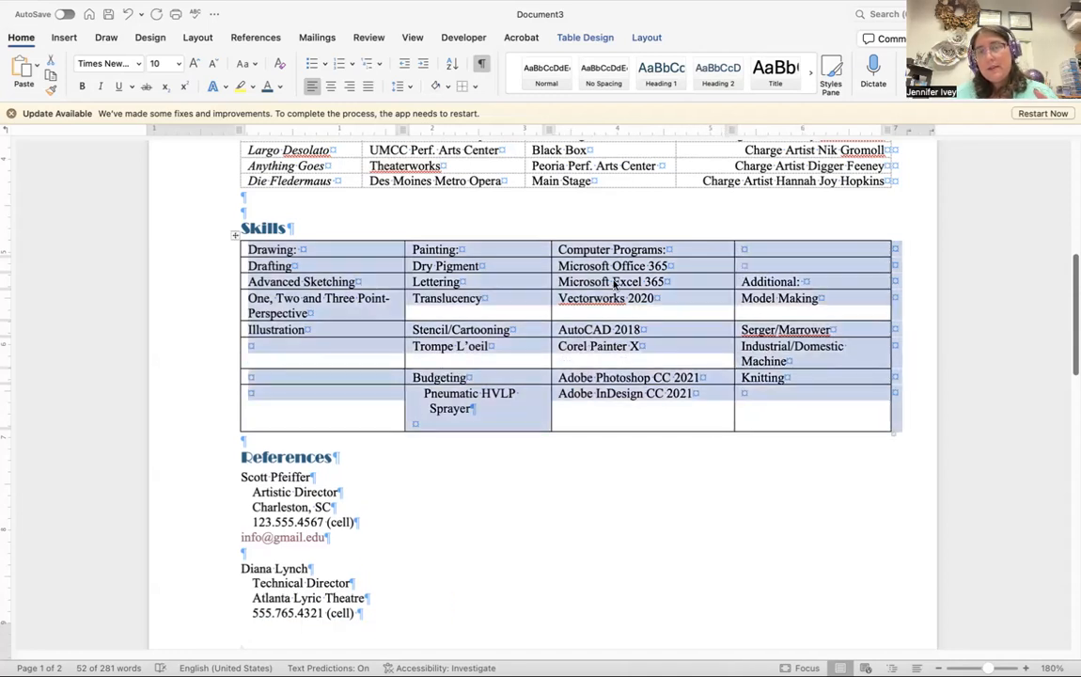
pyautogui.moveTo(551, 266); pyautogui.dragTo(571, 266)
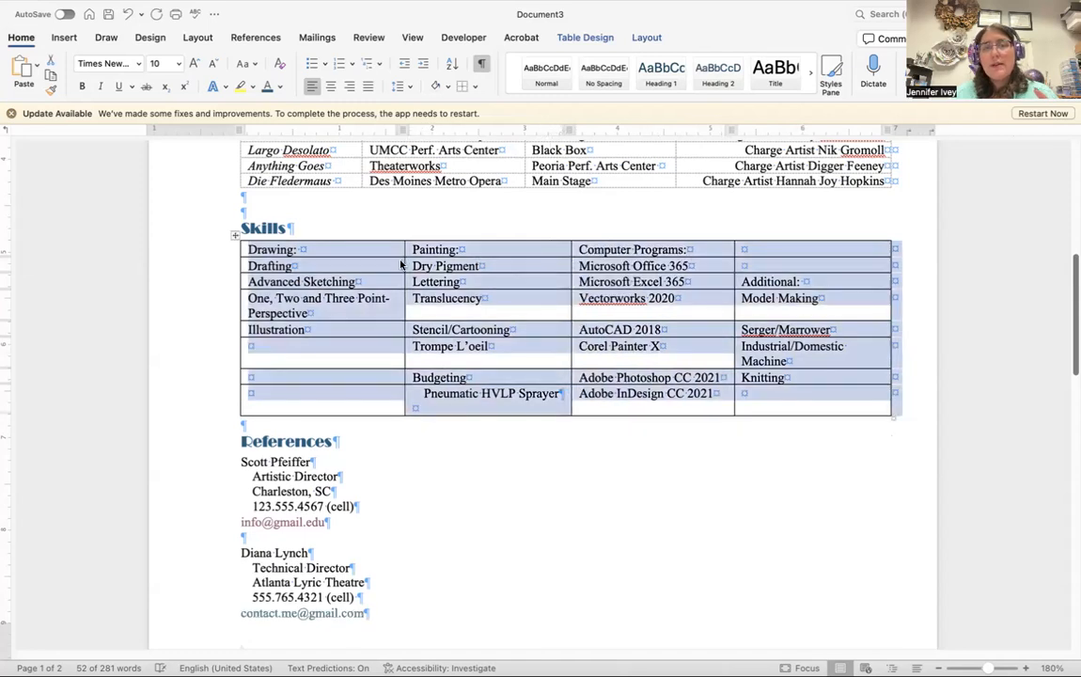
pyautogui.moveTo(404, 261)
pyautogui.mouseDown()
pyautogui.moveTo(387, 266)
pyautogui.moveTo(405, 266)
pyautogui.mouseUp()
# Reorder the Drawing column so Illustration follows Advanced Sketching and One, Two and Three Point-Perspective comes last
pyautogui.moveTo(330, 320); pyautogui.dragTo(250, 304)
pyautogui.press('super+c')
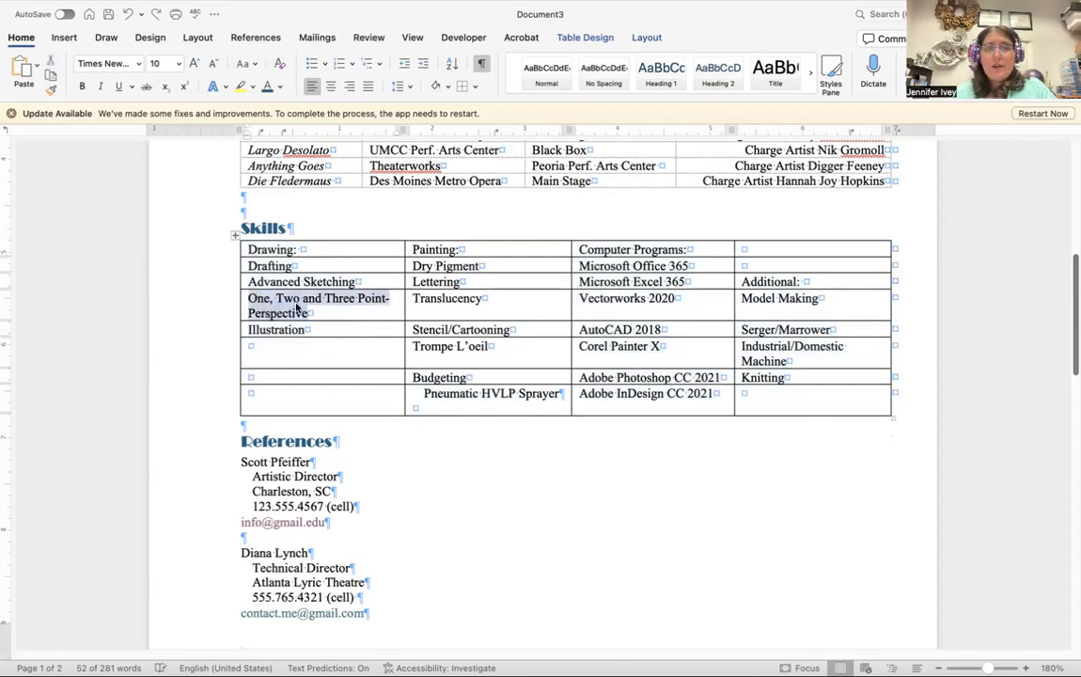
pyautogui.press('Delete')
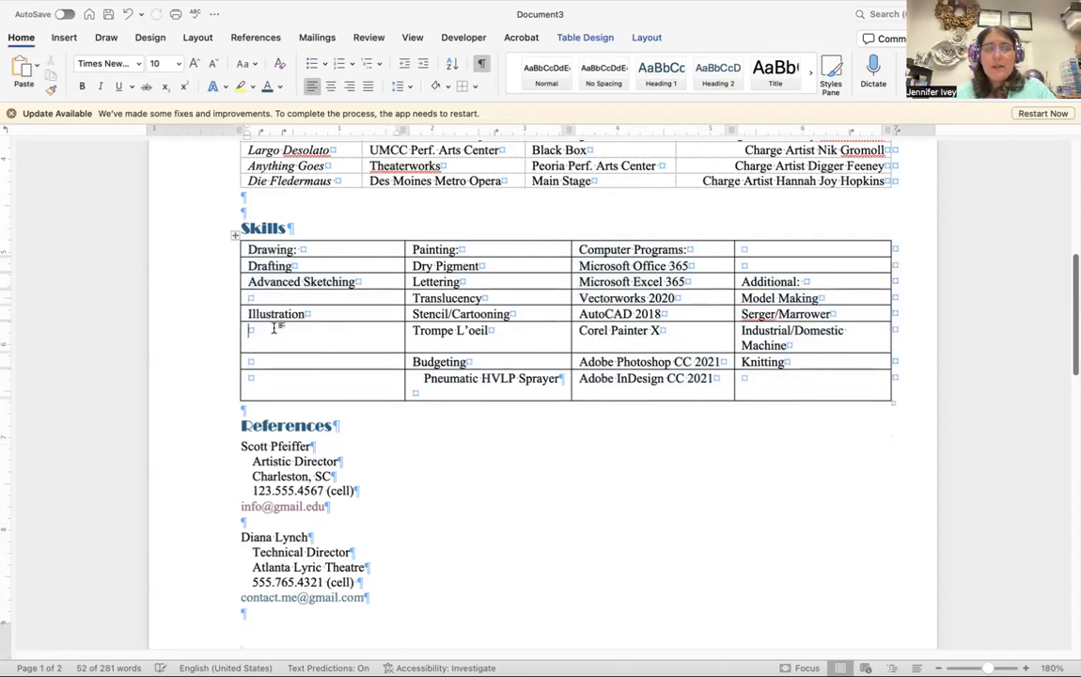
pyautogui.press('super+v')
pyautogui.moveTo(305, 314); pyautogui.dragTo(251, 317)
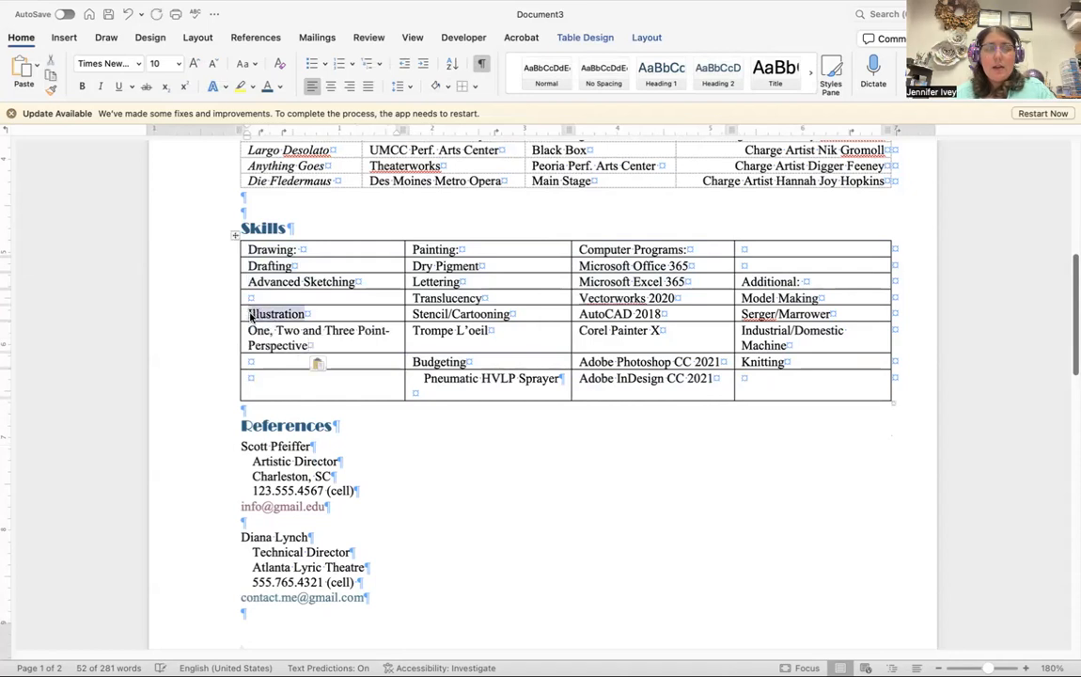
pyautogui.press('super+x')
pyautogui.press('super+v')
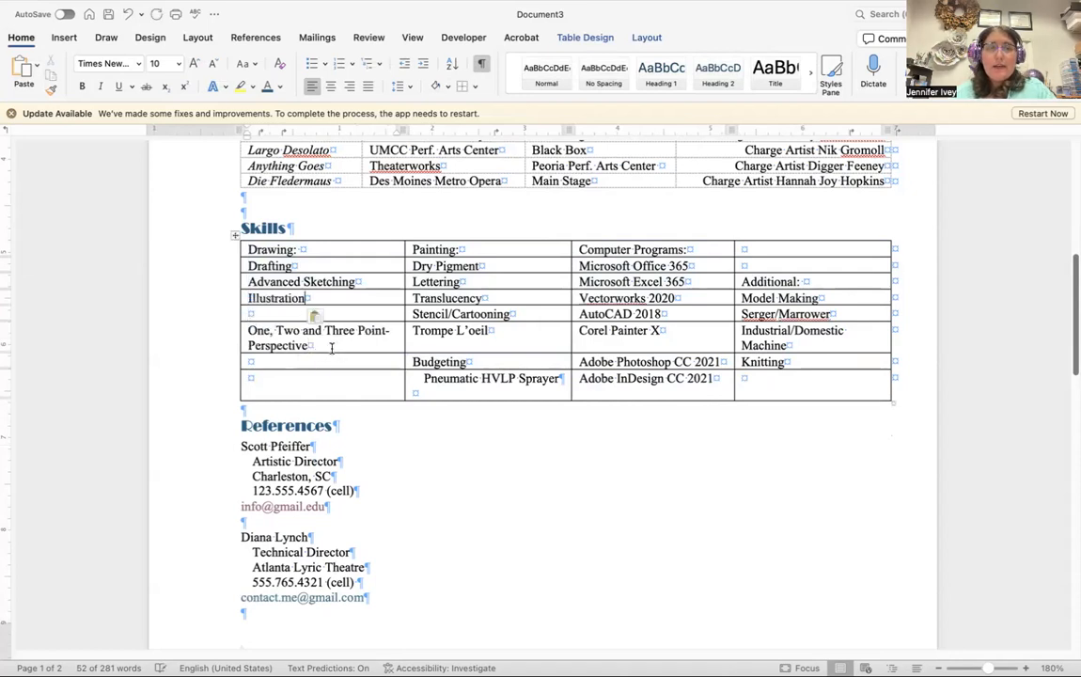
pyautogui.moveTo(316, 346); pyautogui.dragTo(262, 334)
pyautogui.press('super+x')
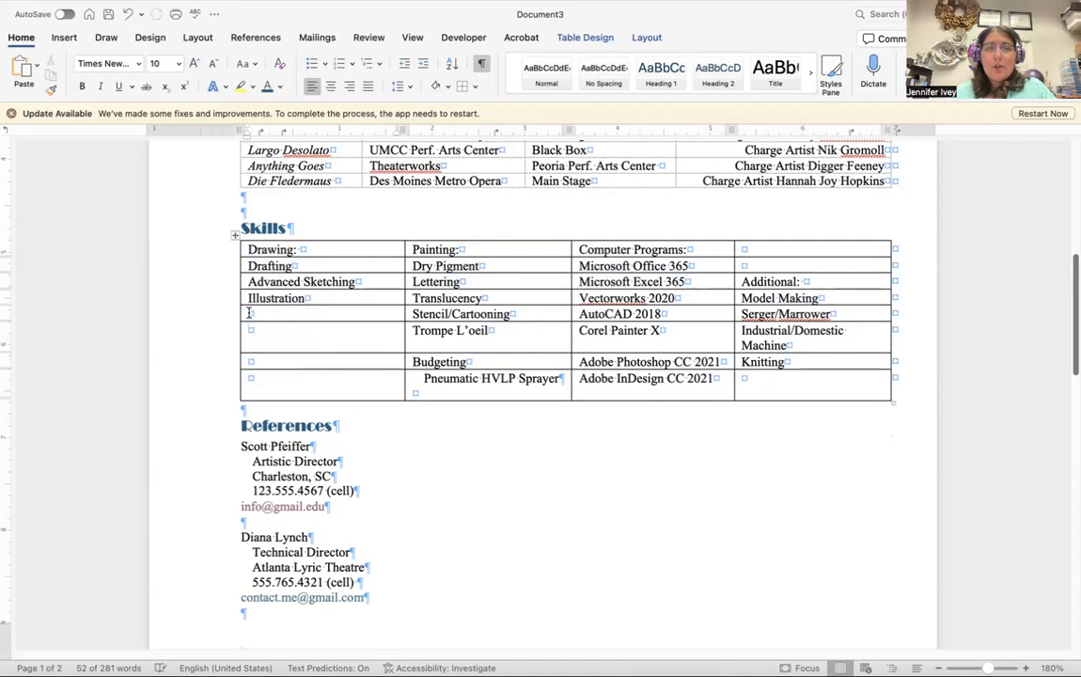
pyautogui.press('super+v')
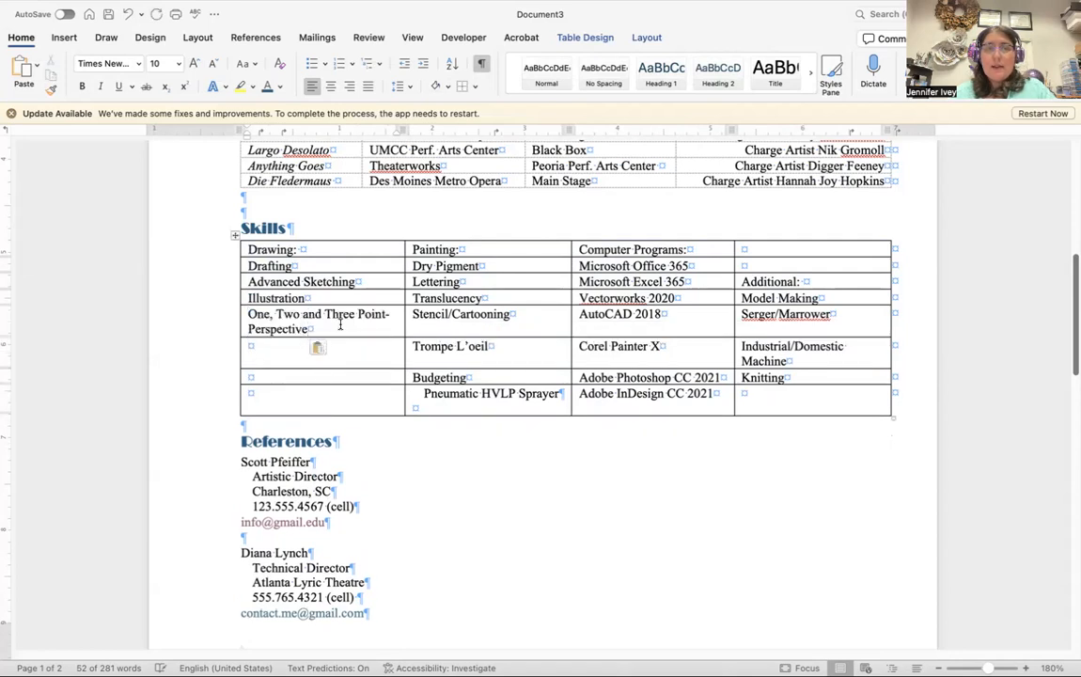
# Merge the One, Two and Three Point-Perspective cell with the empty cell below it in the Drawing column
pyautogui.moveTo(341, 324); pyautogui.dragTo(341, 362)
pyautogui.rightClick(310, 322)
pyautogui.press('Escape')
pyautogui.rightClick(357, 336)
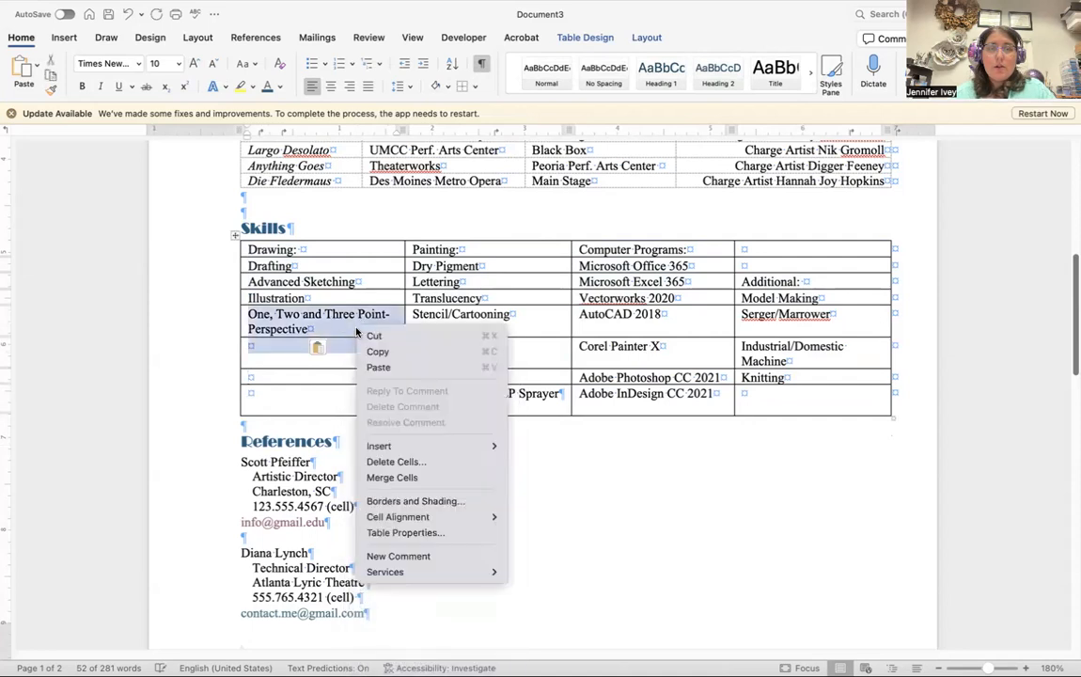
pyautogui.click(428, 475)
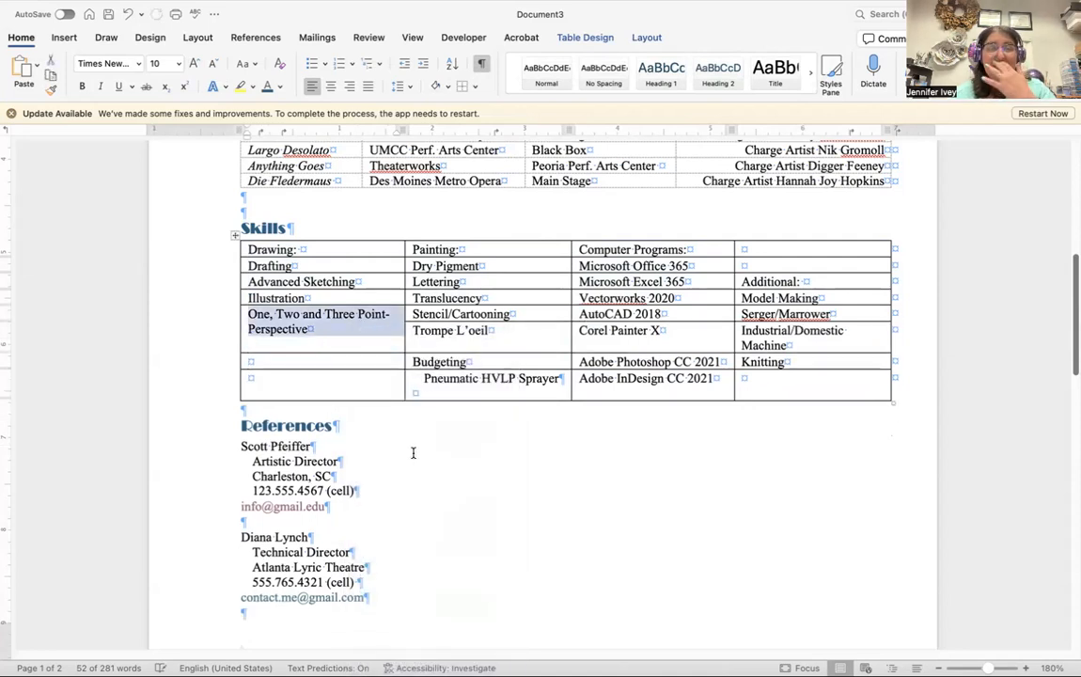
pyautogui.click(333, 338)
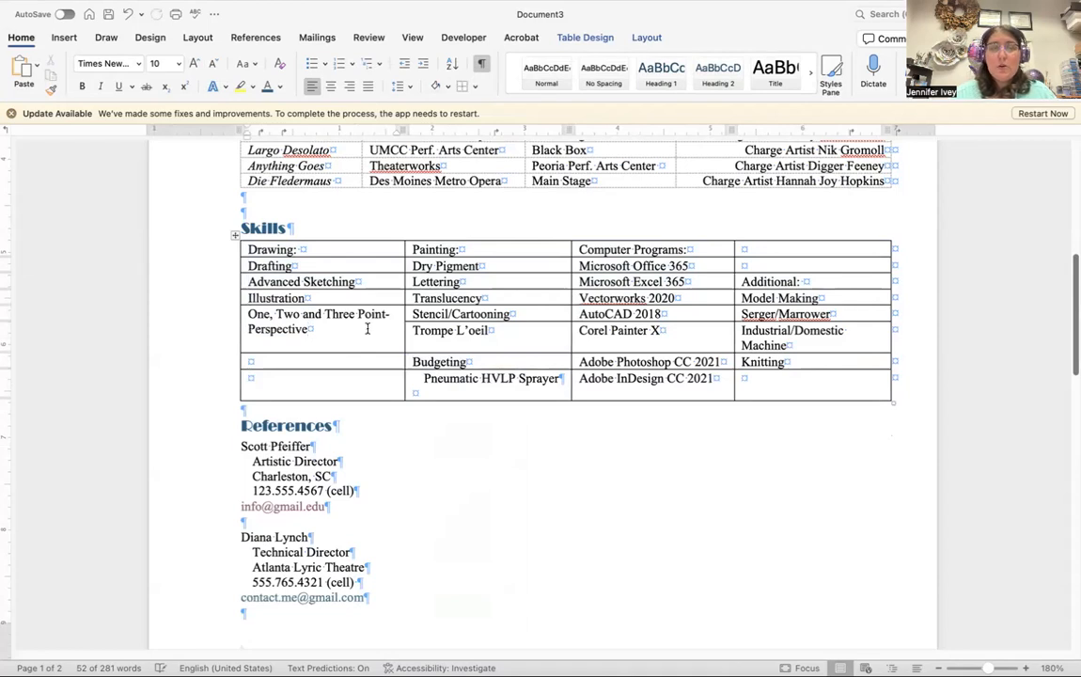
# Move Additional, Model Making and Serger/Marrower up to the first three rows of the Skills table's last column
pyautogui.click(528, 328)
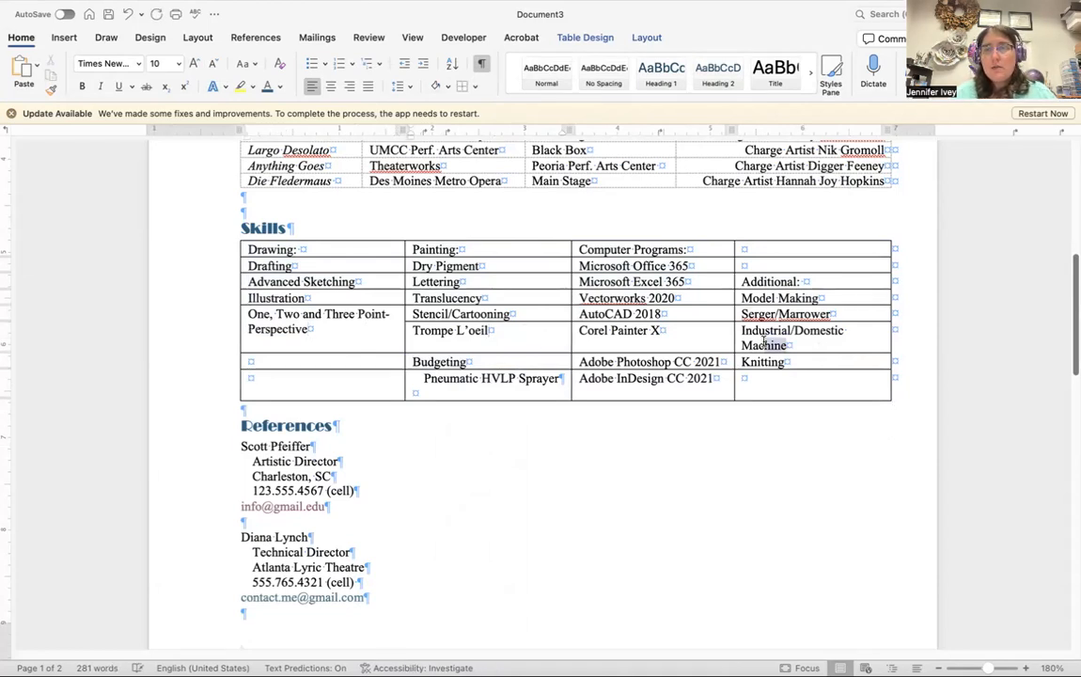
pyautogui.moveTo(742, 331); pyautogui.dragTo(803, 346)
pyautogui.moveTo(743, 282); pyautogui.dragTo(870, 312)
pyautogui.press('BackSpace')
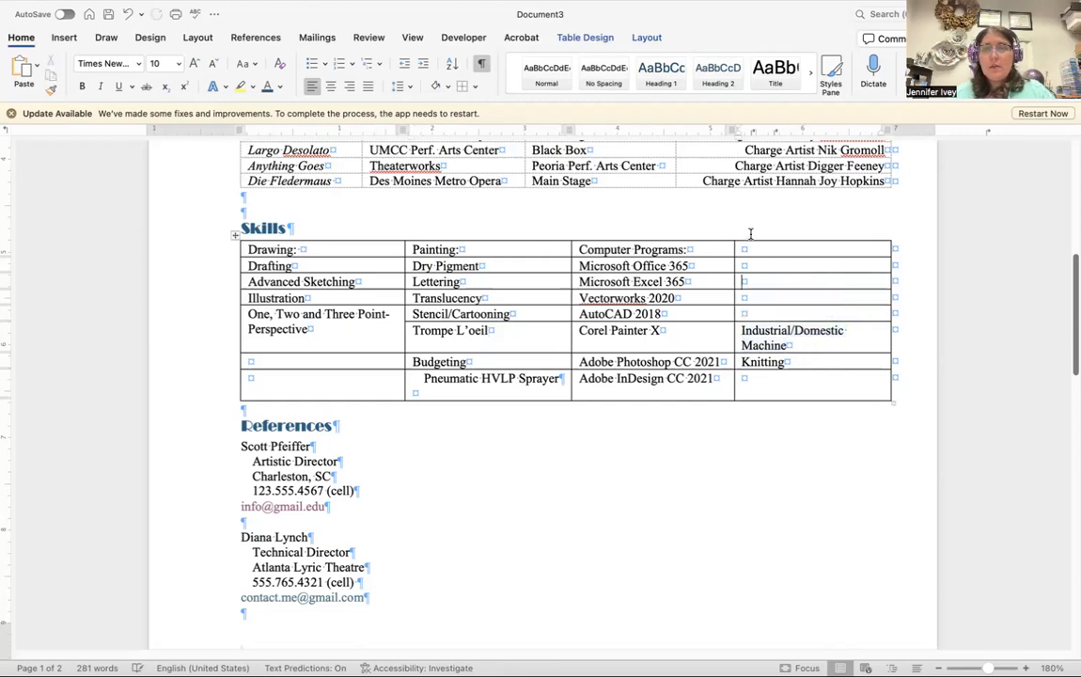
pyautogui.press('super+z')
pyautogui.click(816, 344)
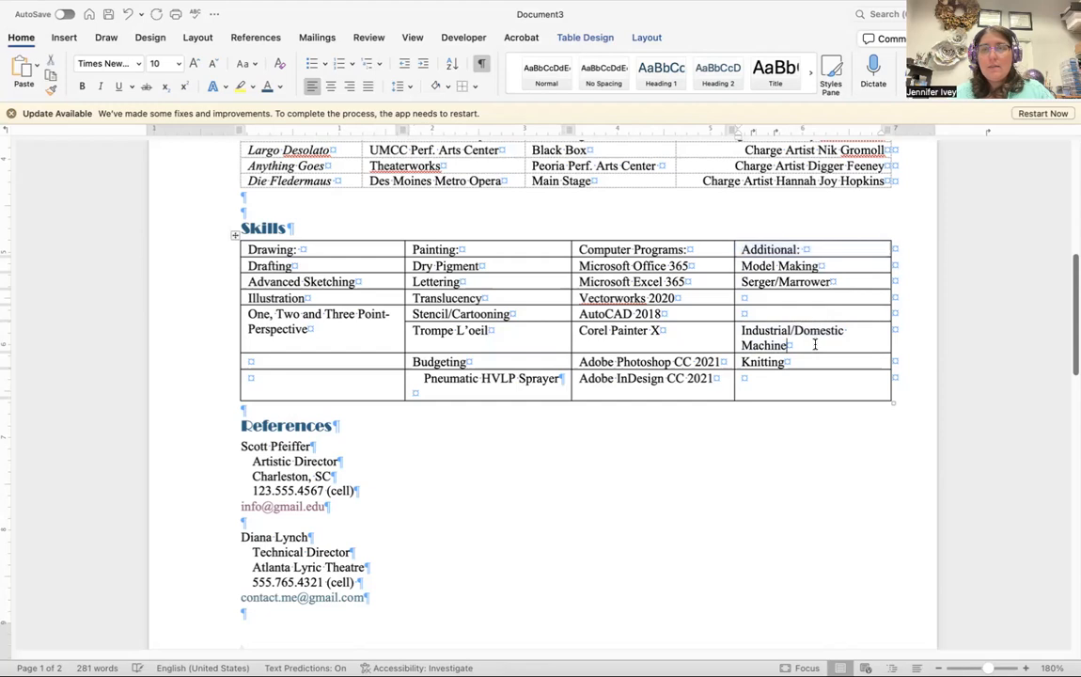
# Move Industrial/Domestic Machine directly under Serger/Marrower and merge its cell with the empty one below
pyautogui.moveTo(802, 345); pyautogui.dragTo(746, 330)
pyautogui.press('BackSpace')
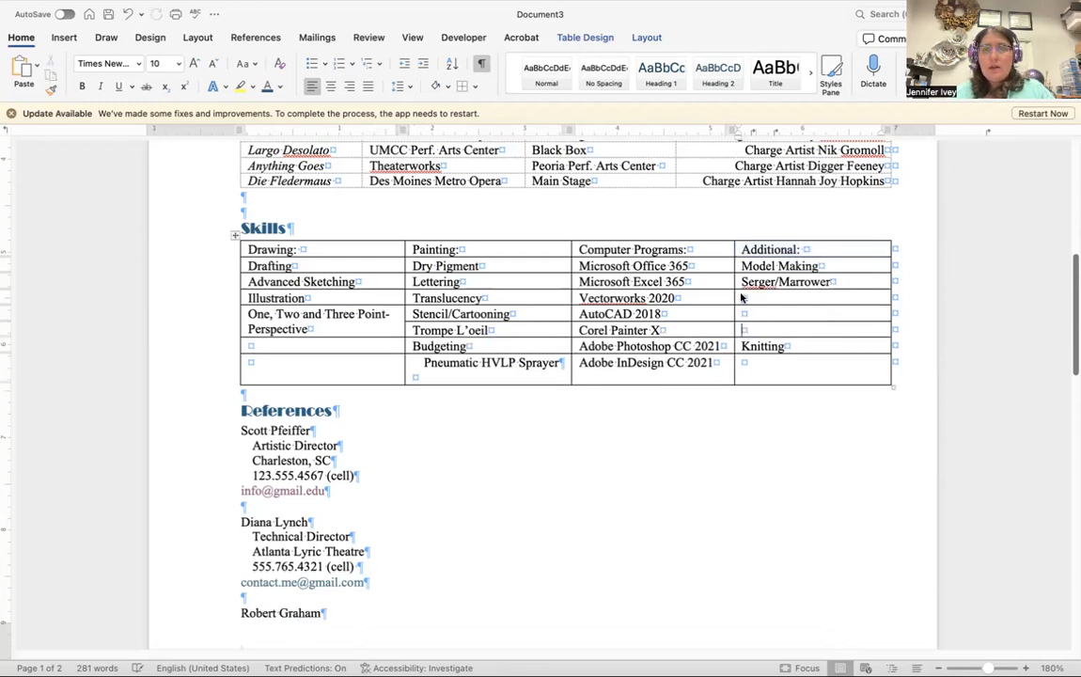
pyautogui.press('super+v')
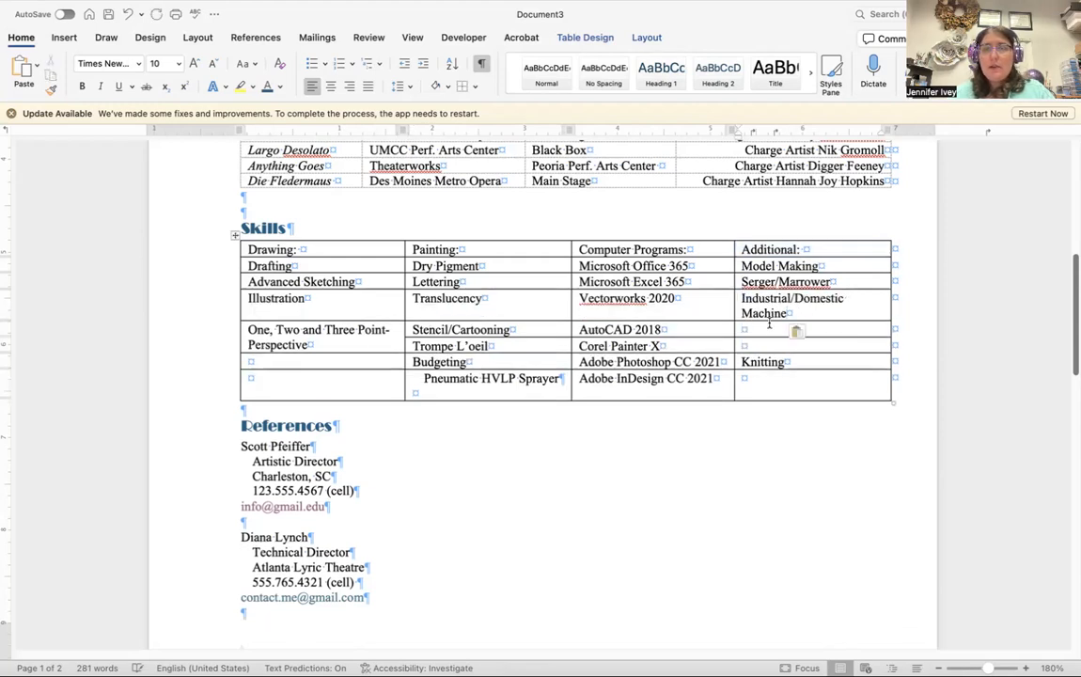
pyautogui.moveTo(769, 324); pyautogui.dragTo(769, 309)
pyautogui.rightClick(769, 311)
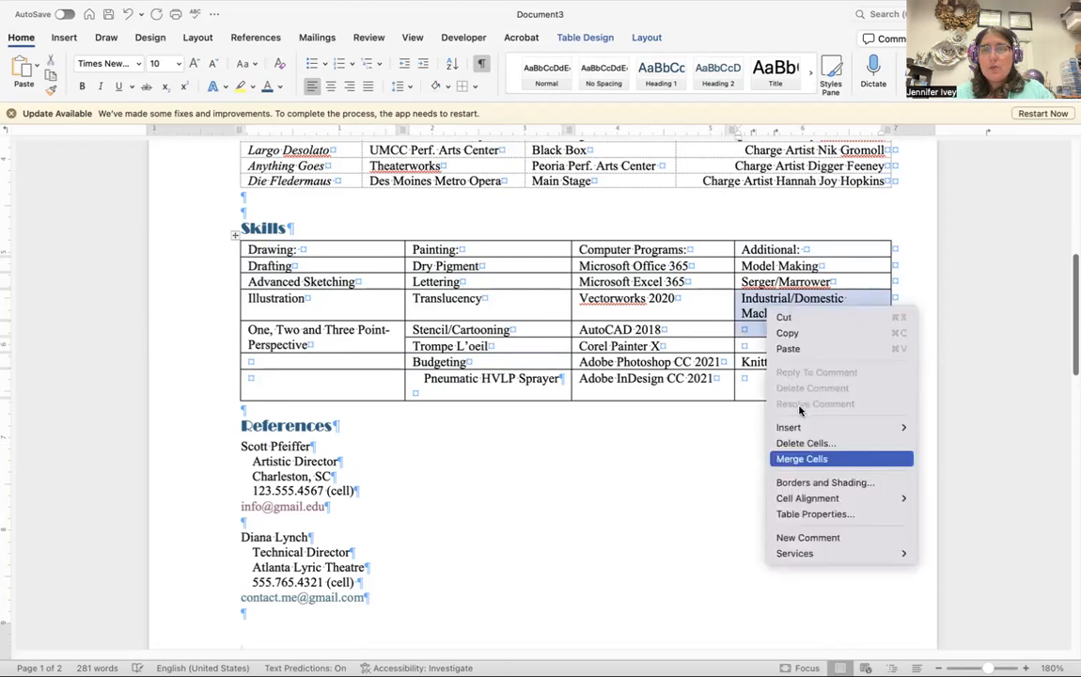
pyautogui.click(802, 459)
# Move Knitting directly under Industrial/Domestic Machine and remove the indent before Pneumatic HVLP Sprayer
pyautogui.moveTo(786, 347); pyautogui.dragTo(743, 353)
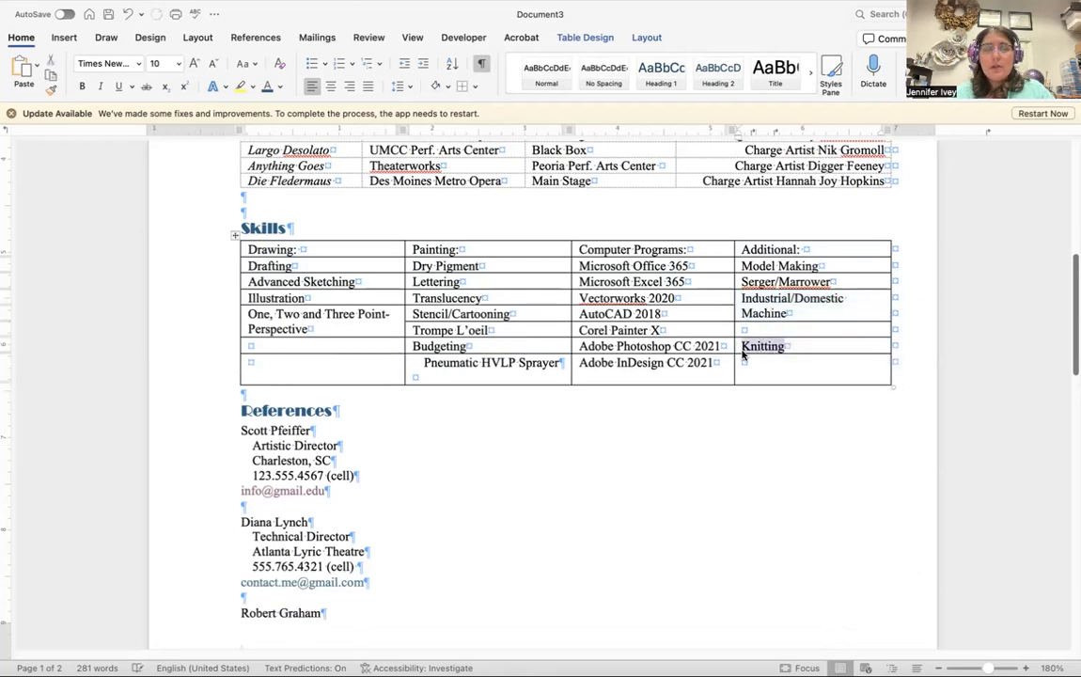
pyautogui.press('super+x')
pyautogui.press('super+v')
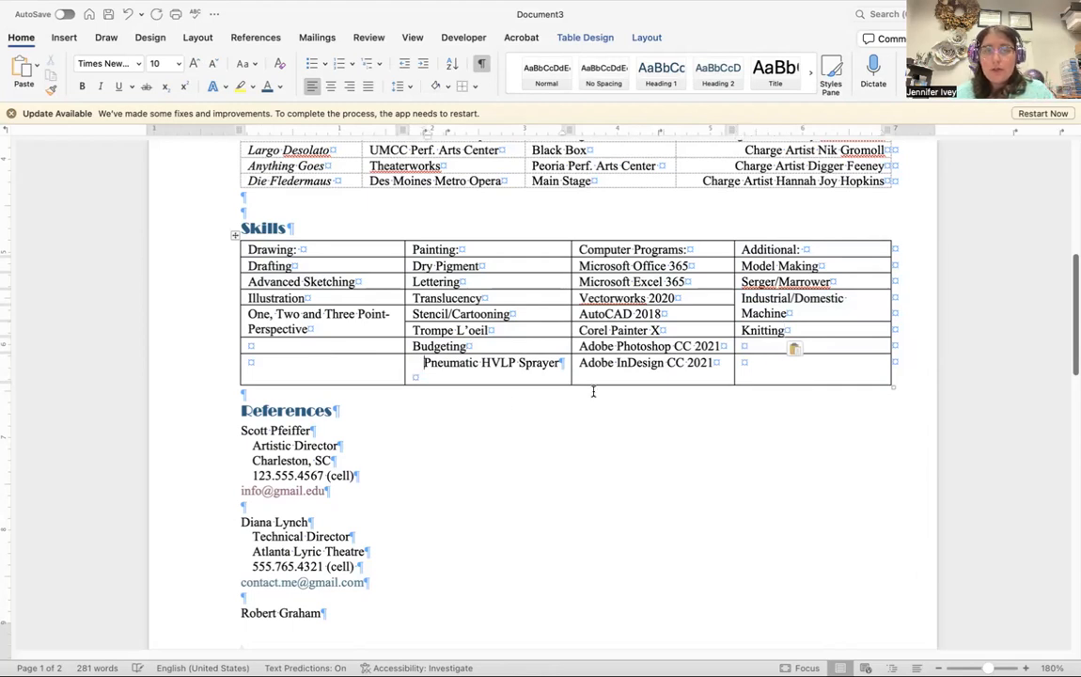
pyautogui.press('BackSpace')
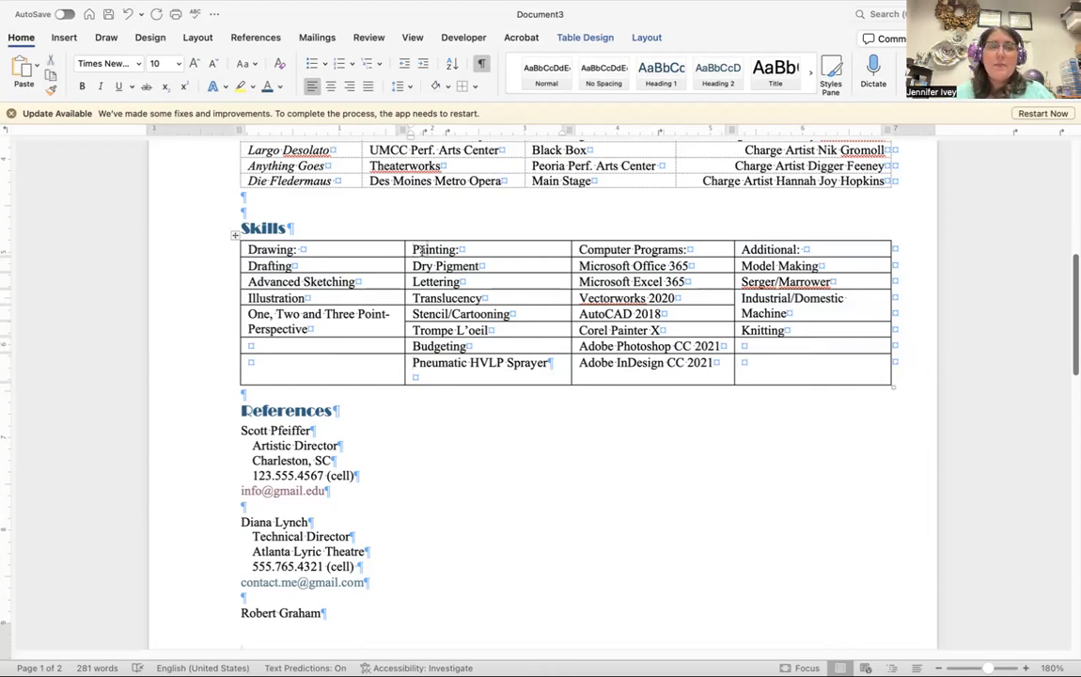
# Shift the Skills heading row's left edge and column dividers slightly left so the category titles stand outdented from their lists
pyautogui.click(262, 250)
pyautogui.moveTo(240, 249); pyautogui.dragTo(765, 240)
pyautogui.moveTo(239, 247); pyautogui.dragTo(221, 247)
pyautogui.click(222, 247)
pyautogui.click(411, 239)
pyautogui.click(430, 250)
pyautogui.moveTo(406, 249); pyautogui.dragTo(387, 249)
pyautogui.click(562, 249)
pyautogui.moveTo(563, 249)
pyautogui.mouseDown()
pyautogui.moveTo(546, 249)
pyautogui.moveTo(740, 251)
pyautogui.moveTo(716, 250)
pyautogui.mouseUp()
pyautogui.click(729, 451)
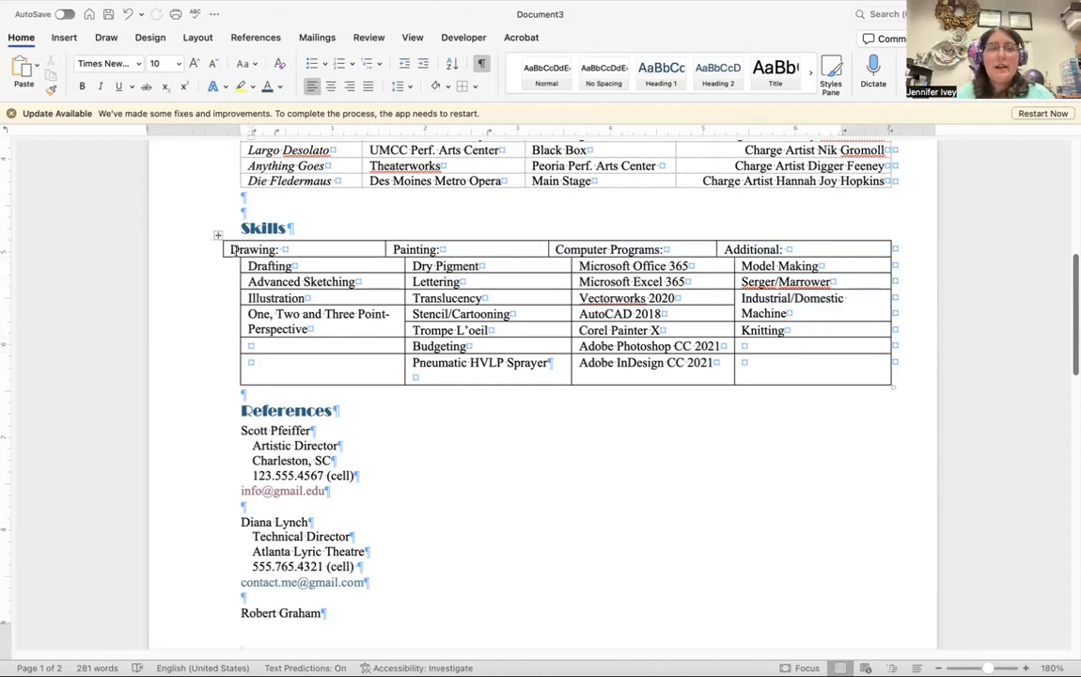
# Remove all borders from the Skills table
pyautogui.click(217, 235)
pyautogui.click(460, 86)
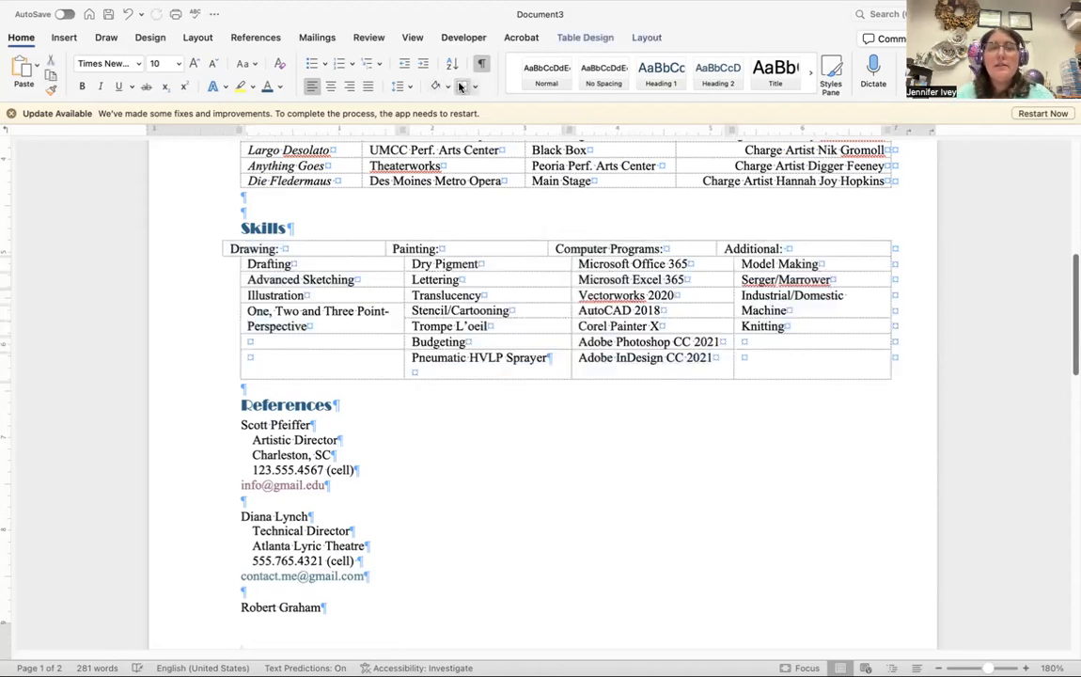
pyautogui.click(604, 473)
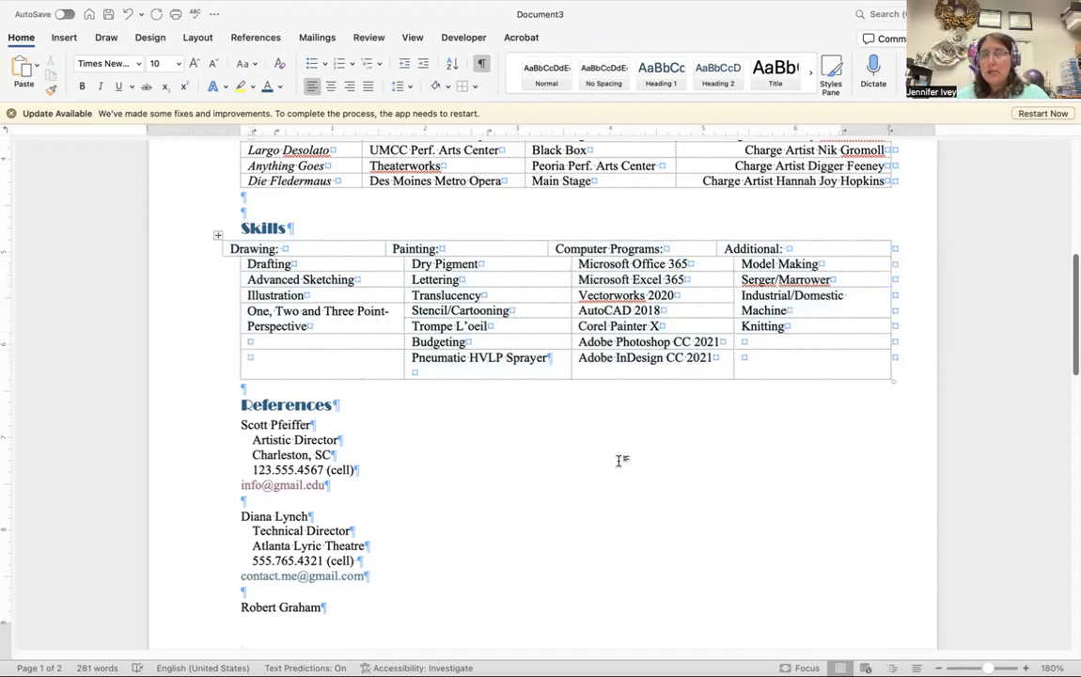
# Copy the whole Skills table and paste it directly under the References heading
pyautogui.scroll(-2, 611, 458)
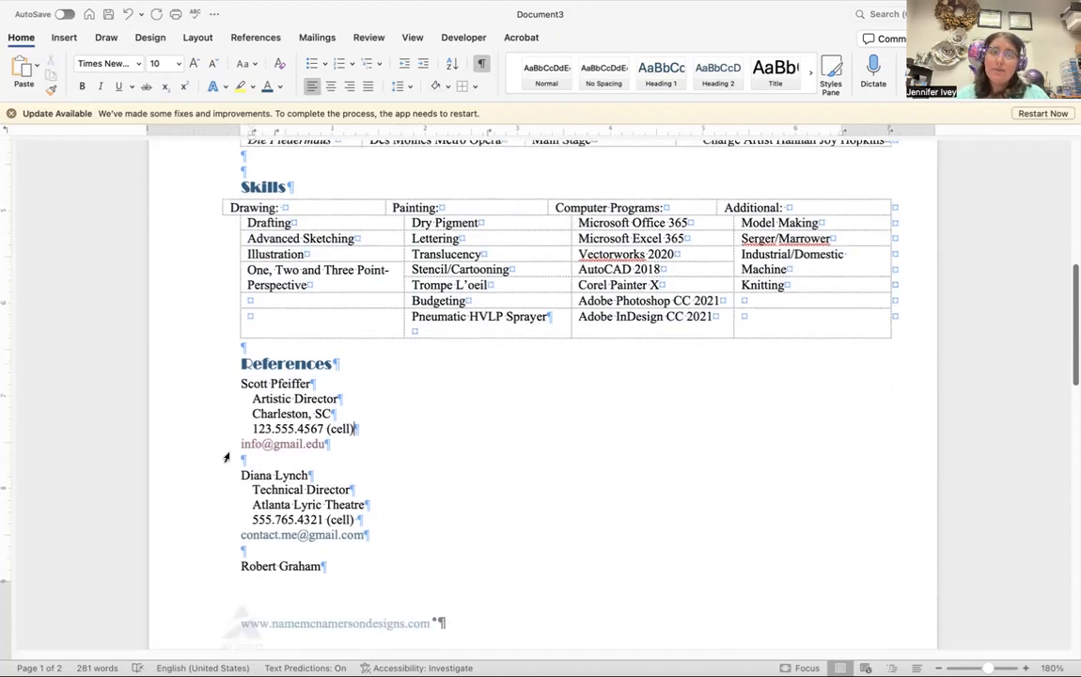
pyautogui.click(299, 254)
pyautogui.click(217, 193)
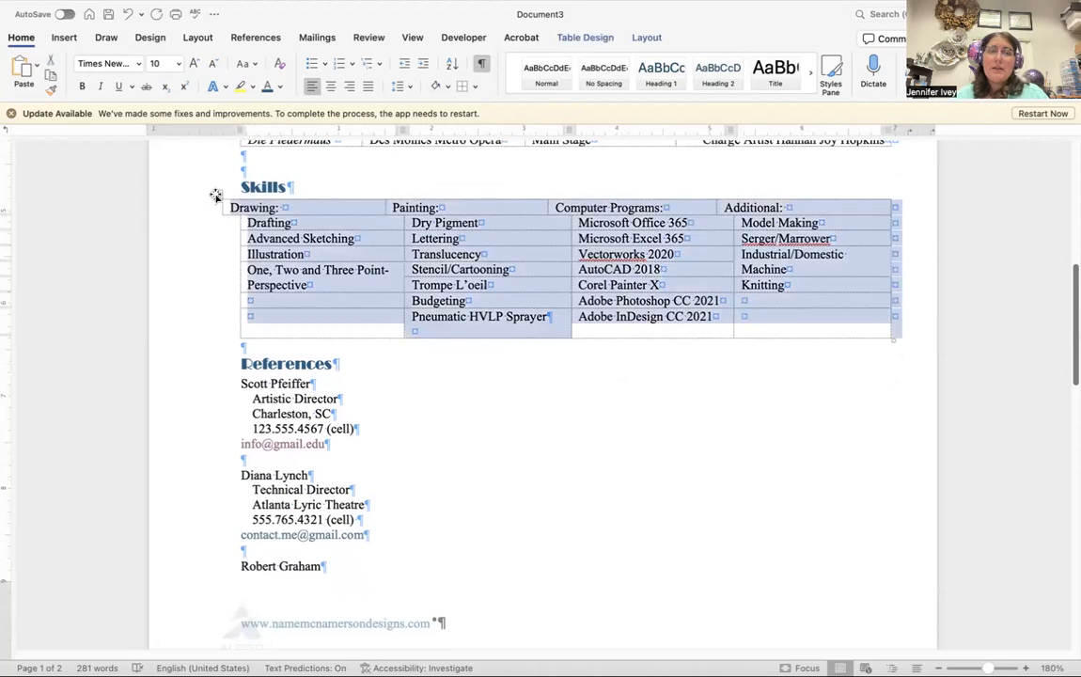
pyautogui.click(242, 384)
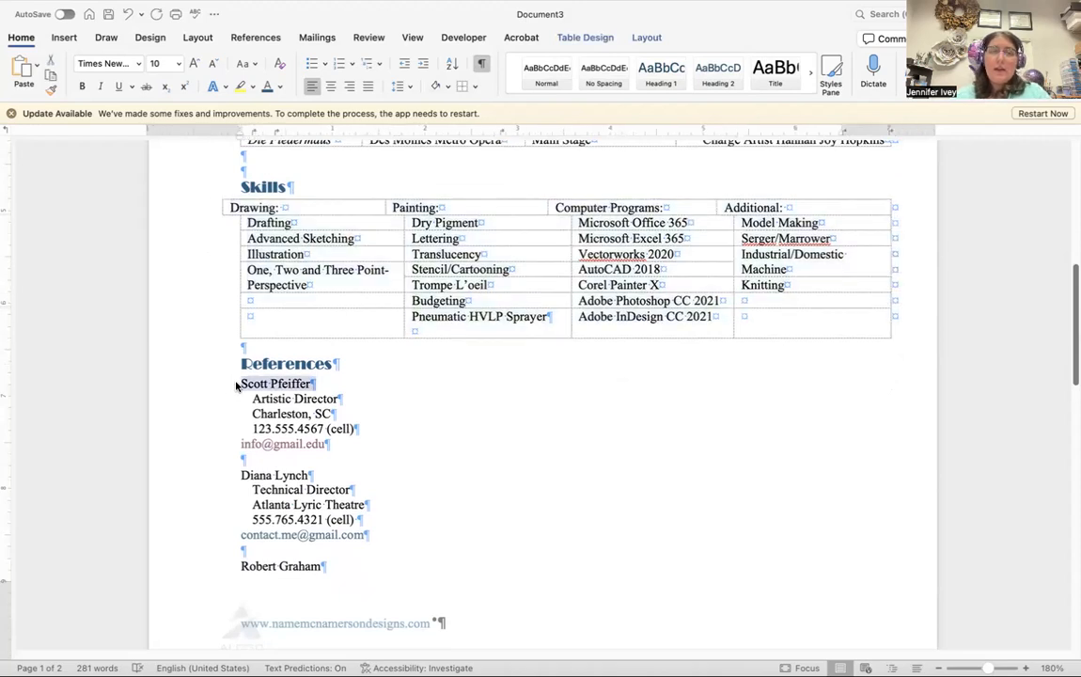
pyautogui.press('super+v')
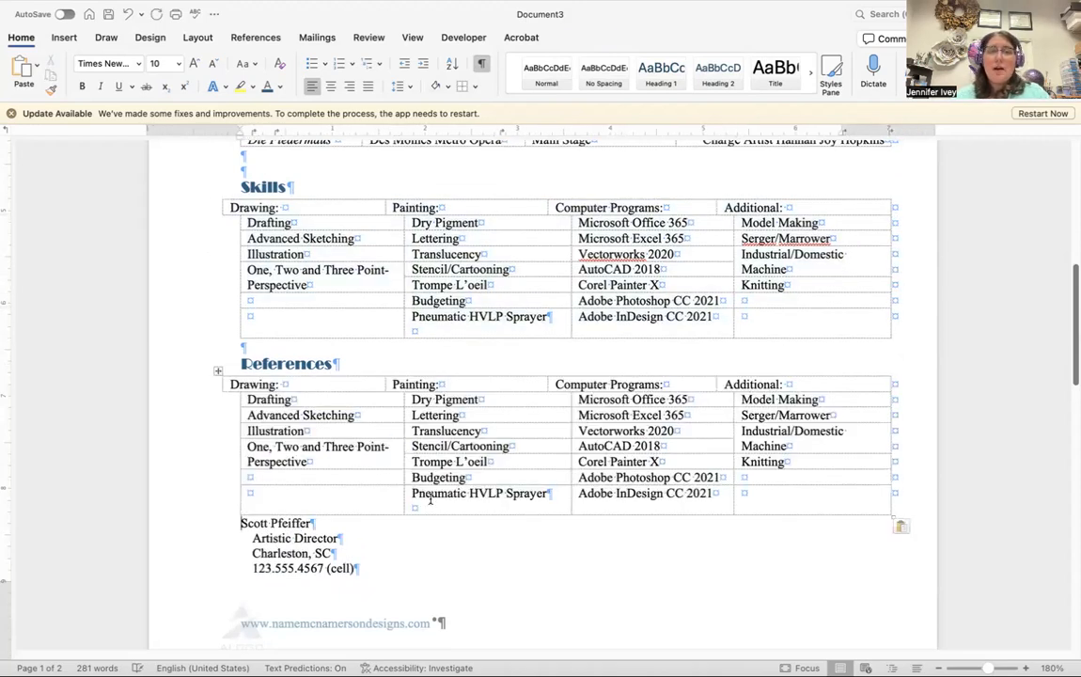
# Move the first reference's name, title, city and phone number into the first column of the References table
pyautogui.tripleClick(291, 524)
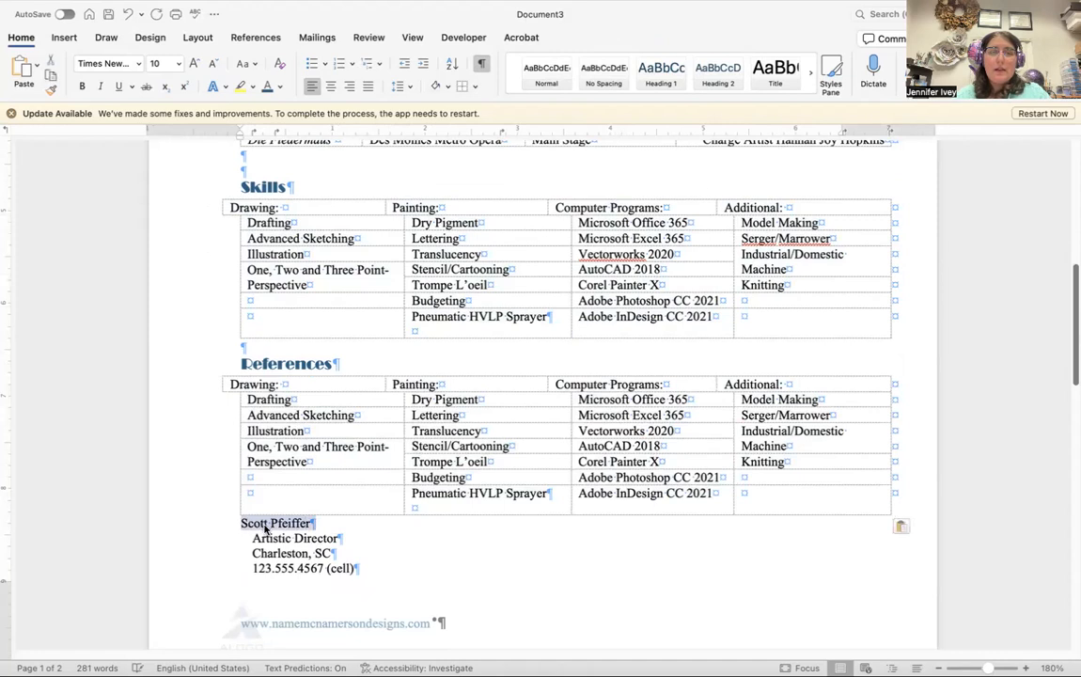
pyautogui.click(265, 527)
pyautogui.scroll(-3, 265, 528)
pyautogui.moveTo(236, 441); pyautogui.dragTo(291, 453)
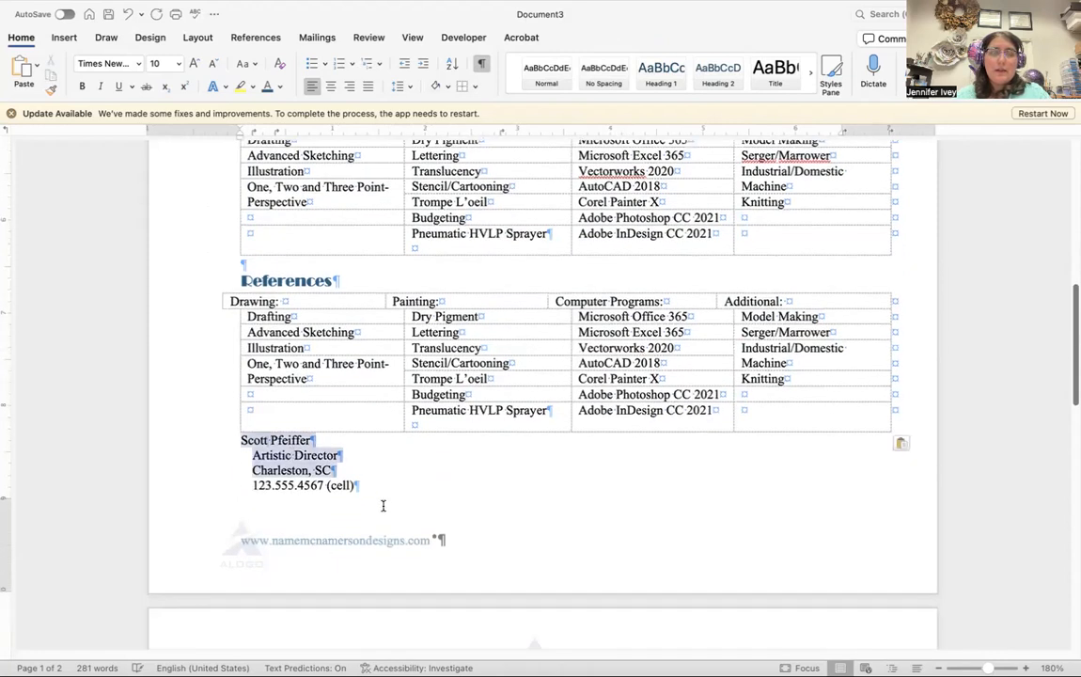
pyautogui.press('super+v')
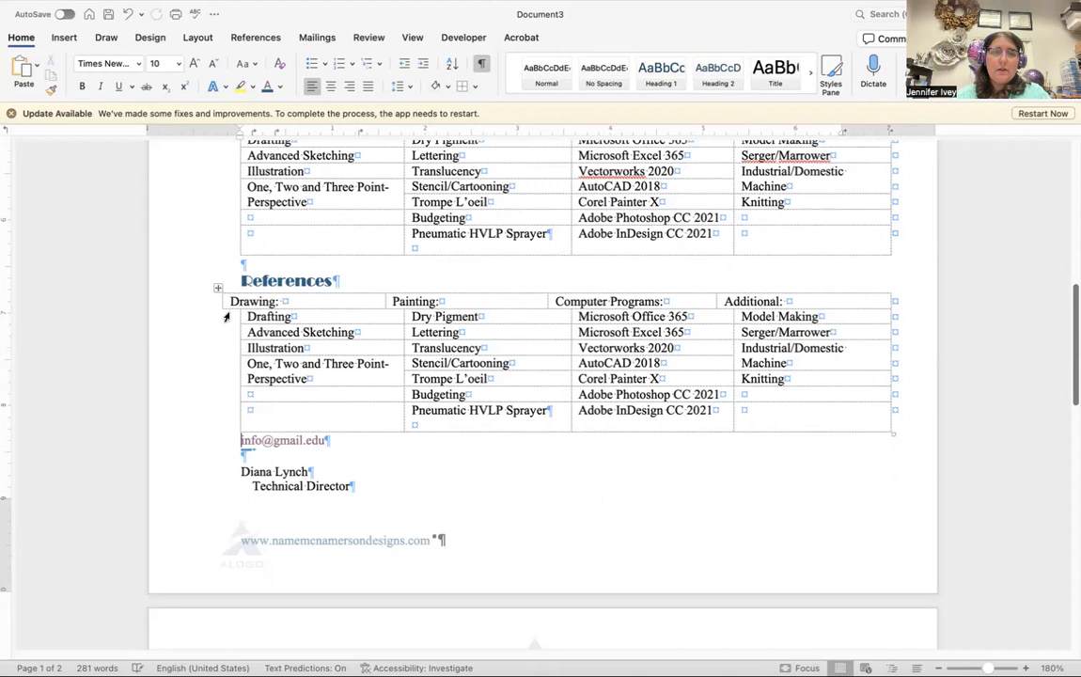
pyautogui.click(230, 302)
pyautogui.moveTo(234, 304)
pyautogui.mouseDown()
pyautogui.moveTo(340, 409)
pyautogui.moveTo(336, 384)
pyautogui.mouseUp()
pyautogui.press('super+v')
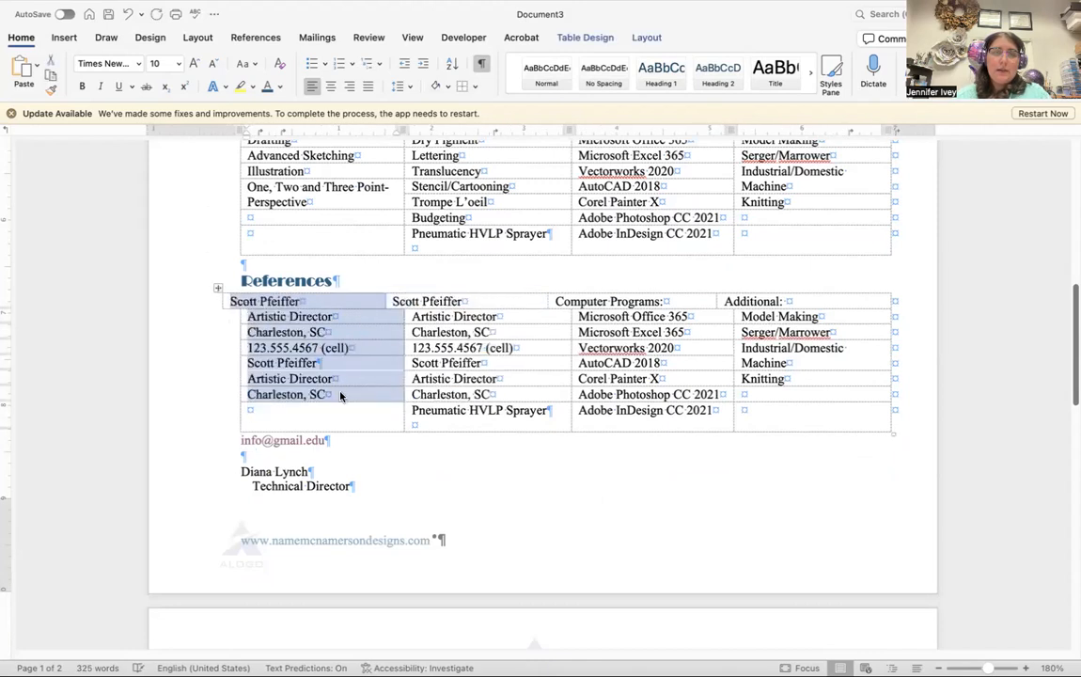
# Move the first reference's e-mail under the phone number in the first column, clearing the duplicated name, title and city entries
pyautogui.click(248, 452)
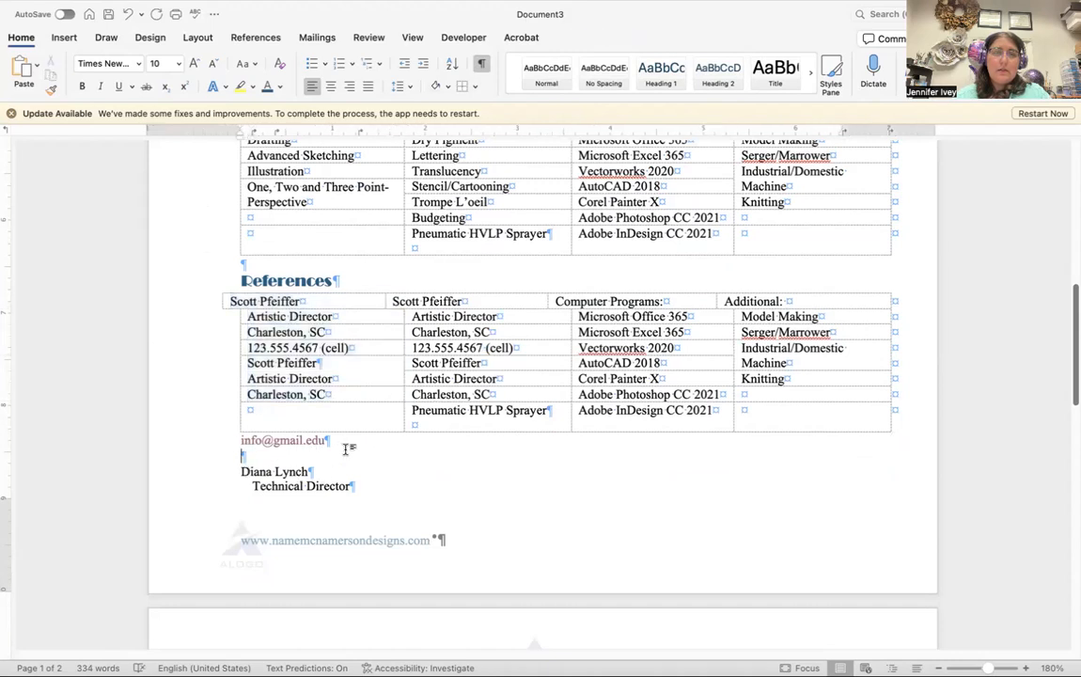
pyautogui.tripleClick(272, 441)
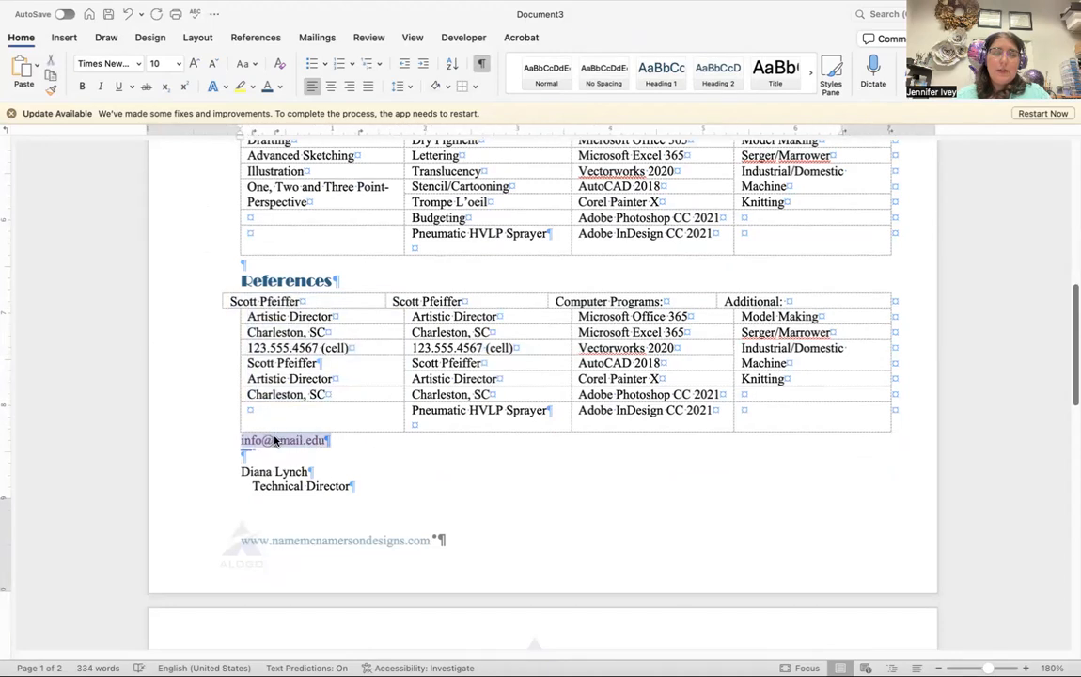
pyautogui.click(262, 394)
pyautogui.moveTo(247, 361); pyautogui.dragTo(340, 379)
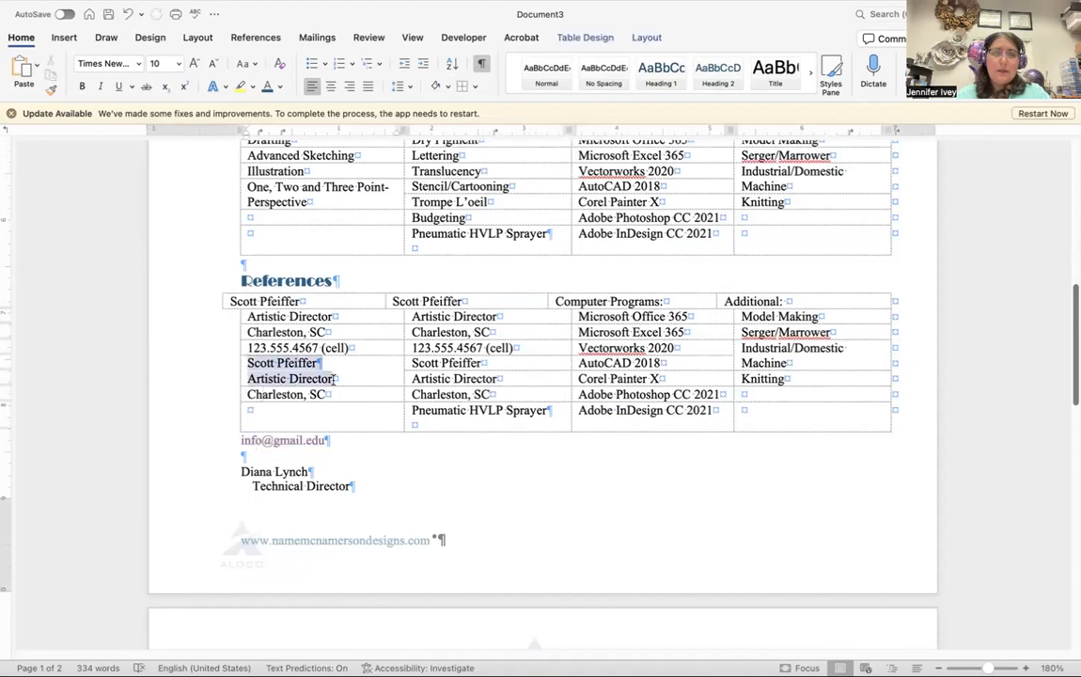
pyautogui.hotkey('ctrl', 'v')
pyautogui.tripleClick(346, 397)
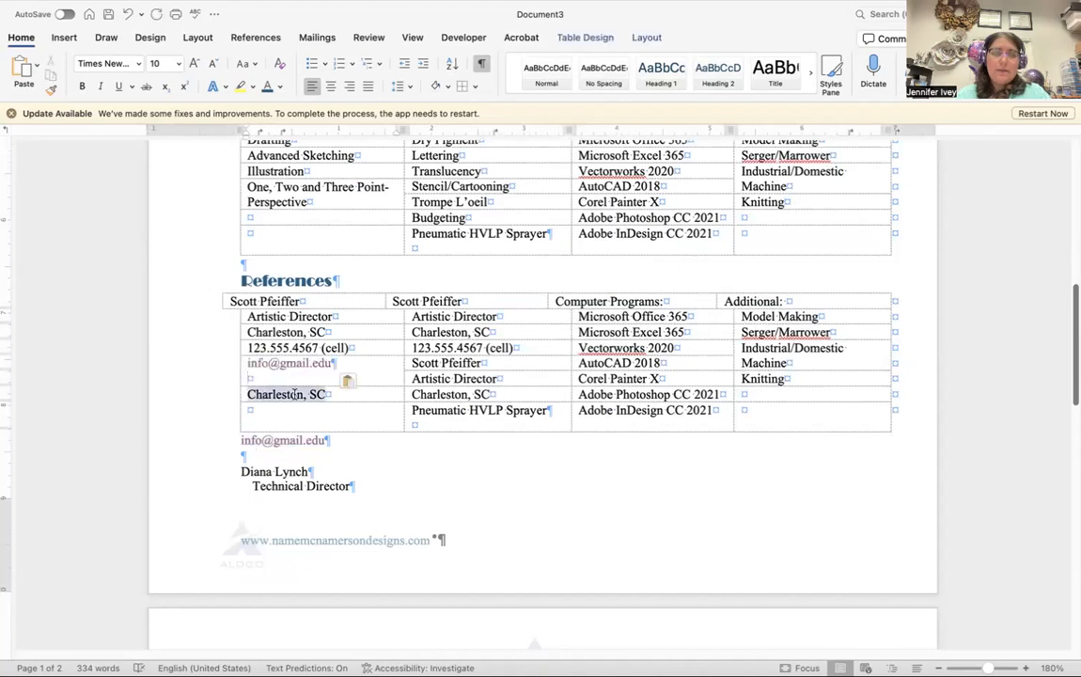
pyautogui.press('Delete')
pyautogui.moveTo(356, 451); pyautogui.dragTo(369, 485)
pyautogui.press('BackSpace')
# Move the second reference's name into the second heading cell of the References table, replacing the duplicated name
pyautogui.moveTo(396, 302); pyautogui.dragTo(495, 331)
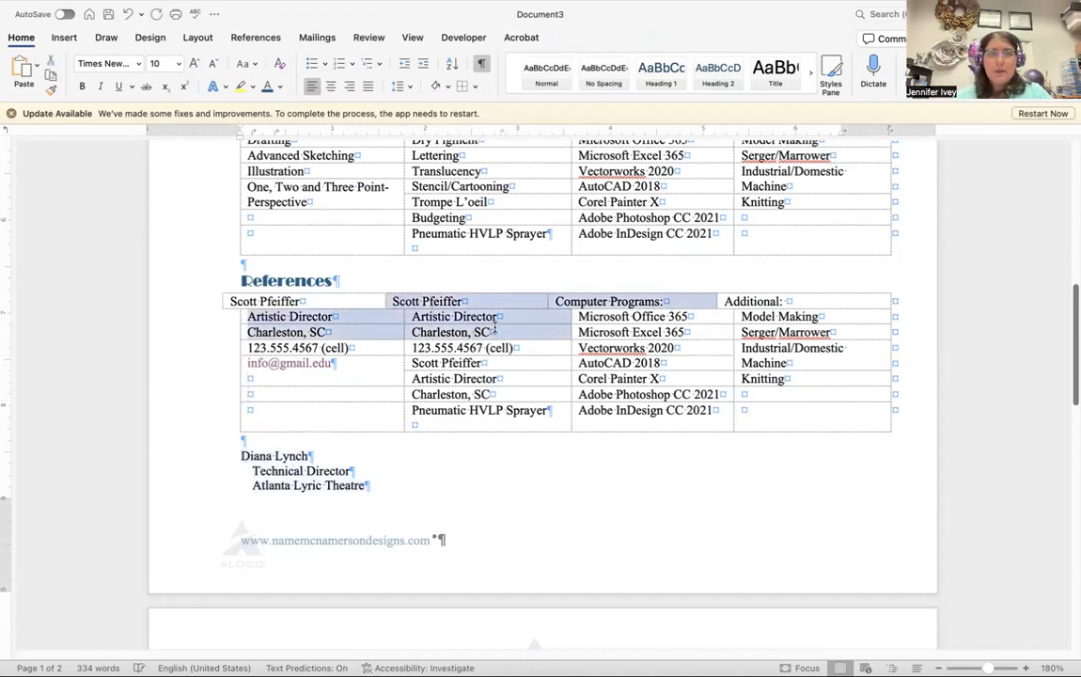
pyautogui.click(495, 331)
pyautogui.click(327, 449)
pyautogui.moveTo(326, 449); pyautogui.dragTo(245, 452)
pyautogui.press('super+x')
pyautogui.moveTo(464, 301); pyautogui.dragTo(393, 302)
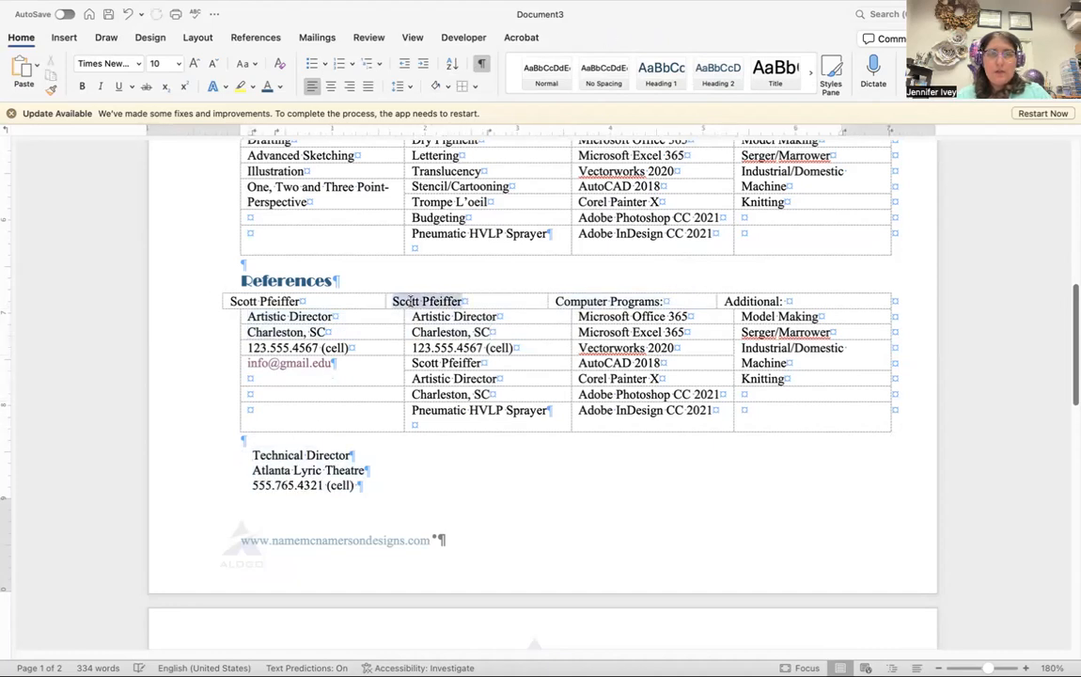
pyautogui.press('super+v')
pyautogui.press('BackSpace')
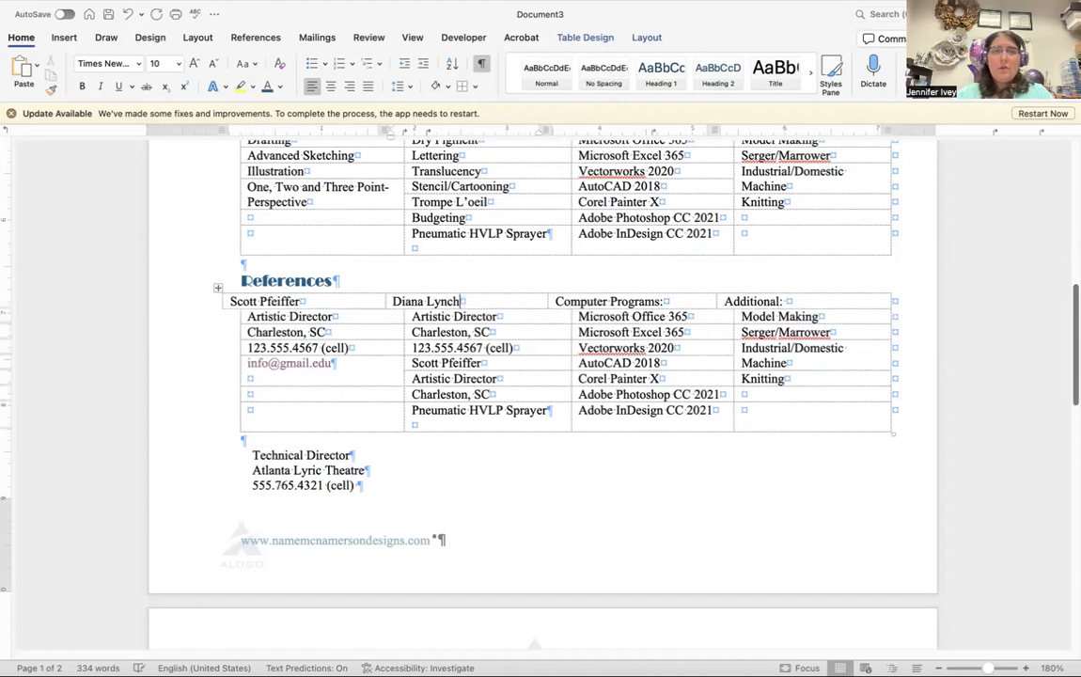
# Move the second reference's title, theatre, phone number and e-mail into the second column, deleting the blank line above the source text
pyautogui.moveTo(251, 455); pyautogui.dragTo(386, 490)
pyautogui.click(304, 439)
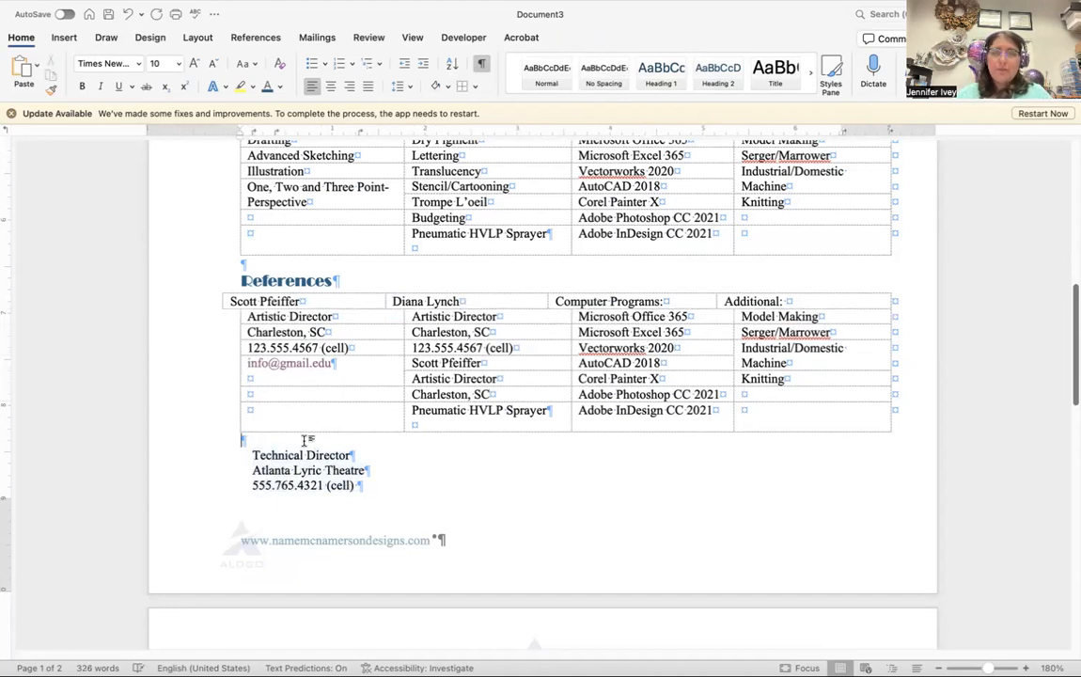
pyautogui.press('BackSpace')
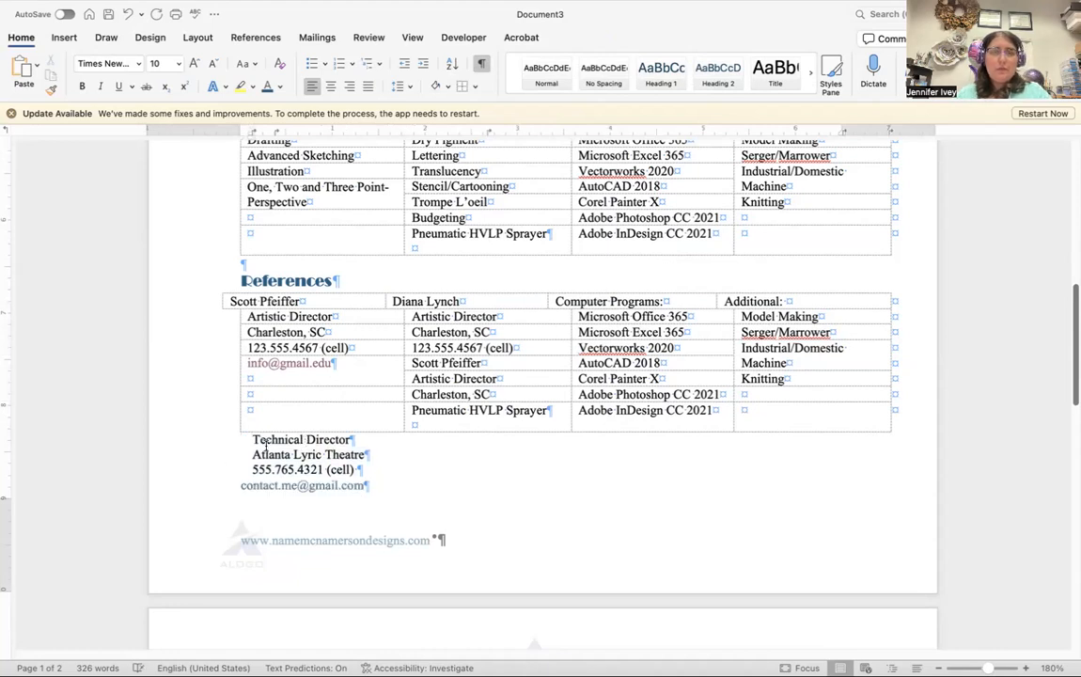
pyautogui.moveTo(249, 440); pyautogui.dragTo(379, 481)
pyautogui.hotkey('ctrl', 'v')
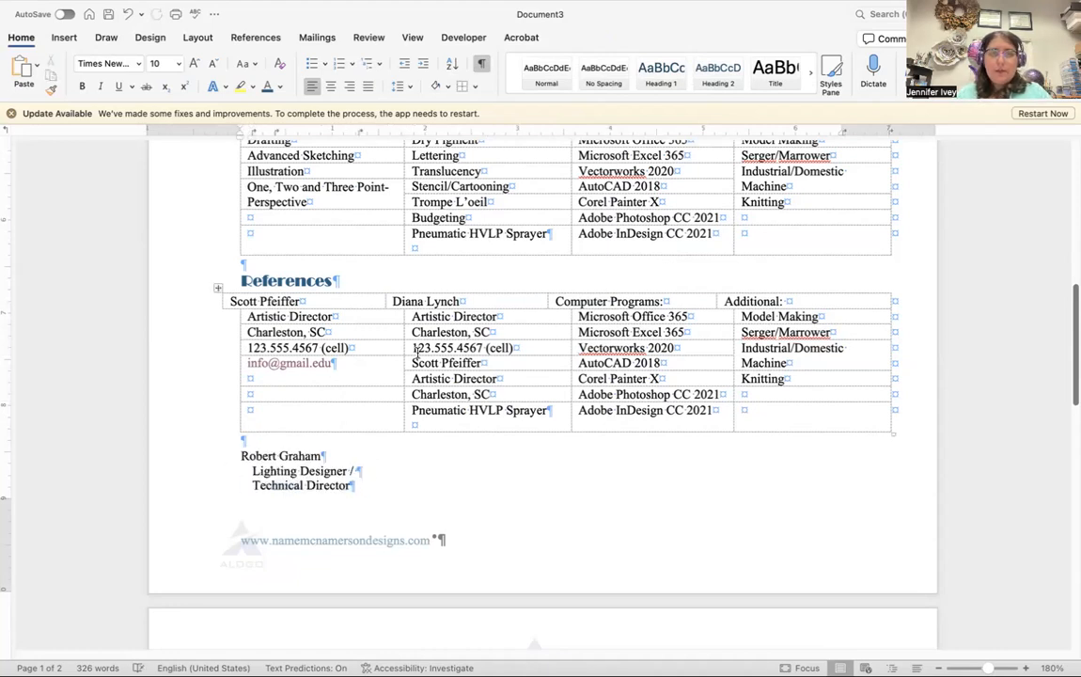
pyautogui.moveTo(411, 317); pyautogui.dragTo(525, 382)
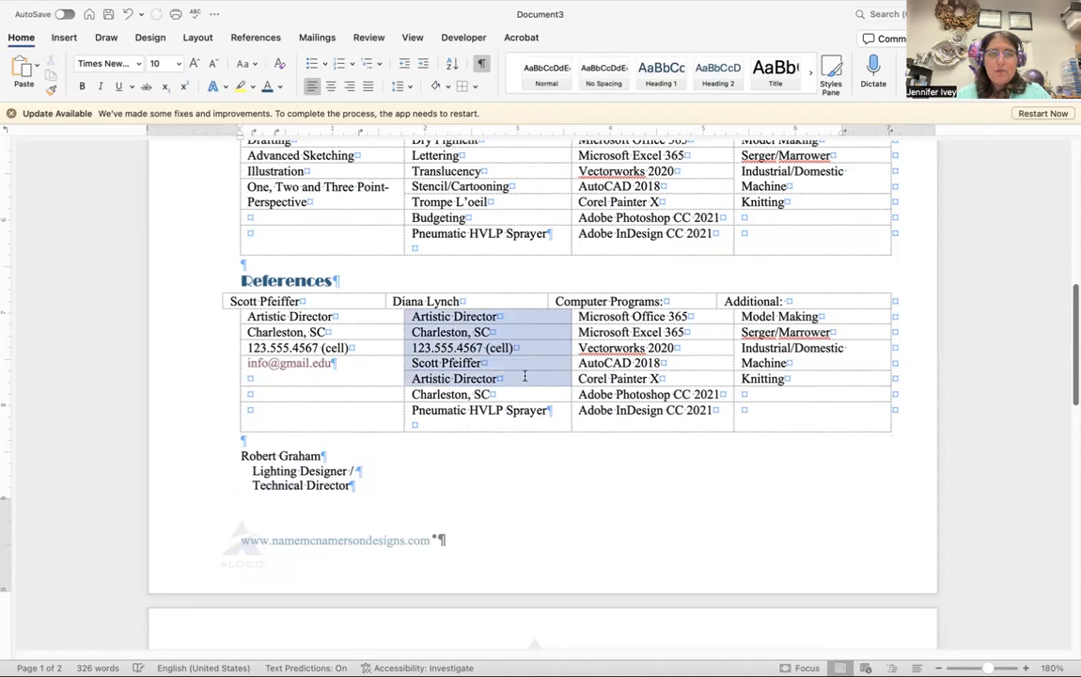
pyautogui.hotkey('ctrl', 'v')
# Delete the surplus table rows below the References e-mail row and remove the blank line after the first reference's e-mail
pyautogui.moveTo(414, 379)
pyautogui.mouseDown()
pyautogui.moveTo(456, 381)
pyautogui.moveTo(509, 414)
pyautogui.mouseUp()
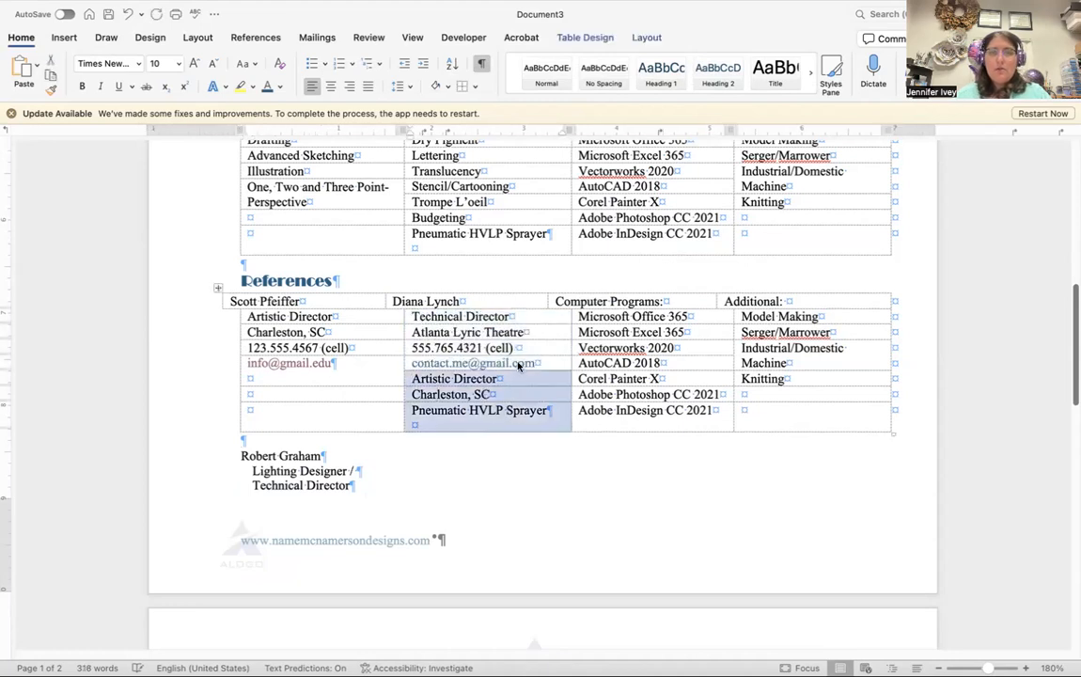
pyautogui.press('BackSpace')
pyautogui.click(553, 205)
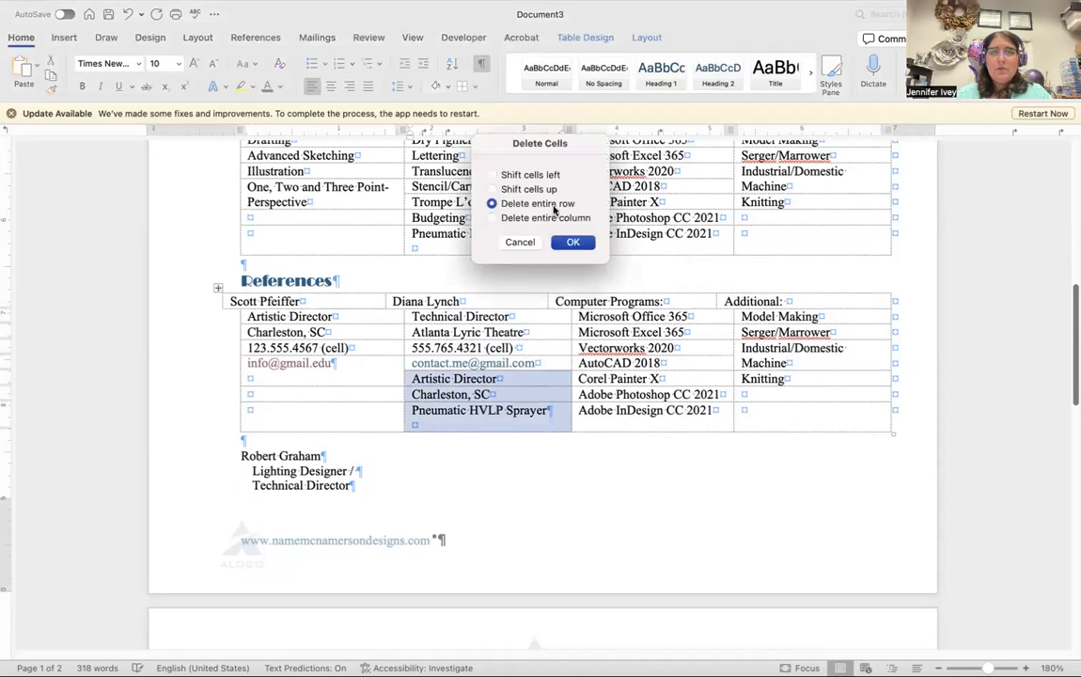
pyautogui.click(570, 241)
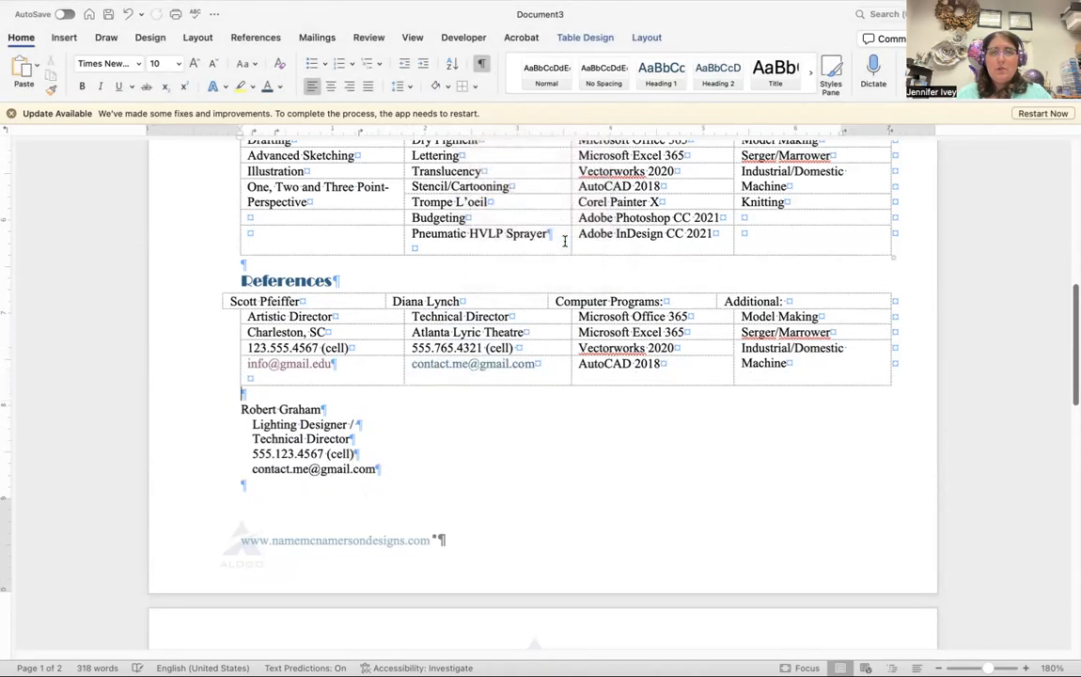
pyautogui.click(355, 348)
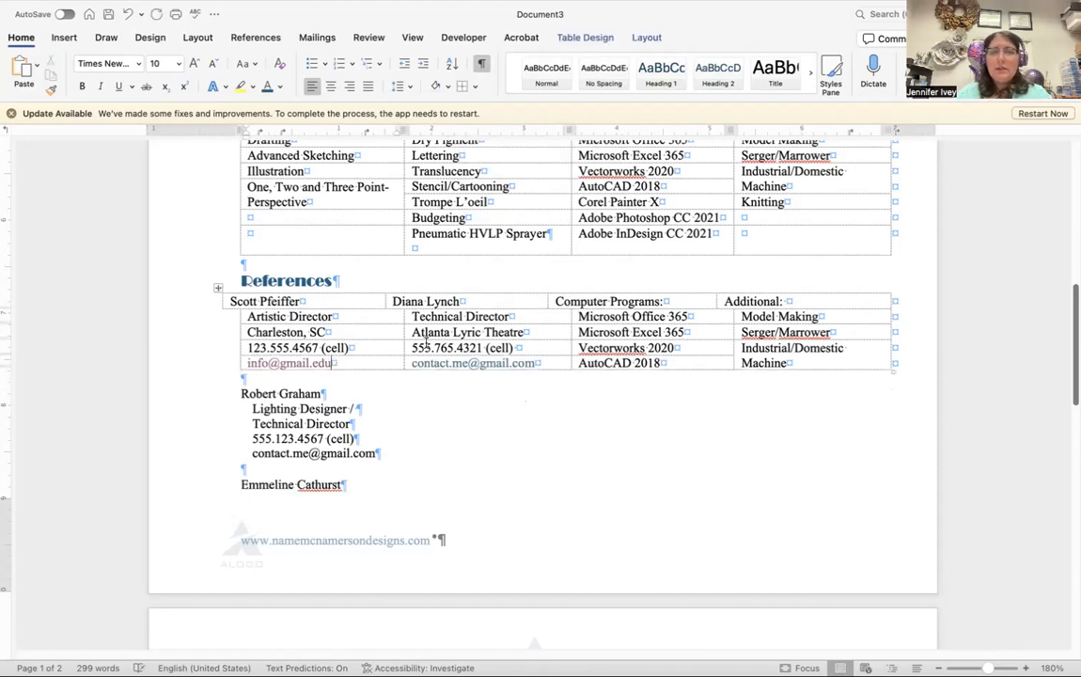
# Move the third reference's name into the third heading cell of the References table, replacing "Computer Programs:"
pyautogui.tripleClick(318, 393)
pyautogui.press('Delete')
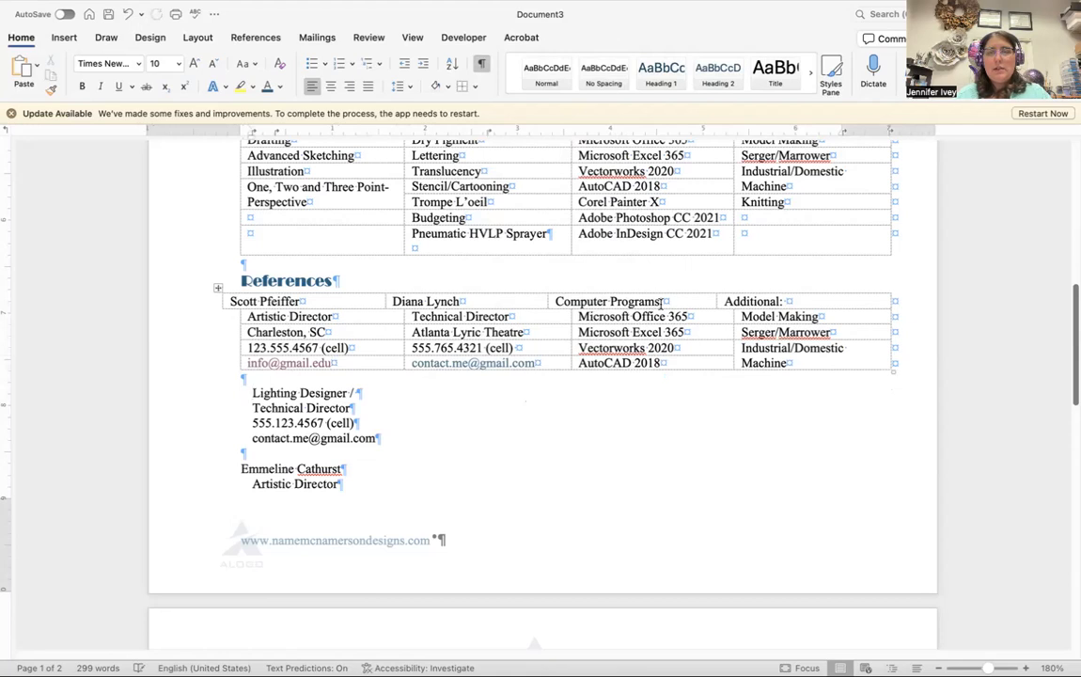
pyautogui.moveTo(661, 302); pyautogui.dragTo(555, 302)
pyautogui.hotkey('ctrl', 'v')
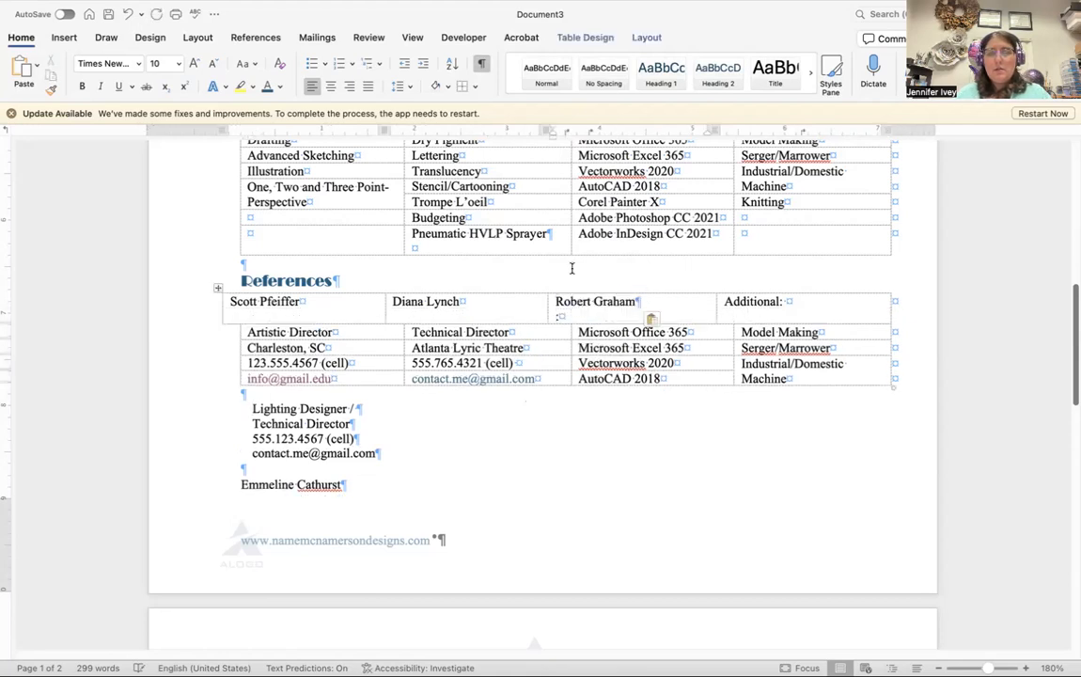
pyautogui.press('BackSpace')
# Move the third reference's two titles, phone number and e-mail into the third column of the References table, removing the source lines
pyautogui.moveTo(253, 395); pyautogui.dragTo(381, 439)
pyautogui.moveTo(580, 320); pyautogui.dragTo(679, 367)
pyautogui.hotkey('ctrl', 'v')
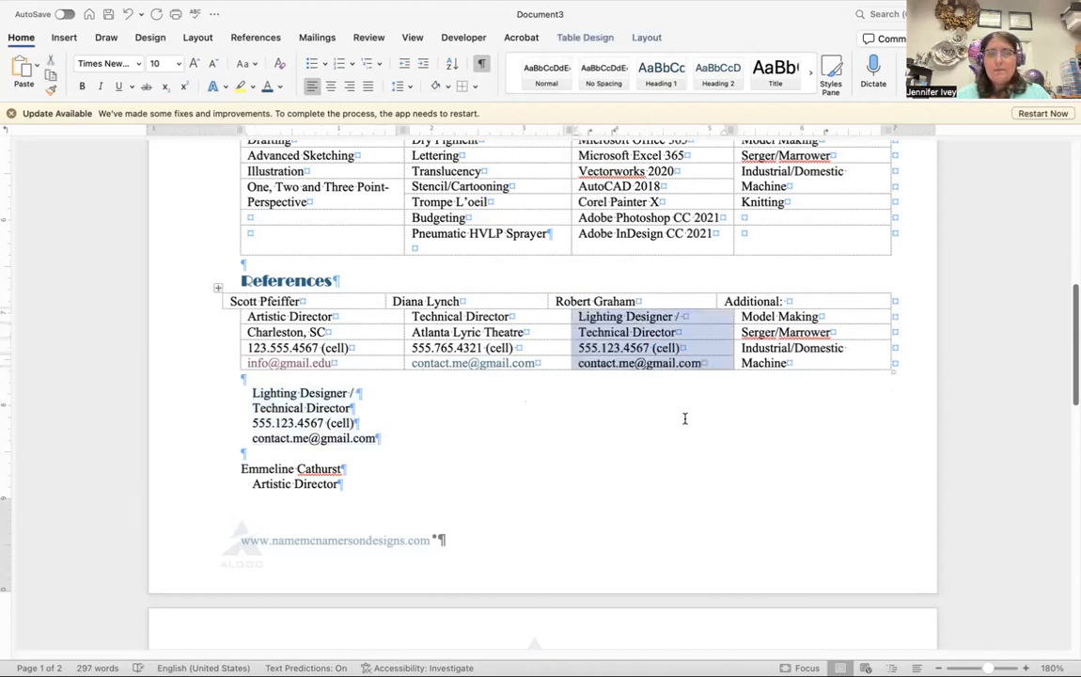
pyautogui.click(685, 419)
pyautogui.moveTo(251, 393); pyautogui.dragTo(415, 434)
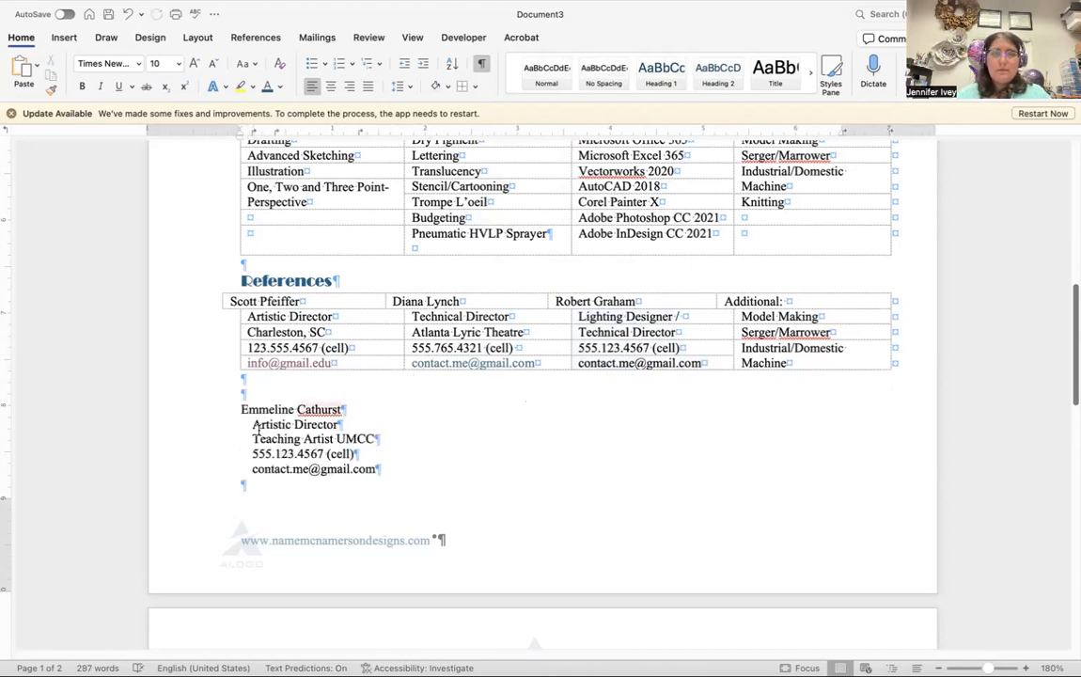
# Move the fourth reference's name into the fourth heading cell of the References table, replacing "Additional:"
pyautogui.moveTo(241, 410); pyautogui.dragTo(325, 413)
pyautogui.press('super+x')
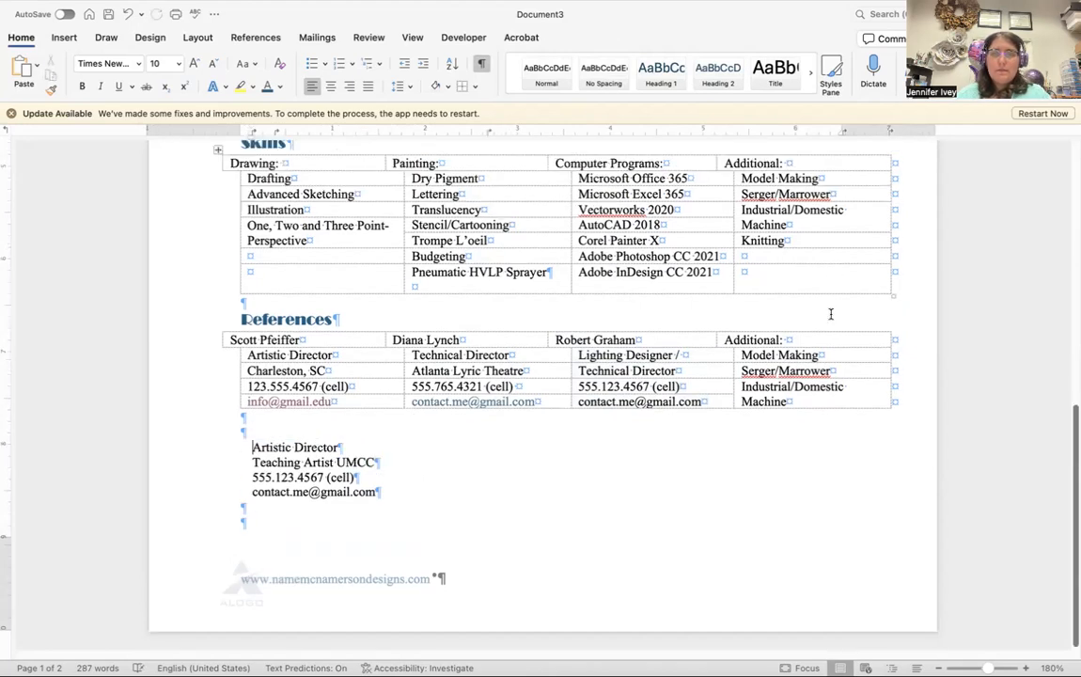
pyautogui.moveTo(809, 343); pyautogui.dragTo(739, 344)
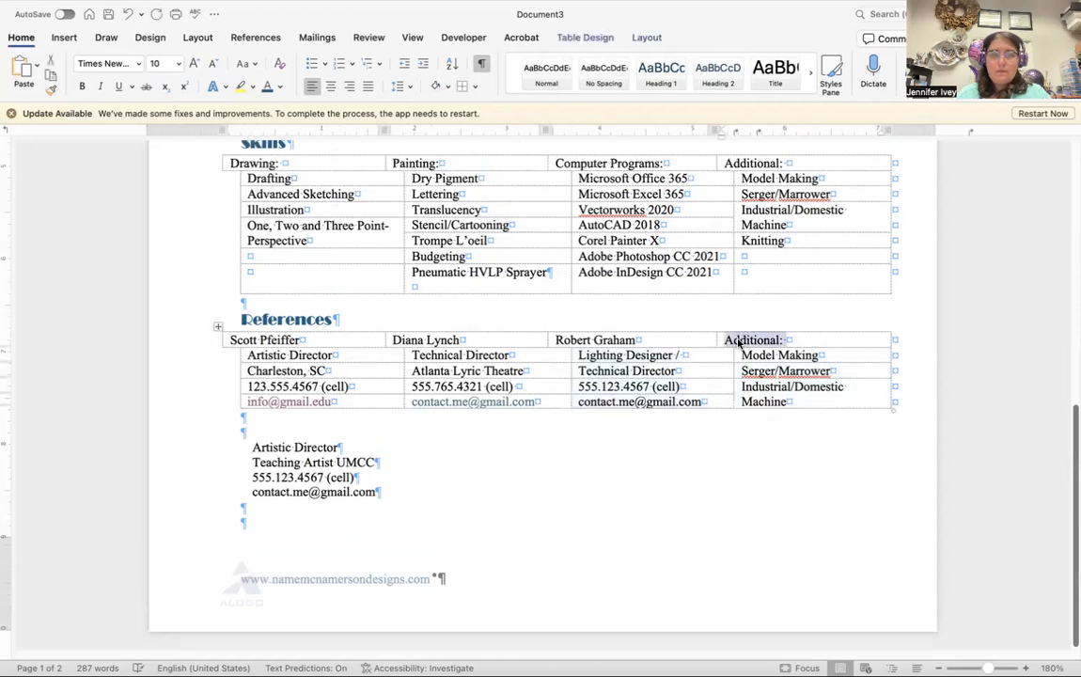
pyautogui.press('super+v')
pyautogui.press('BackSpace')
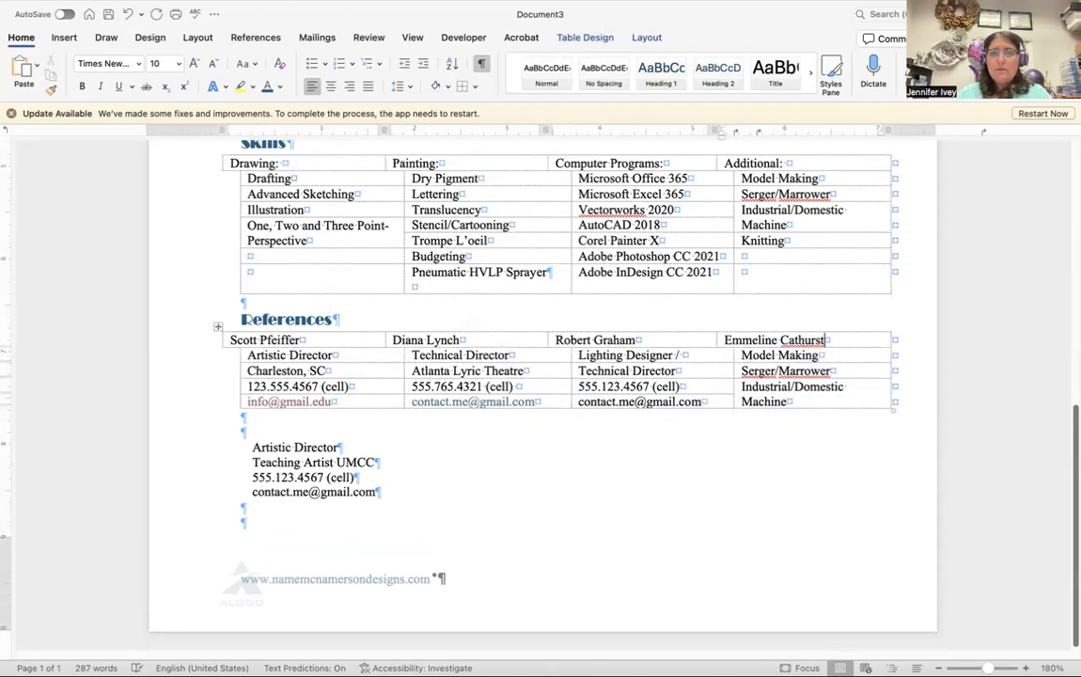
pyautogui.moveTo(259, 443); pyautogui.dragTo(340, 485)
pyautogui.moveTo(270, 438); pyautogui.dragTo(373, 505)
pyautogui.press('BackSpace')
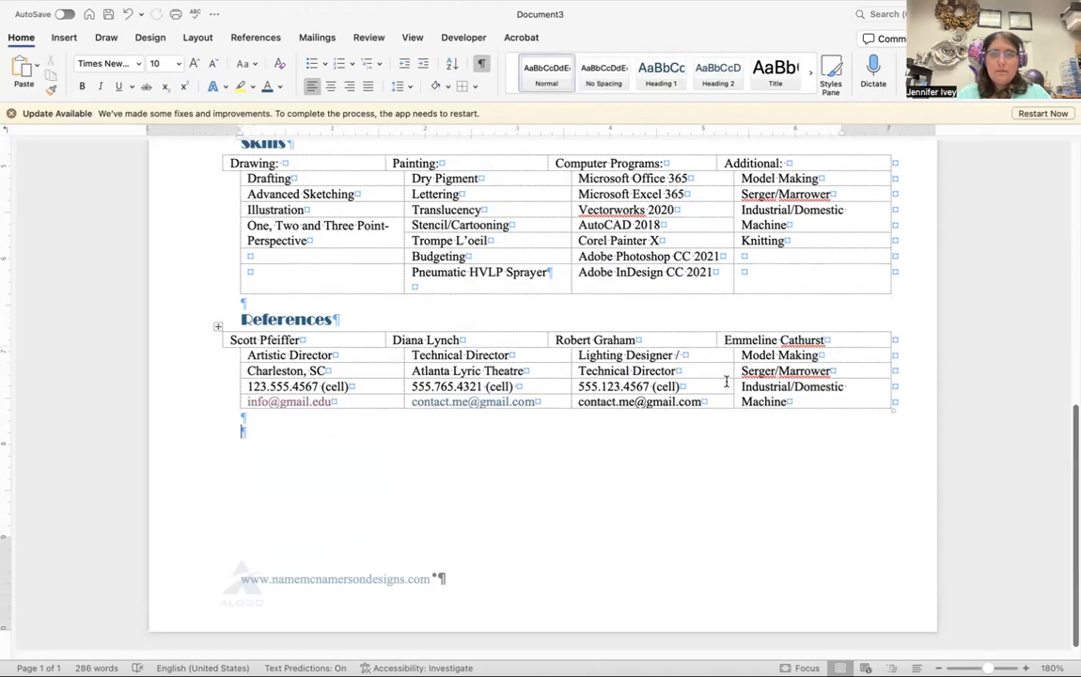
pyautogui.moveTo(745, 355); pyautogui.dragTo(820, 396)
pyautogui.hotkey('ctrl', 'v')
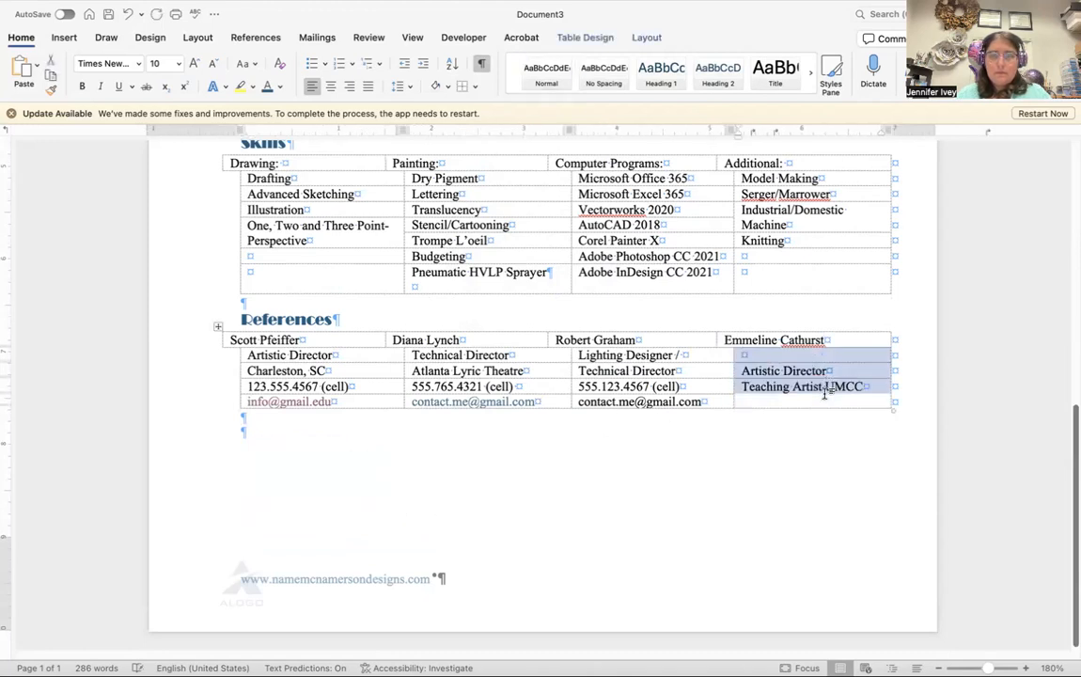
pyautogui.hotkey('ctrl', 'z')
pyautogui.click(545, 444)
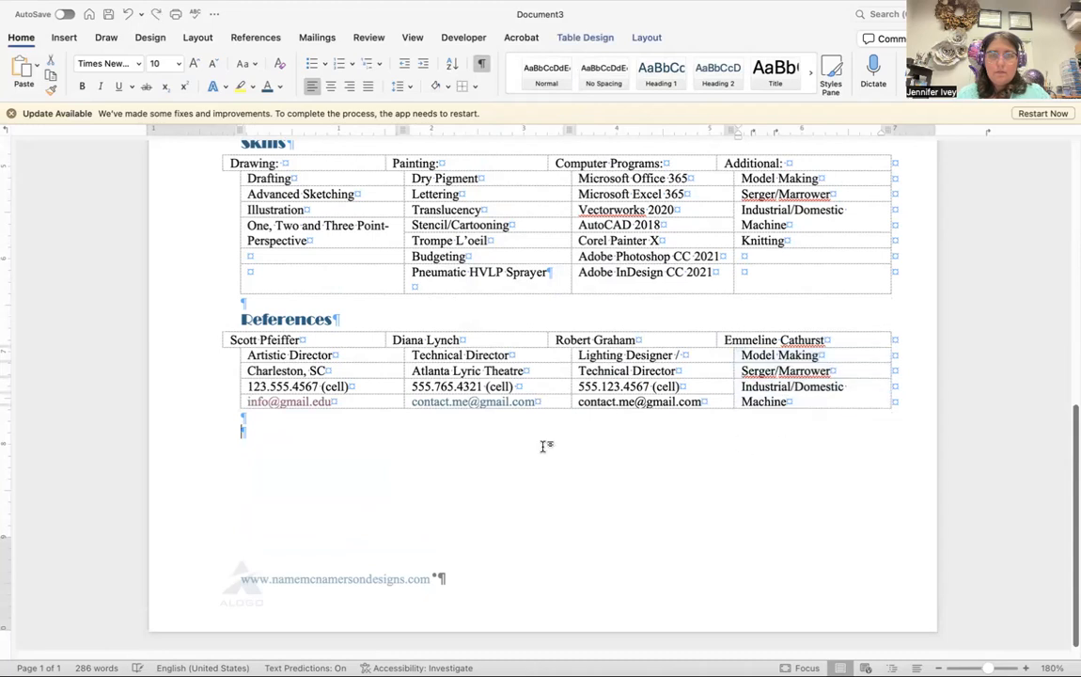
pyautogui.hotkey('ctrl', 'v')
# Copy the fourth reference's title, teaching affiliation and phone number into the fourth column, replacing the duplicated skills entries
pyautogui.moveTo(251, 448); pyautogui.dragTo(380, 493)
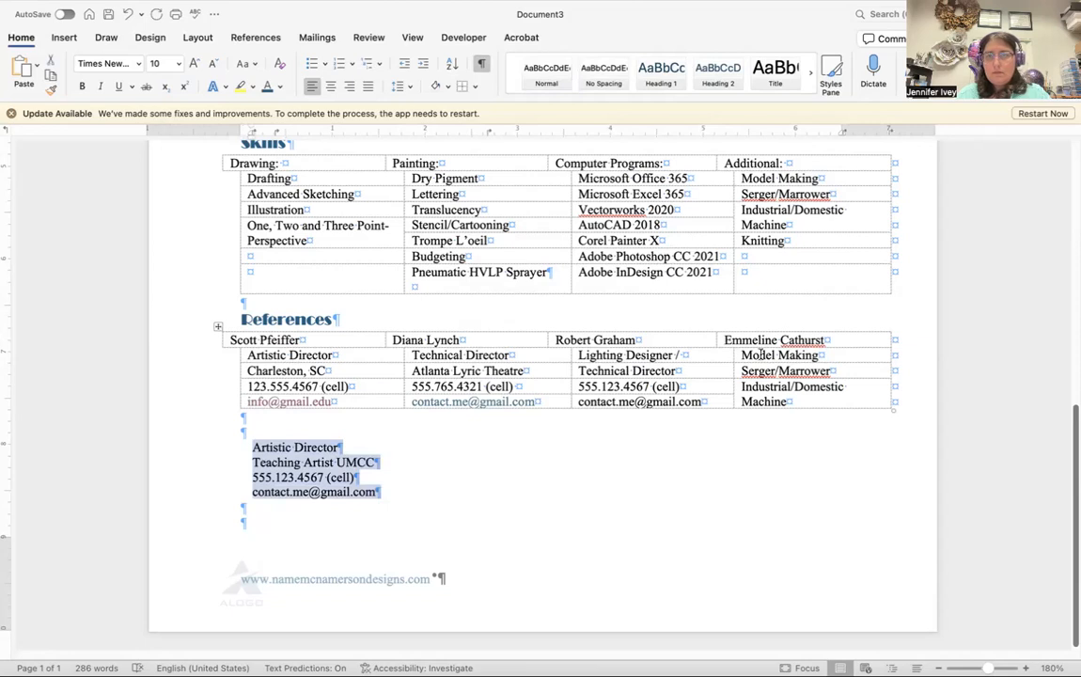
pyautogui.moveTo(743, 356); pyautogui.dragTo(799, 403)
pyautogui.hotkey('ctrl', 'v')
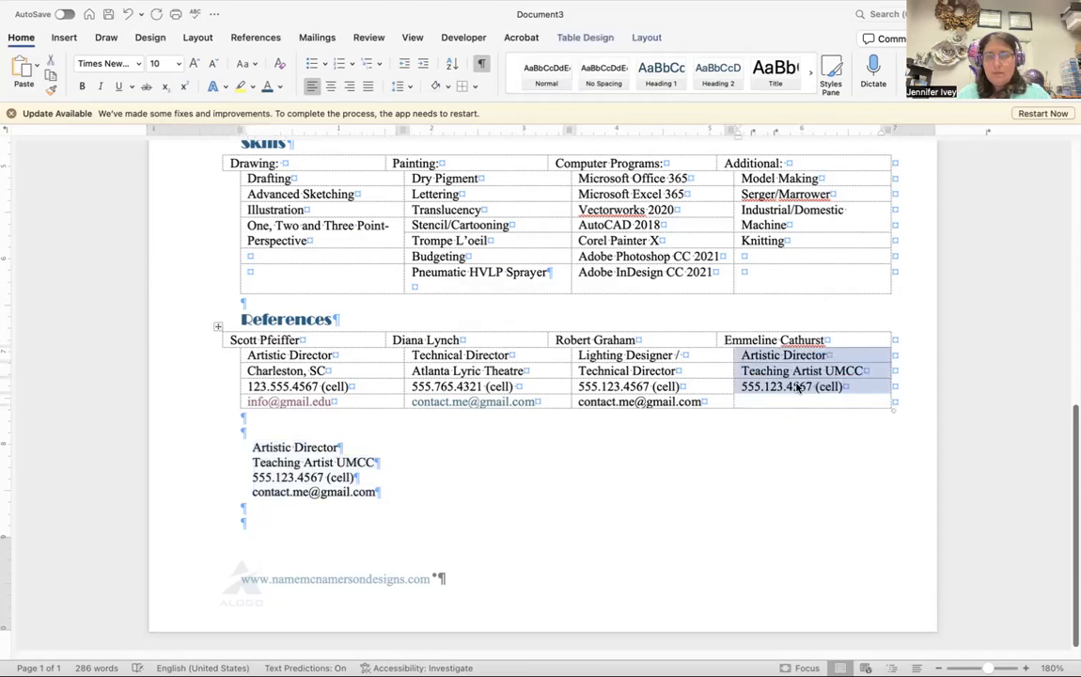
pyautogui.click(738, 441)
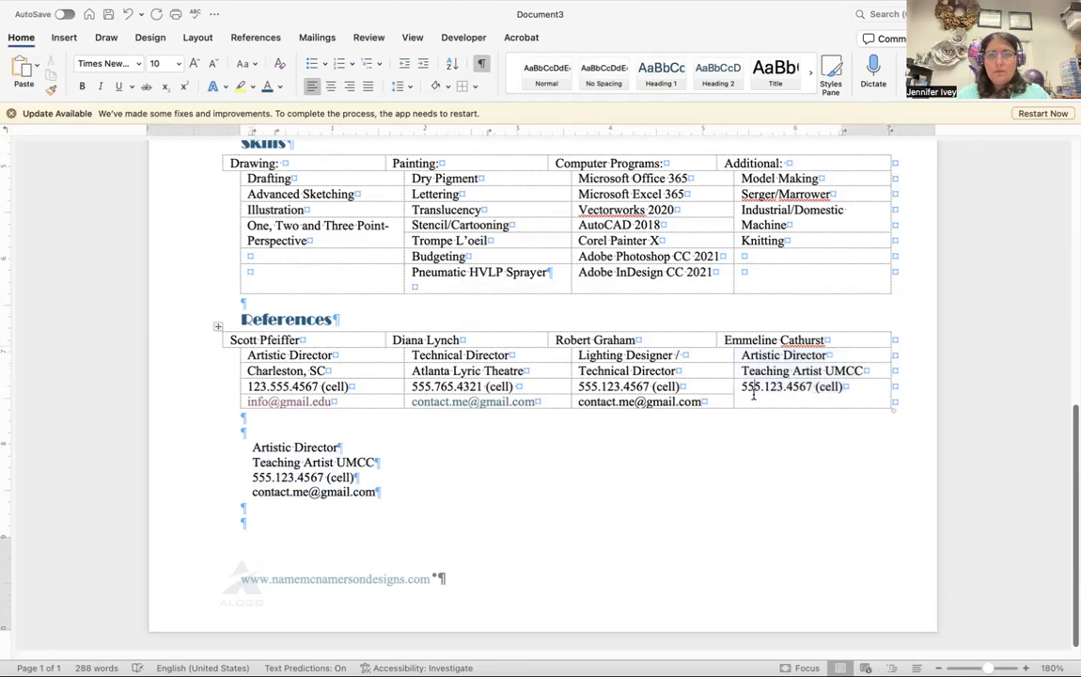
# Split the fourth reference's phone number cell into 1 column and 2 rows
pyautogui.click(753, 395)
pyautogui.rightClick(799, 396)
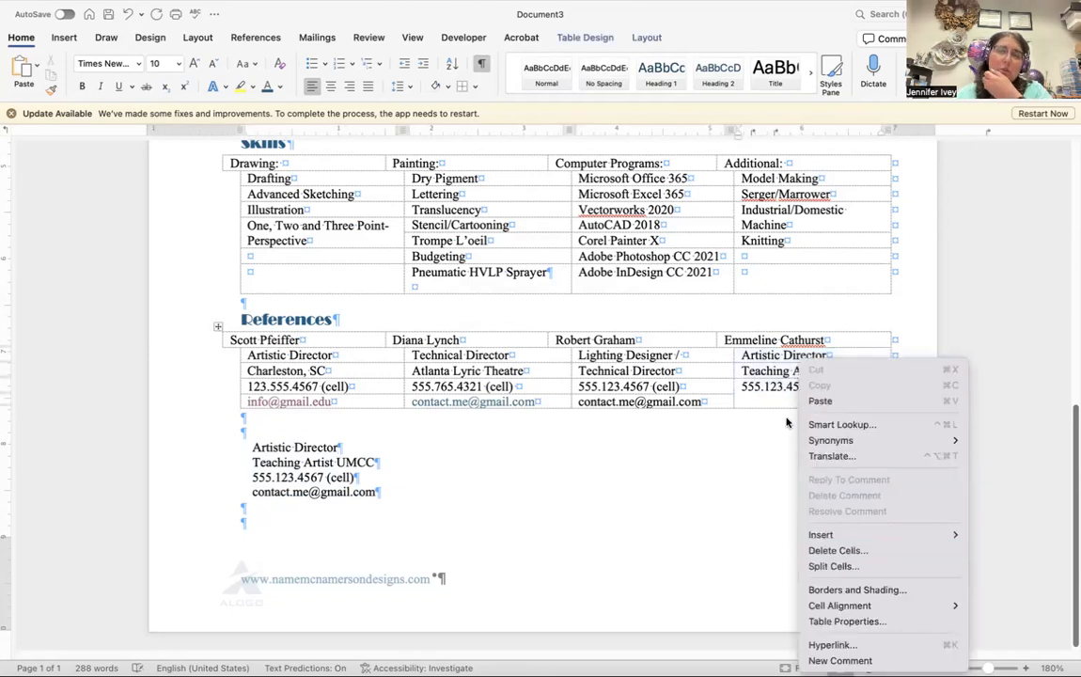
pyautogui.click(834, 566)
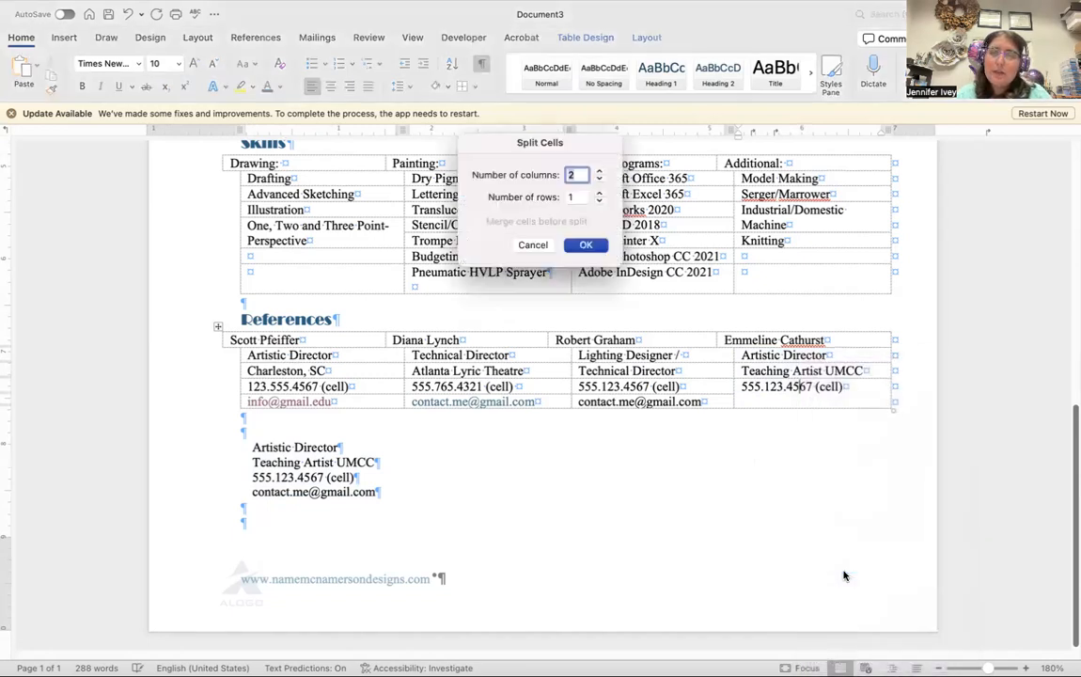
pyautogui.press('Tab')
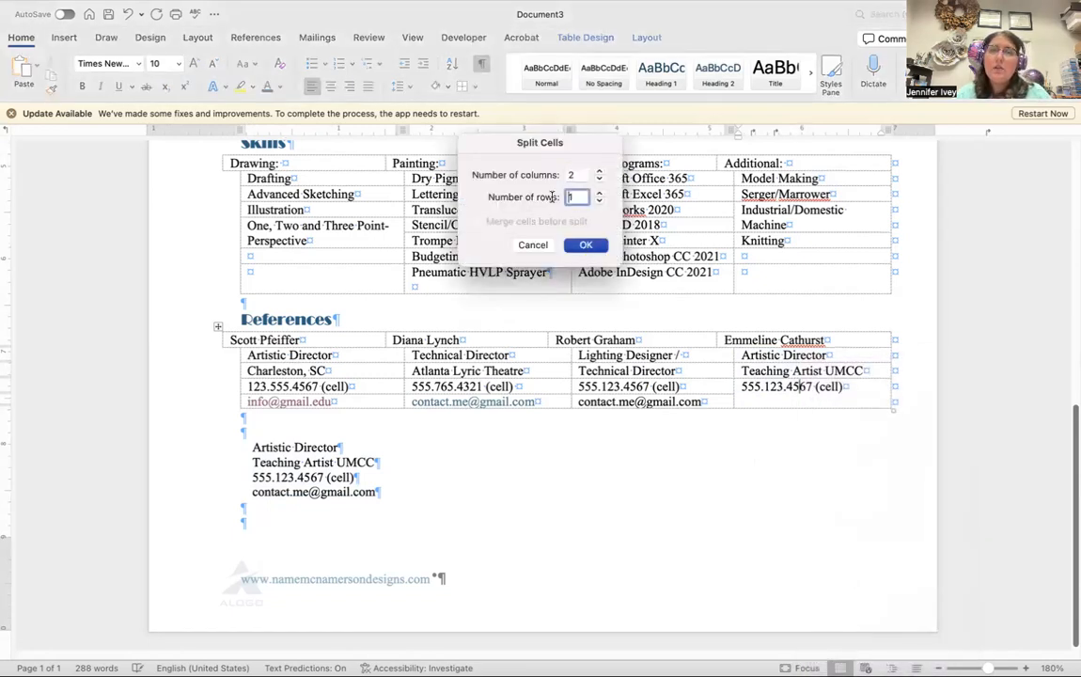
pyautogui.write('2')
pyautogui.press('Tab')
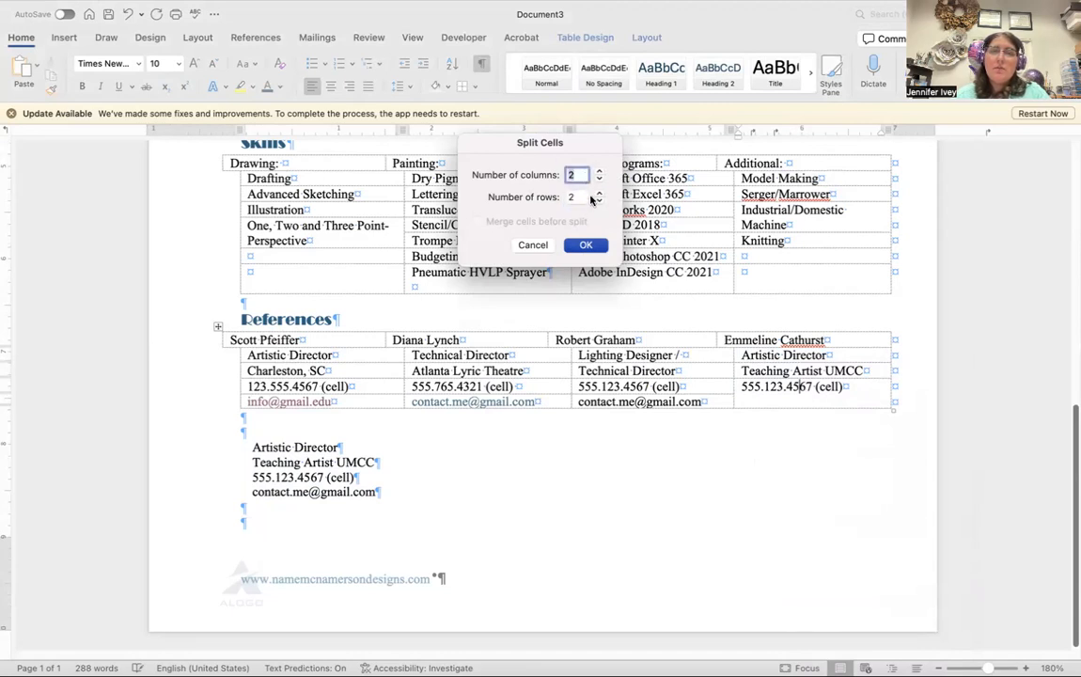
pyautogui.write('1')
pyautogui.press('Return')
# Move the fourth reference's e-mail into the empty cell under the phone number, without a trailing blank line
pyautogui.click(405, 477)
pyautogui.tripleClick(381, 492)
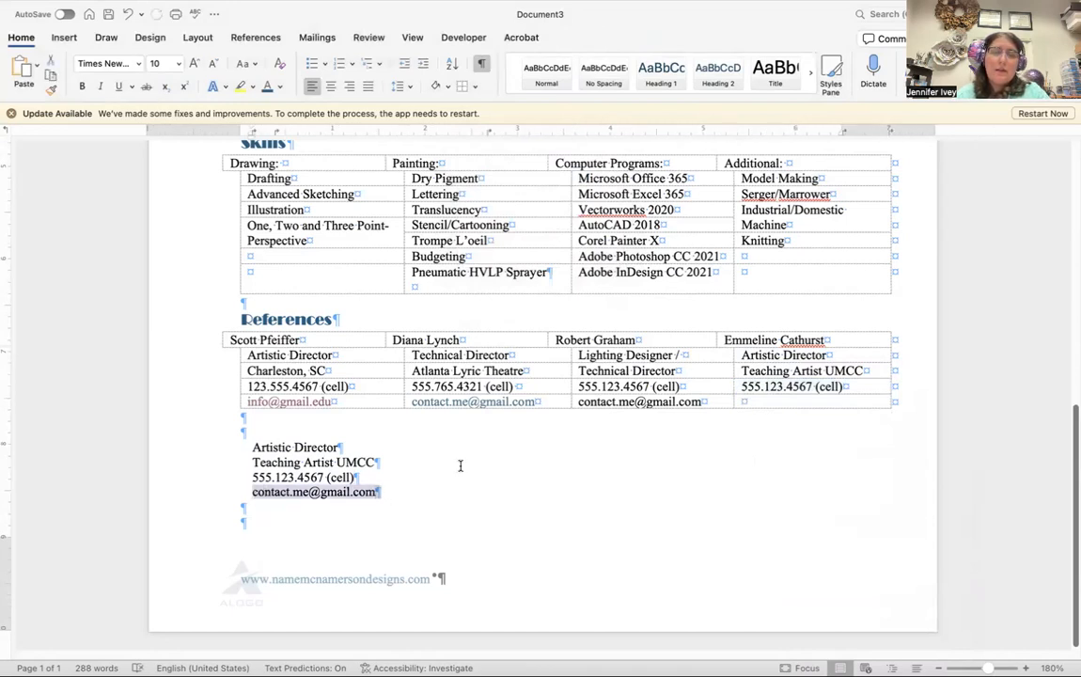
pyautogui.press('super+x')
pyautogui.click(776, 404)
pyautogui.press('super+v')
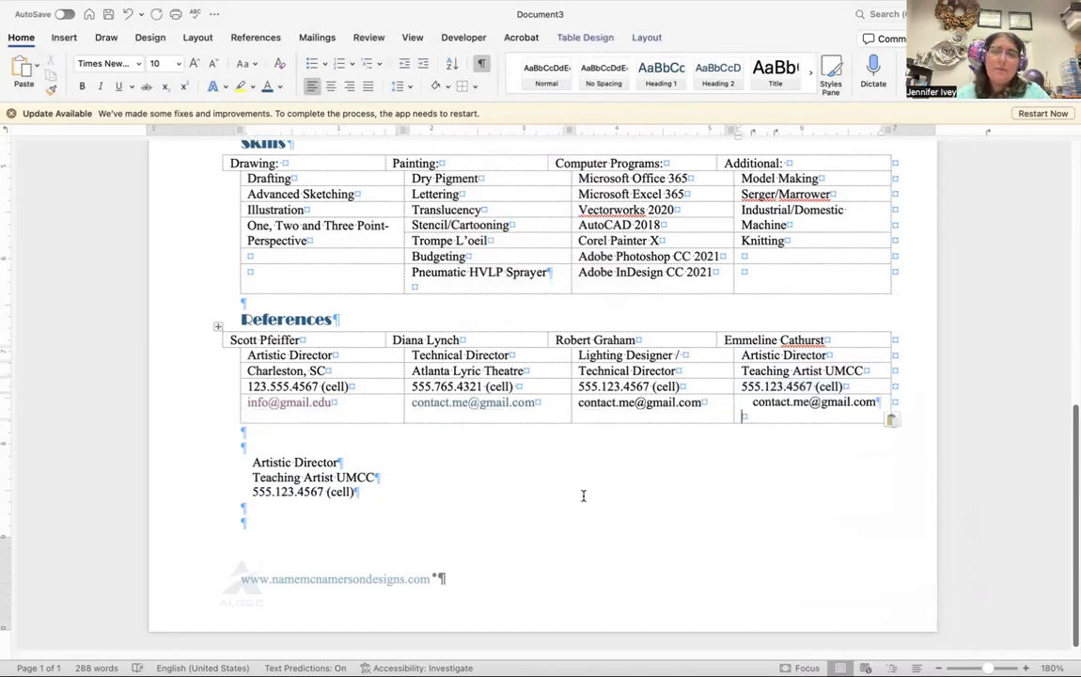
pyautogui.press('BackSpace')
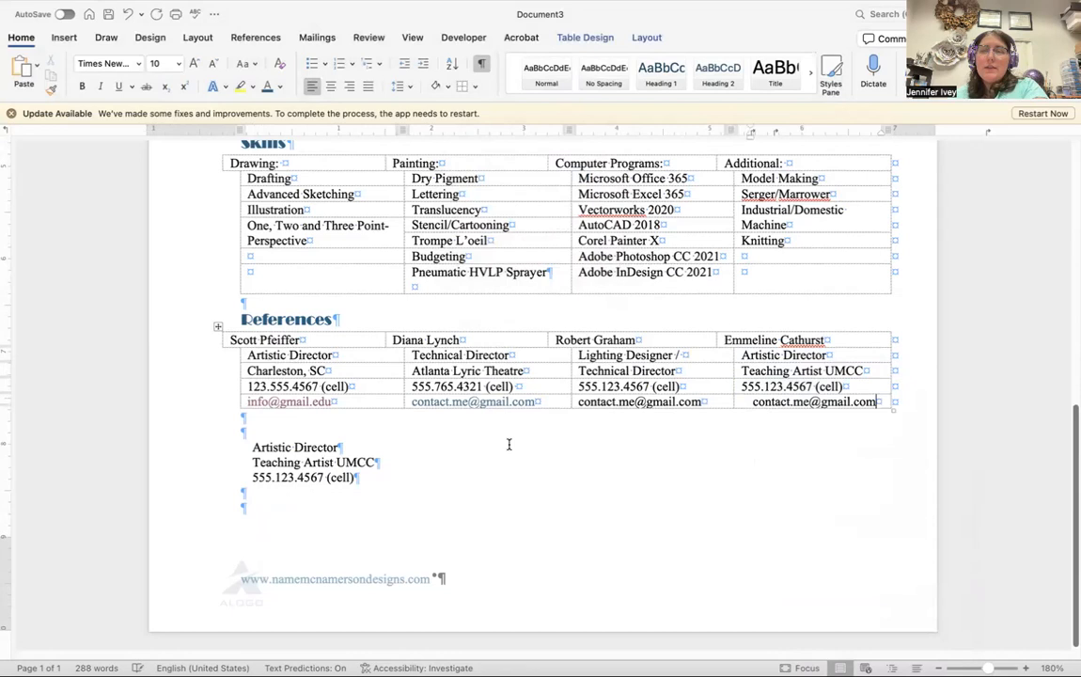
# Remove the hyperlinks from the second and first references' e-mail addresses
pyautogui.rightClick(435, 405)
pyautogui.moveTo(564, 593)
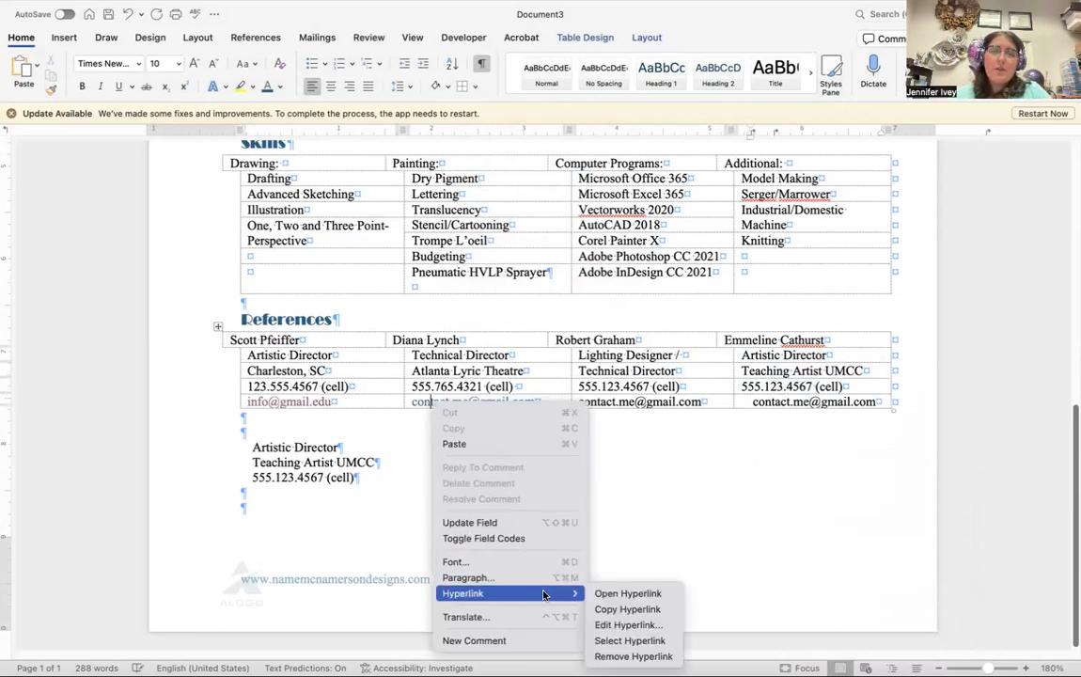
pyautogui.click(631, 655)
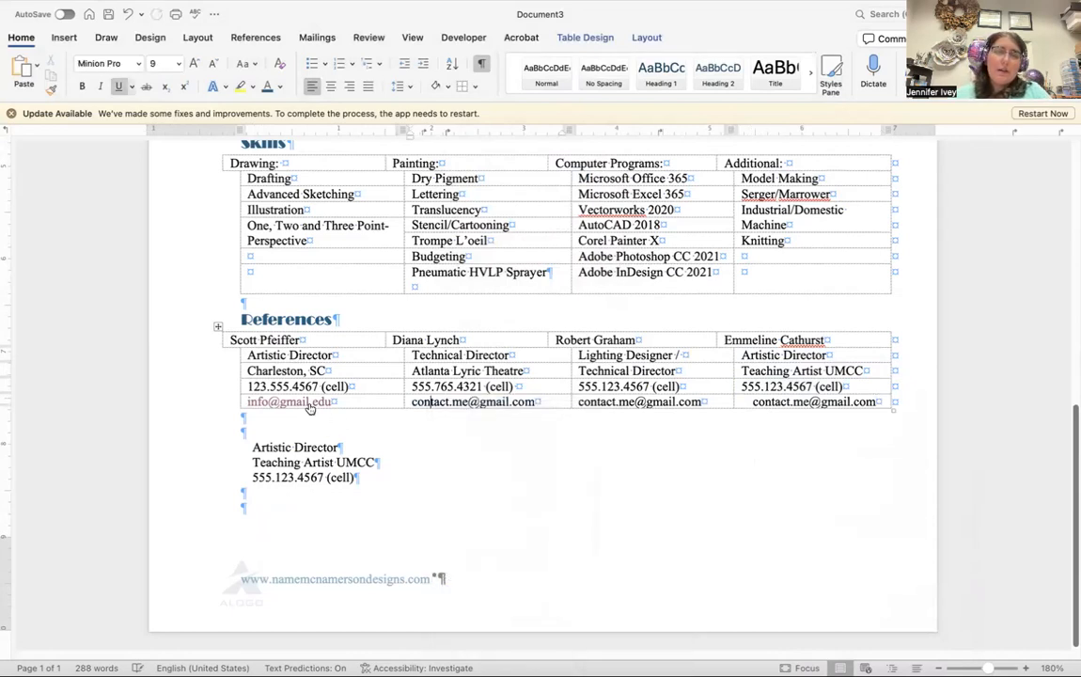
pyautogui.rightClick(310, 407)
pyautogui.moveTo(415, 591)
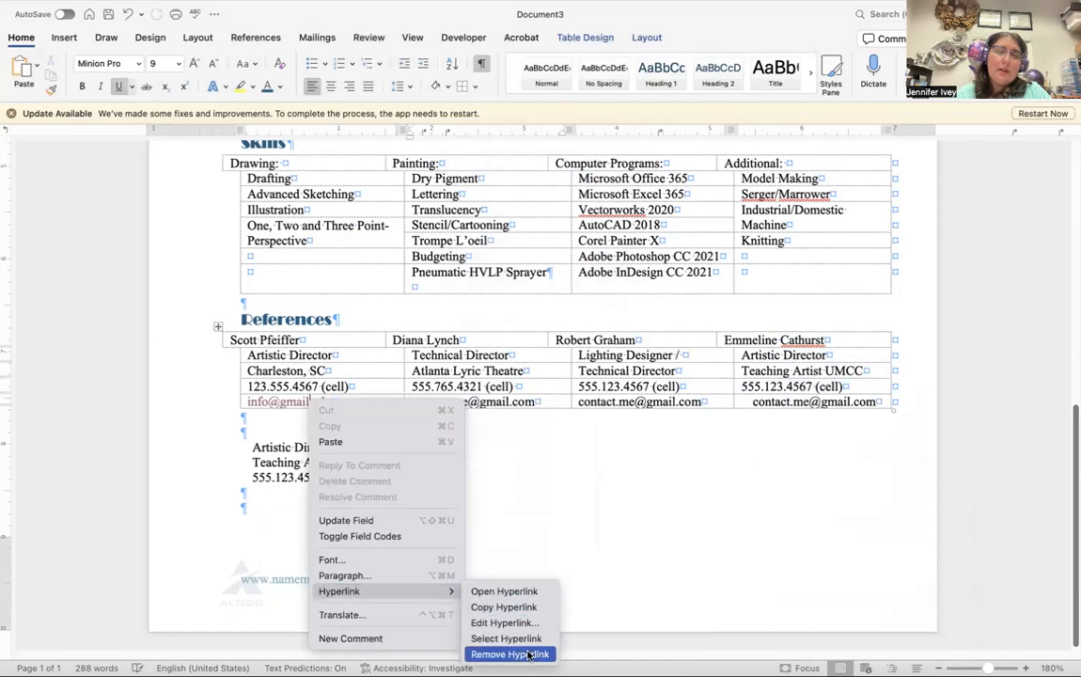
pyautogui.click(510, 655)
# Delete the leftover reference text and extra blank lines beneath the References table
pyautogui.moveTo(414, 483); pyautogui.dragTo(225, 422)
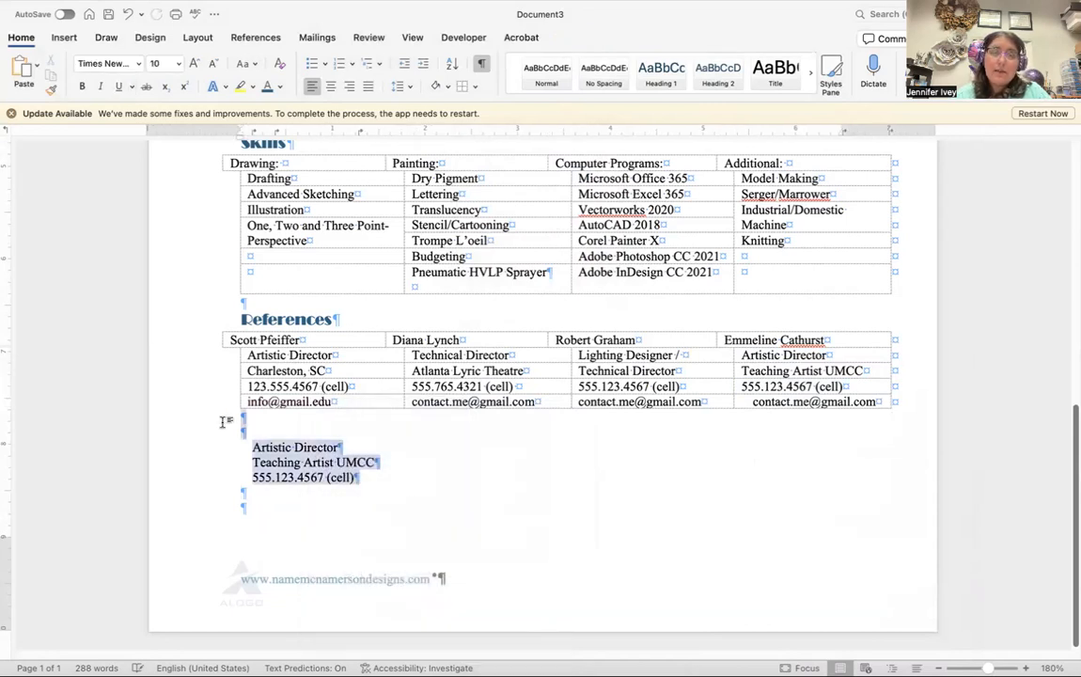
pyautogui.press('BackSpace')
pyautogui.press('BackSpace')
pyautogui.press('BackSpace')
pyautogui.press('BackSpace')
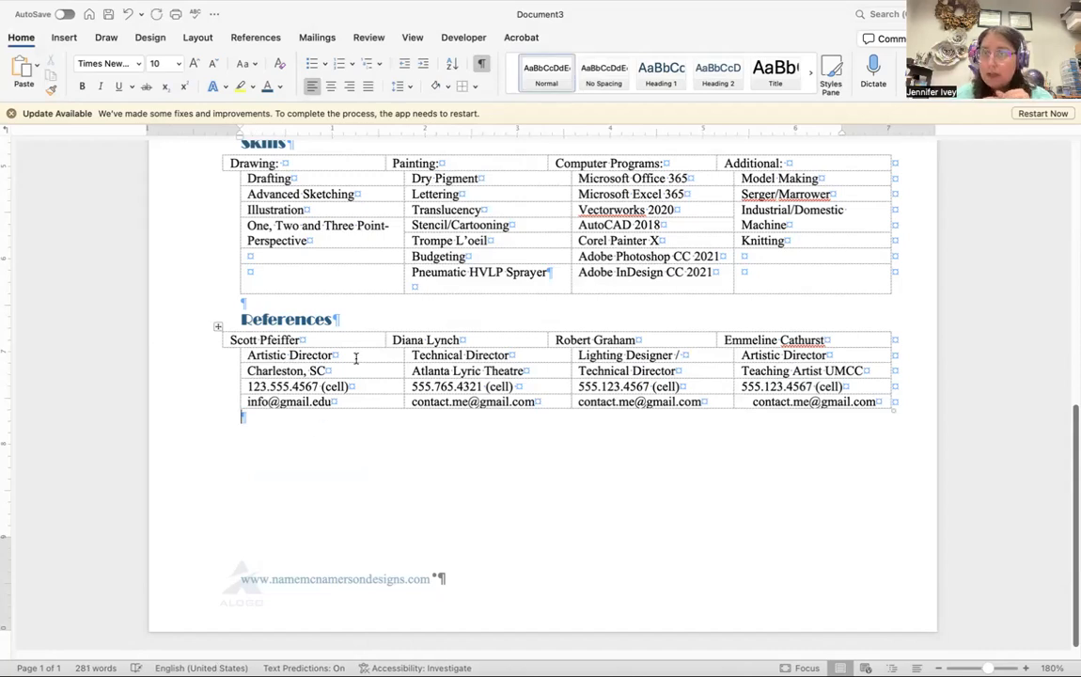
# Save the document as Example Resume and export a PDF copy named Example Resume
pyautogui.scroll(3, 296, 313)
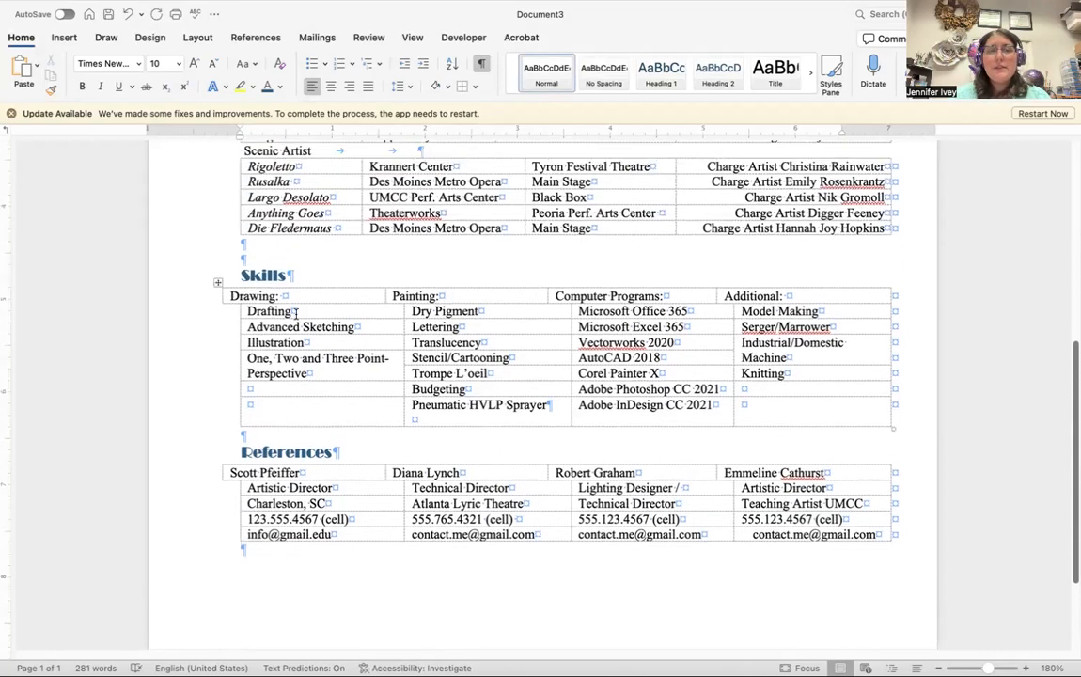
pyautogui.scroll(7, 467, 424)
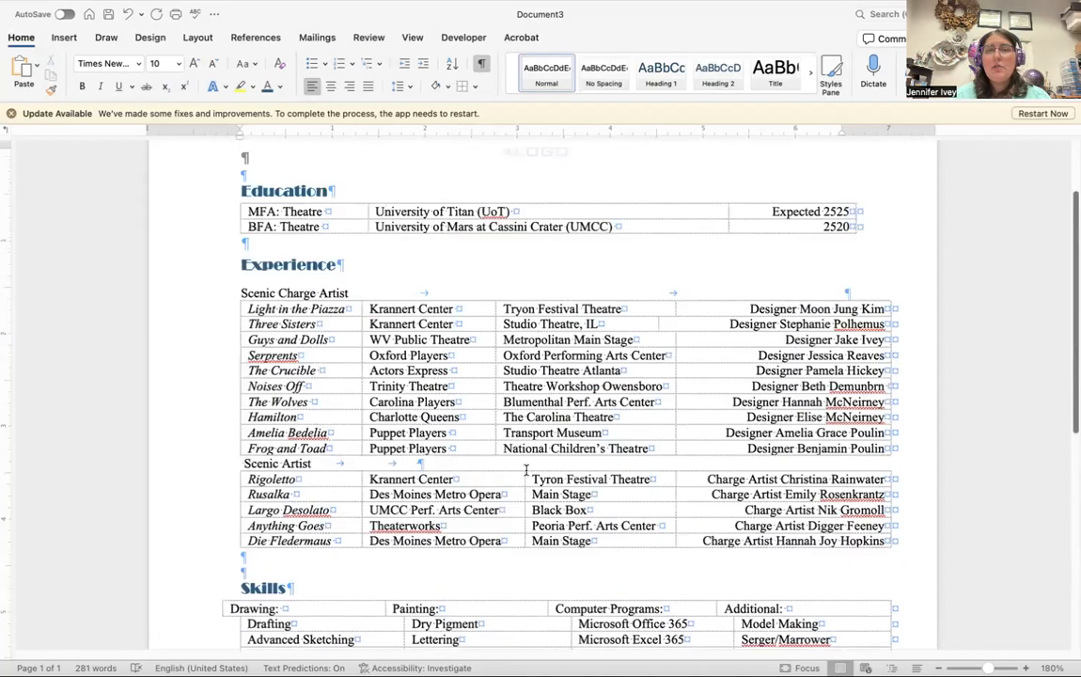
pyautogui.scroll(3, 526, 471)
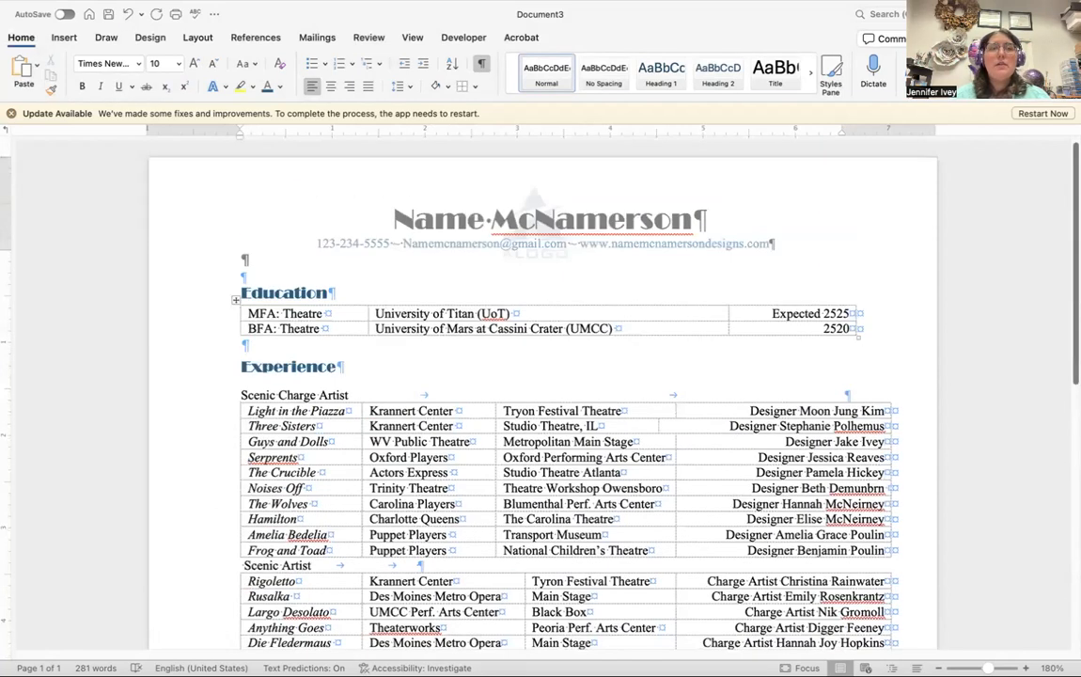
pyautogui.click(81, 2)
pyautogui.click(131, 110)
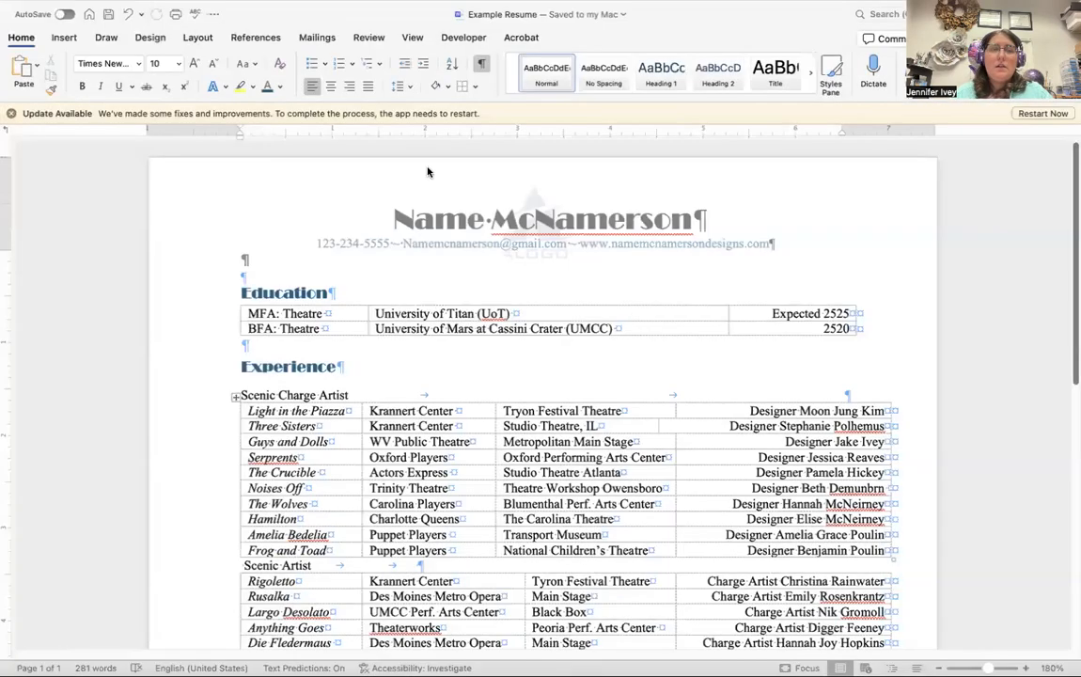
pyautogui.click(94, 3)
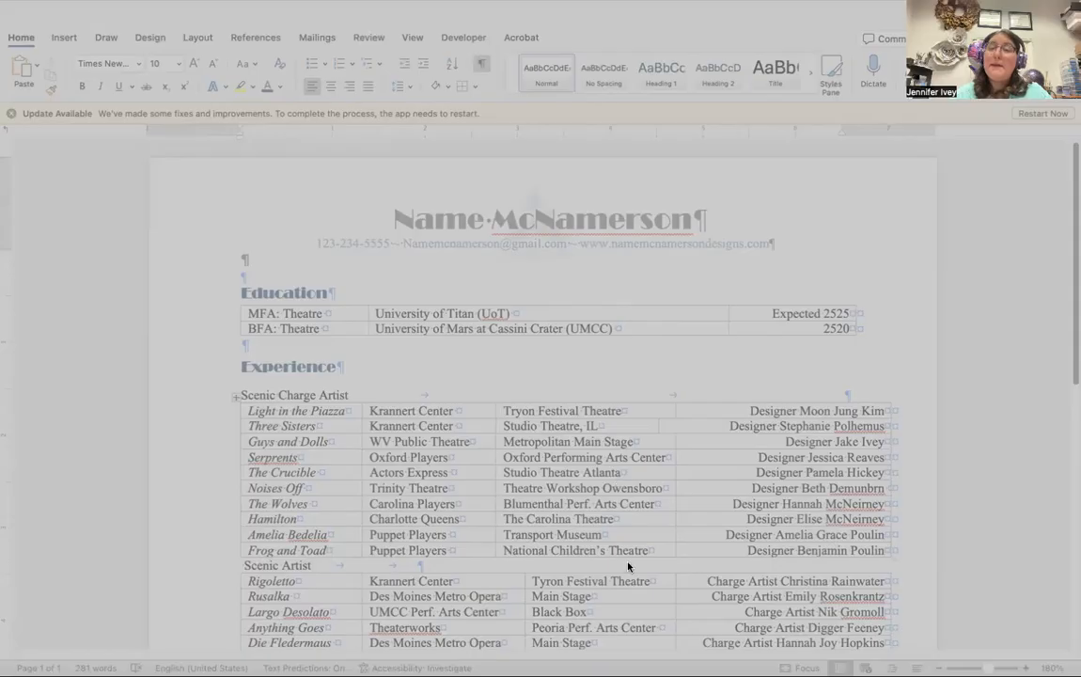
pyautogui.click(794, 508)
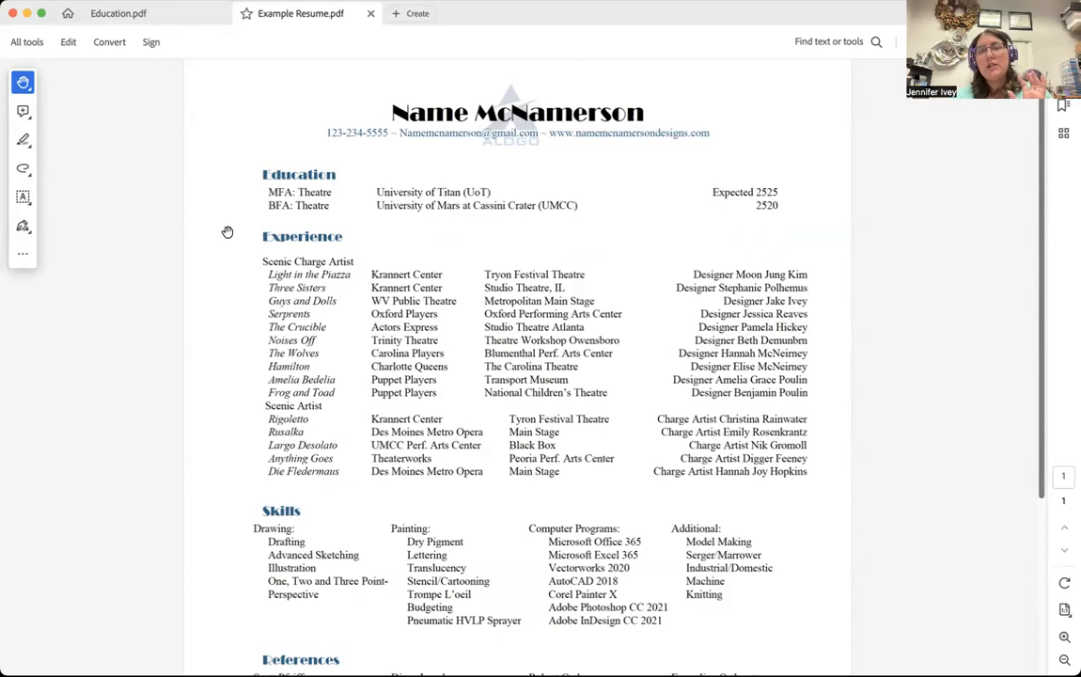
# Review the exported Example Resume PDF from the header to the footer, checking its section layout and column alignment
pyautogui.scroll(-3, 335, 512)
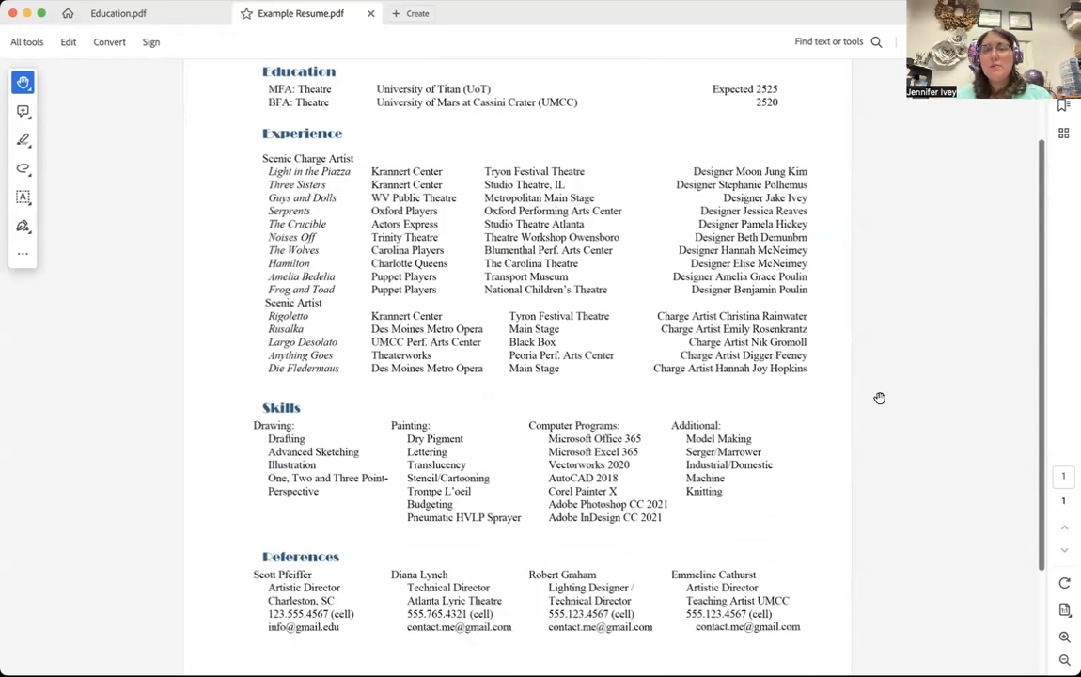
pyautogui.scroll(-4, 394, 457)
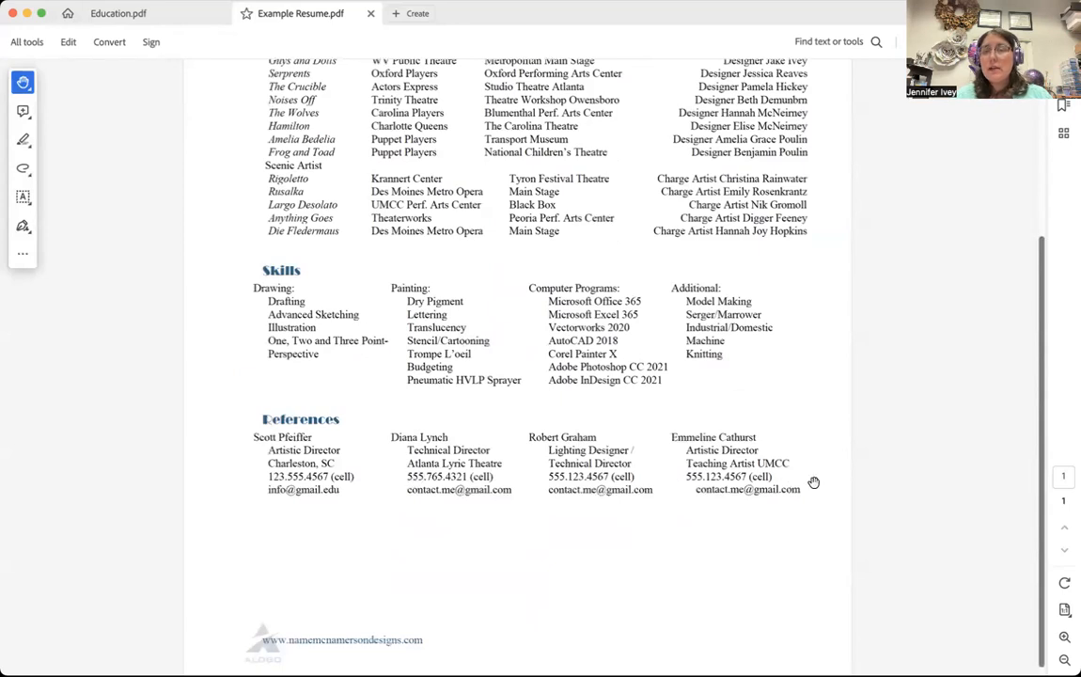
pyautogui.scroll(3, 461, 400)
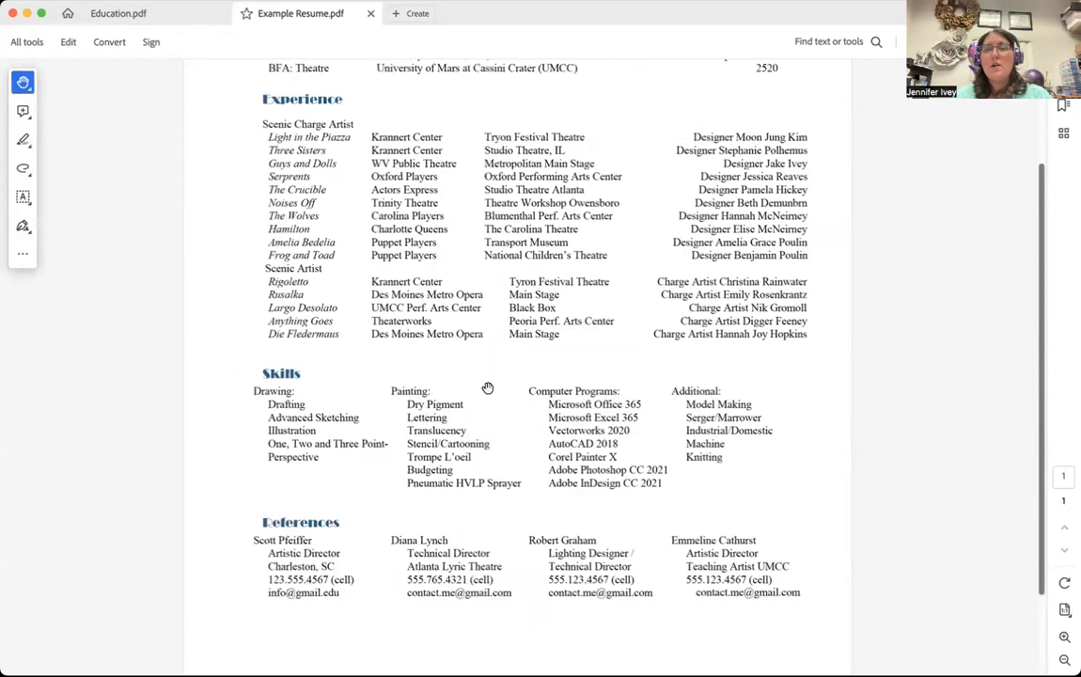
pyautogui.scroll(4, 722, 328)
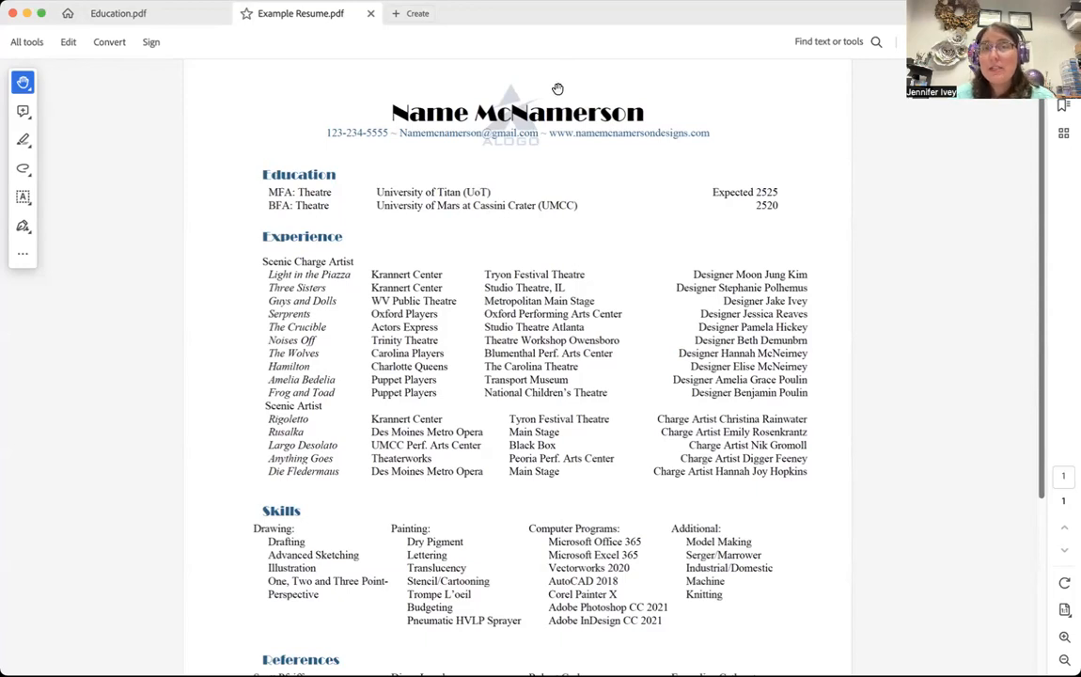
pyautogui.moveTo(748, 201)
pyautogui.mouseDown()
pyautogui.moveTo(810, 230)
pyautogui.moveTo(797, 231)
pyautogui.moveTo(804, 278)
pyautogui.moveTo(799, 204)
pyautogui.moveTo(819, 225)
pyautogui.mouseUp()
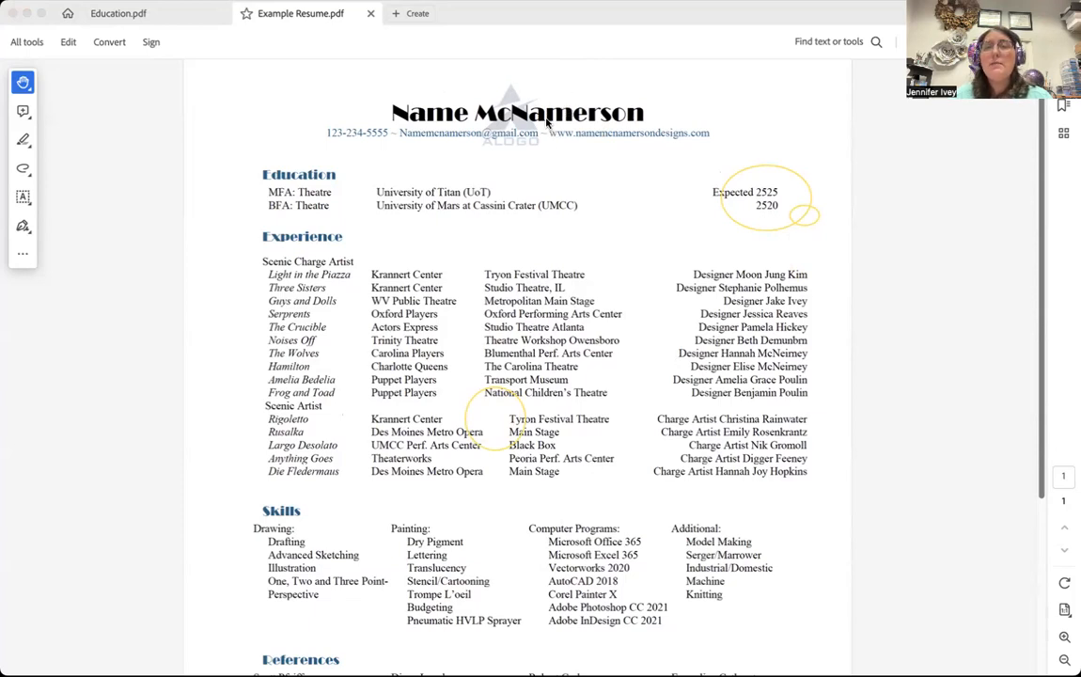
pyautogui.moveTo(644, 271); pyautogui.dragTo(643, 468)
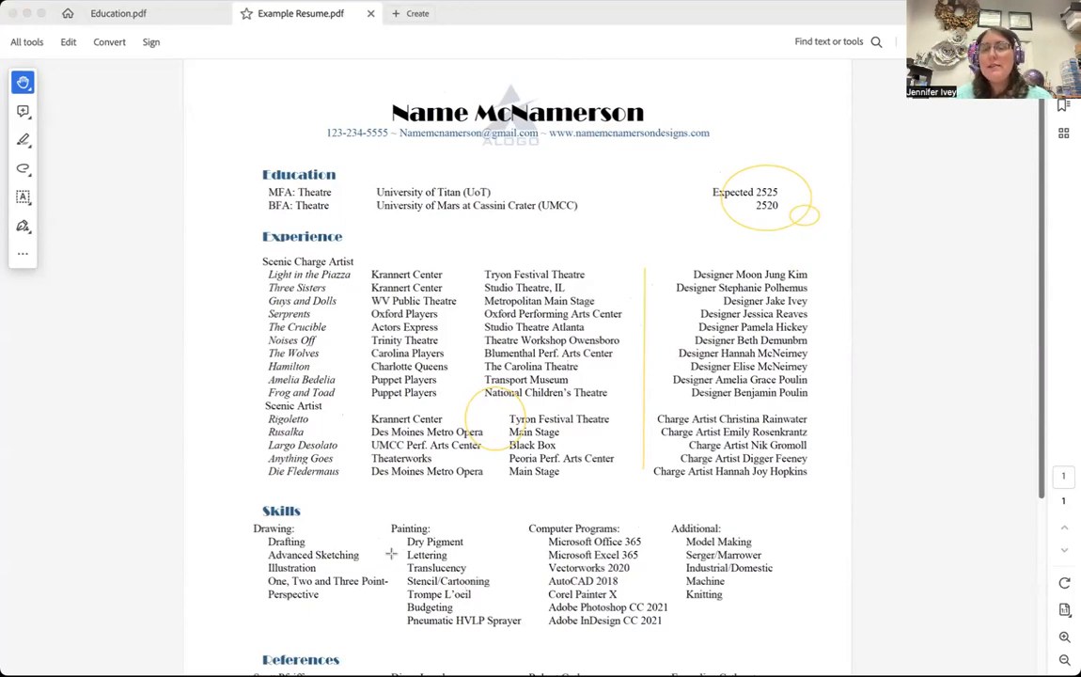
pyautogui.moveTo(497, 539)
pyautogui.mouseDown()
pyautogui.moveTo(524, 608)
pyautogui.moveTo(495, 573)
pyautogui.mouseUp()
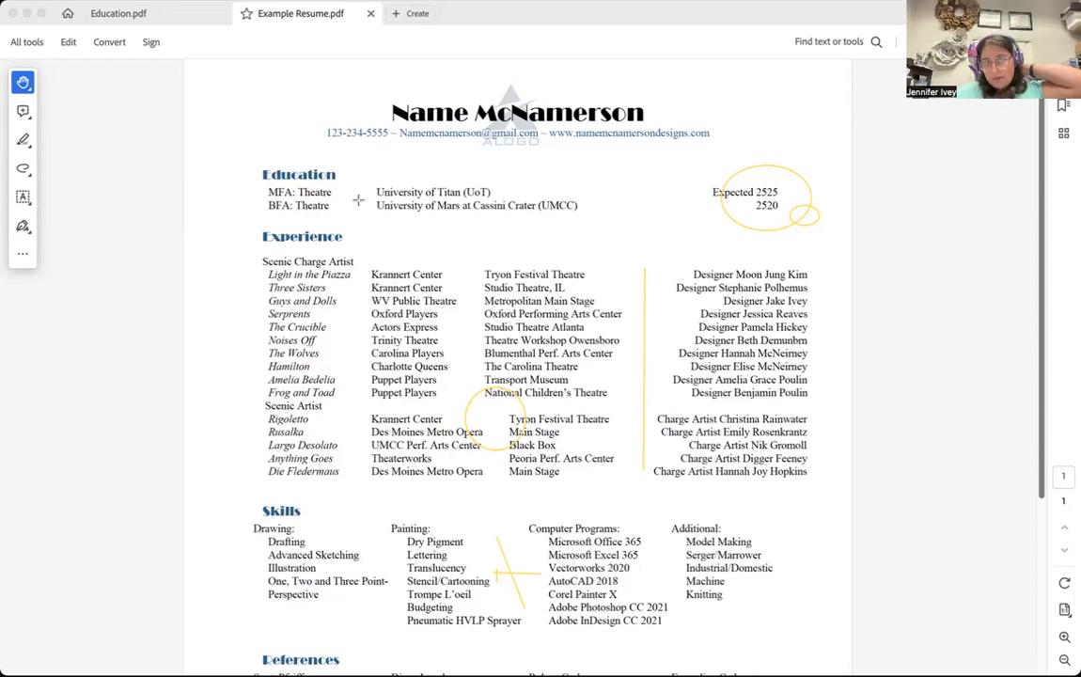
pyautogui.moveTo(355, 195); pyautogui.dragTo(460, 196)
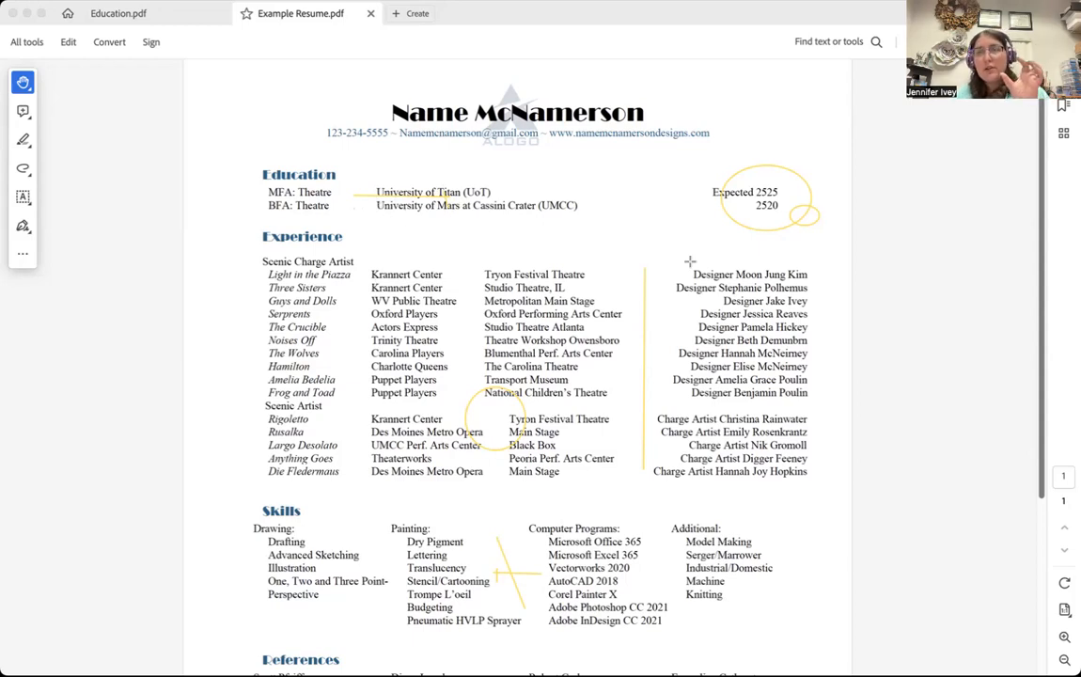
pyautogui.moveTo(1014, 178); pyautogui.dragTo(934, 143)
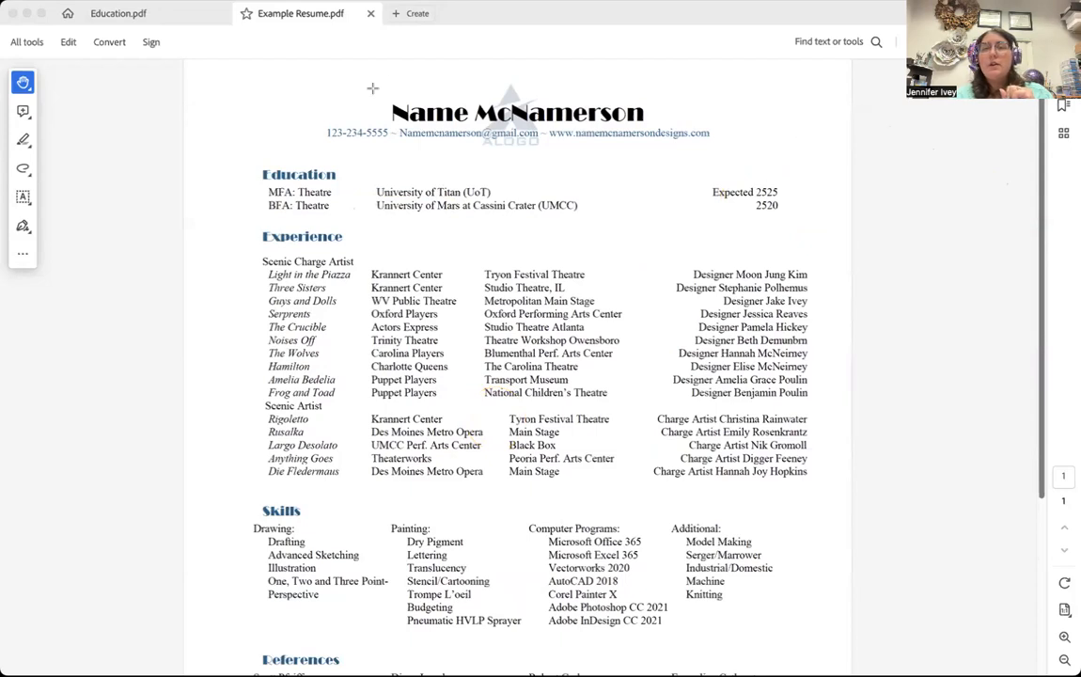
pyautogui.scroll(-5, 512, 263)
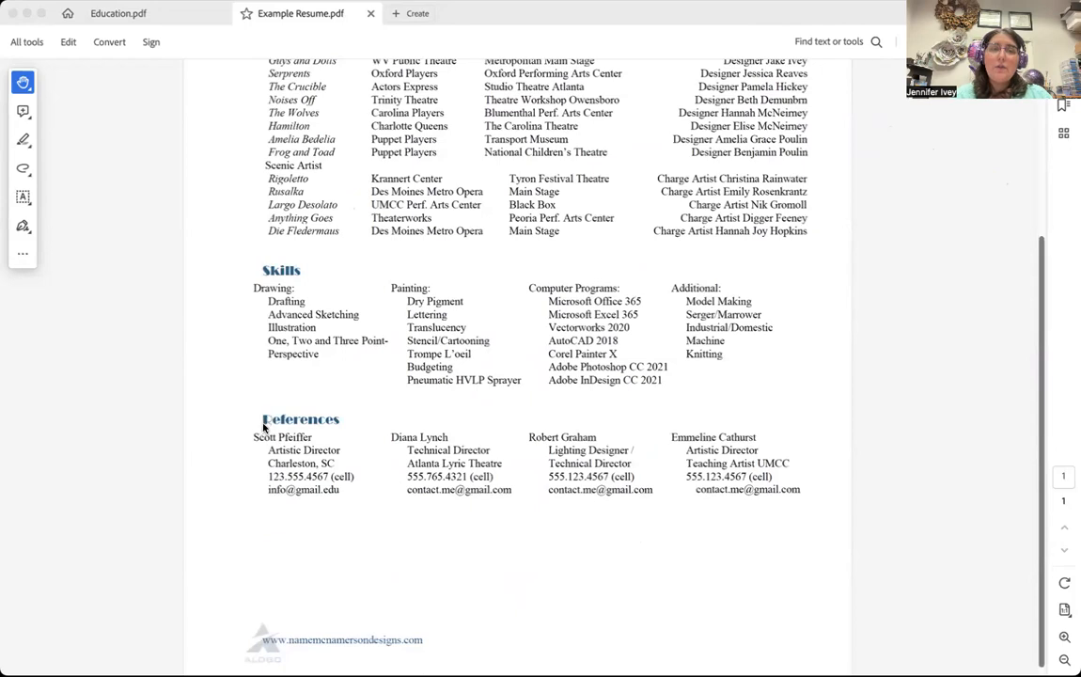
pyautogui.moveTo(239, 438); pyautogui.dragTo(246, 519)
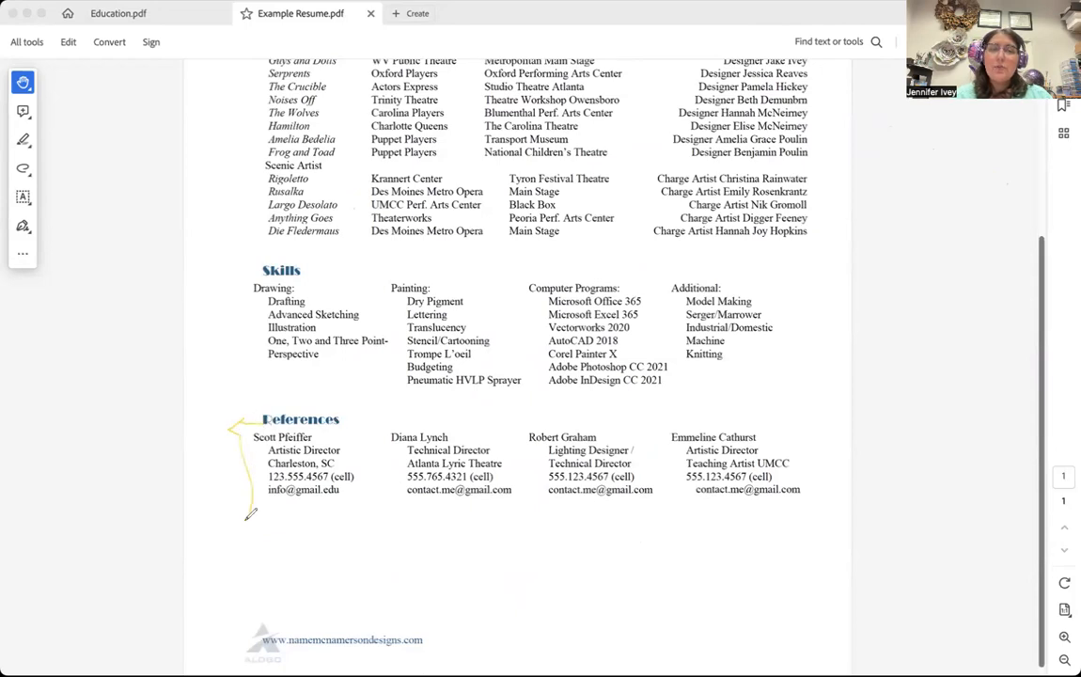
pyautogui.moveTo(238, 431); pyautogui.dragTo(299, 433)
pyautogui.moveTo(357, 410)
pyautogui.mouseDown()
pyautogui.moveTo(401, 411)
pyautogui.moveTo(380, 423)
pyautogui.moveTo(263, 411)
pyautogui.moveTo(233, 423)
pyautogui.moveTo(344, 435)
pyautogui.mouseUp()
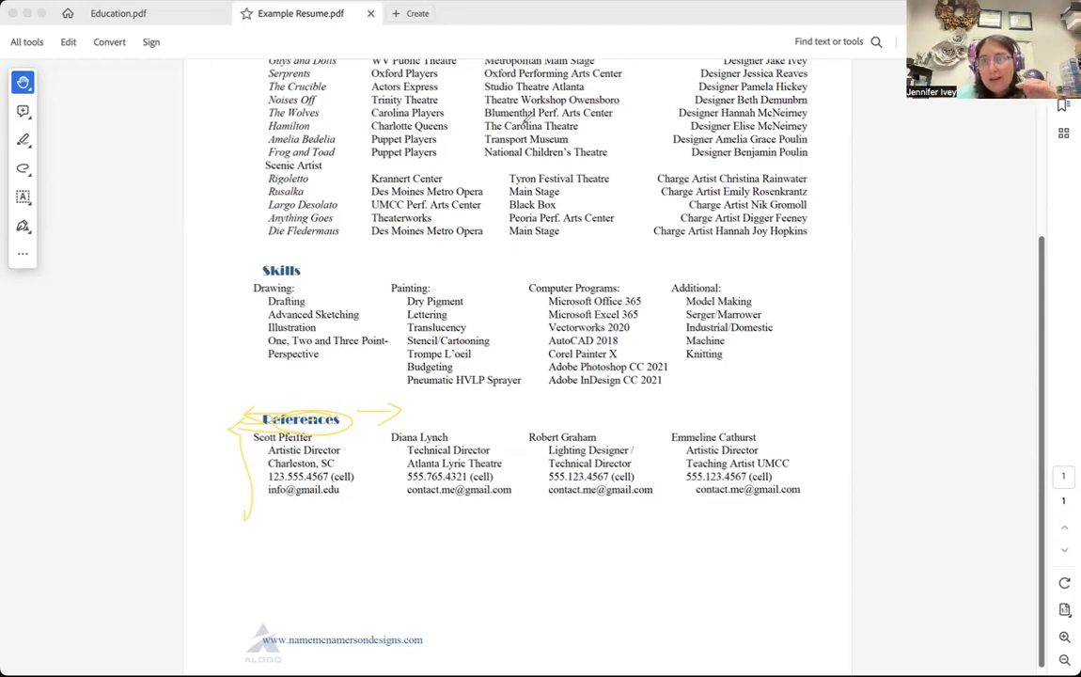
pyautogui.scroll(5, 596, 282)
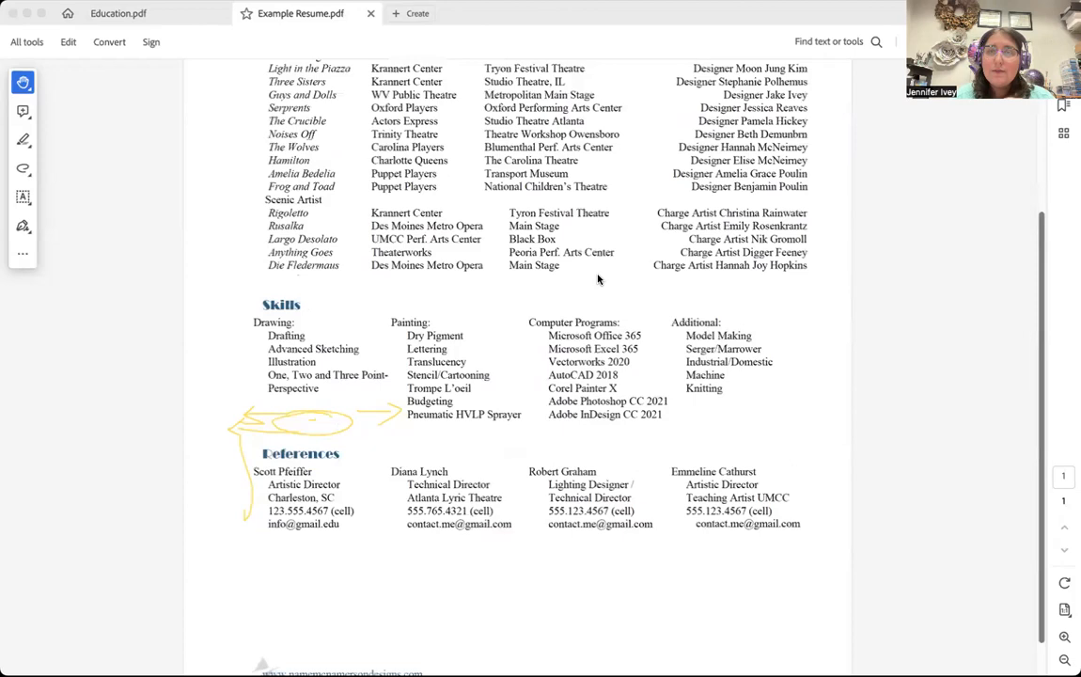